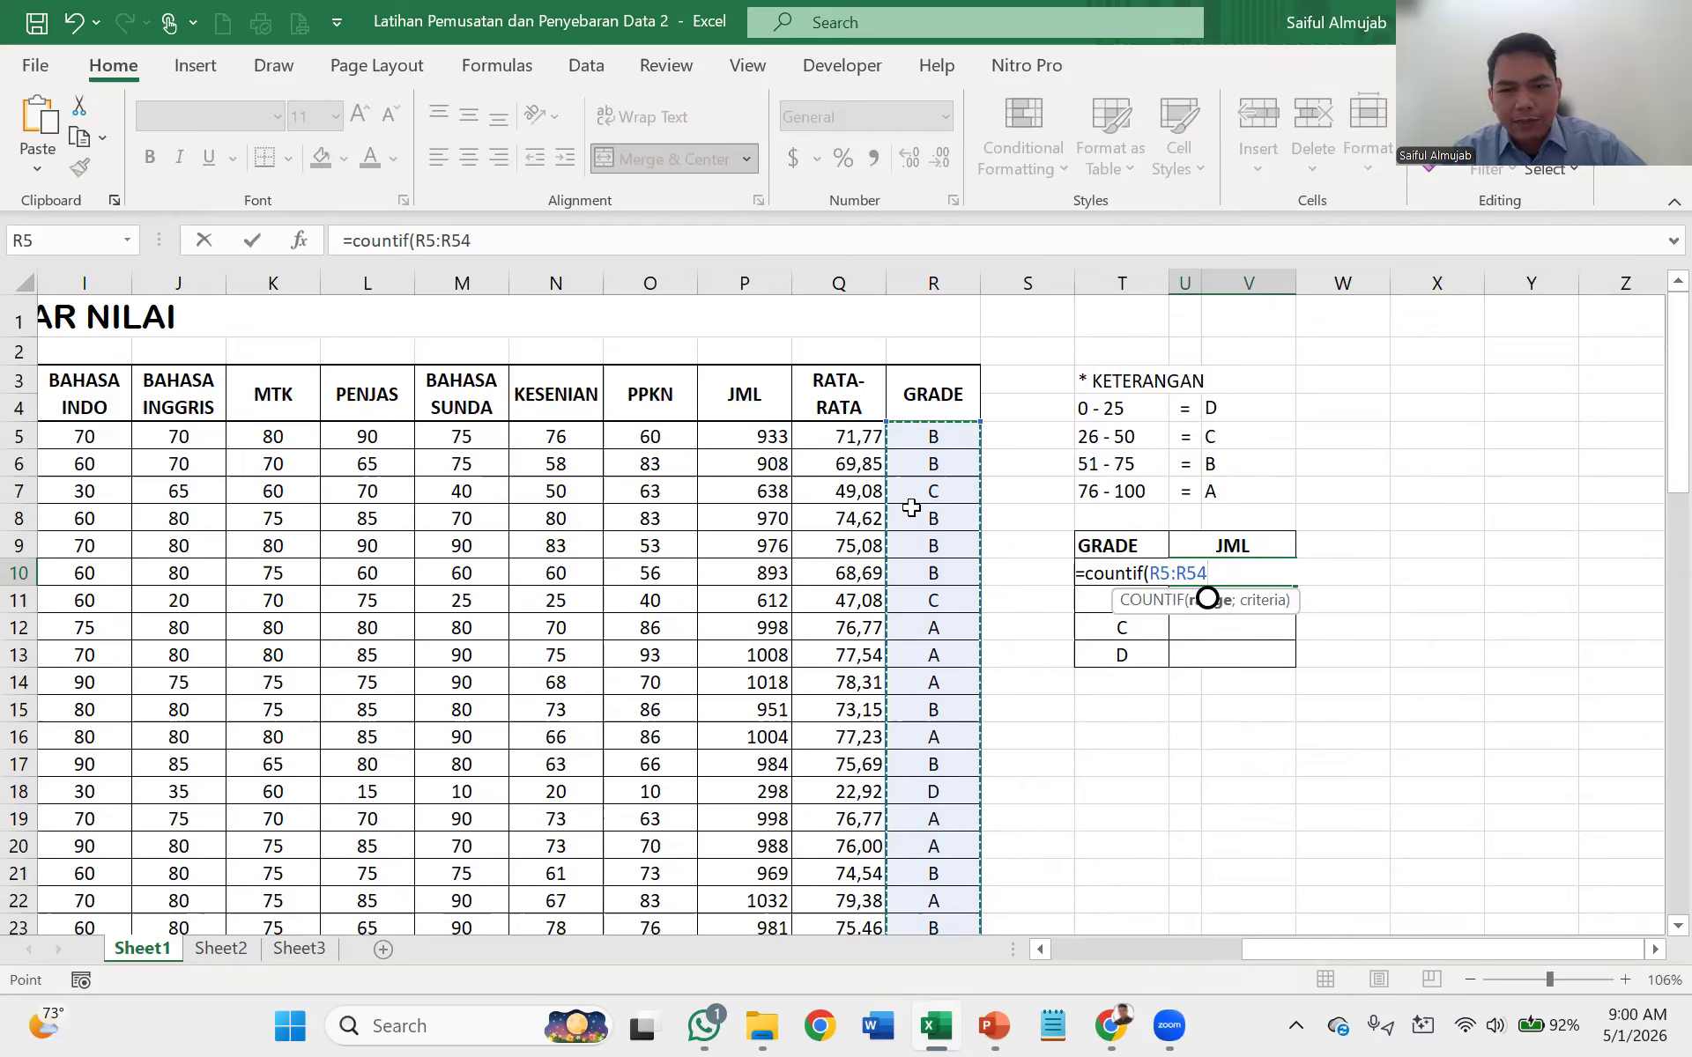
- Complete the grade A count as =COUNTIF($R$5:$R$54;"A") and copy it down to the B, C and D rows
key(F4)
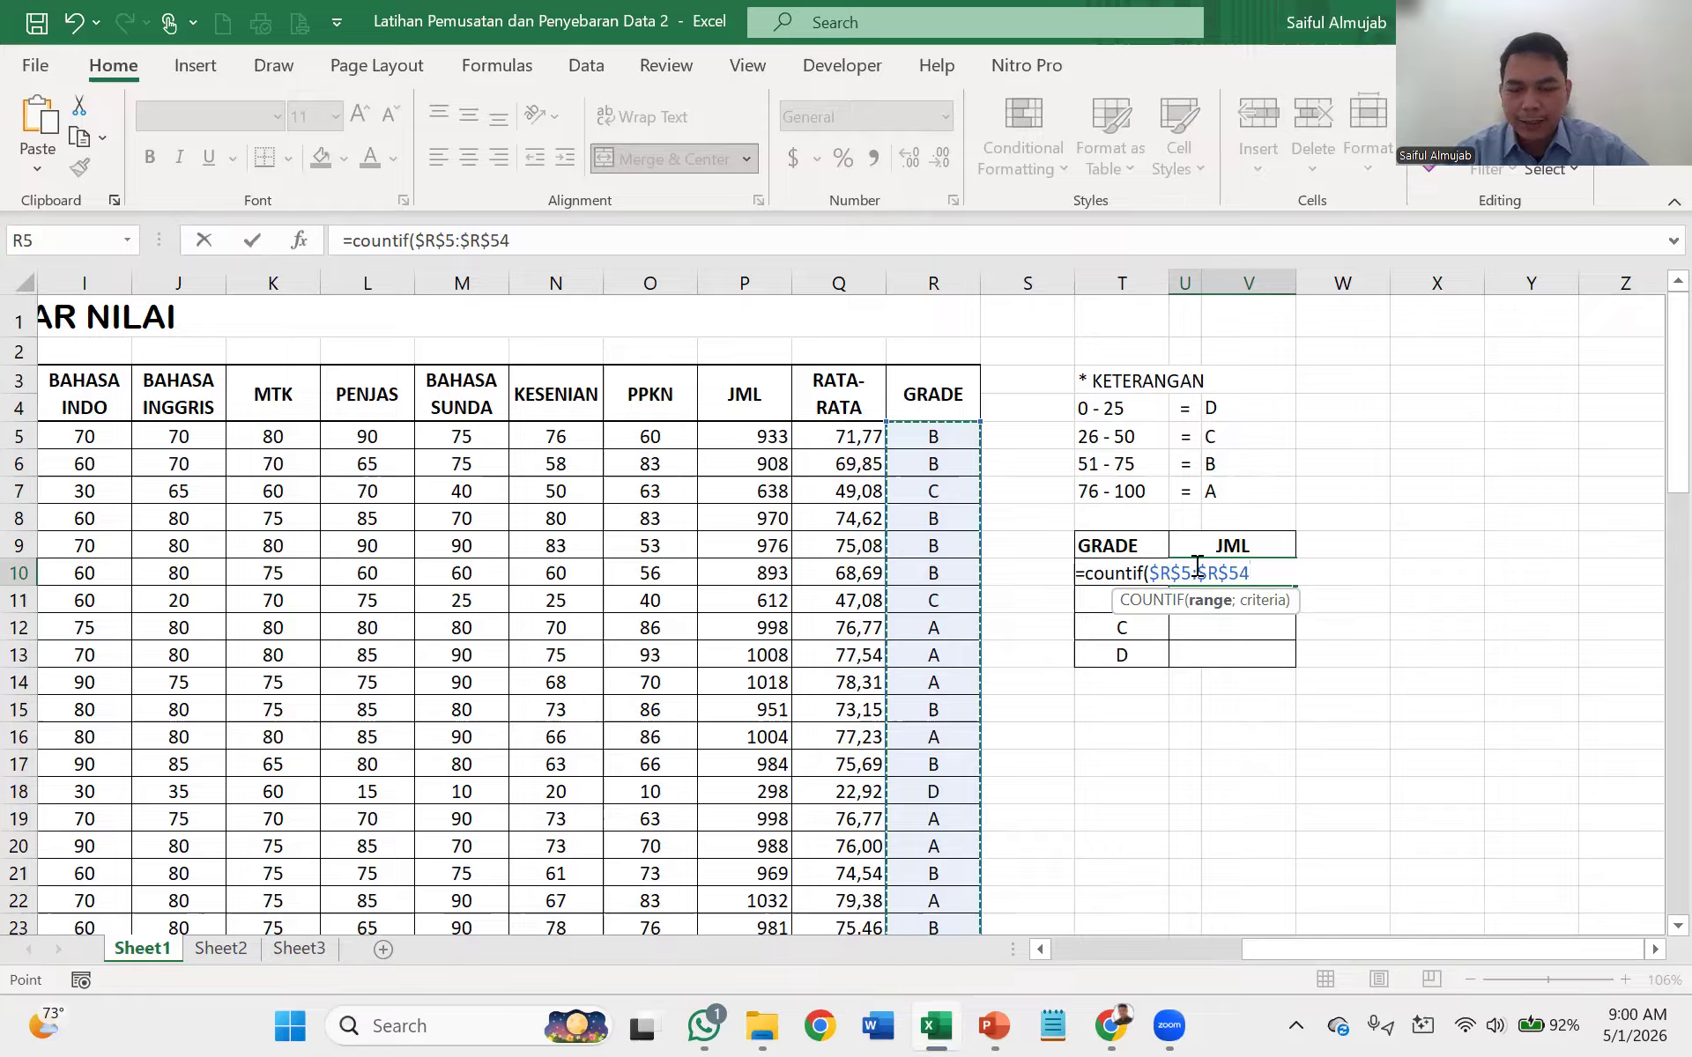
text(;"A"))
key(Return)
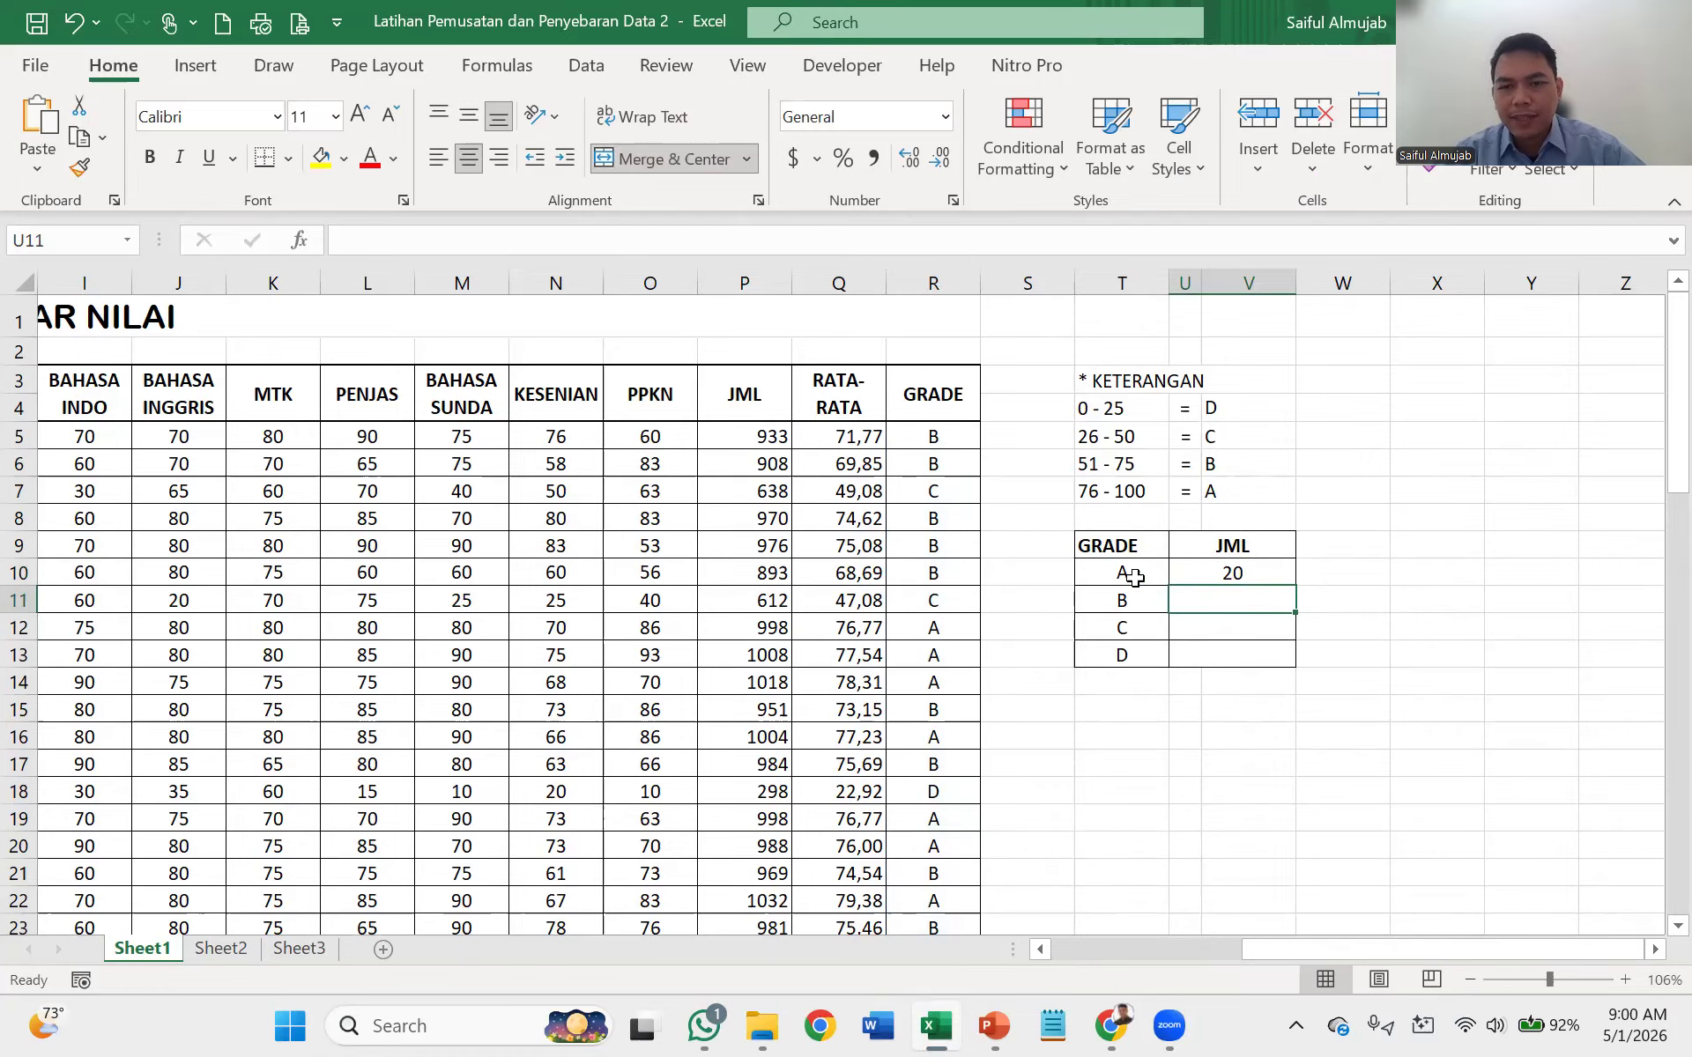
click(1214, 574)
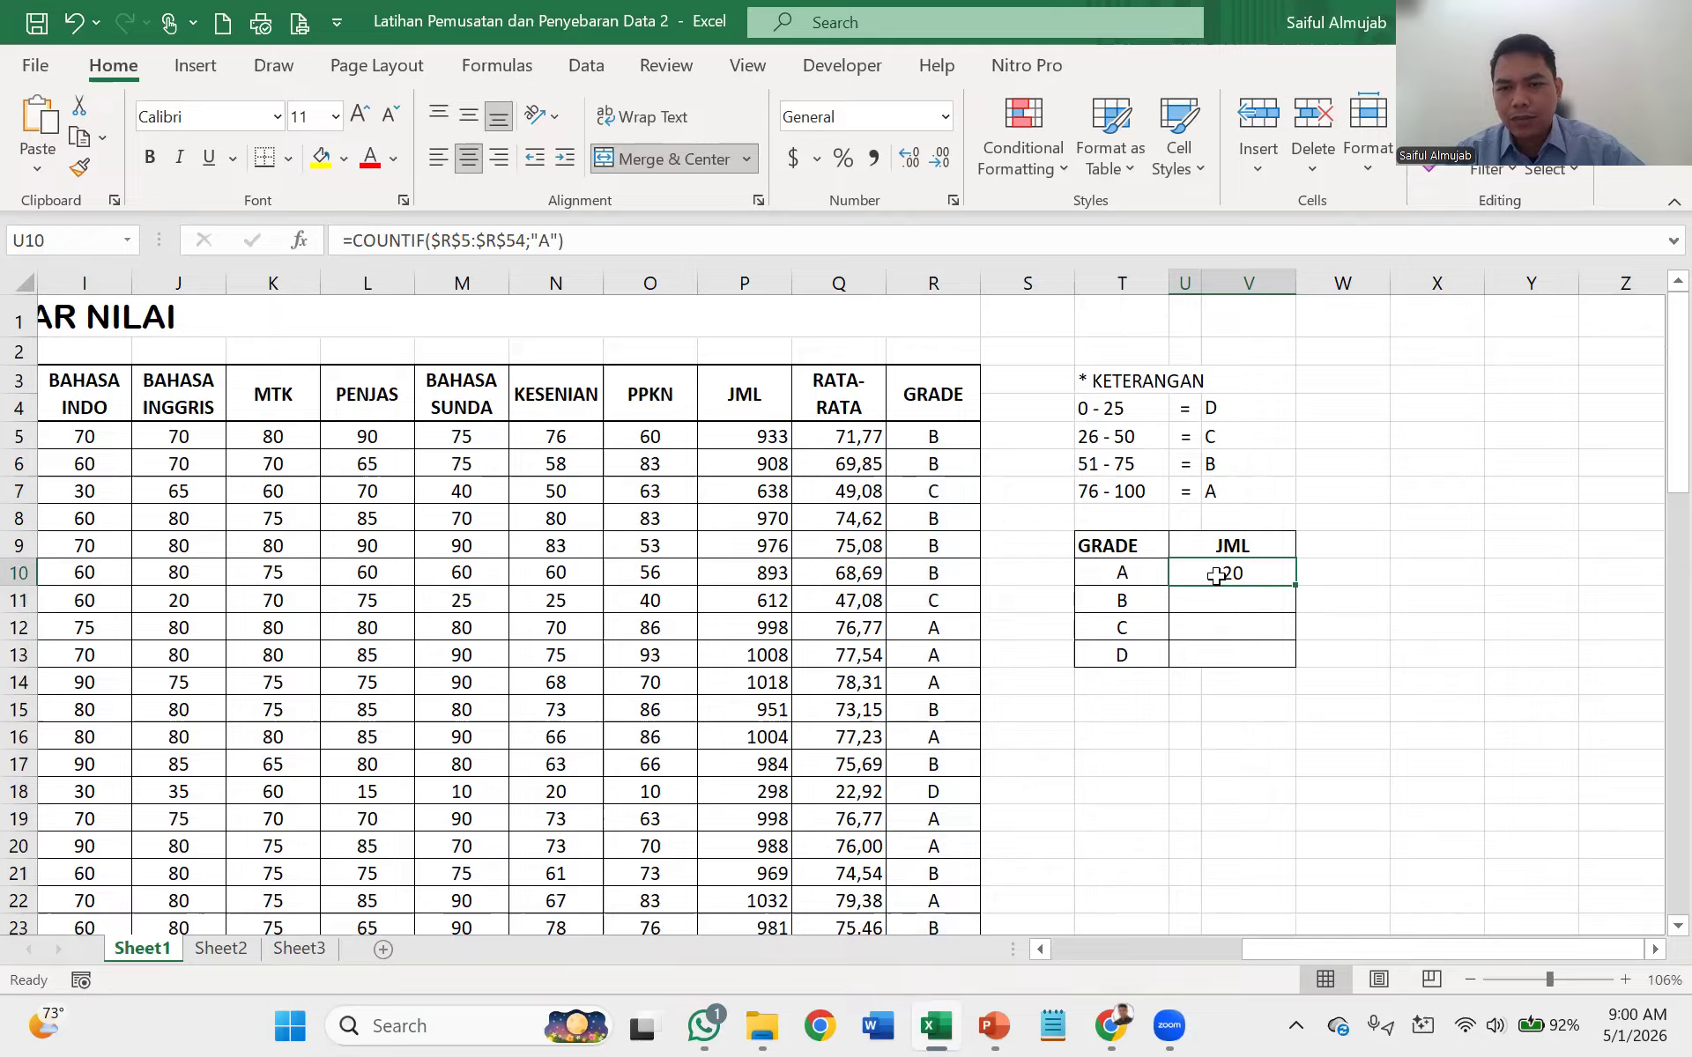
drag(1295, 585, 1300, 667)
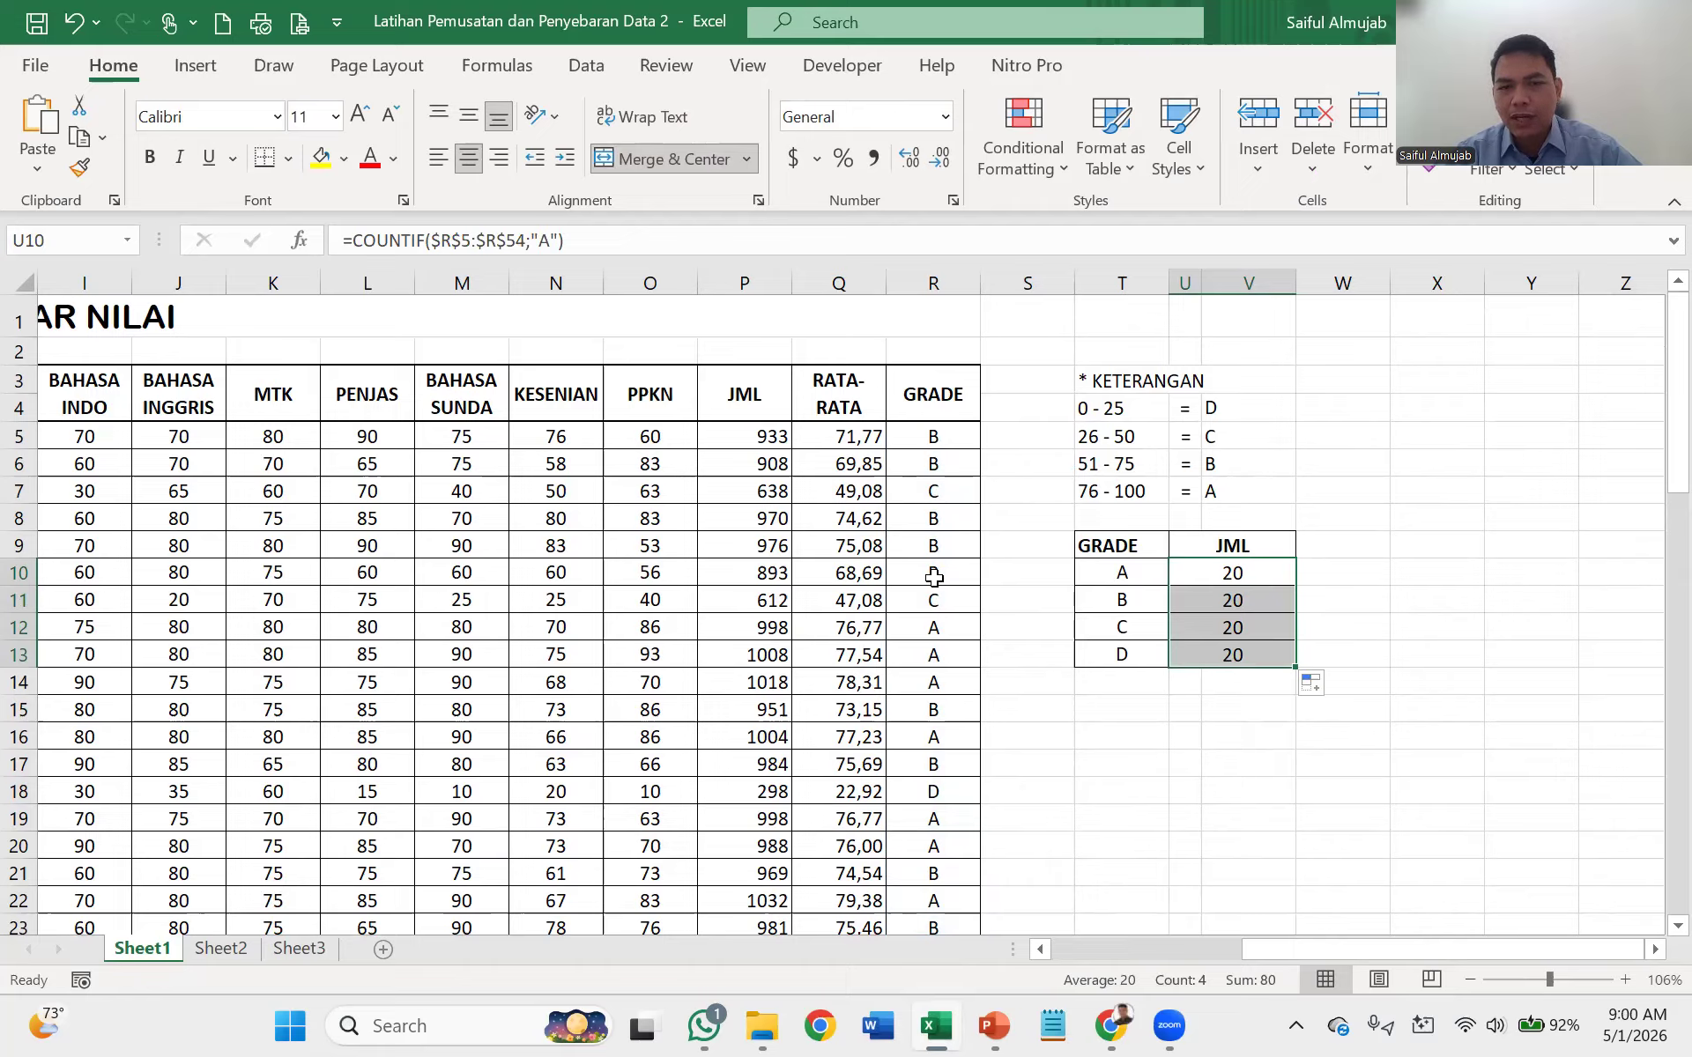
- Change the COUNTIF criterion in the grade B row of the JML column to "B"
click(1244, 618)
click(1251, 599)
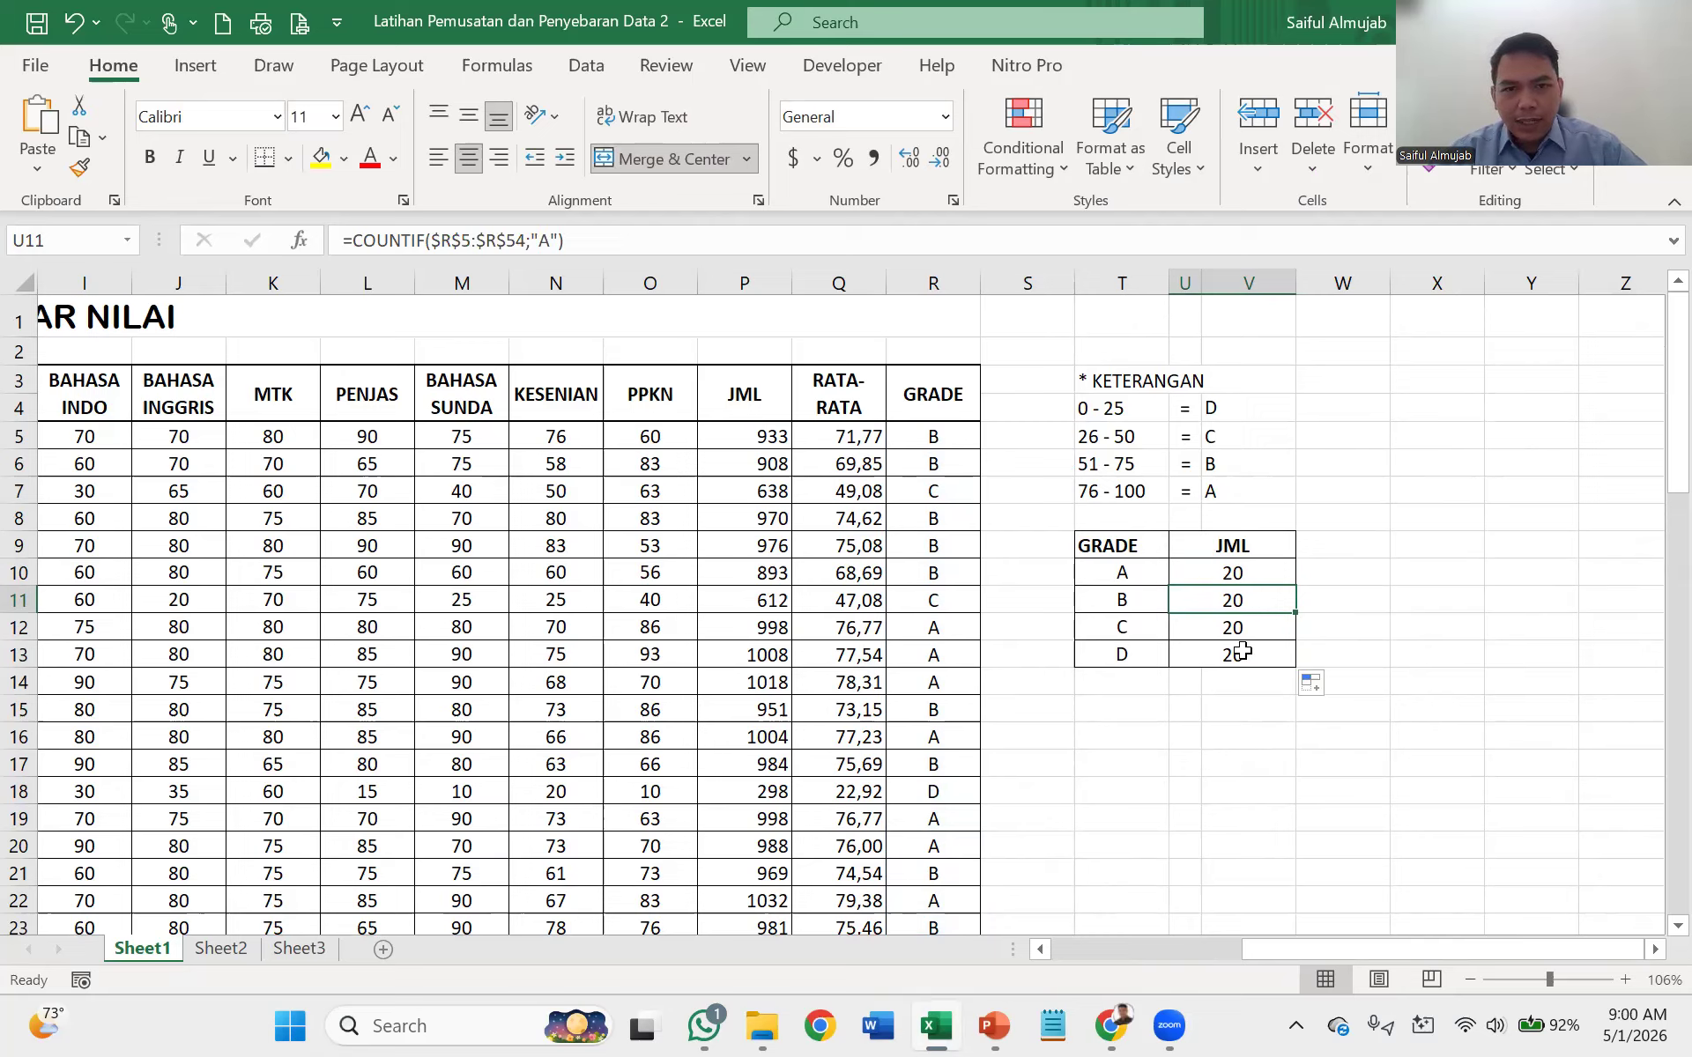
double_click(1226, 599)
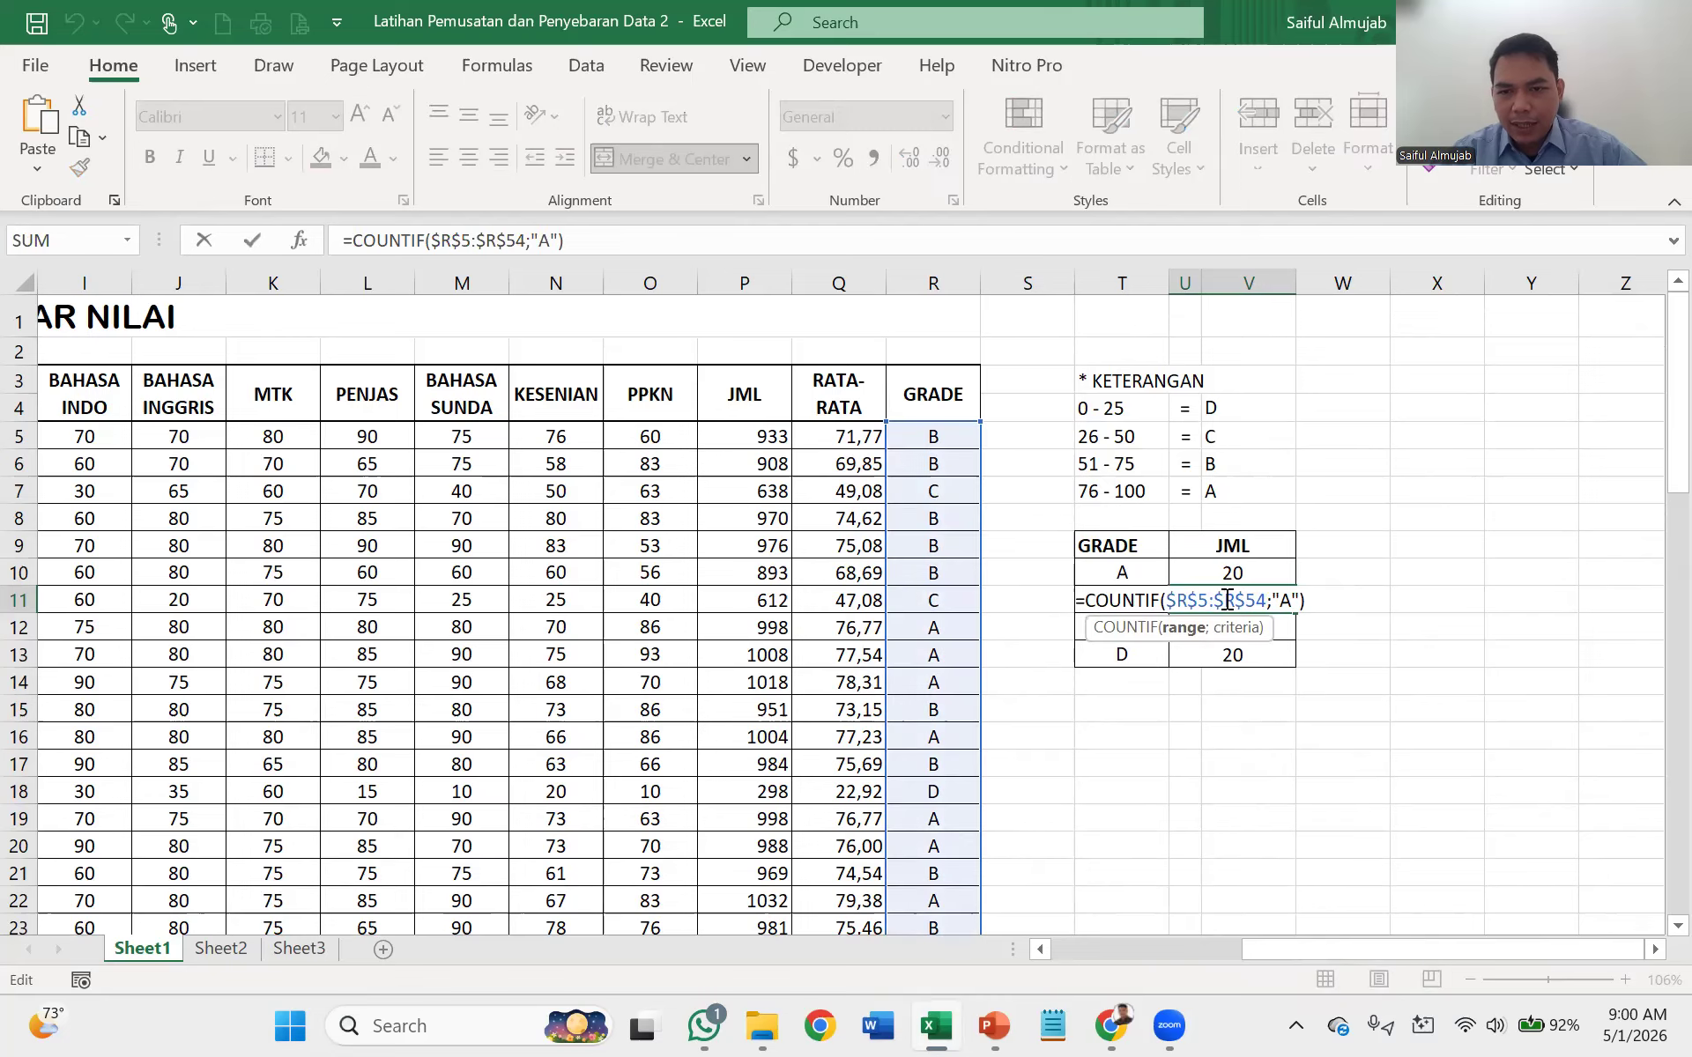
click(1291, 601)
key(BackSpace)
text(B)
key(Return)
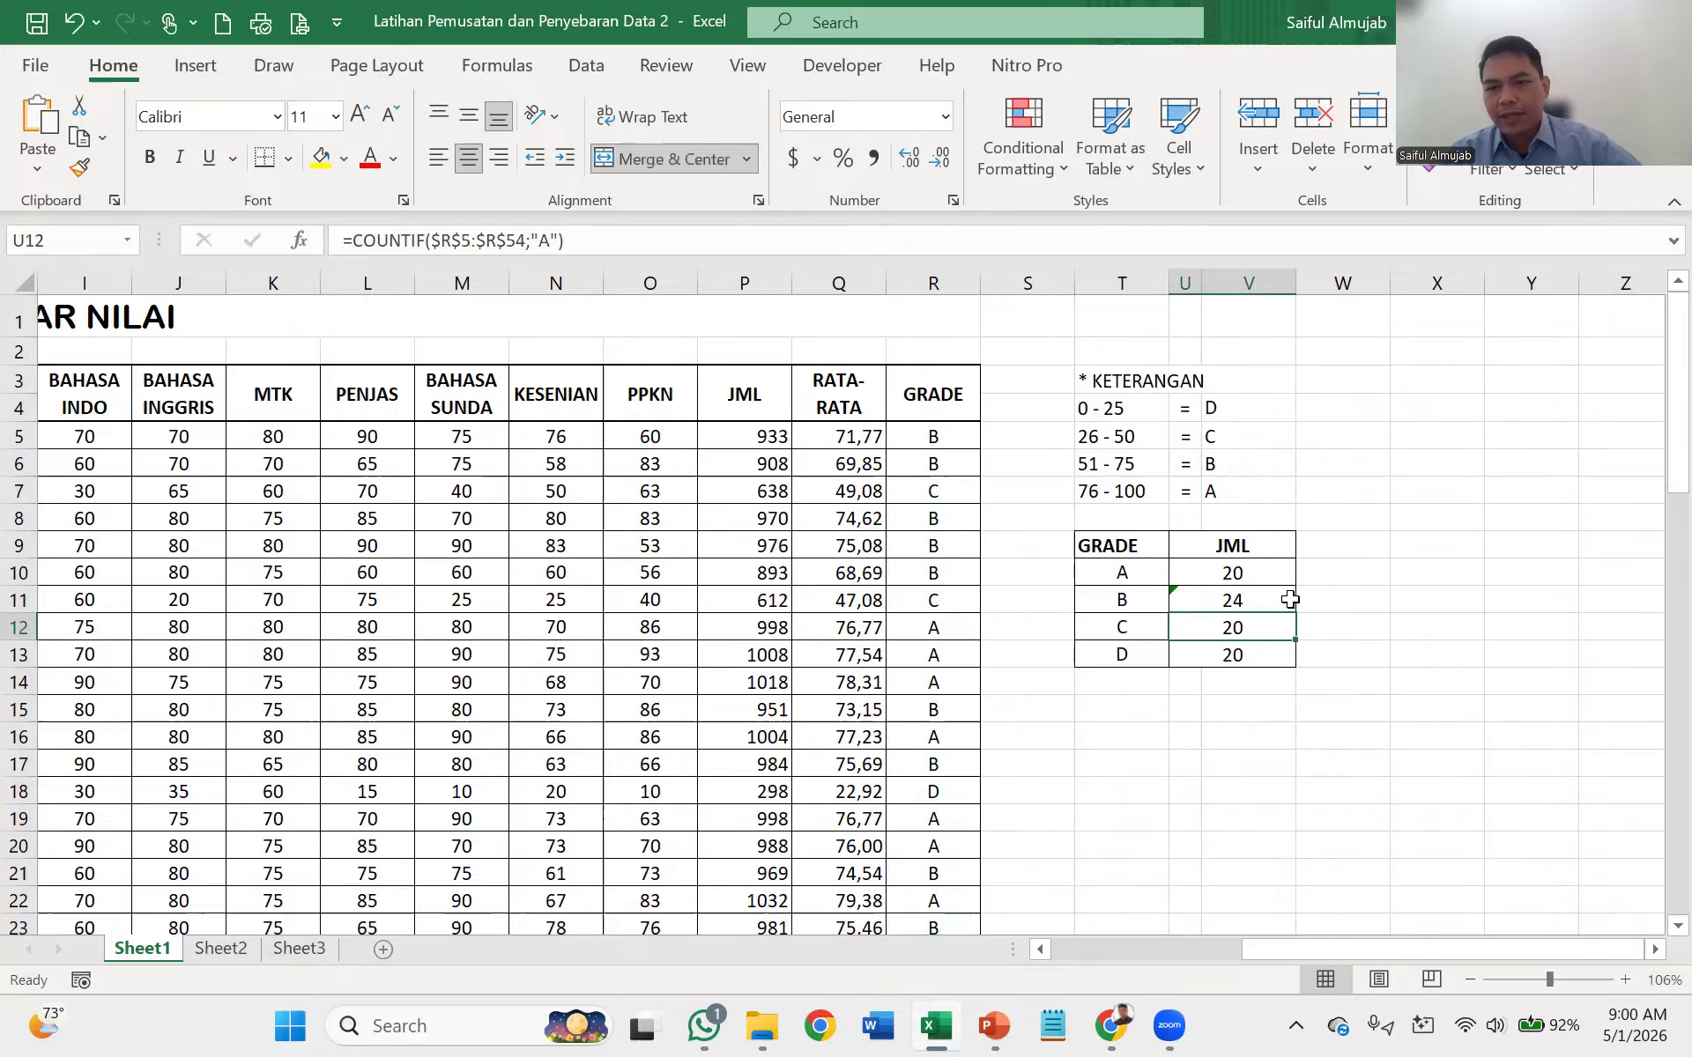
- Change the COUNTIF criterion in the grade C row of the JML column to "C"
double_click(1249, 626)
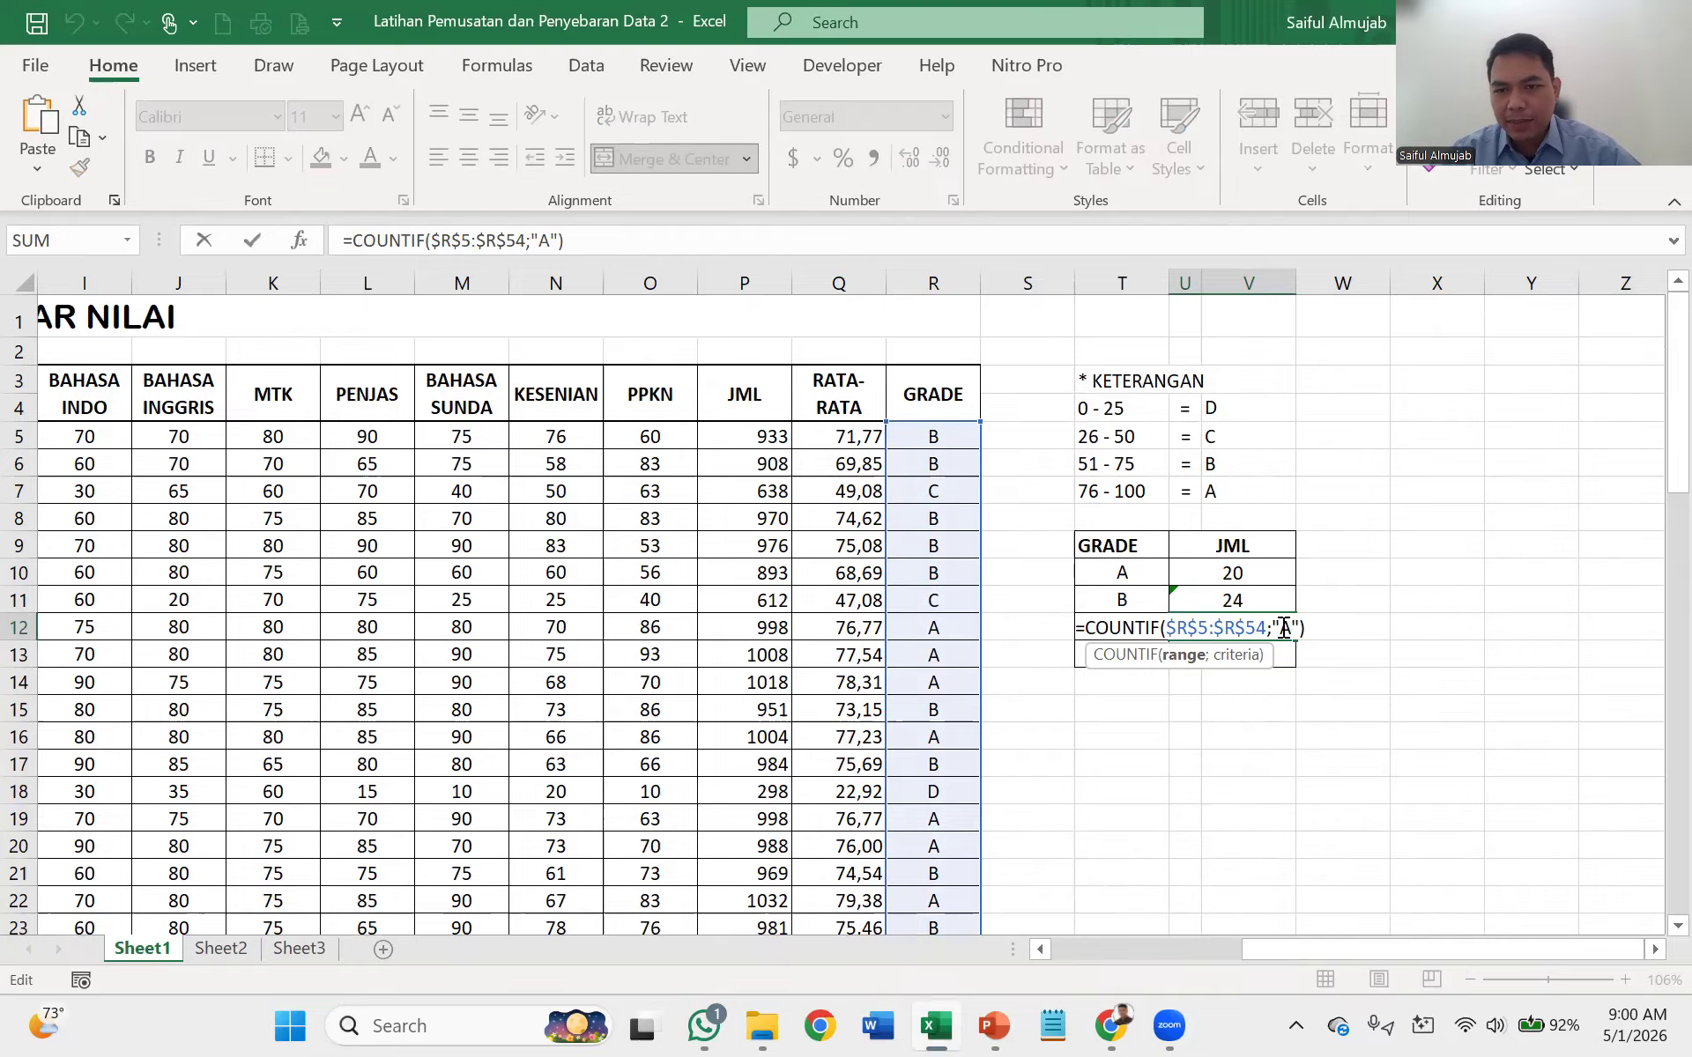
click(1290, 627)
key(BackSpace)
text(C)
key(Return)
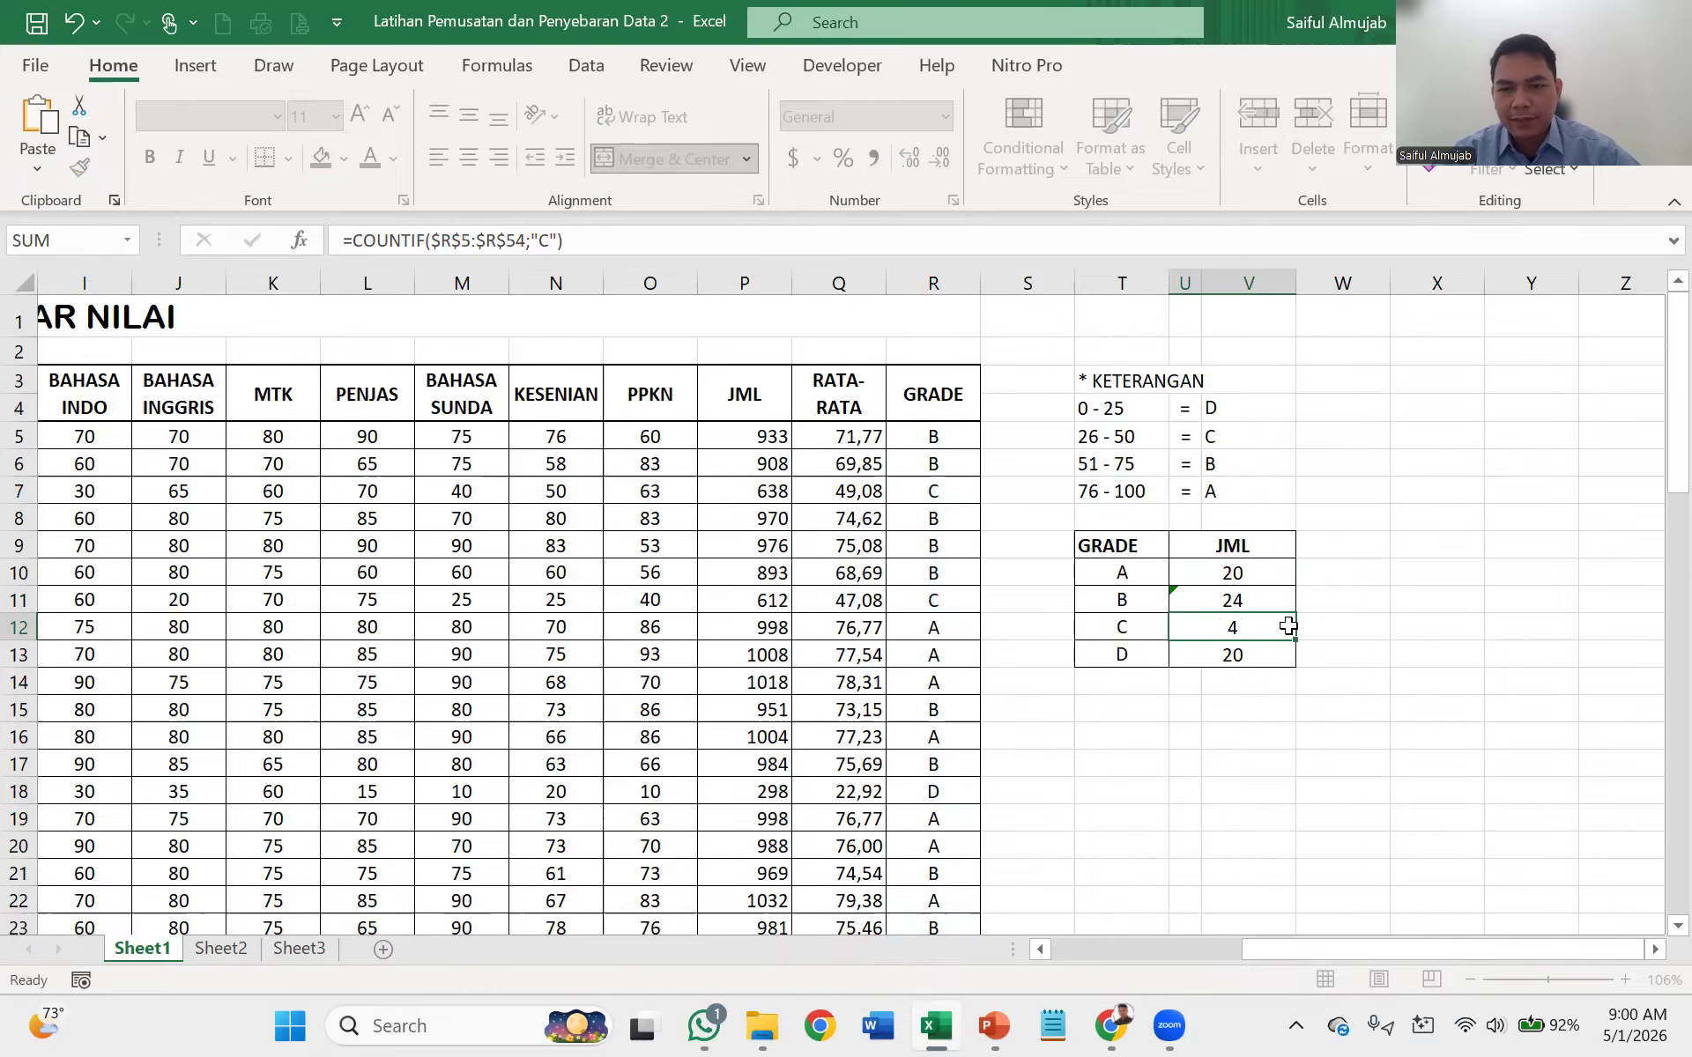
- Change the COUNTIF criterion in the grade D row of the JML column to "D"
double_click(1259, 649)
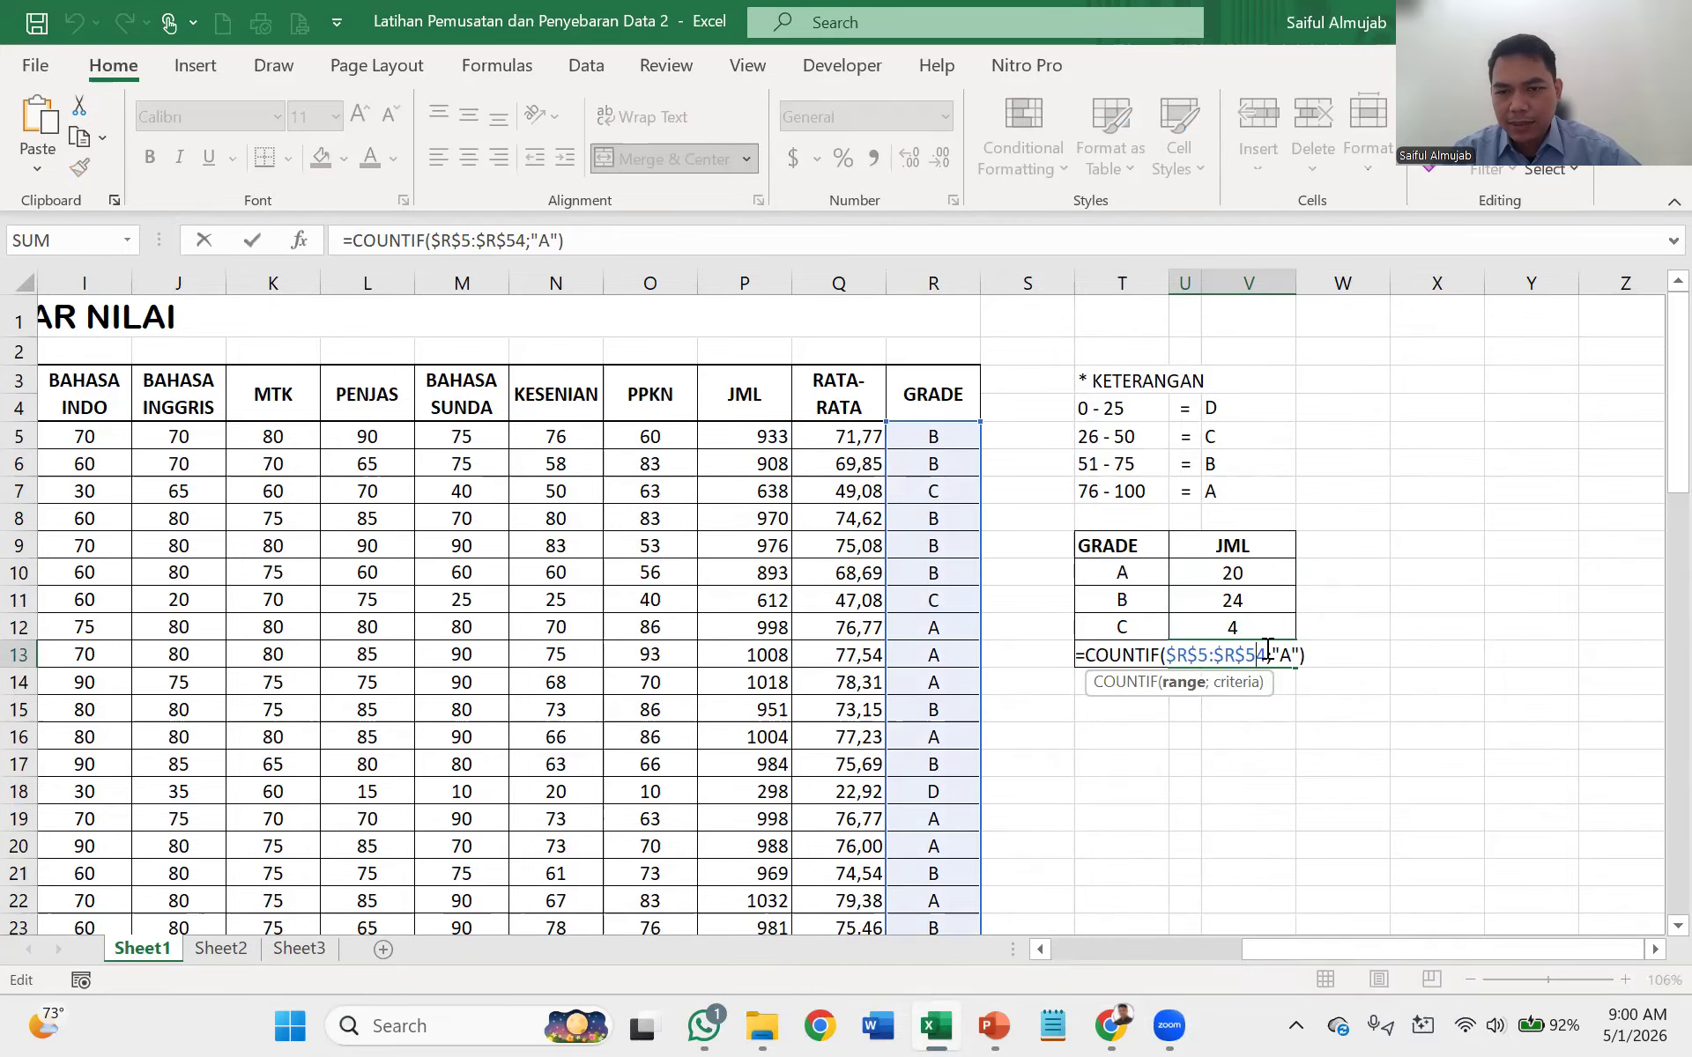
click(1286, 654)
key(BackSpace)
text(D)
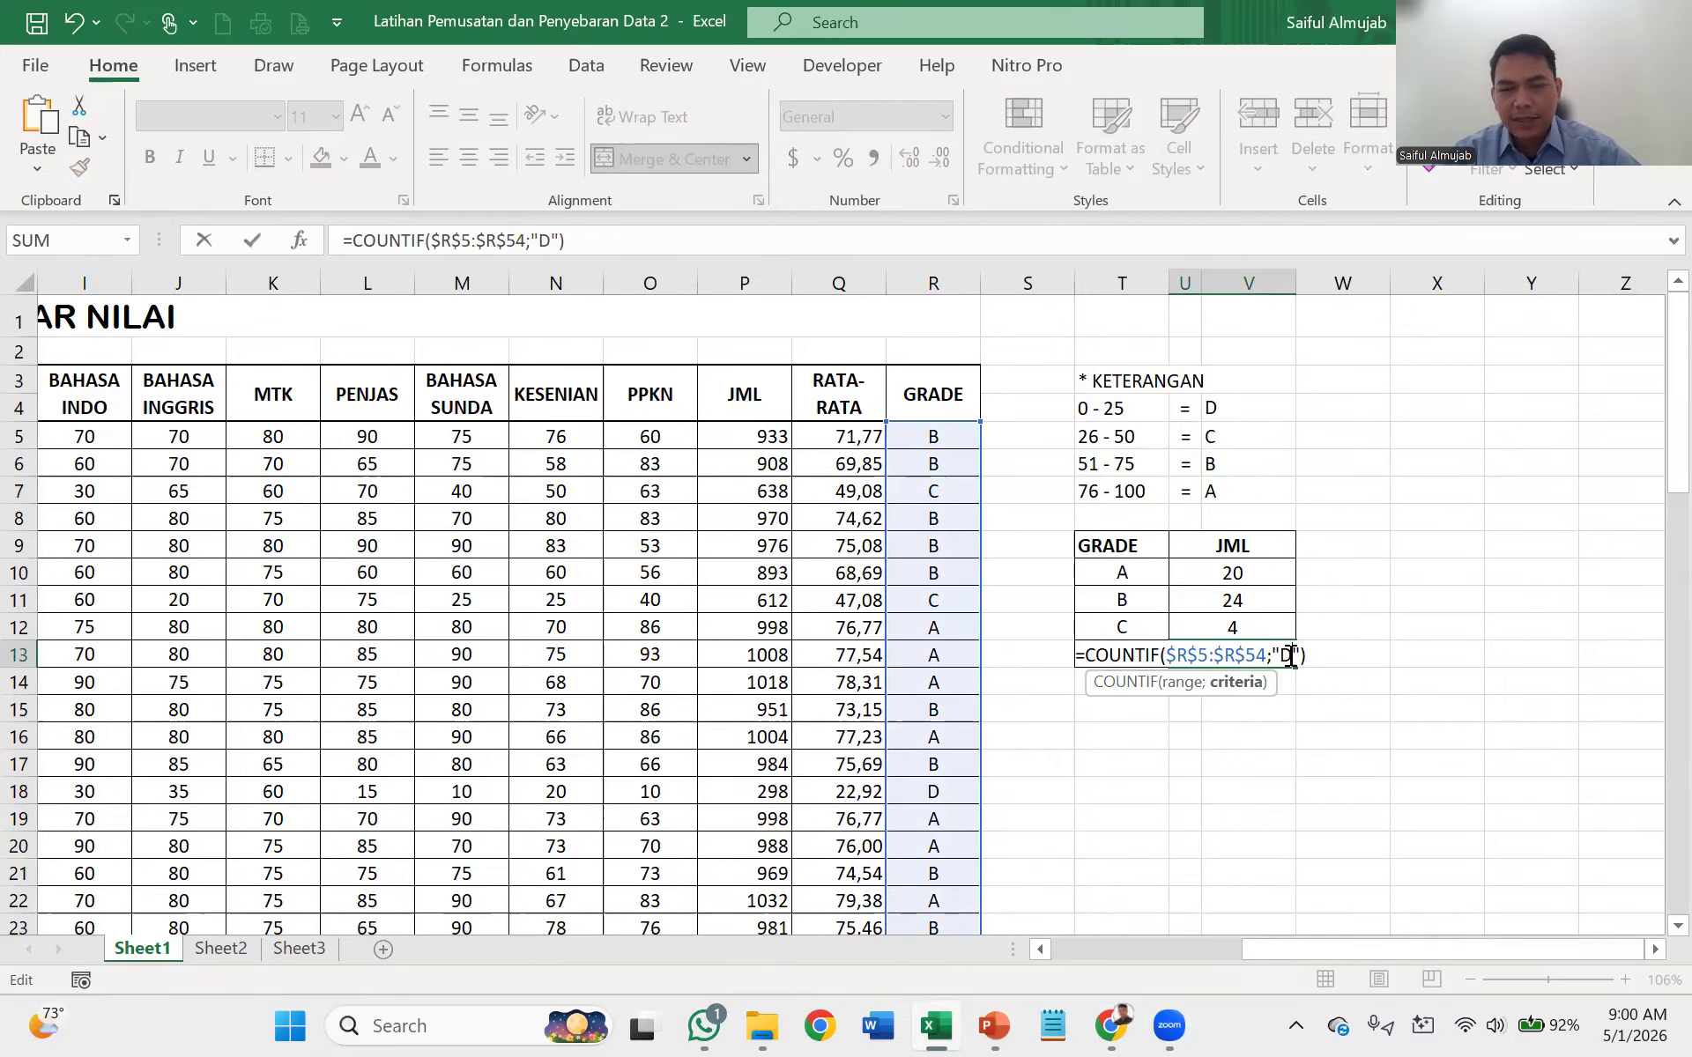
key(Return)
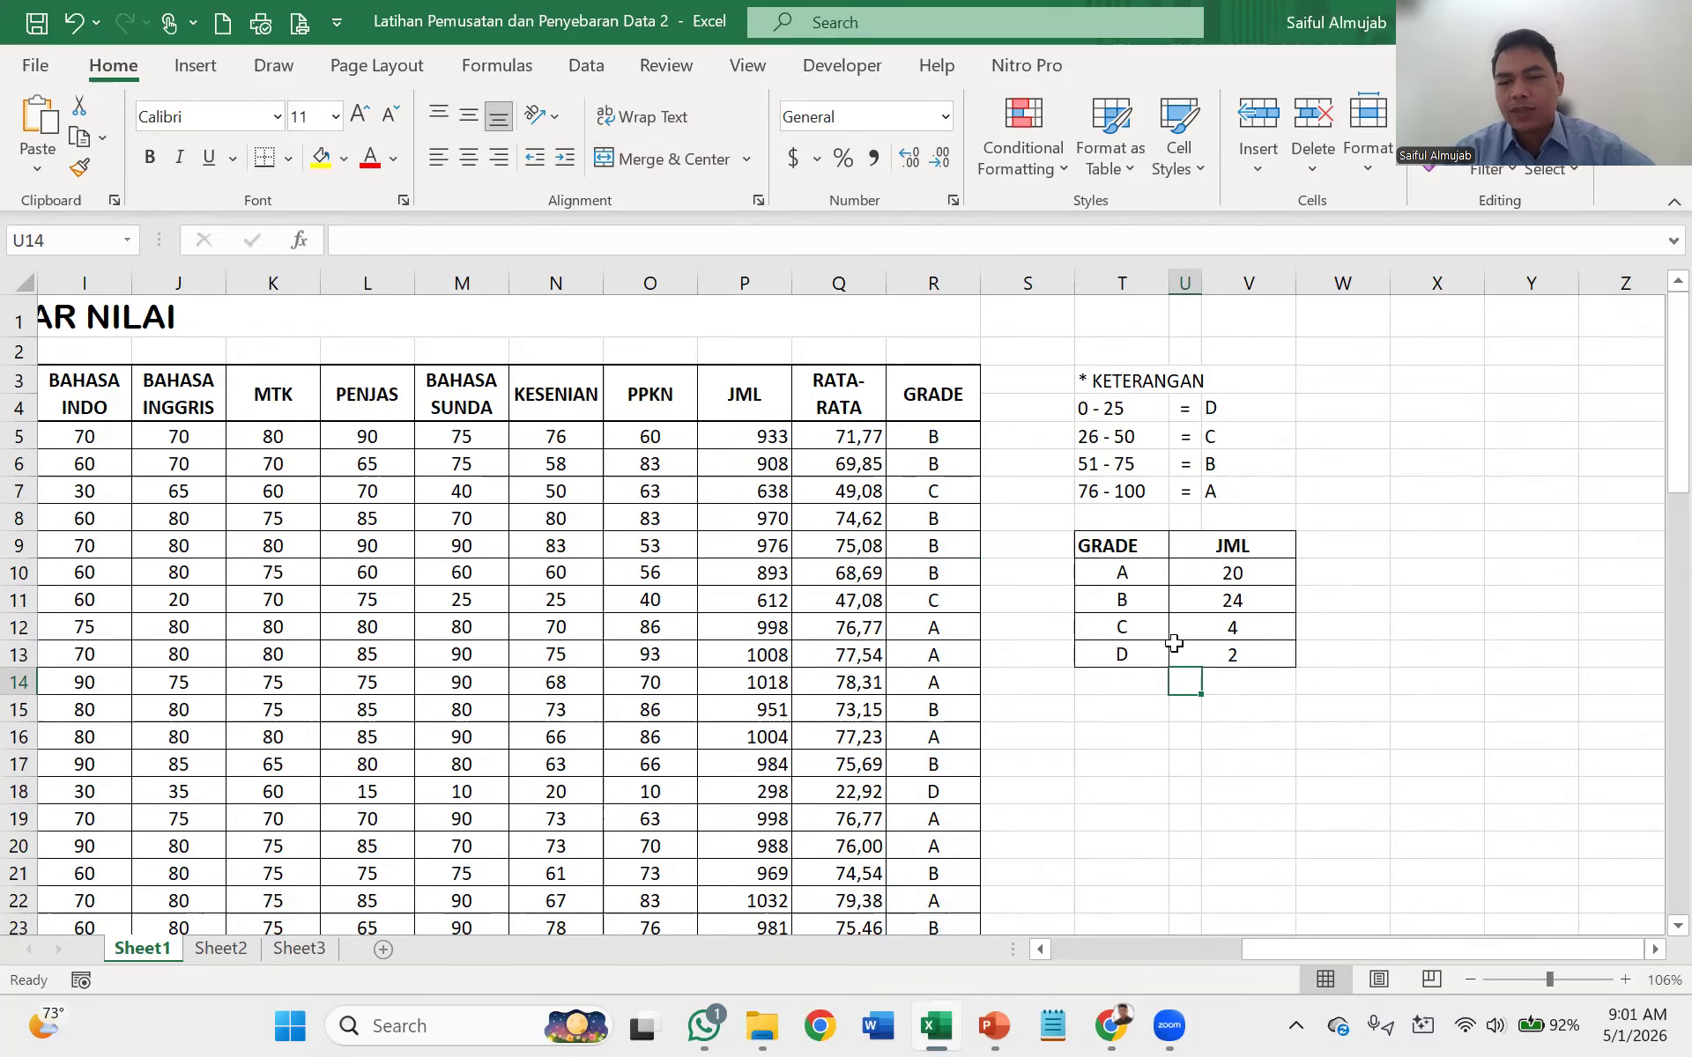
- Calculate the lowest EKONOMI score in the MIN row, cell C56, with =MIN(C5:C54)
scroll(998, 729, left, 6)
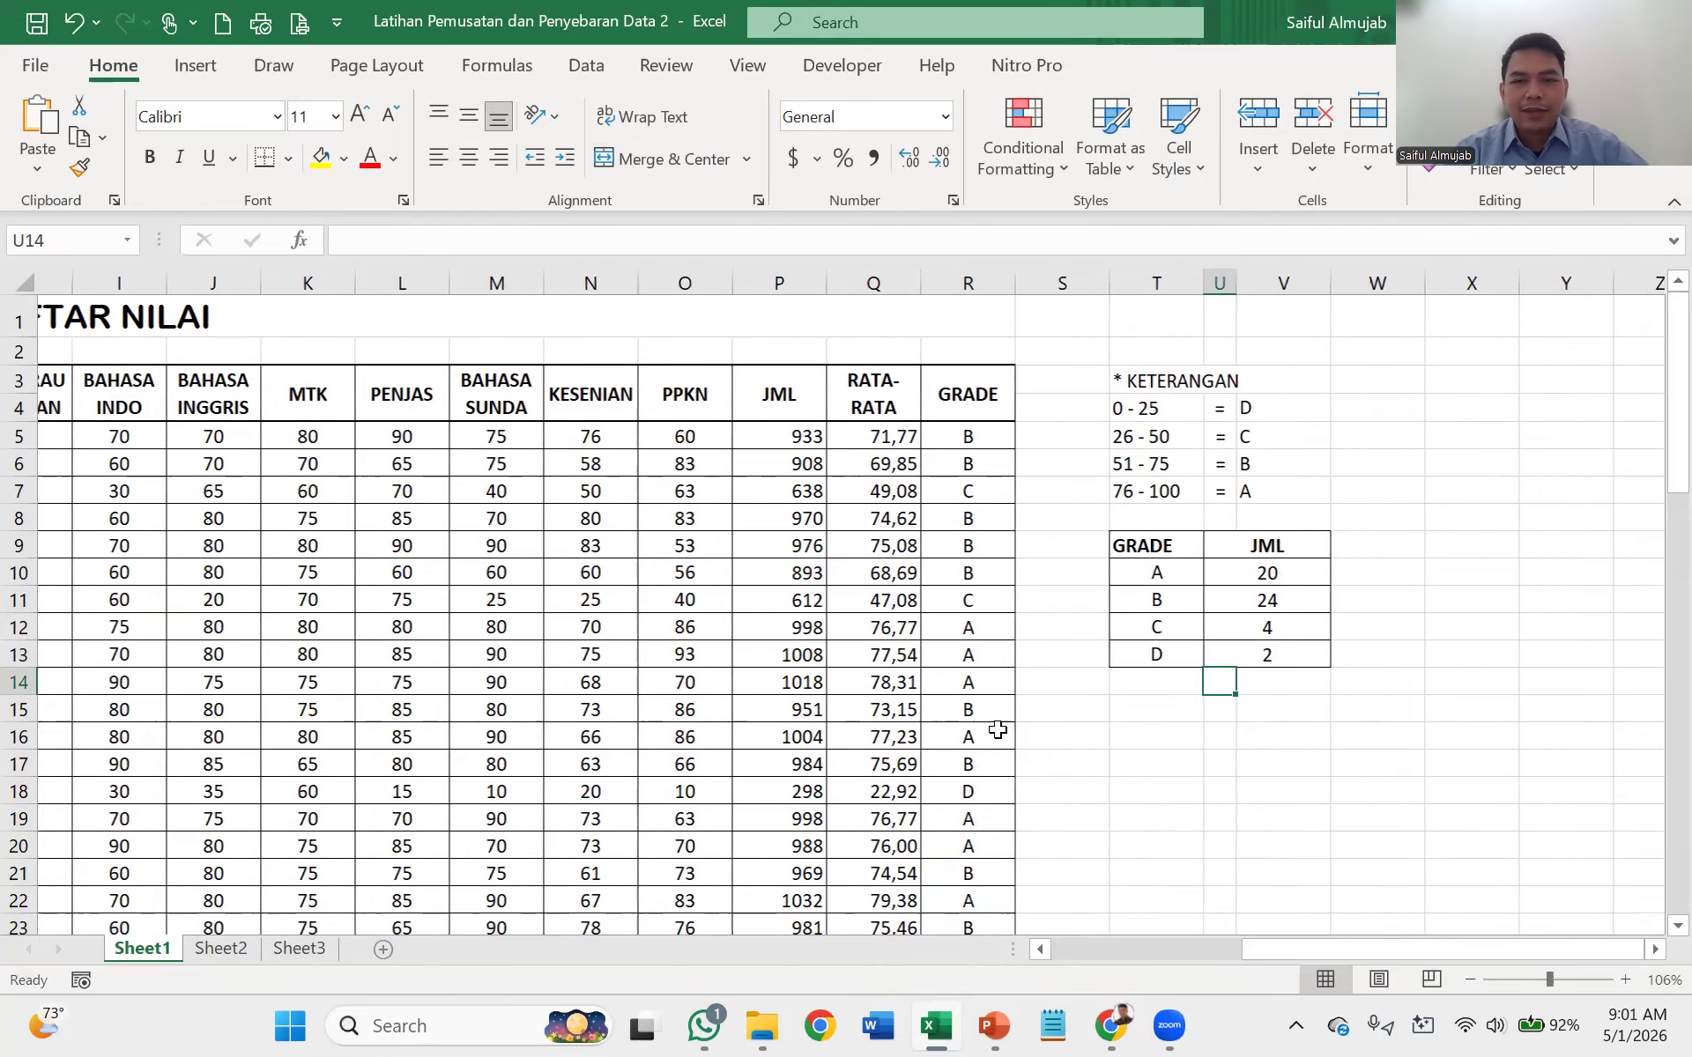
scroll(997, 729, left, 3)
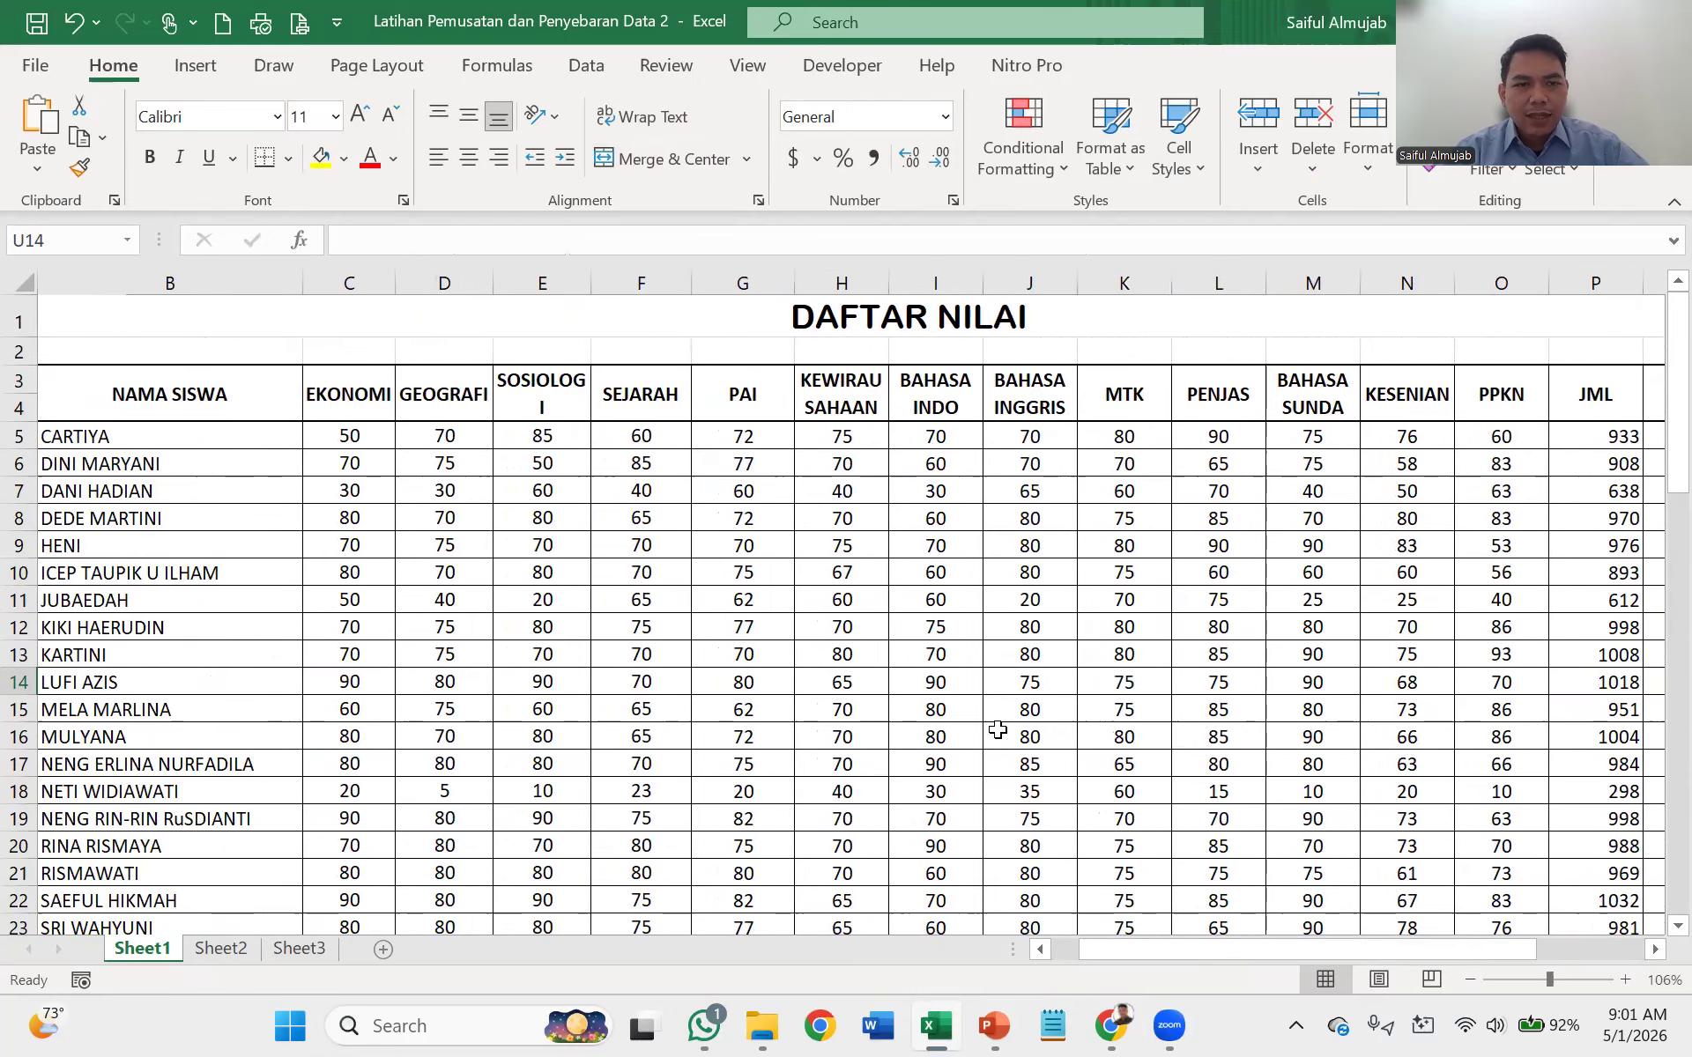
scroll(997, 730, left, 2)
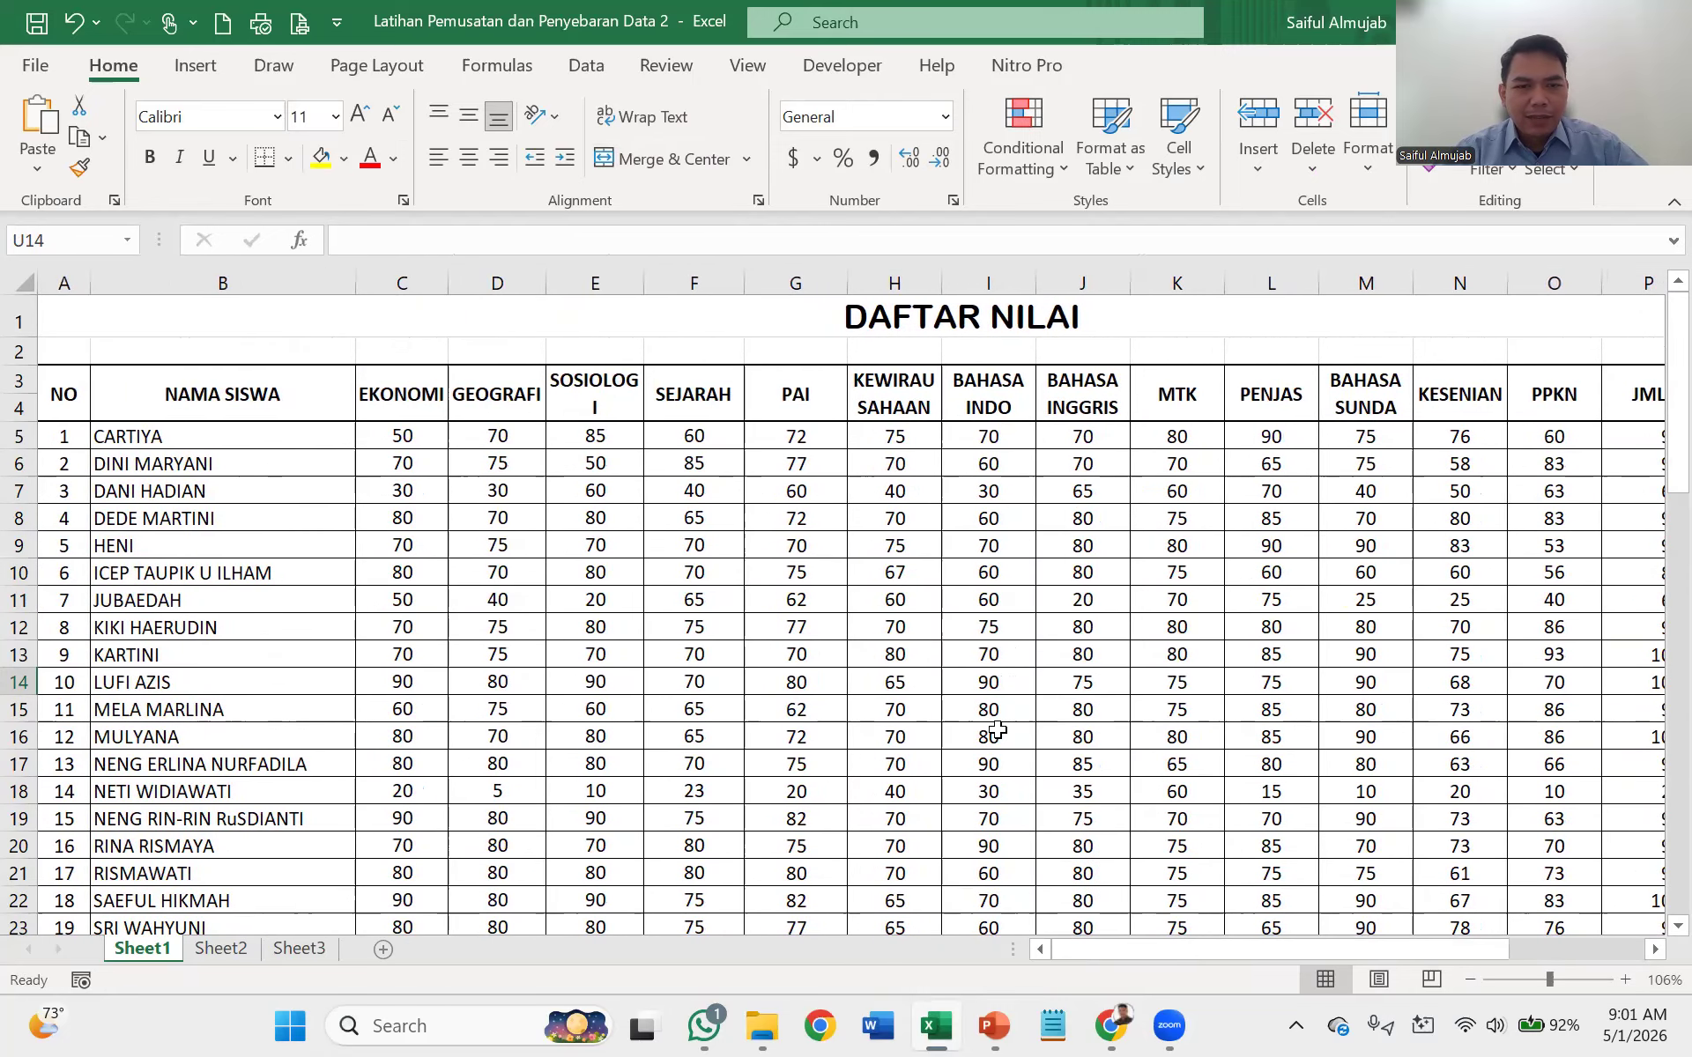
scroll(998, 730, down, 2)
scroll(998, 729, down, 11)
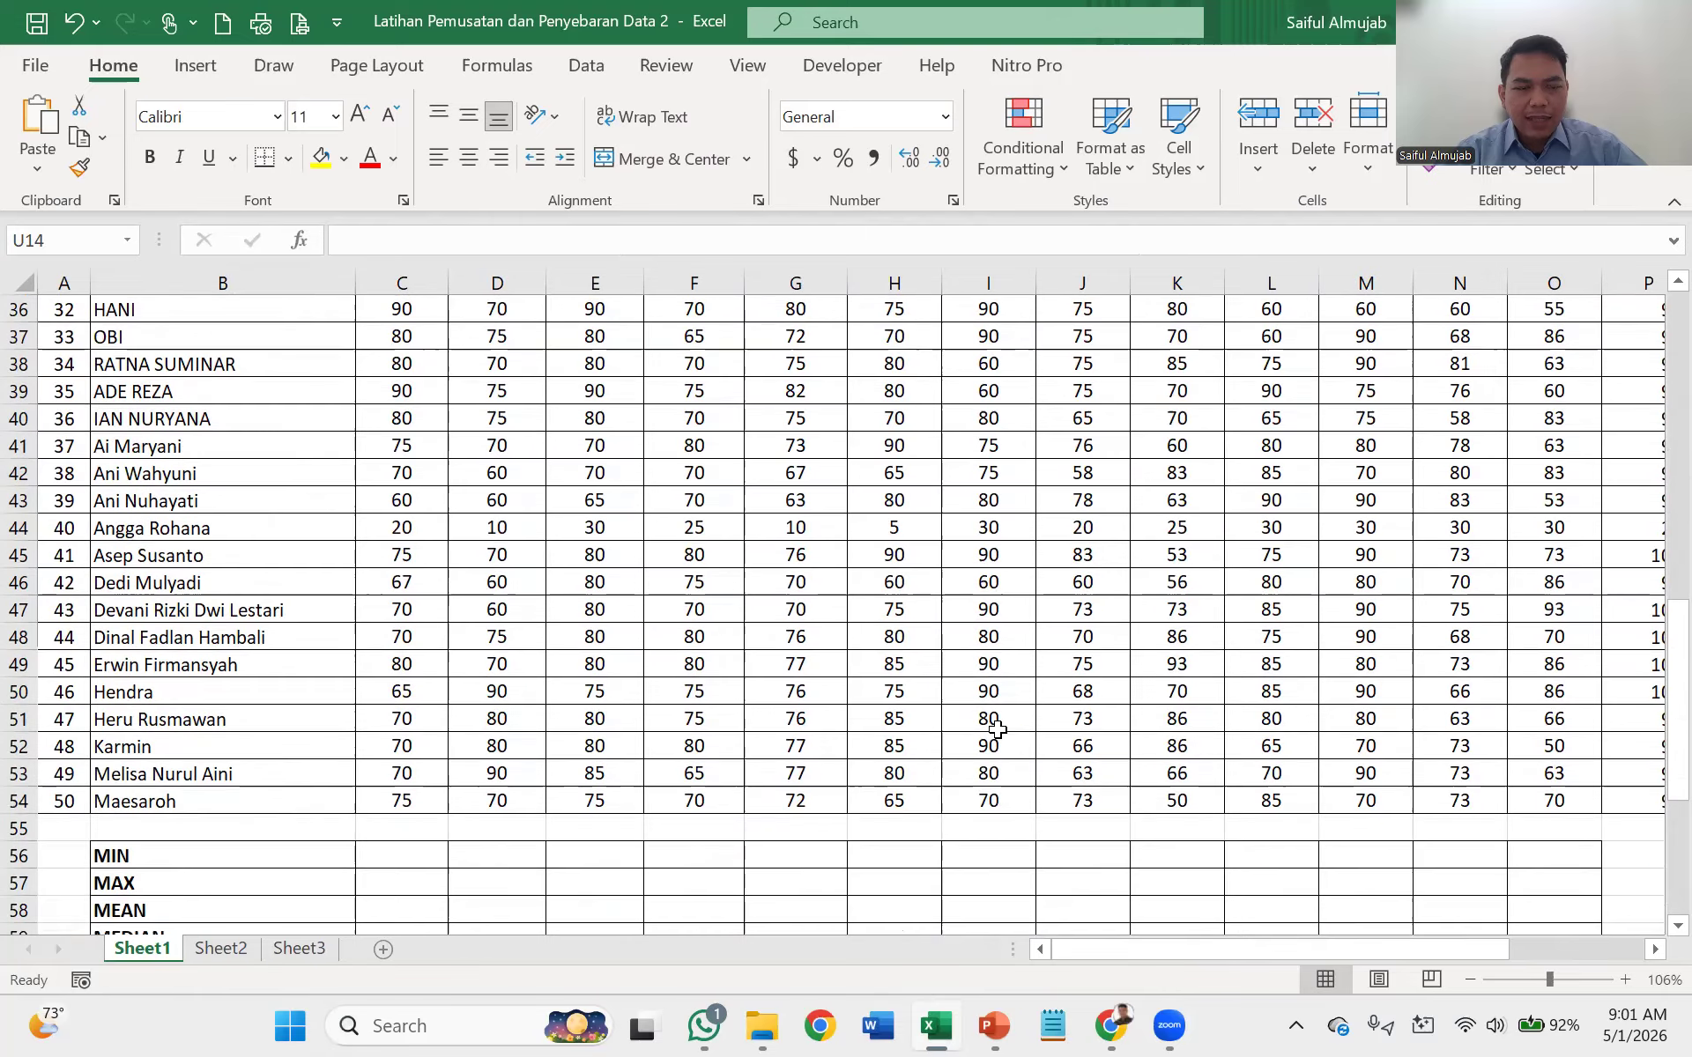
scroll(997, 729, down, 1)
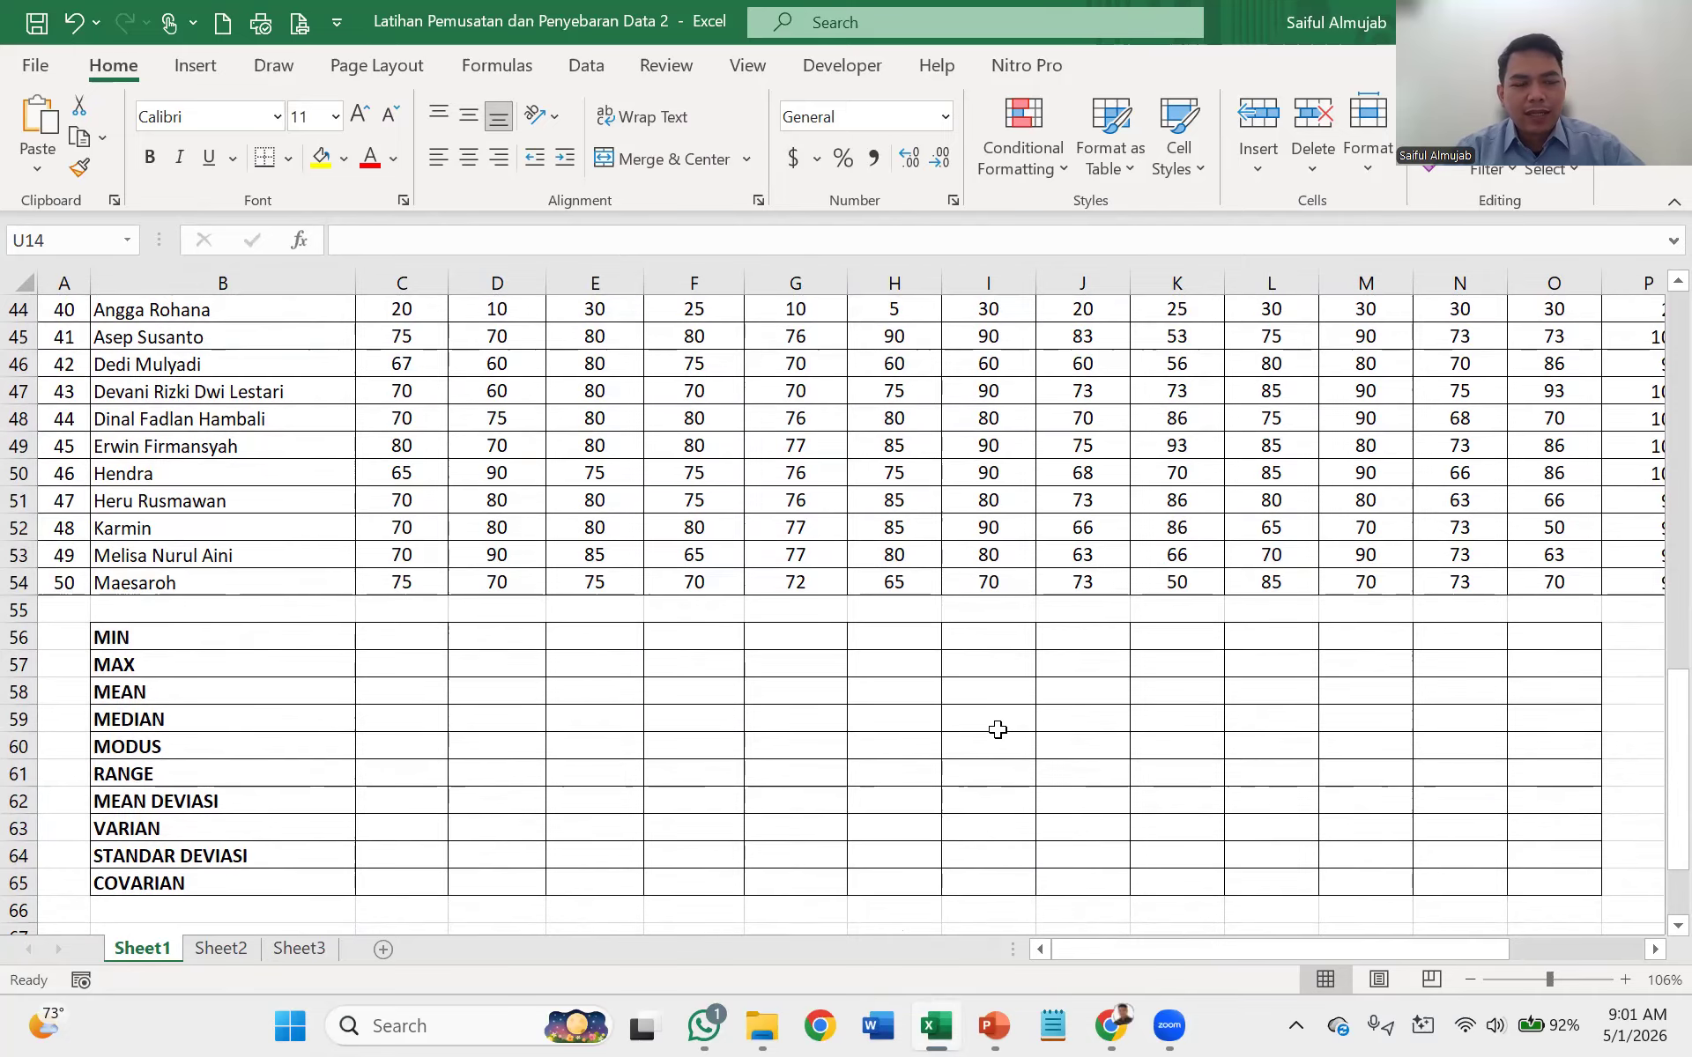
scroll(998, 729, down, 1)
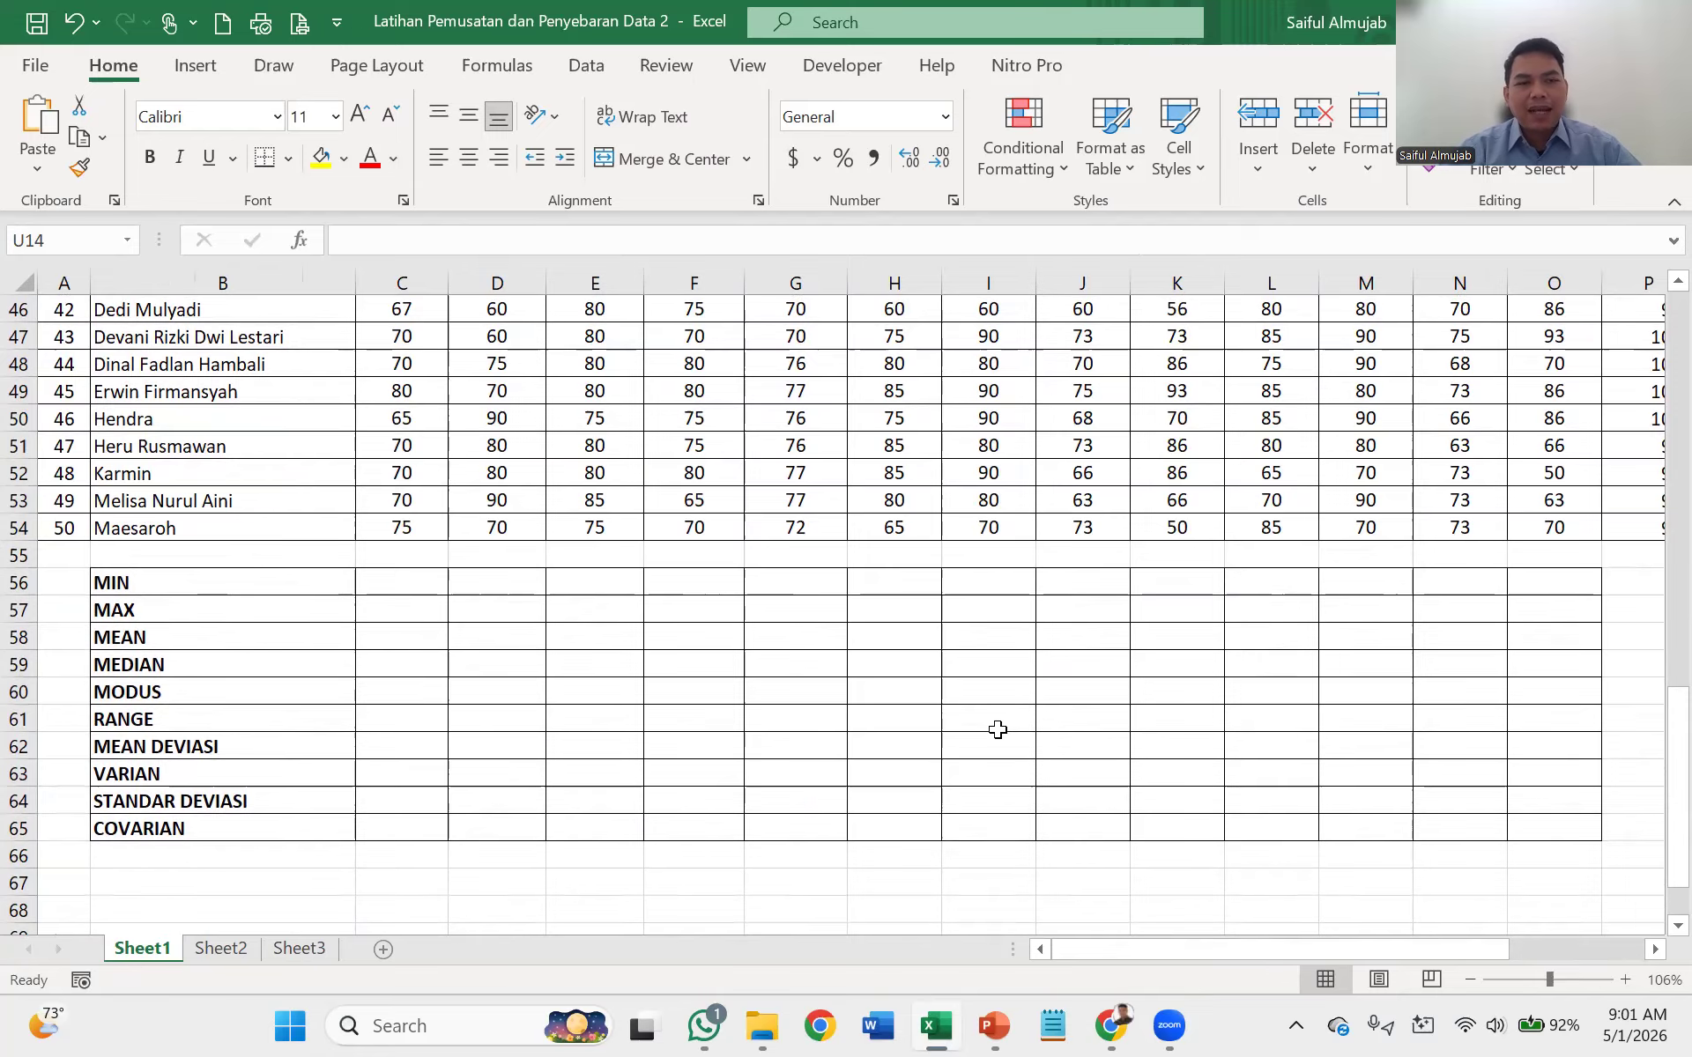
click(376, 582)
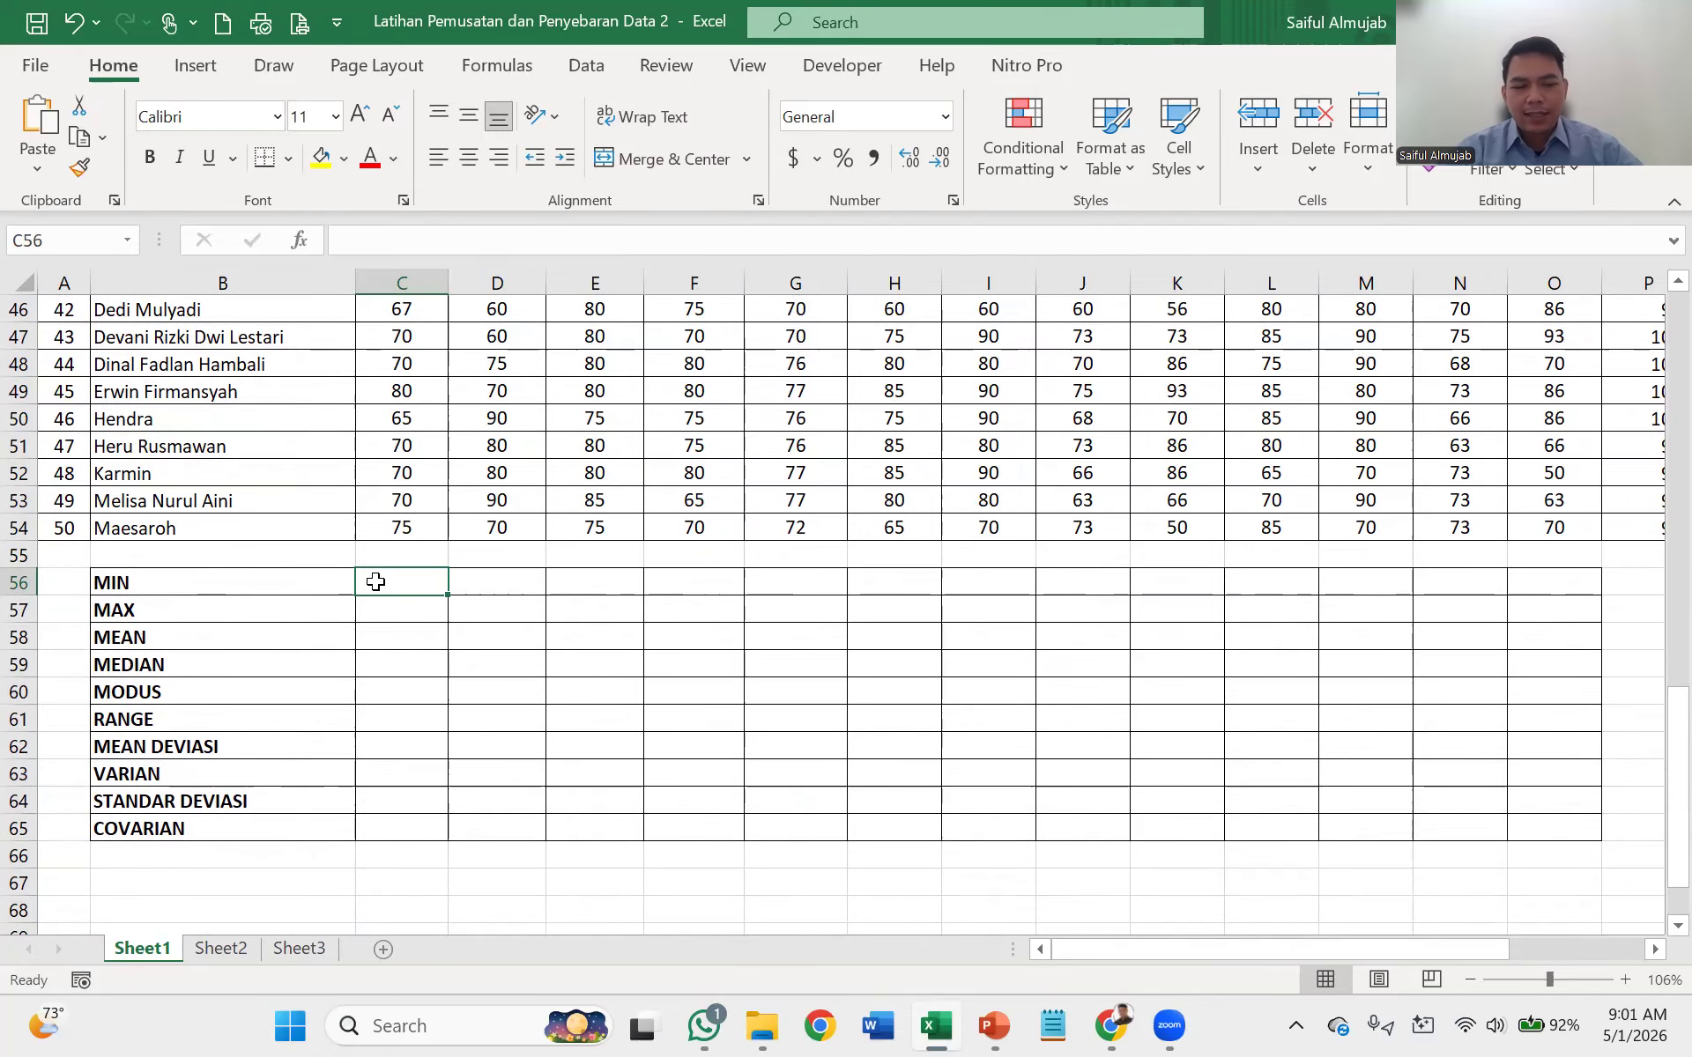
text(=)
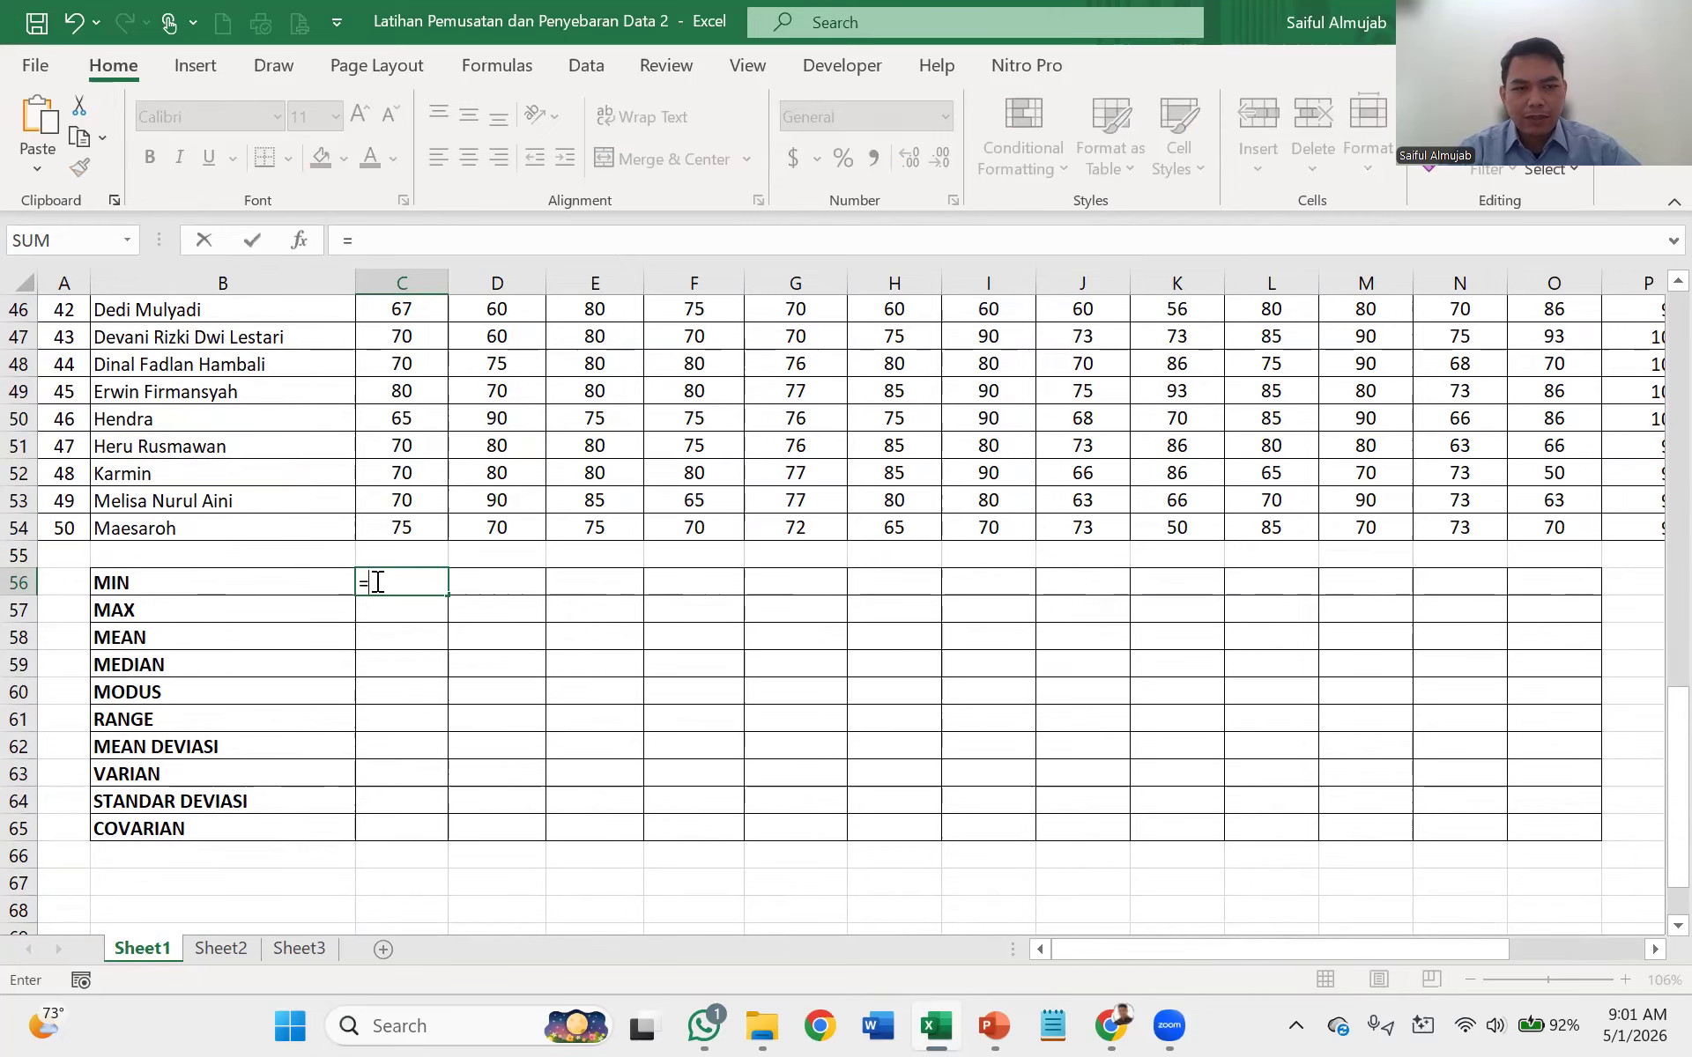
text(m)
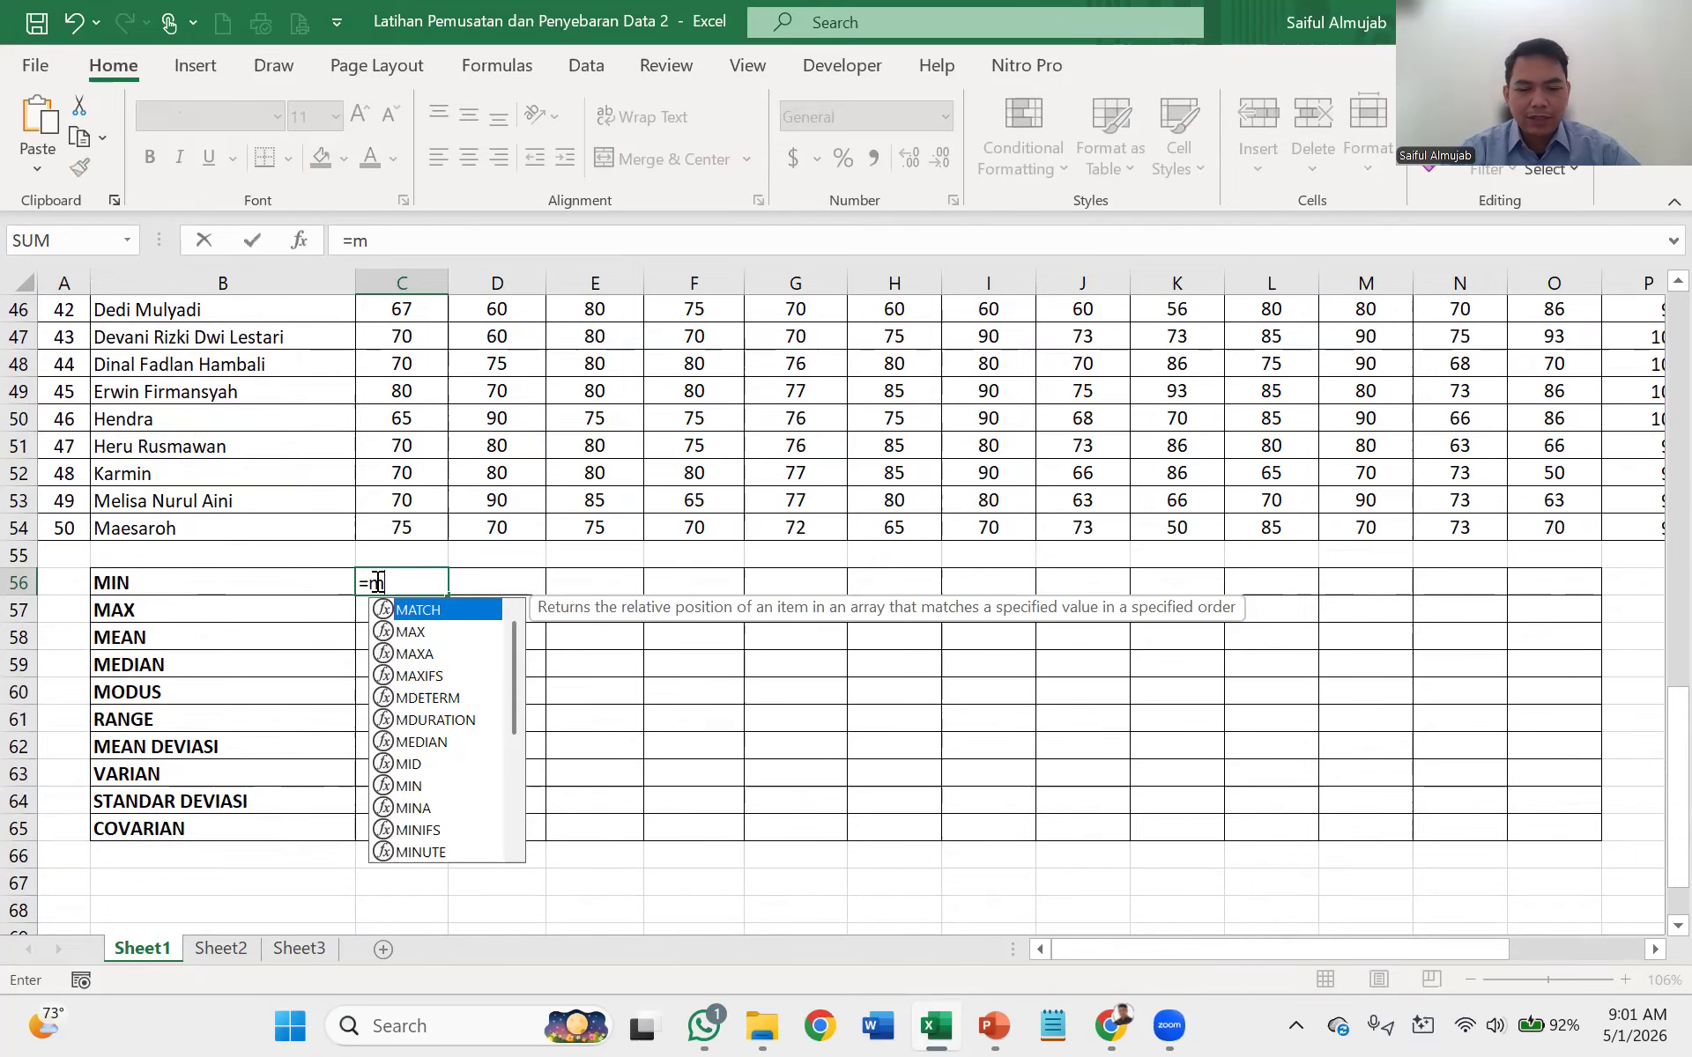
text(in()
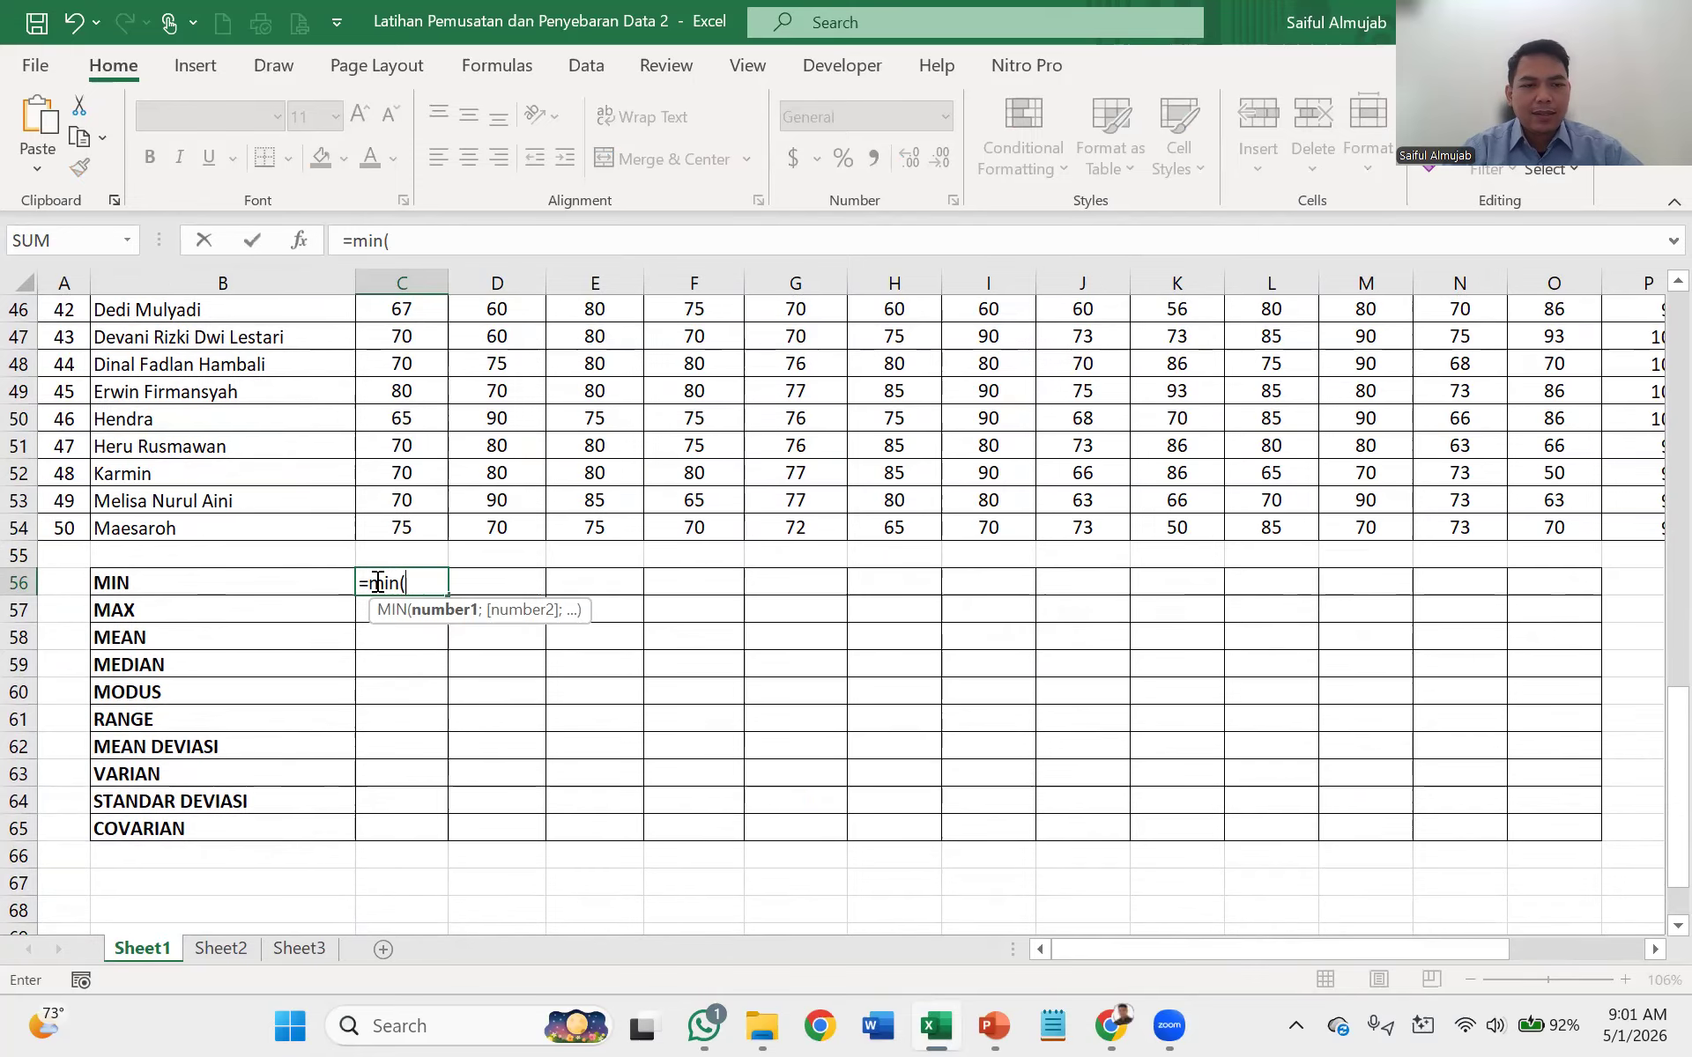
drag(412, 529, 419, 437)
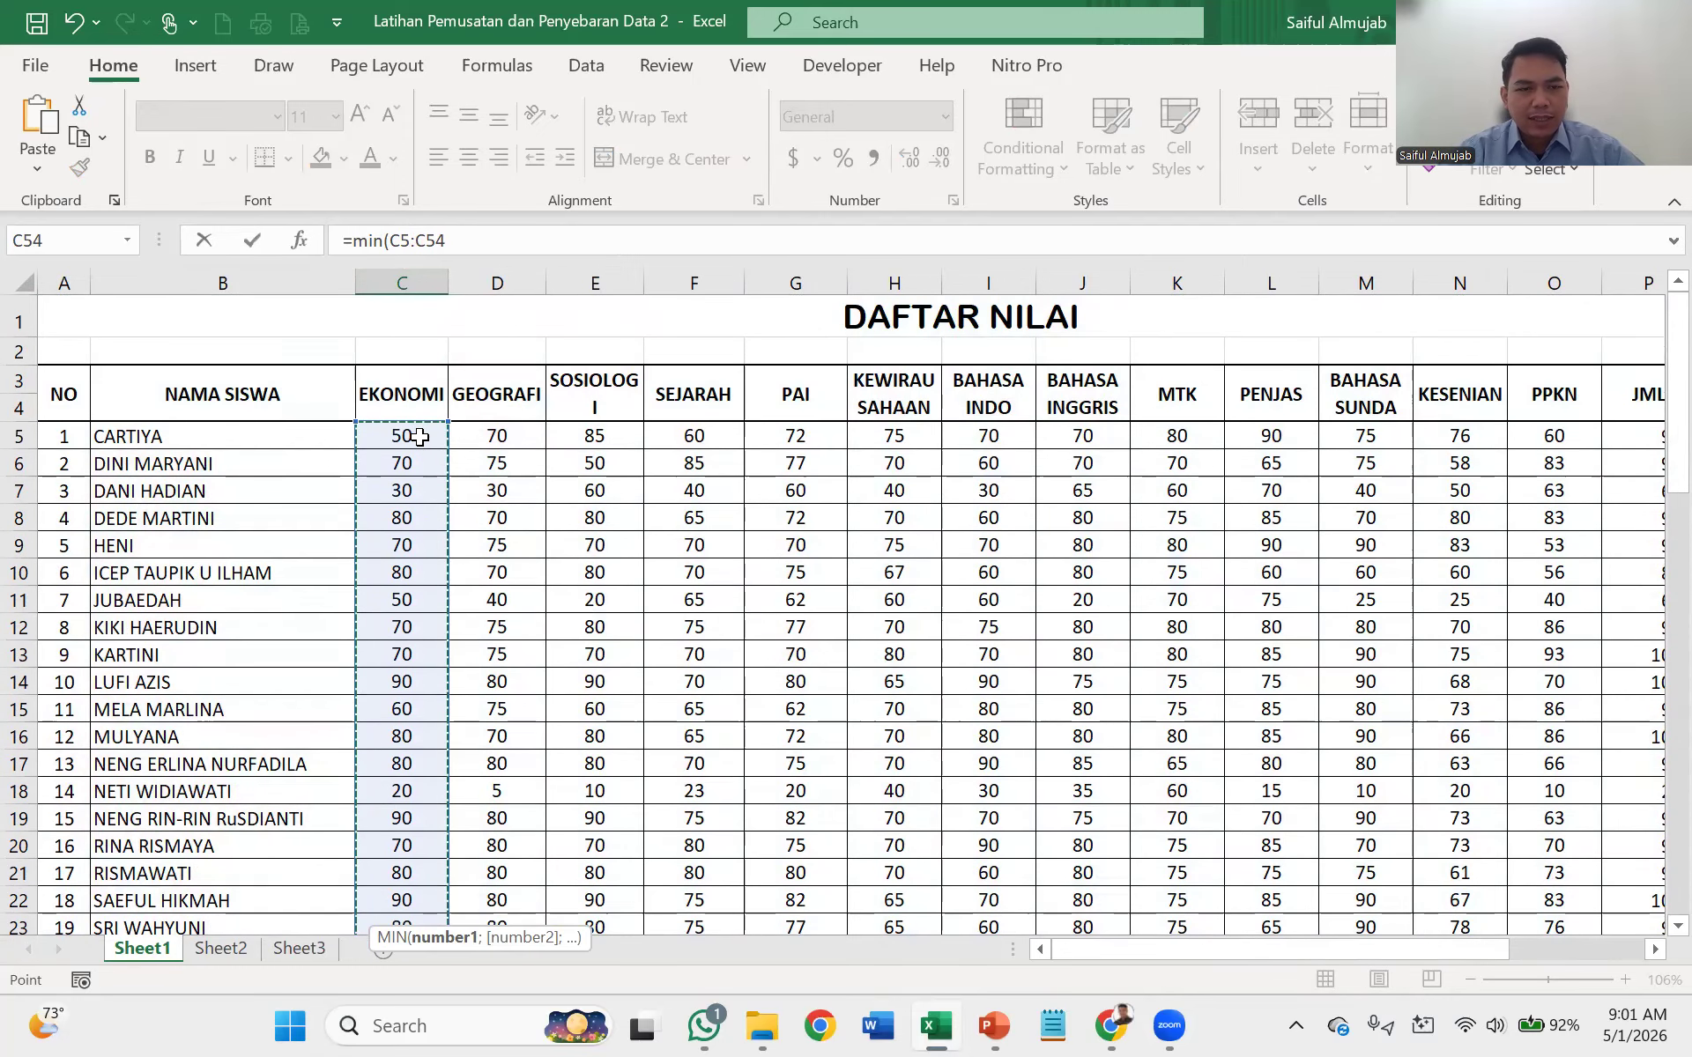
key(Return)
- Copy the MIN formula from C56 across the remaining subject columns to O56
scroll(425, 770, down, 3)
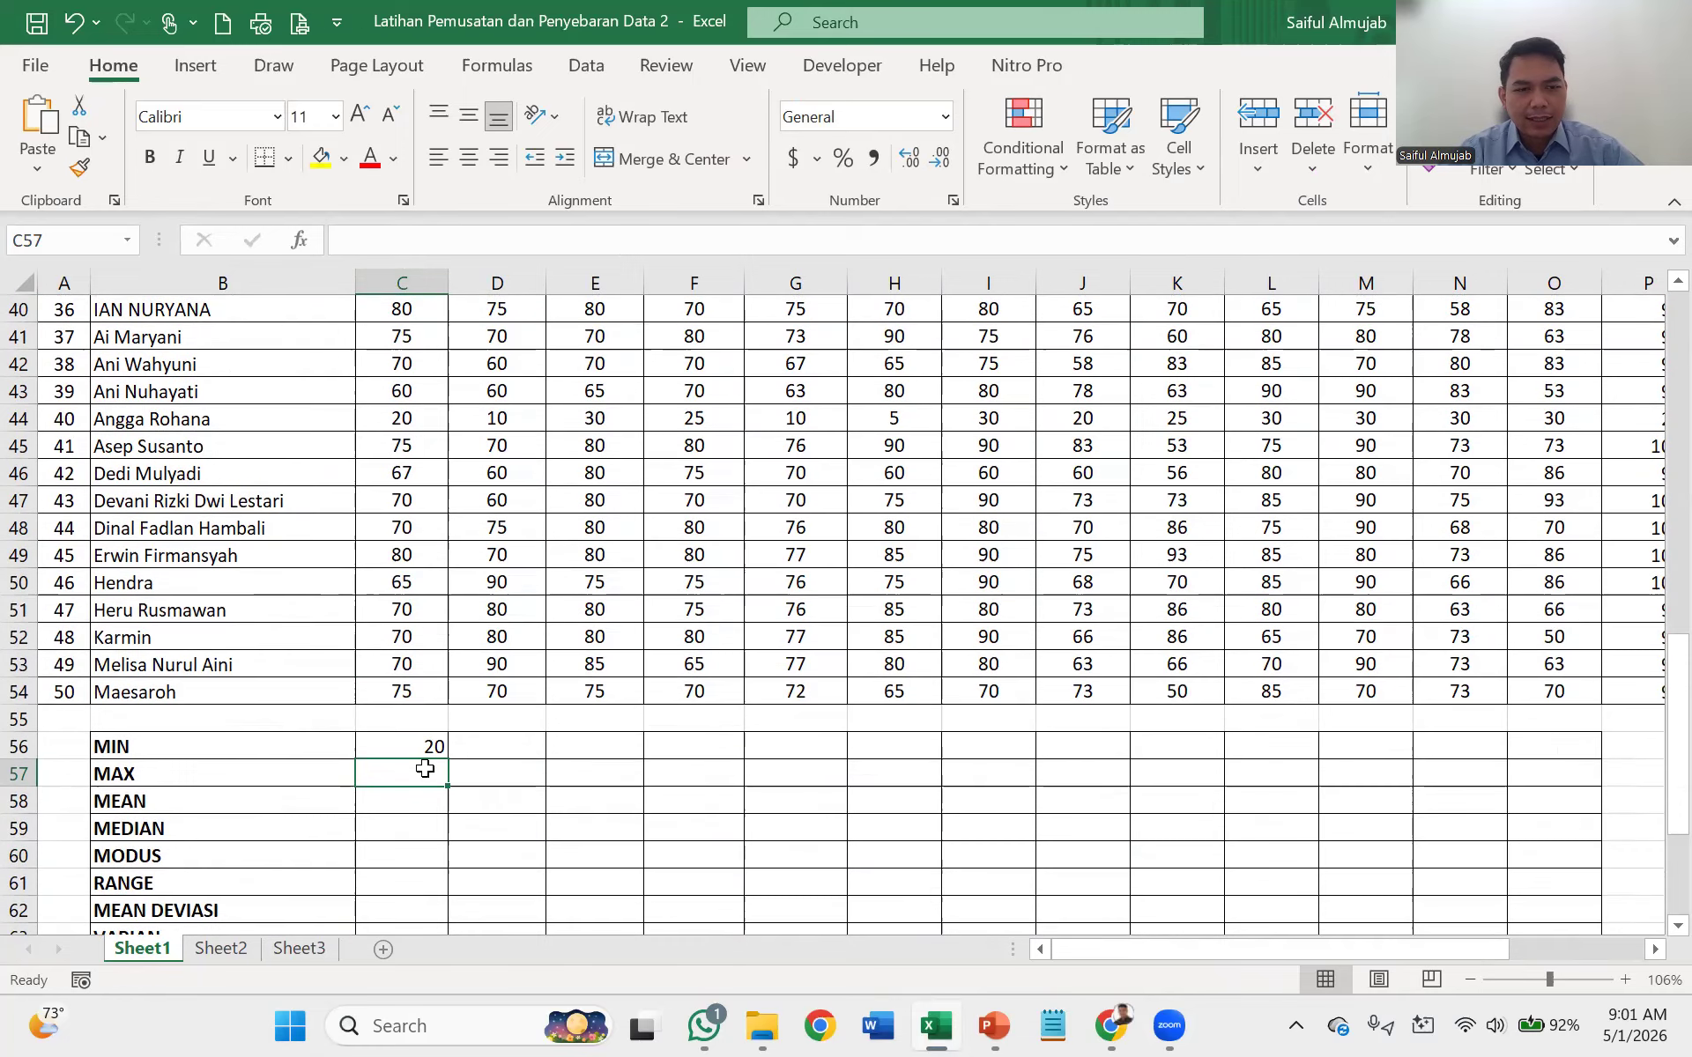
click(426, 748)
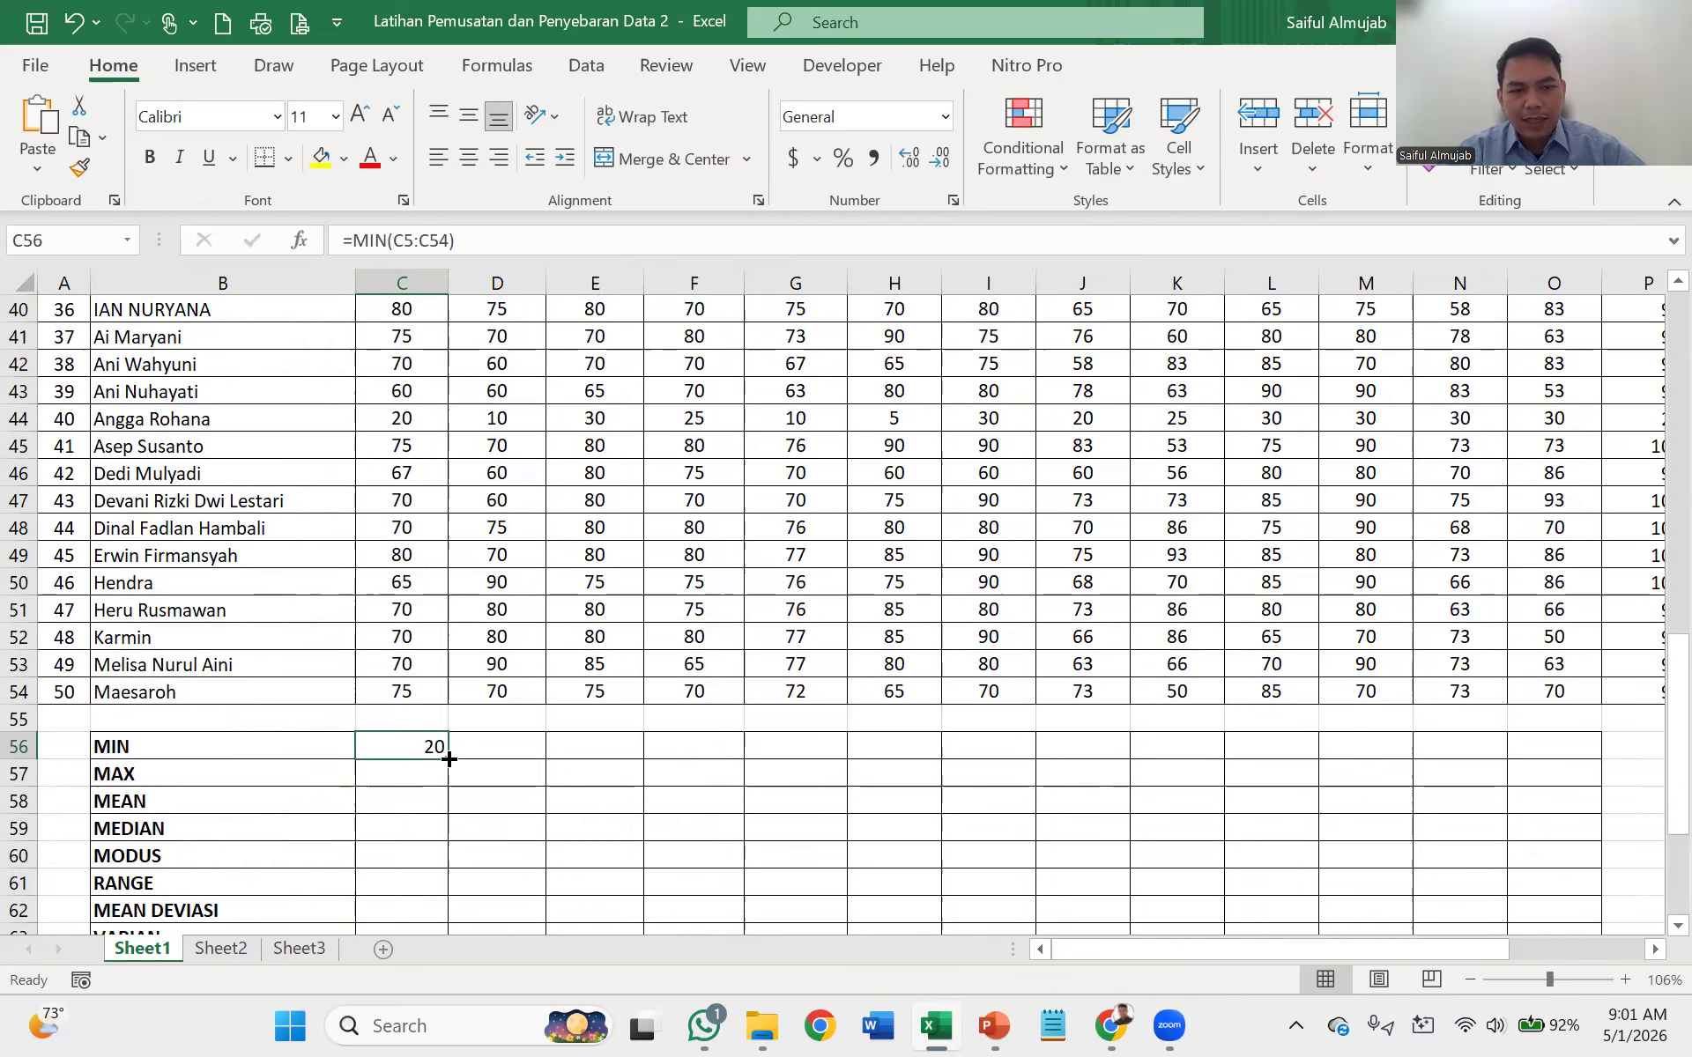
drag(449, 759, 1570, 740)
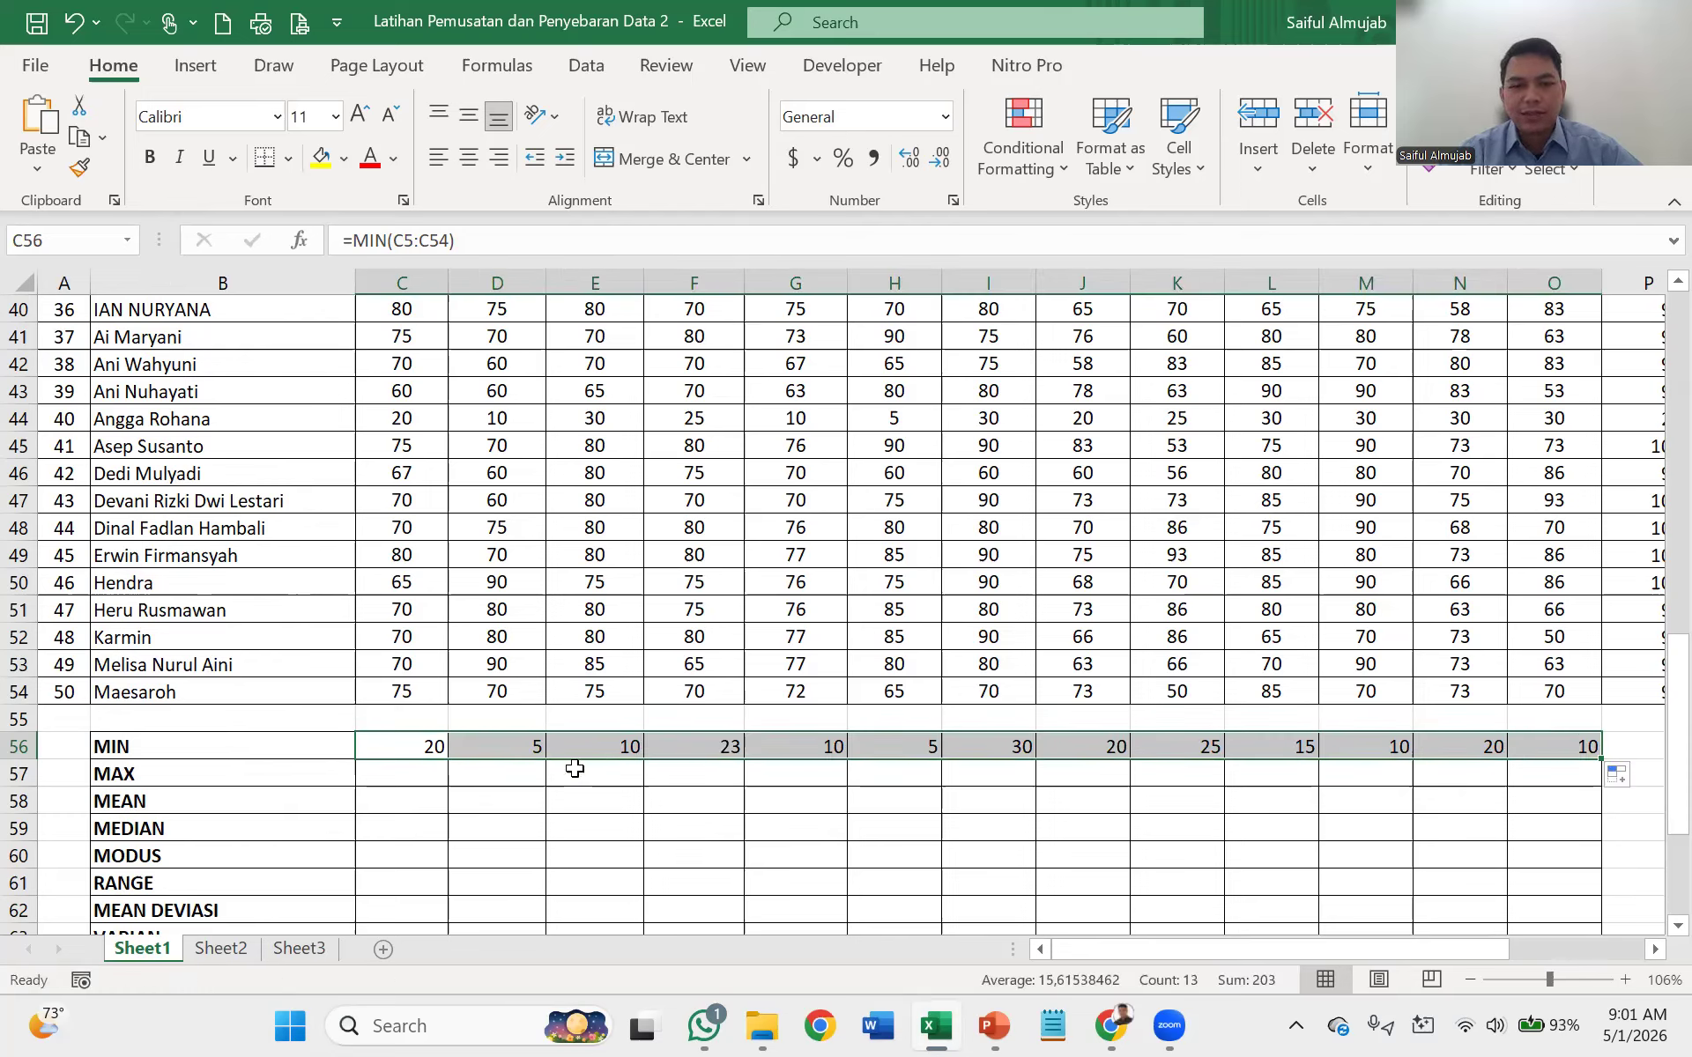
- Calculate the highest EKONOMI score in the MAX row, cell C57, with =MAX(C5:C54)
click(412, 783)
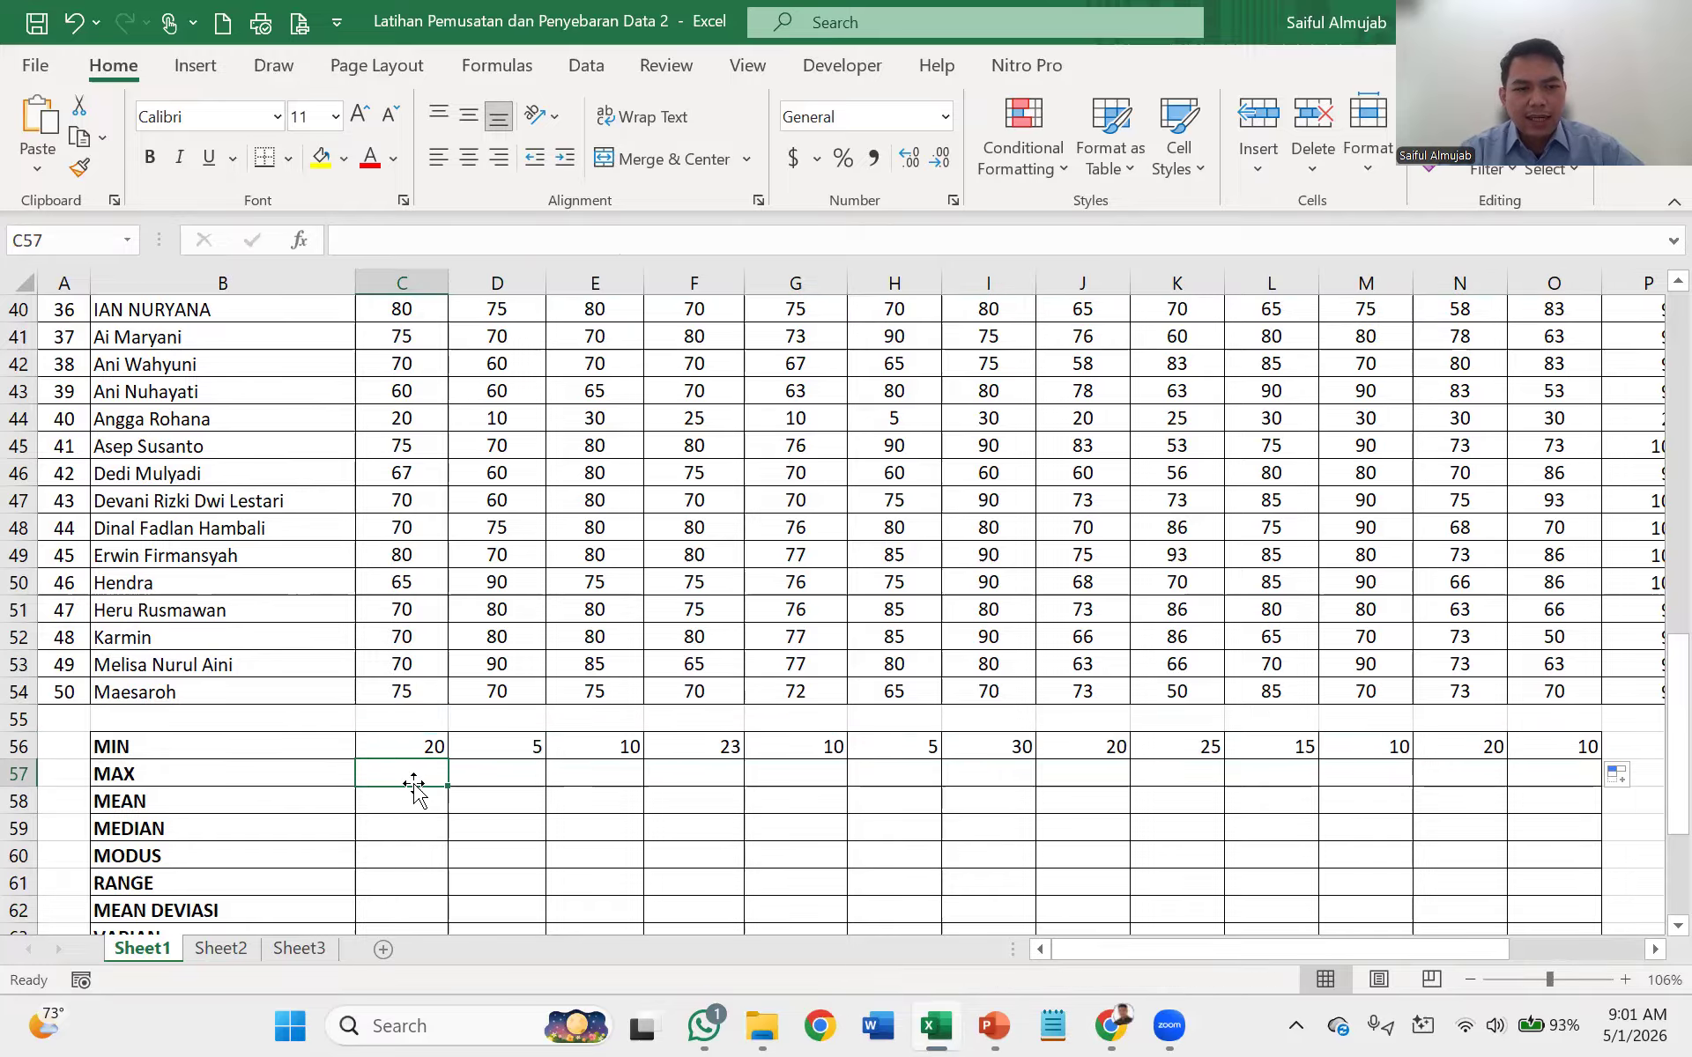
text(=)
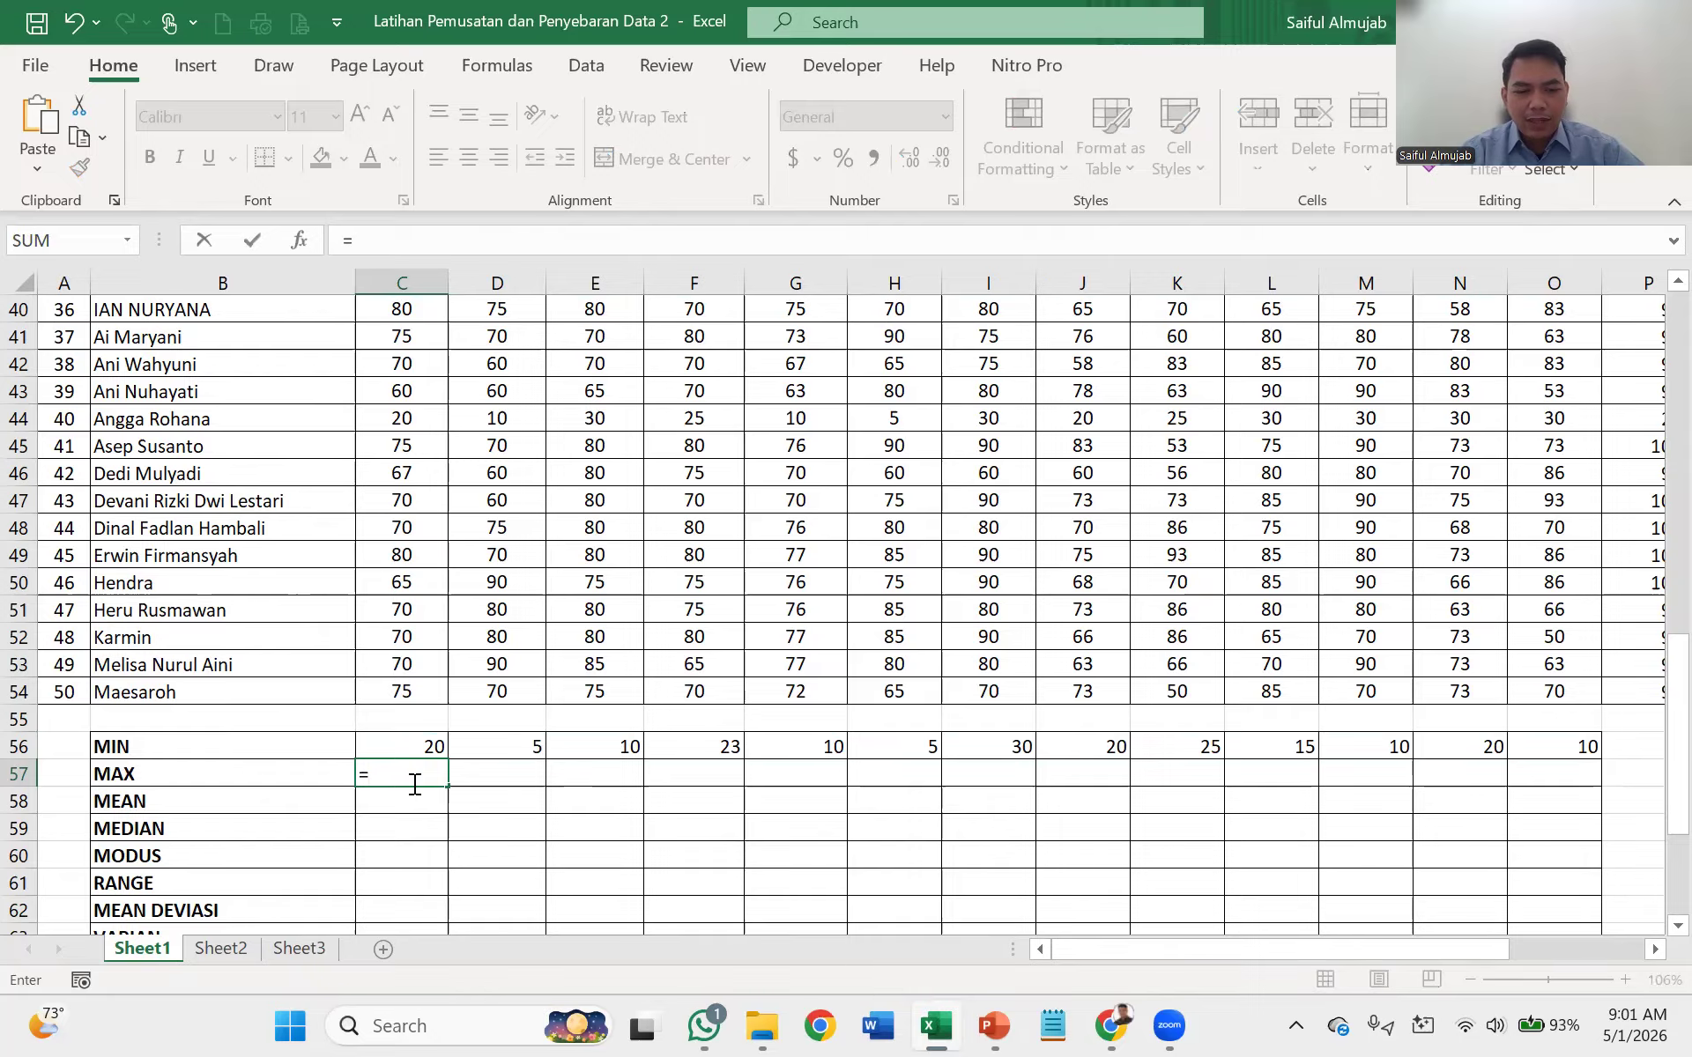
text(max)
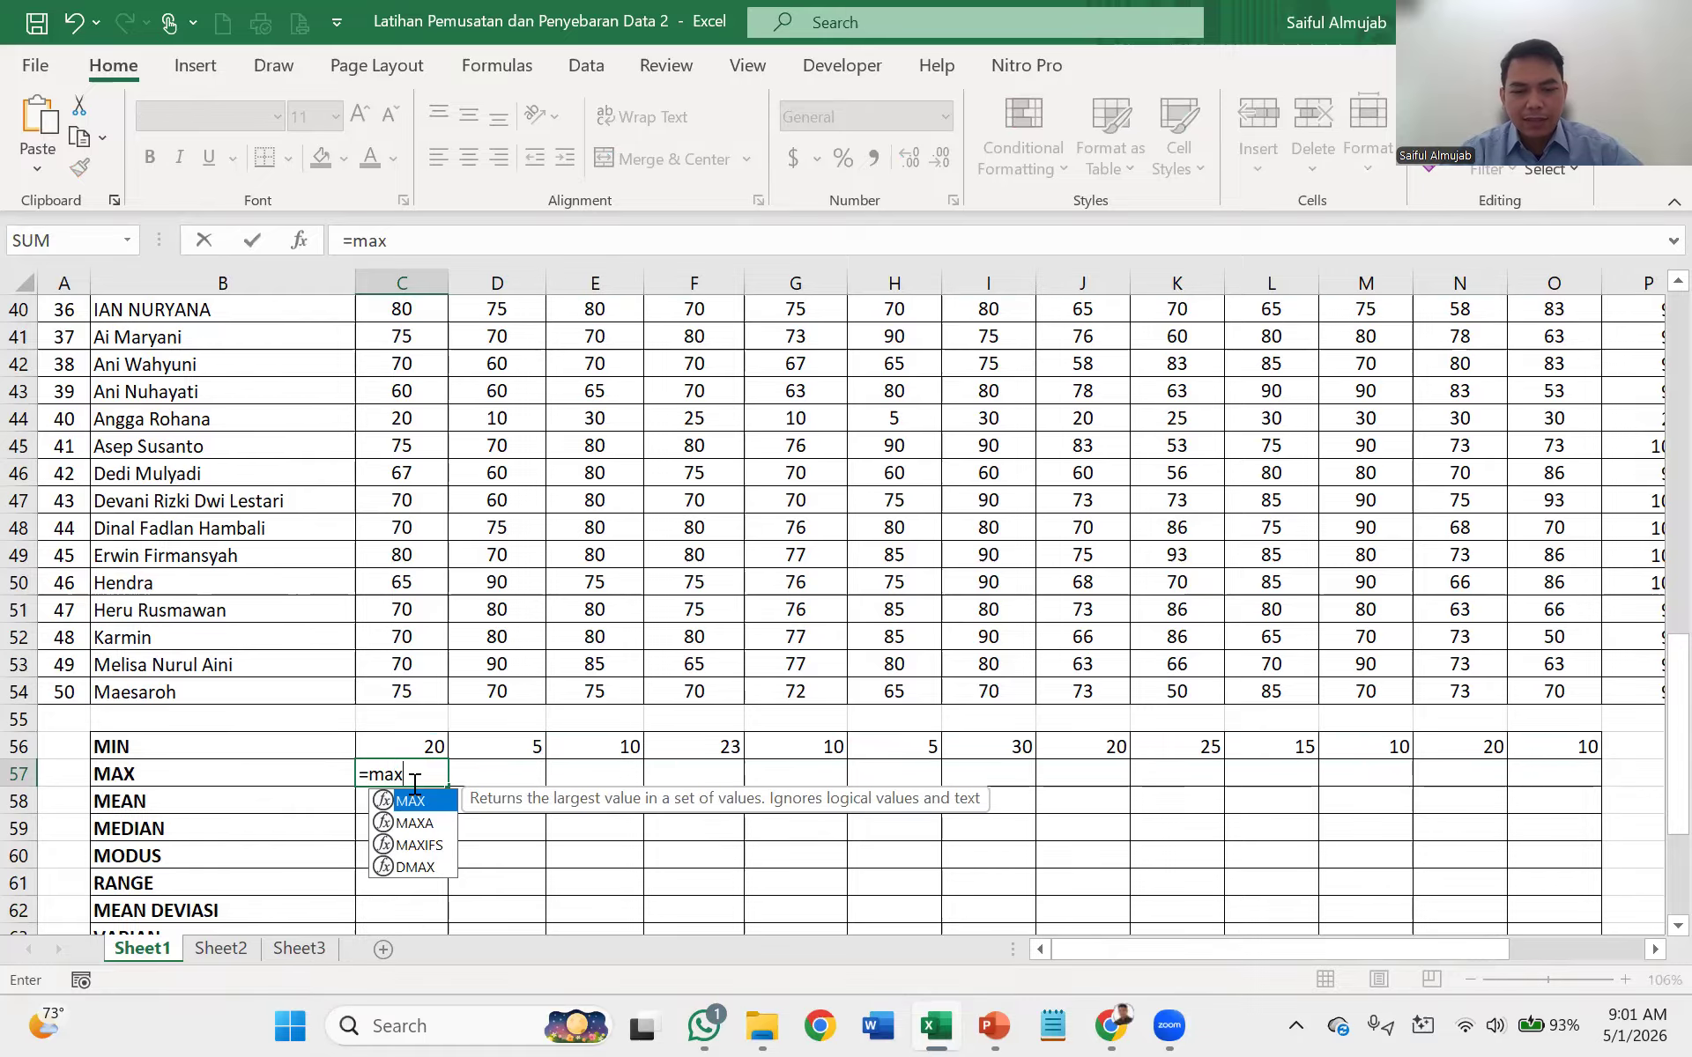
text(()
drag(413, 693, 415, 365)
key(Return)
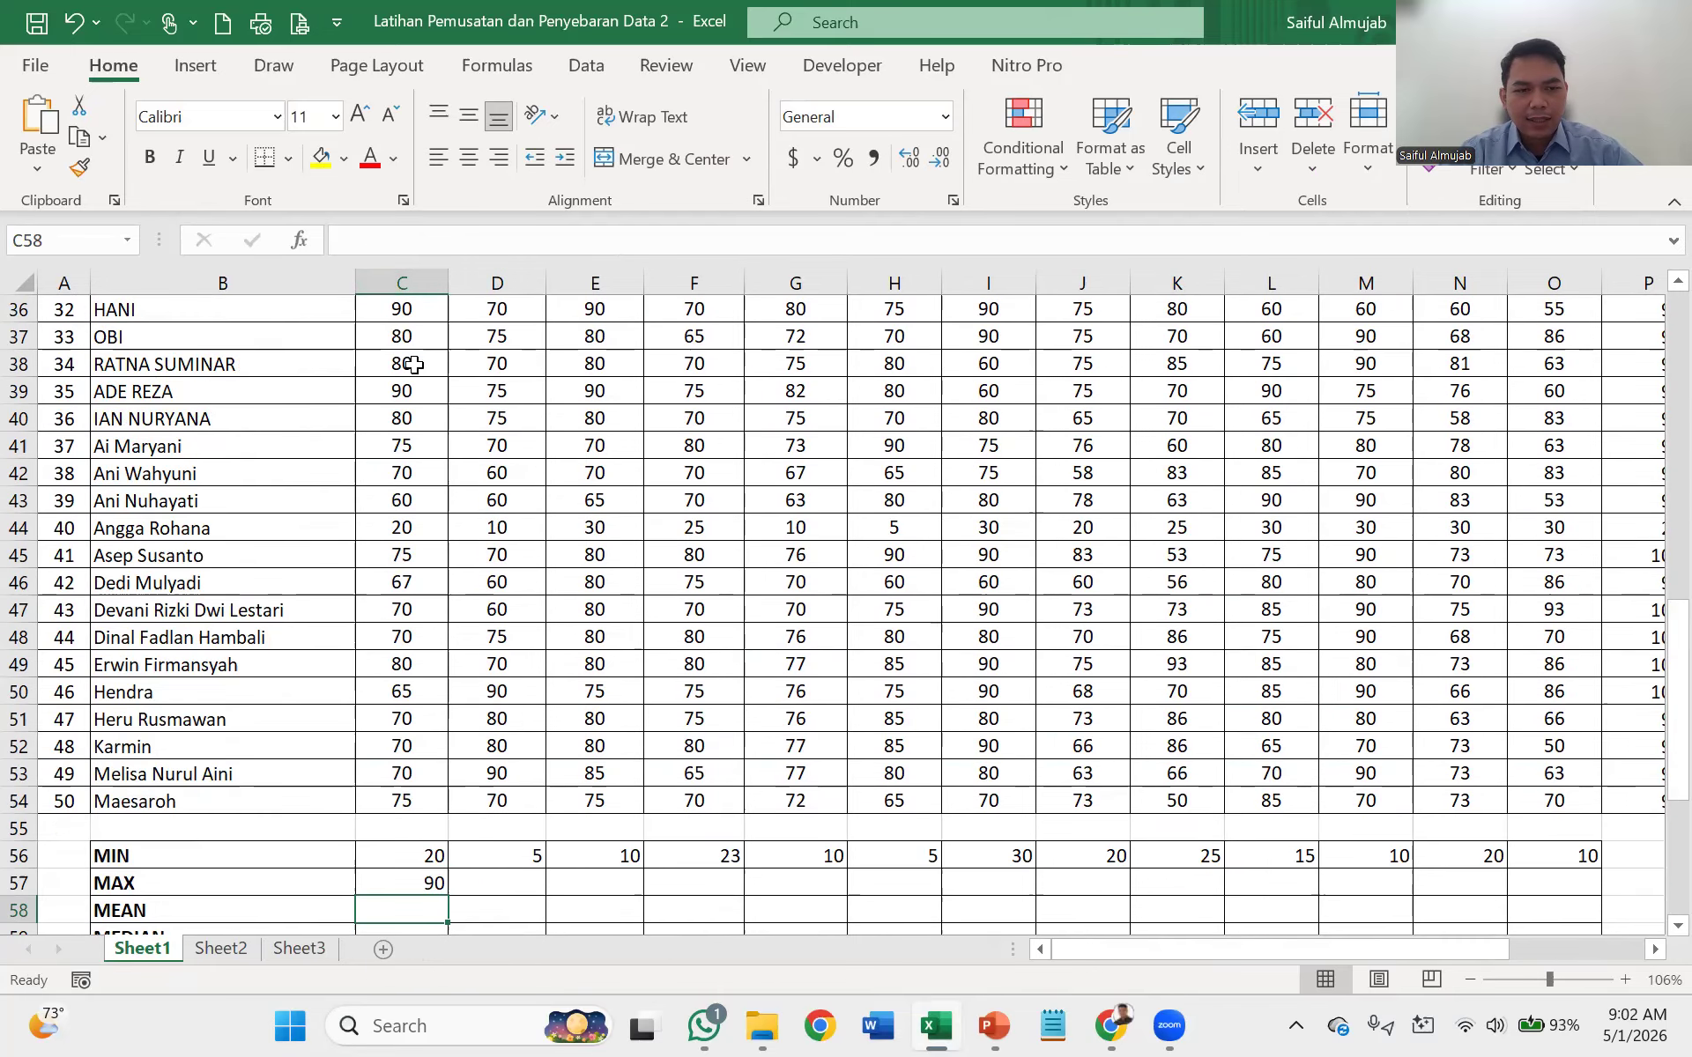
- Copy the MAX formula from C57 across the remaining subject columns to O57
scroll(451, 673, down, 3)
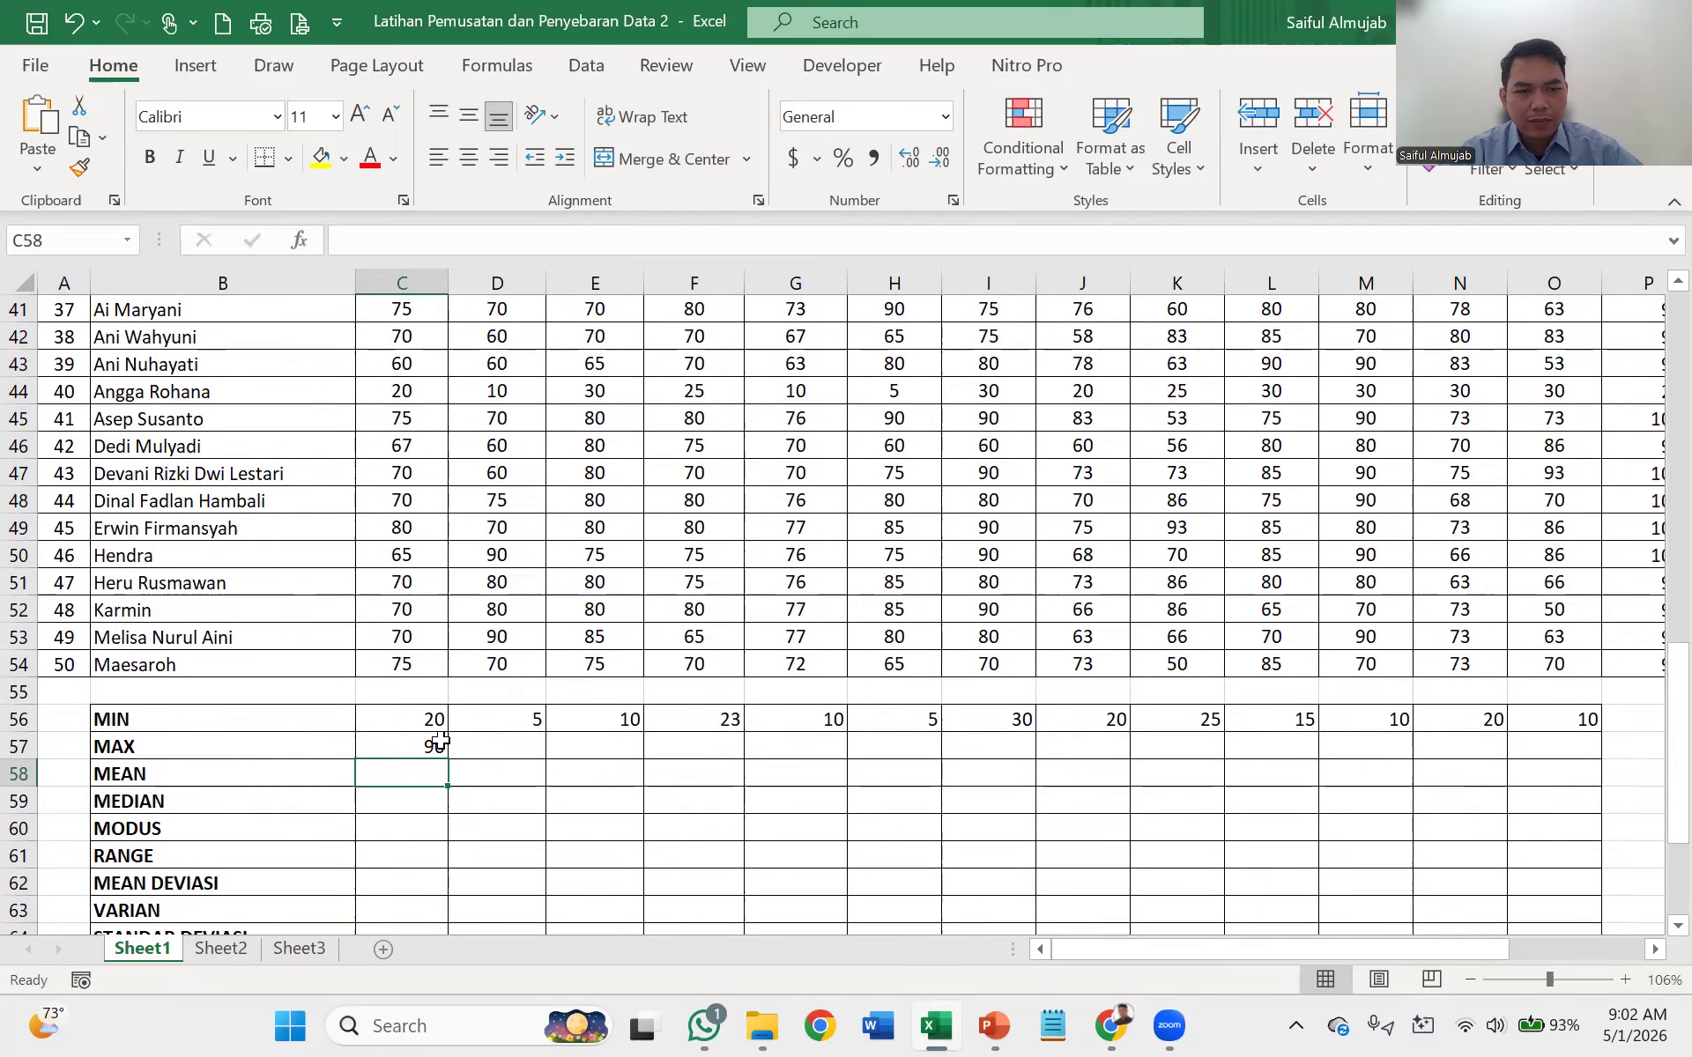
click(435, 745)
drag(448, 762, 1569, 755)
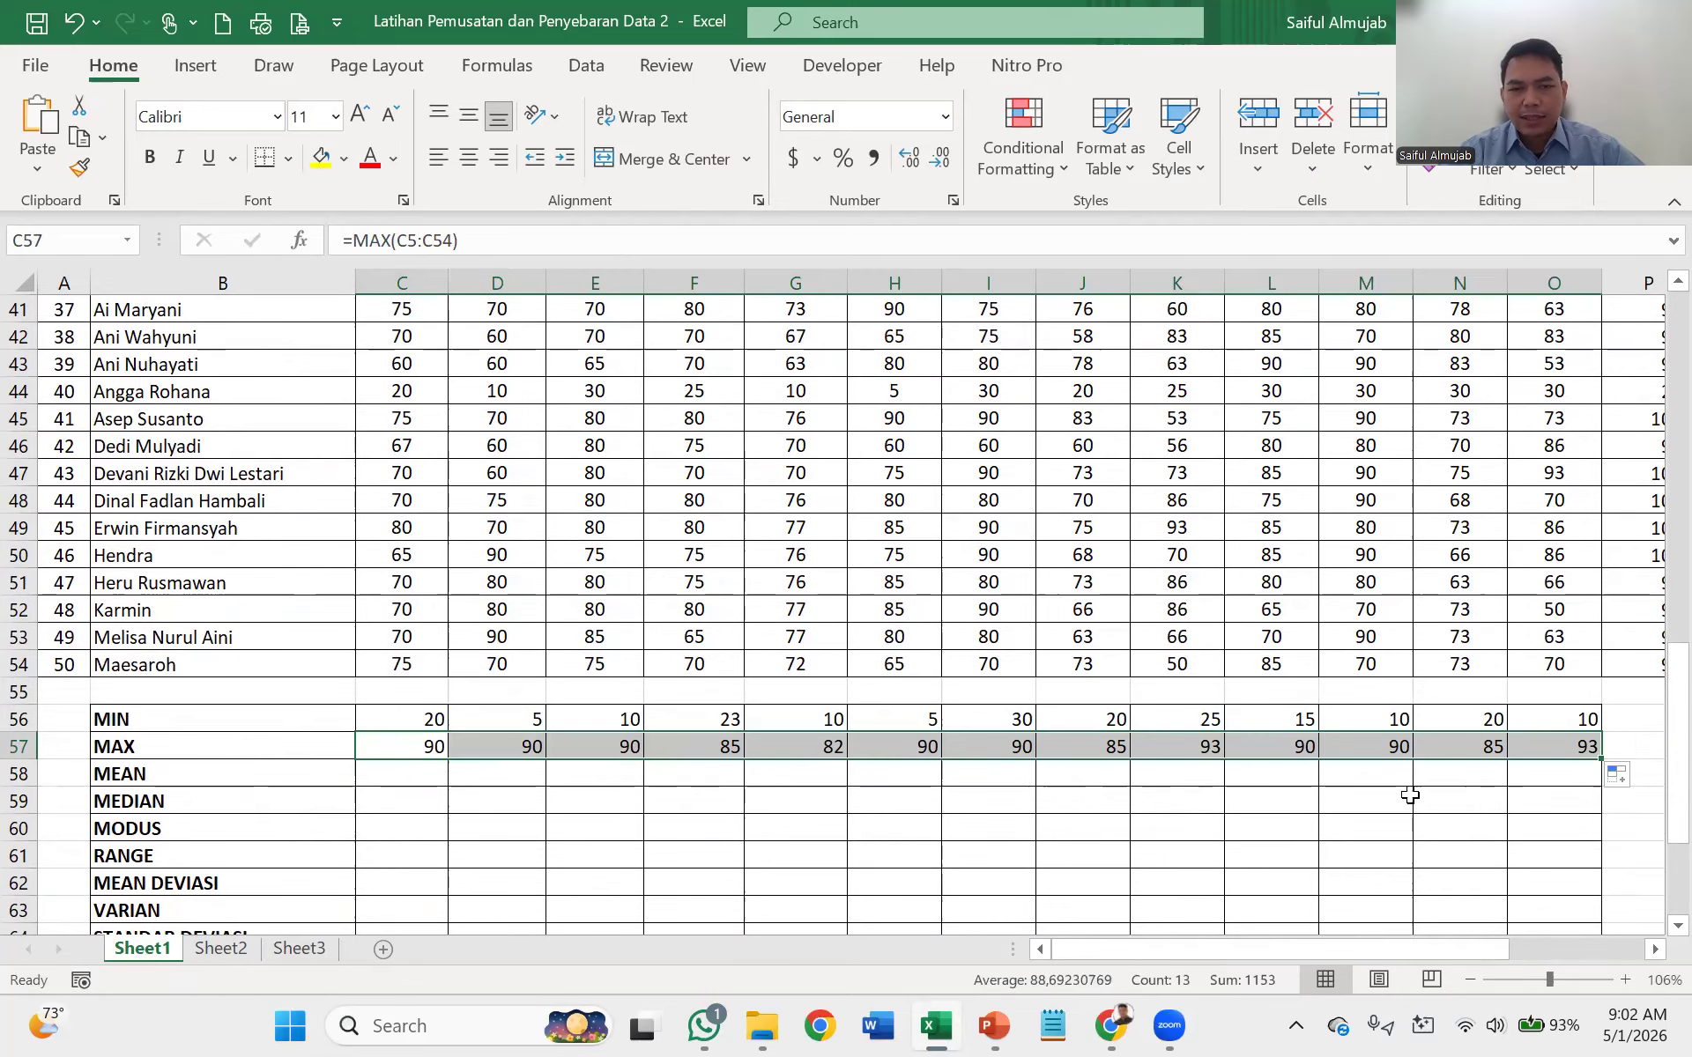
- Calculate the average EKONOMI score in the MEAN row, cell C58, with =AVERAGE(C5:C54)
click(406, 780)
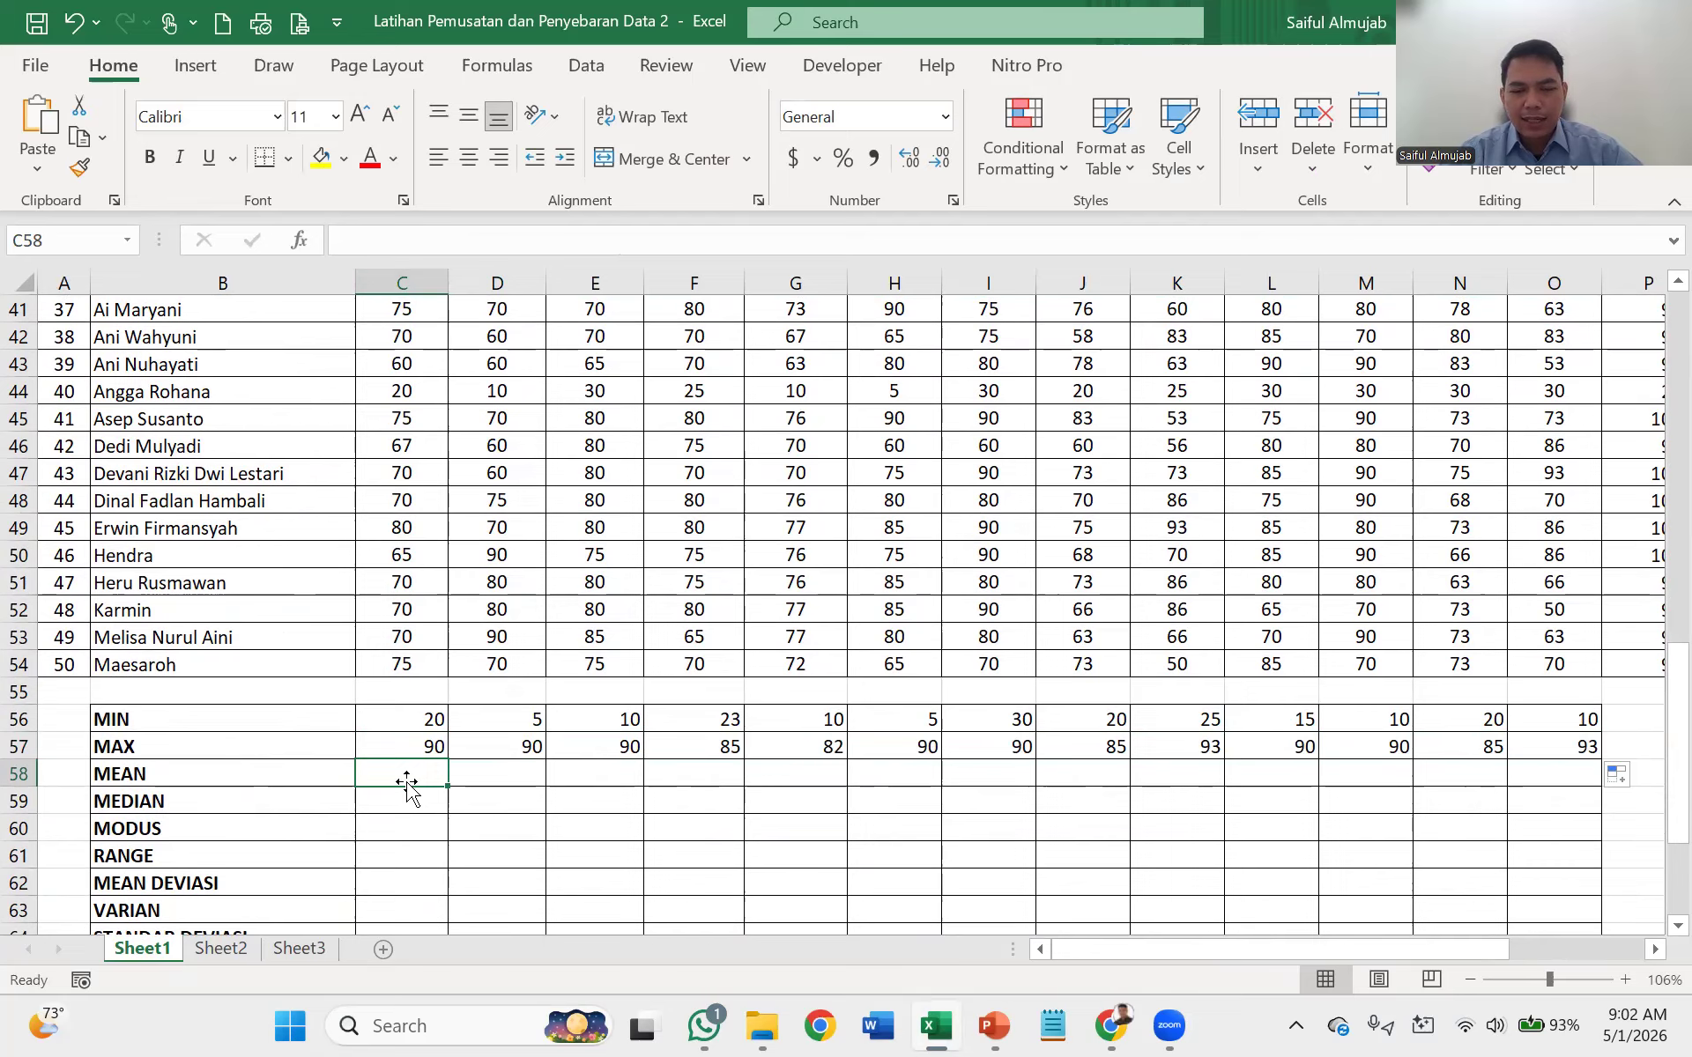
text(=)
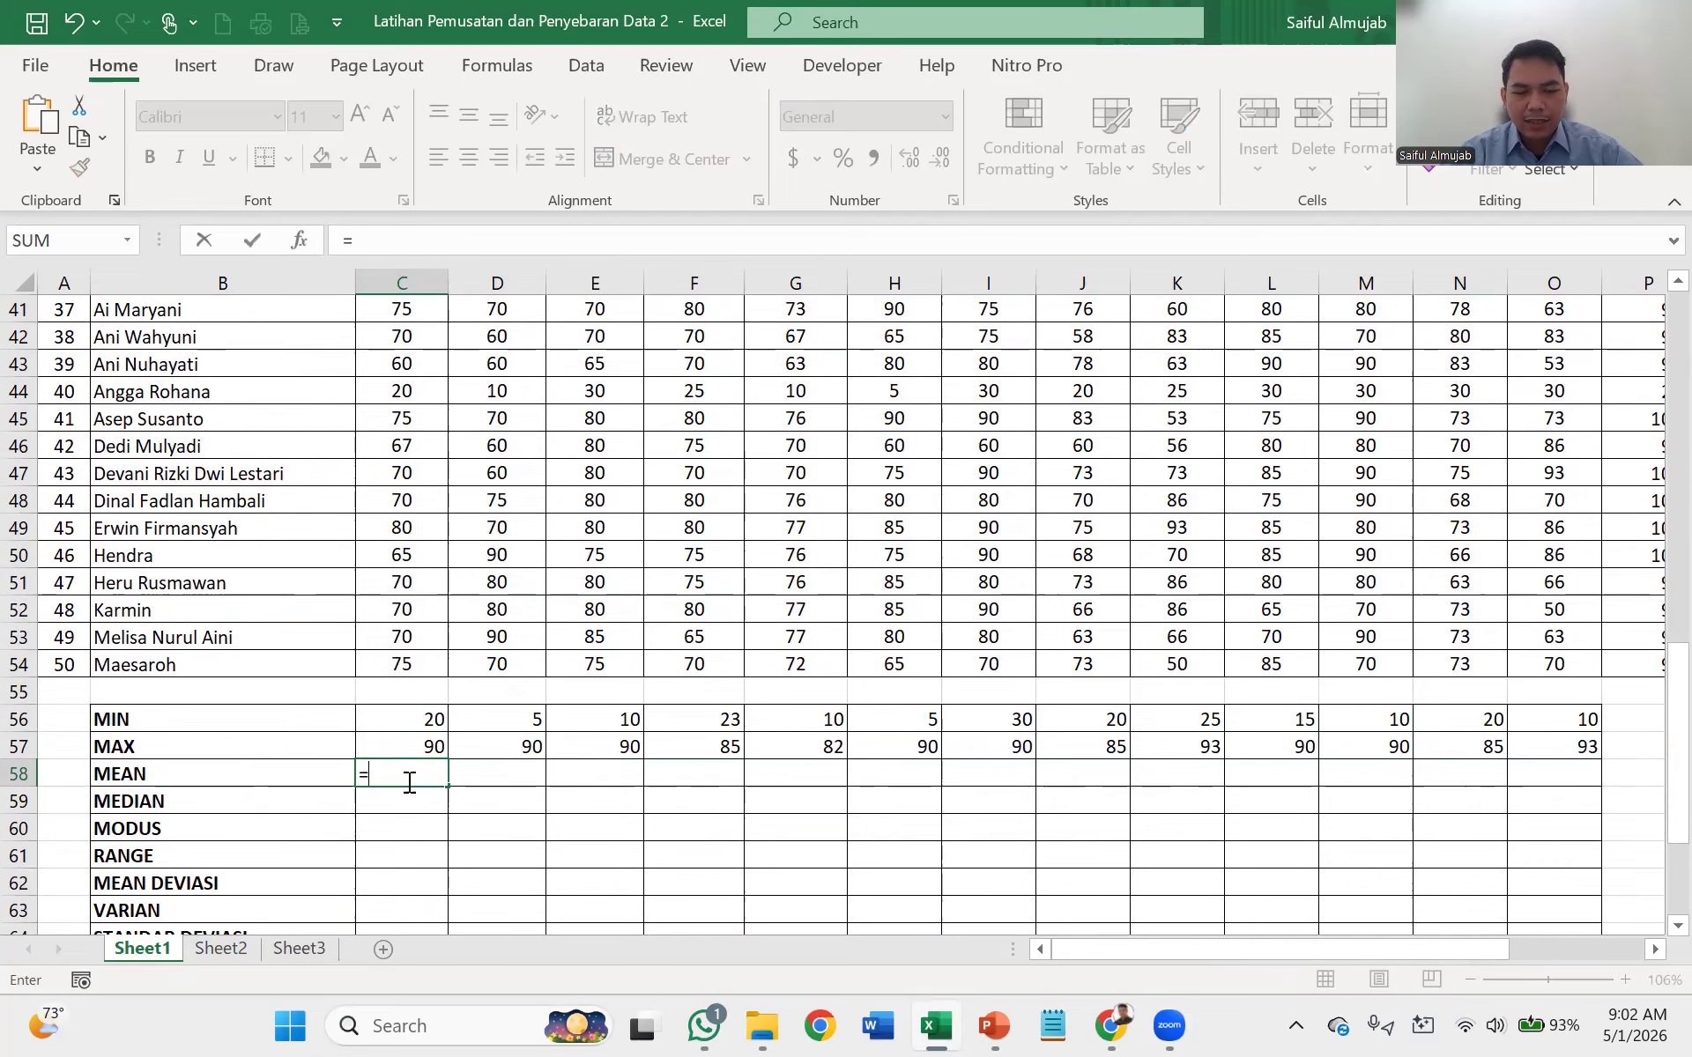
text(aver)
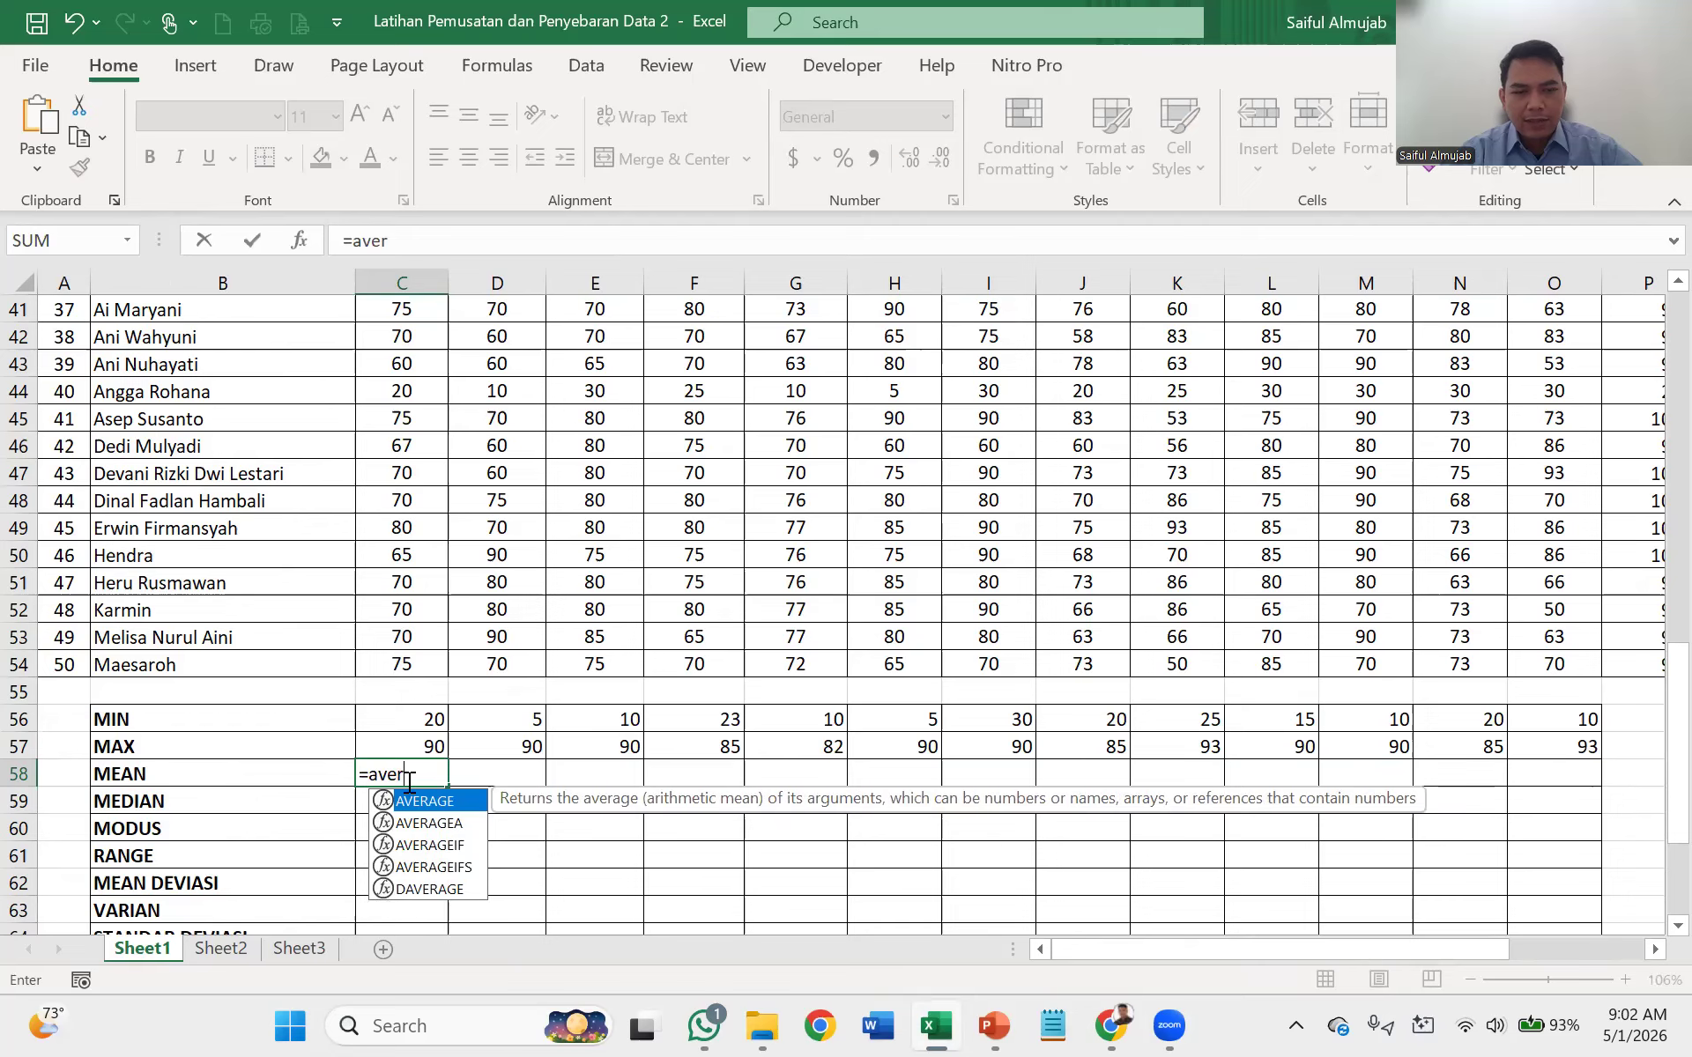
text(age()
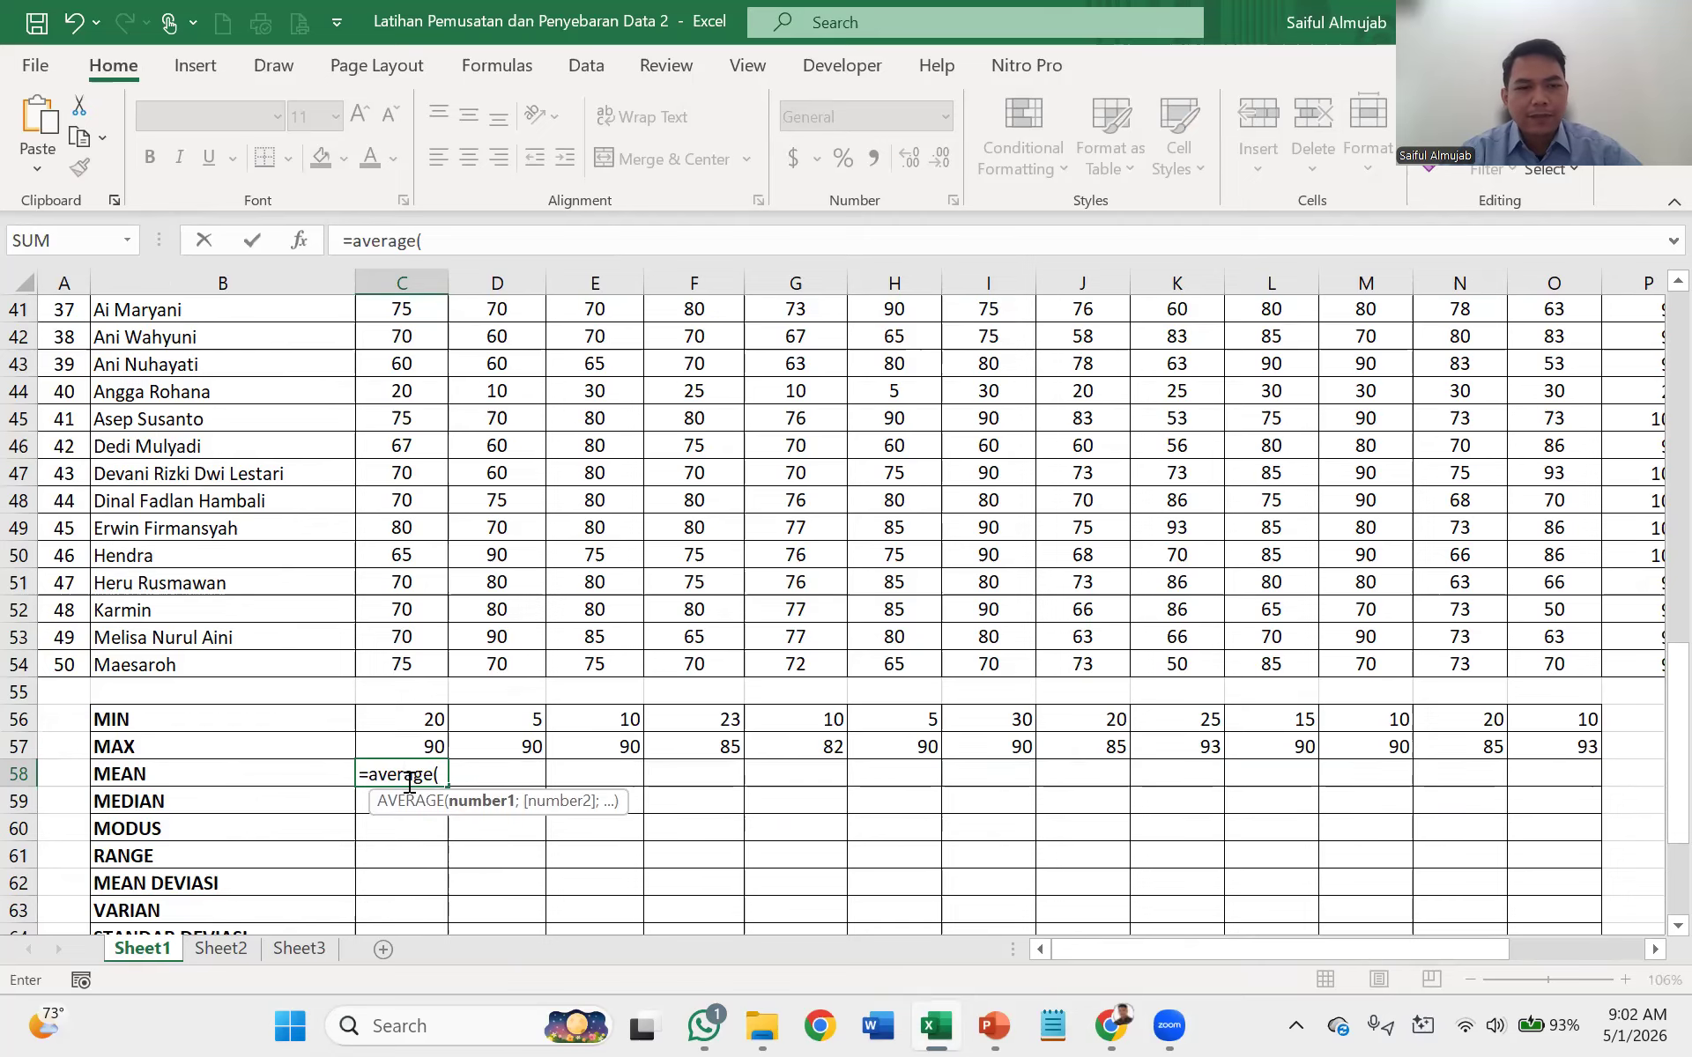
drag(428, 670, 413, 395)
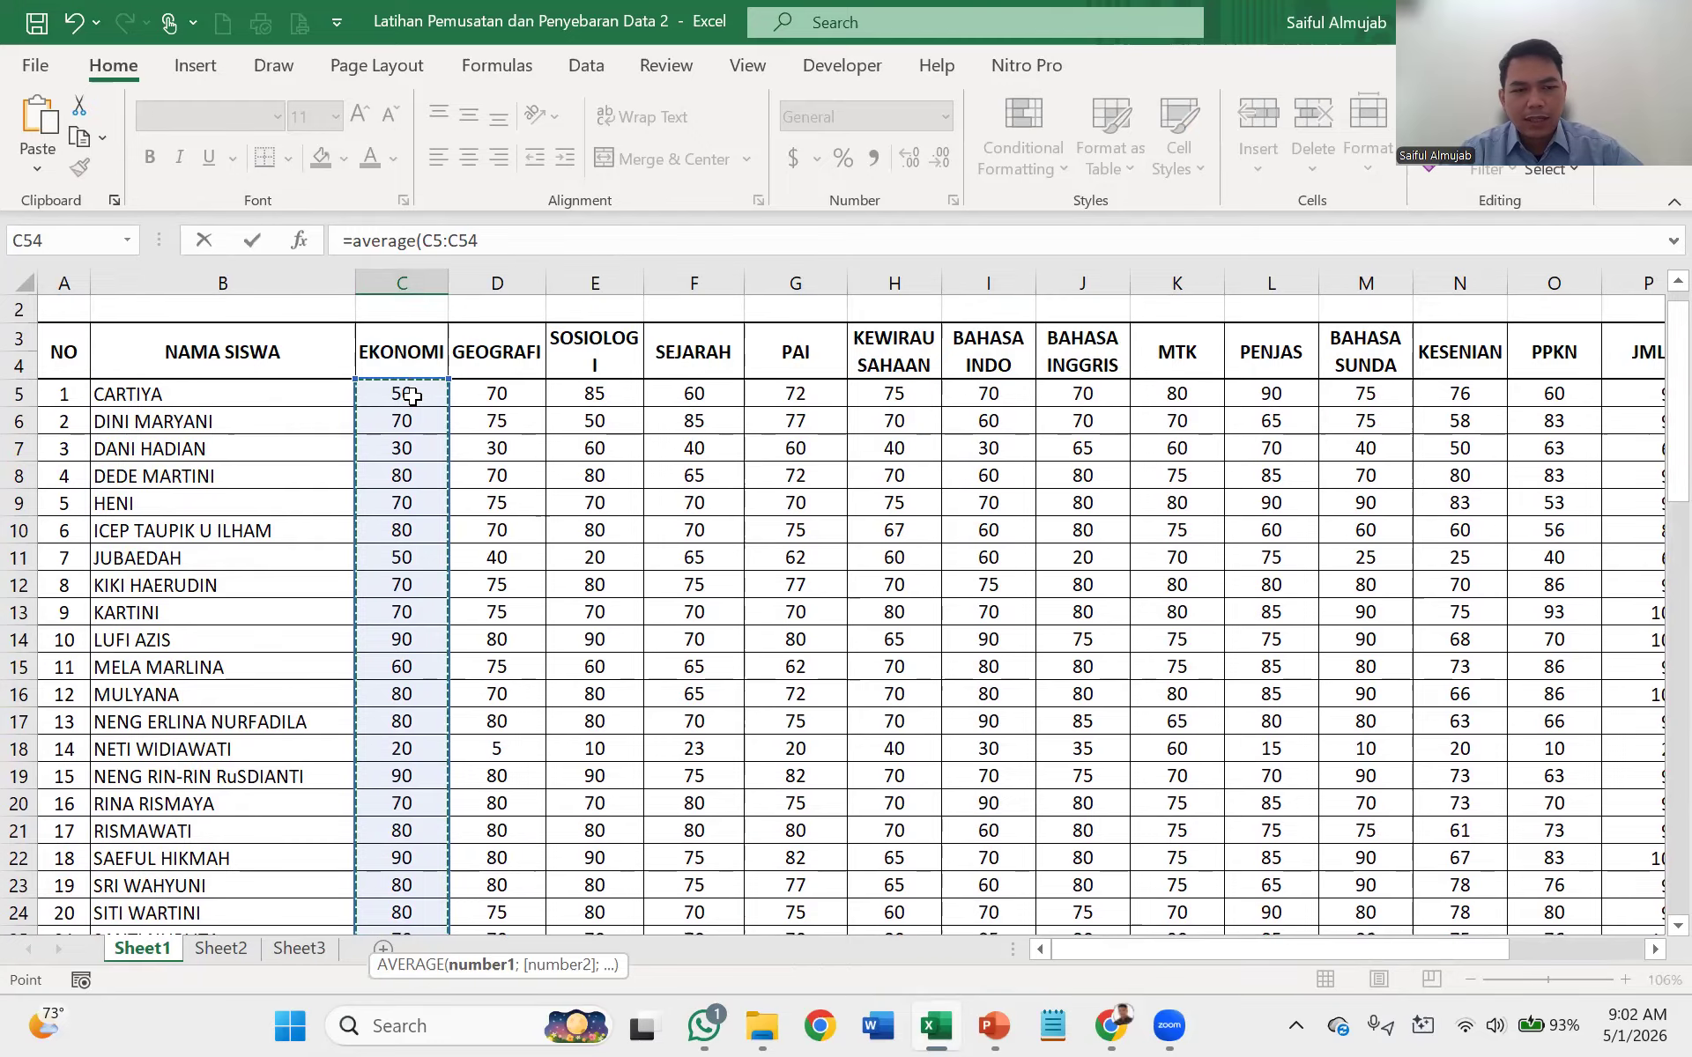
key(Return)
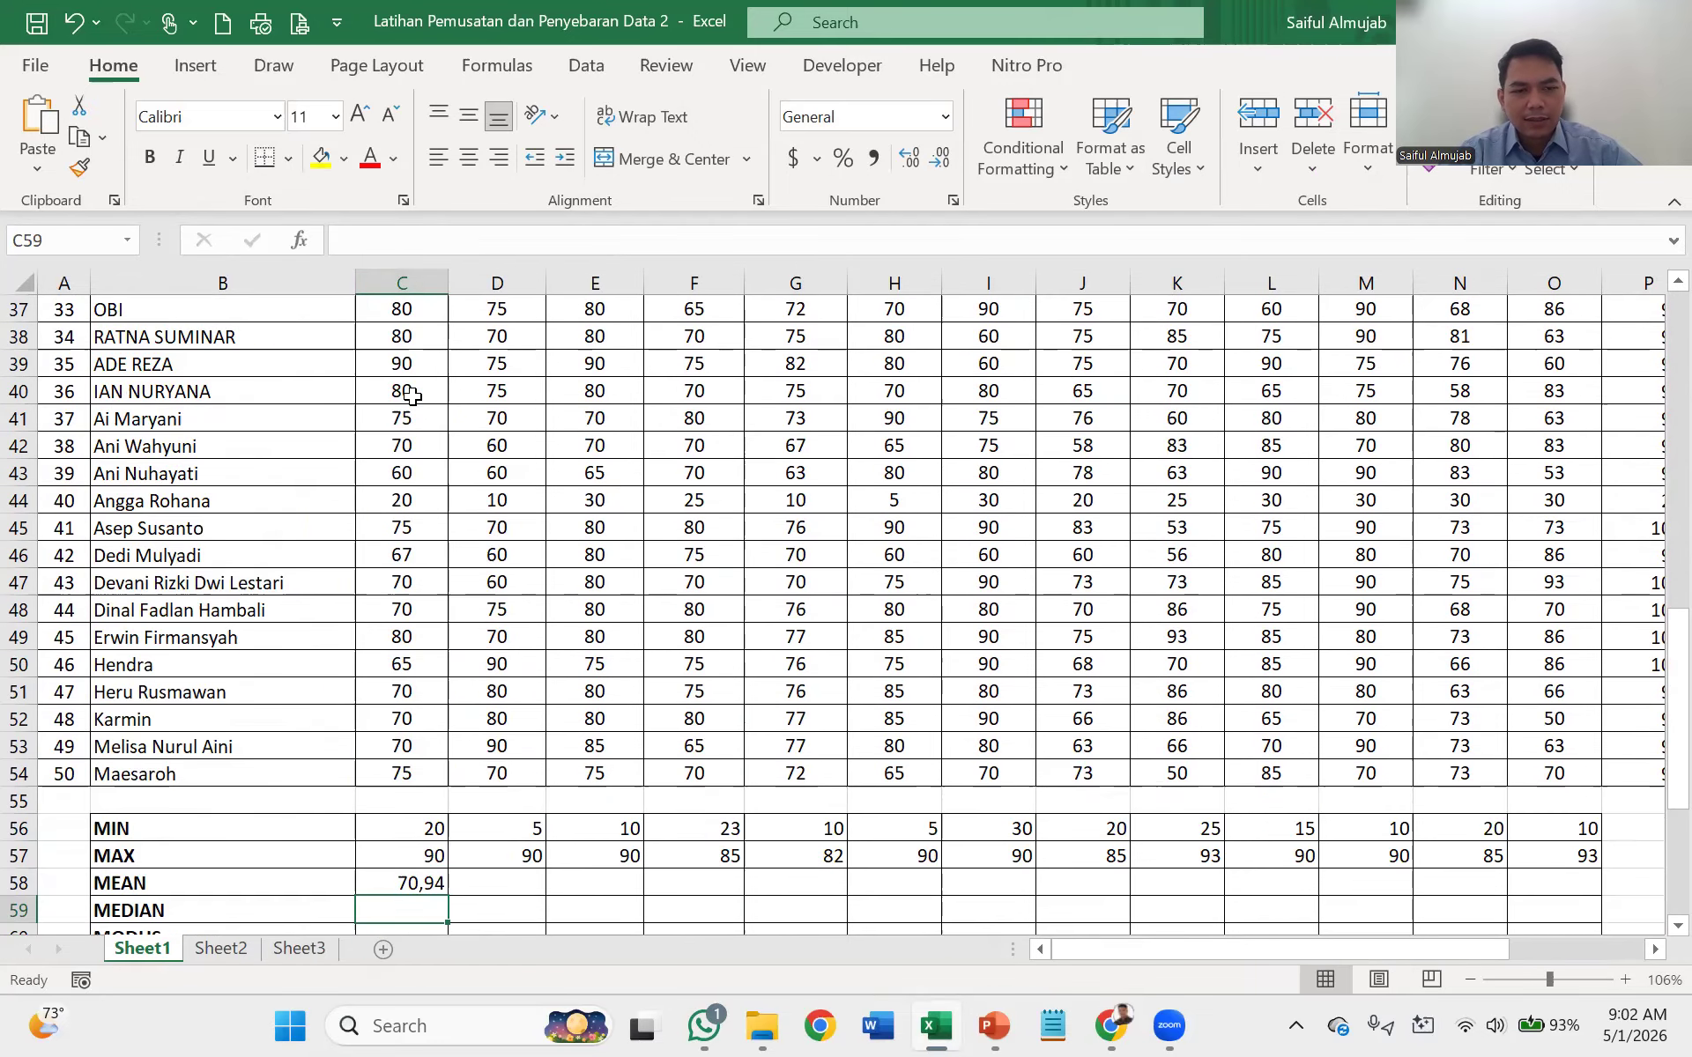
- Copy the AVERAGE formula from C58 across the remaining subject columns to O58
scroll(412, 396, down, 2)
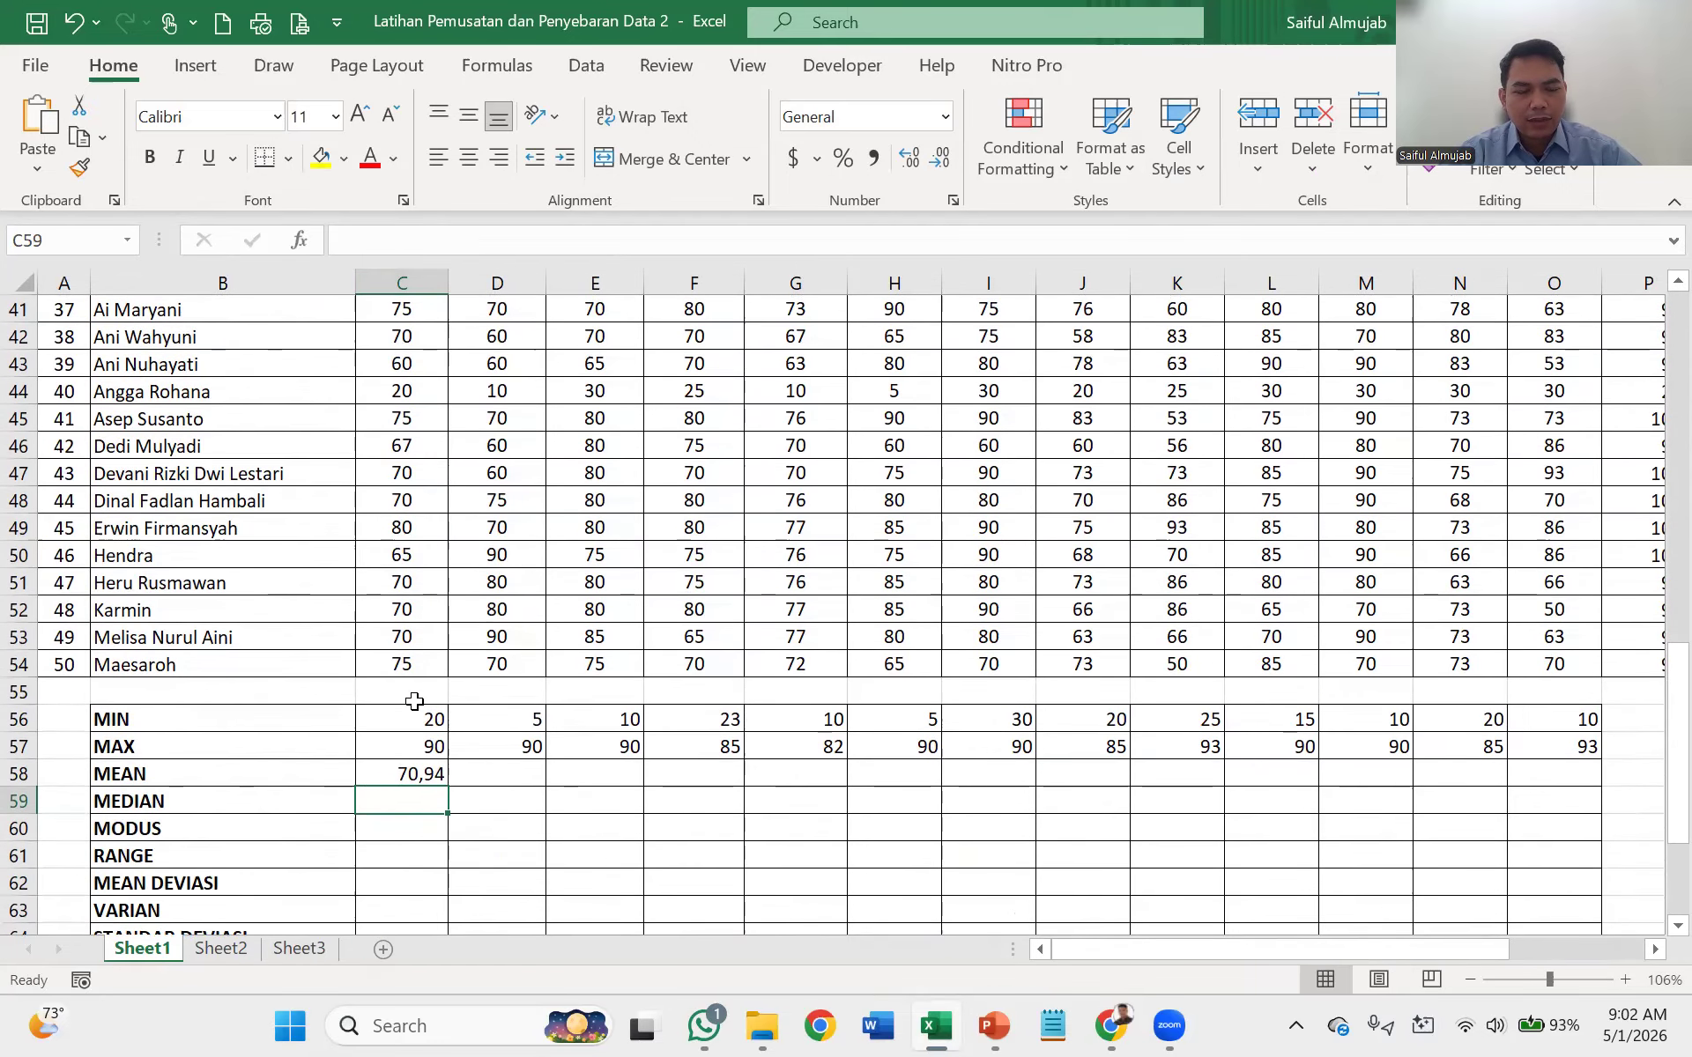
click(423, 768)
drag(447, 785, 1563, 782)
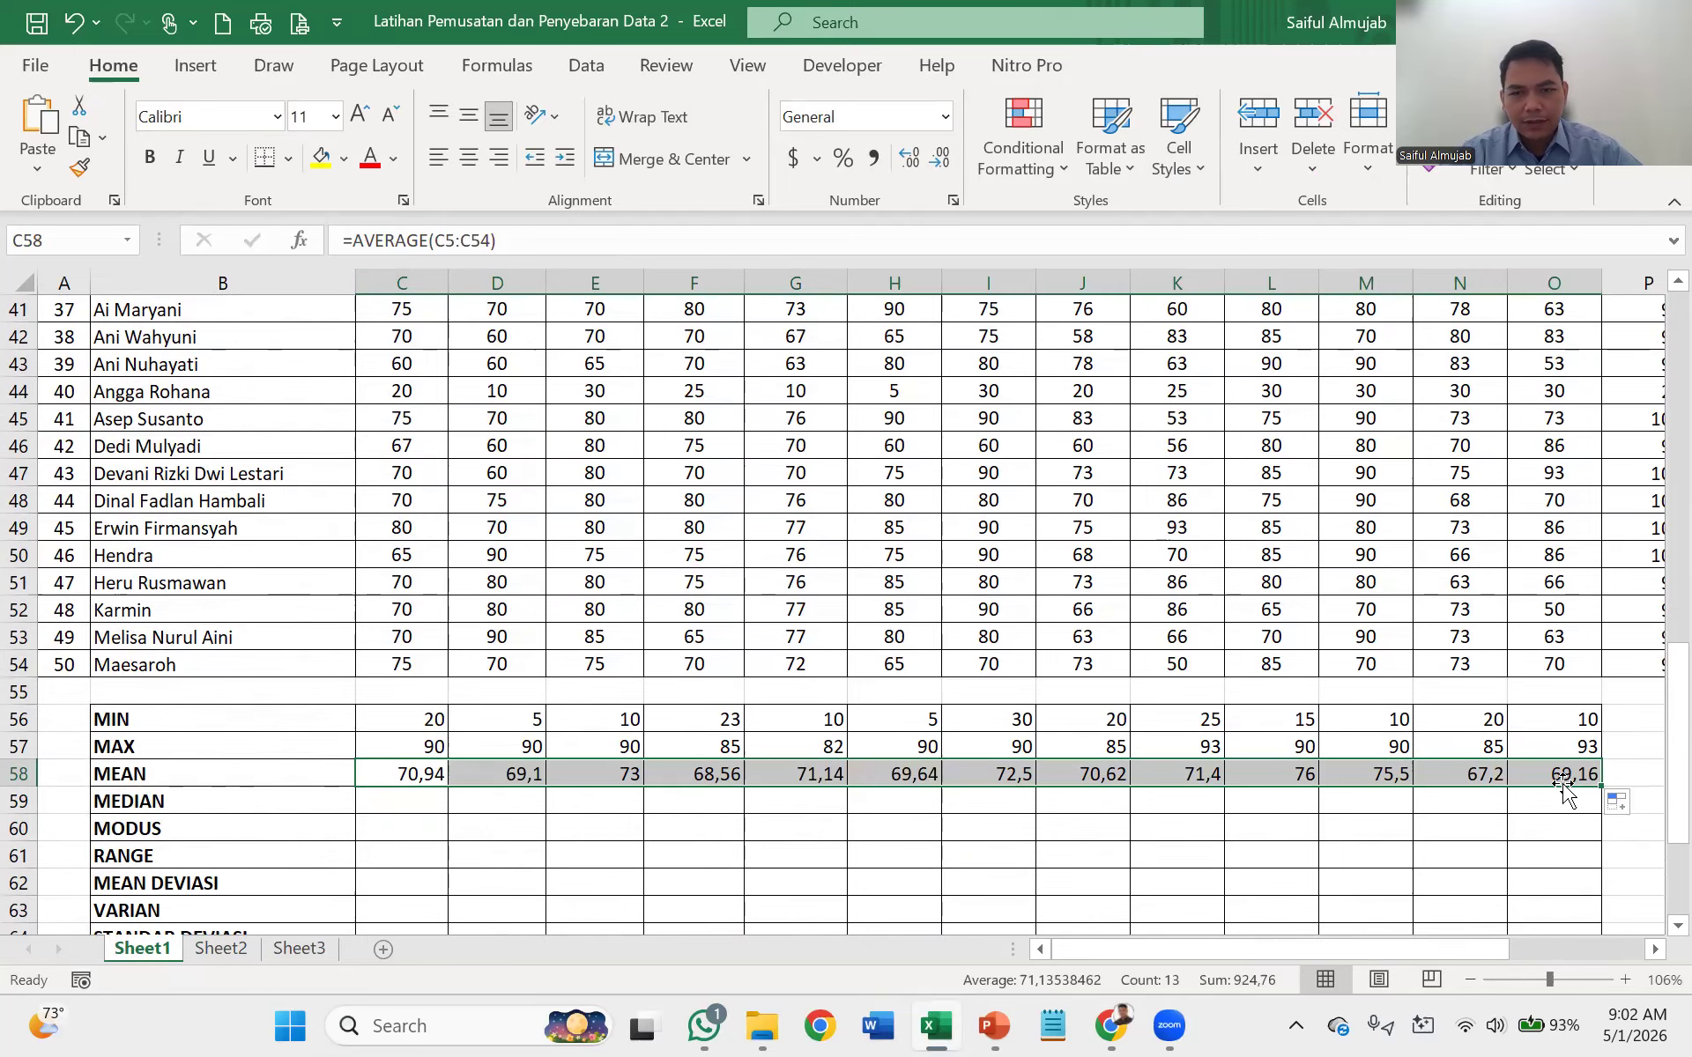
- Calculate the median EKONOMI score in the MEDIAN row, cell C59, with =MEDIAN(C5:C54)
click(411, 824)
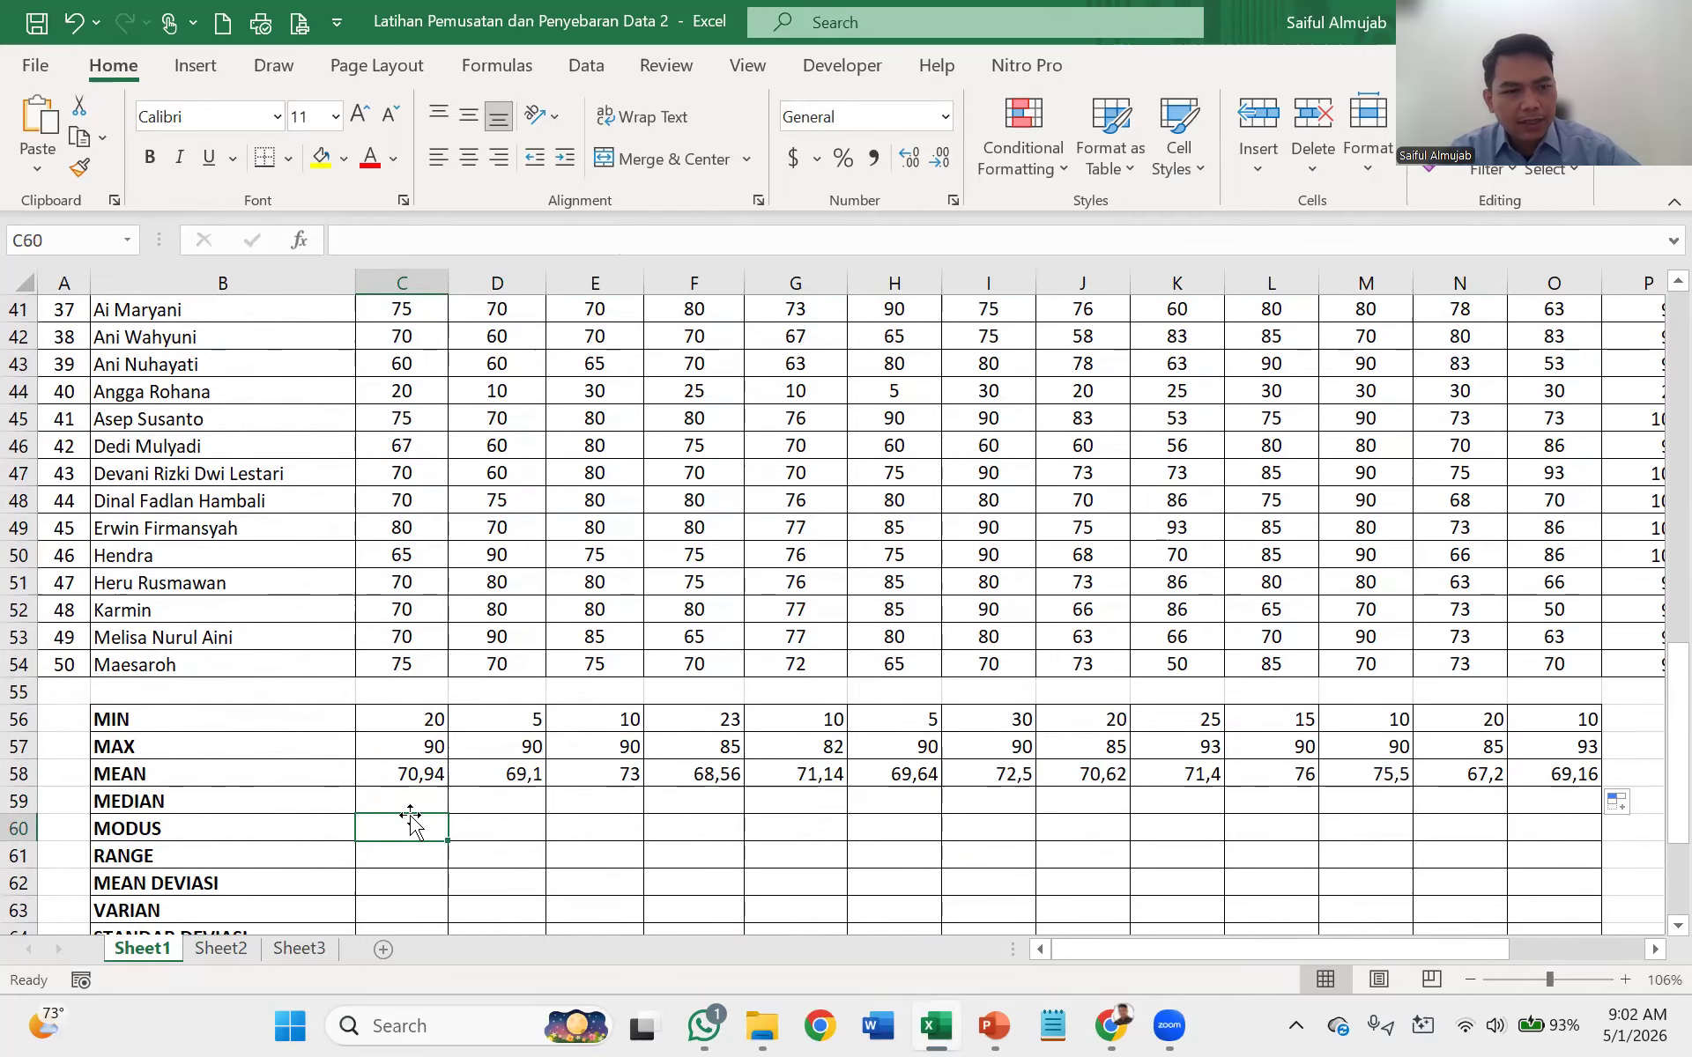
click(411, 797)
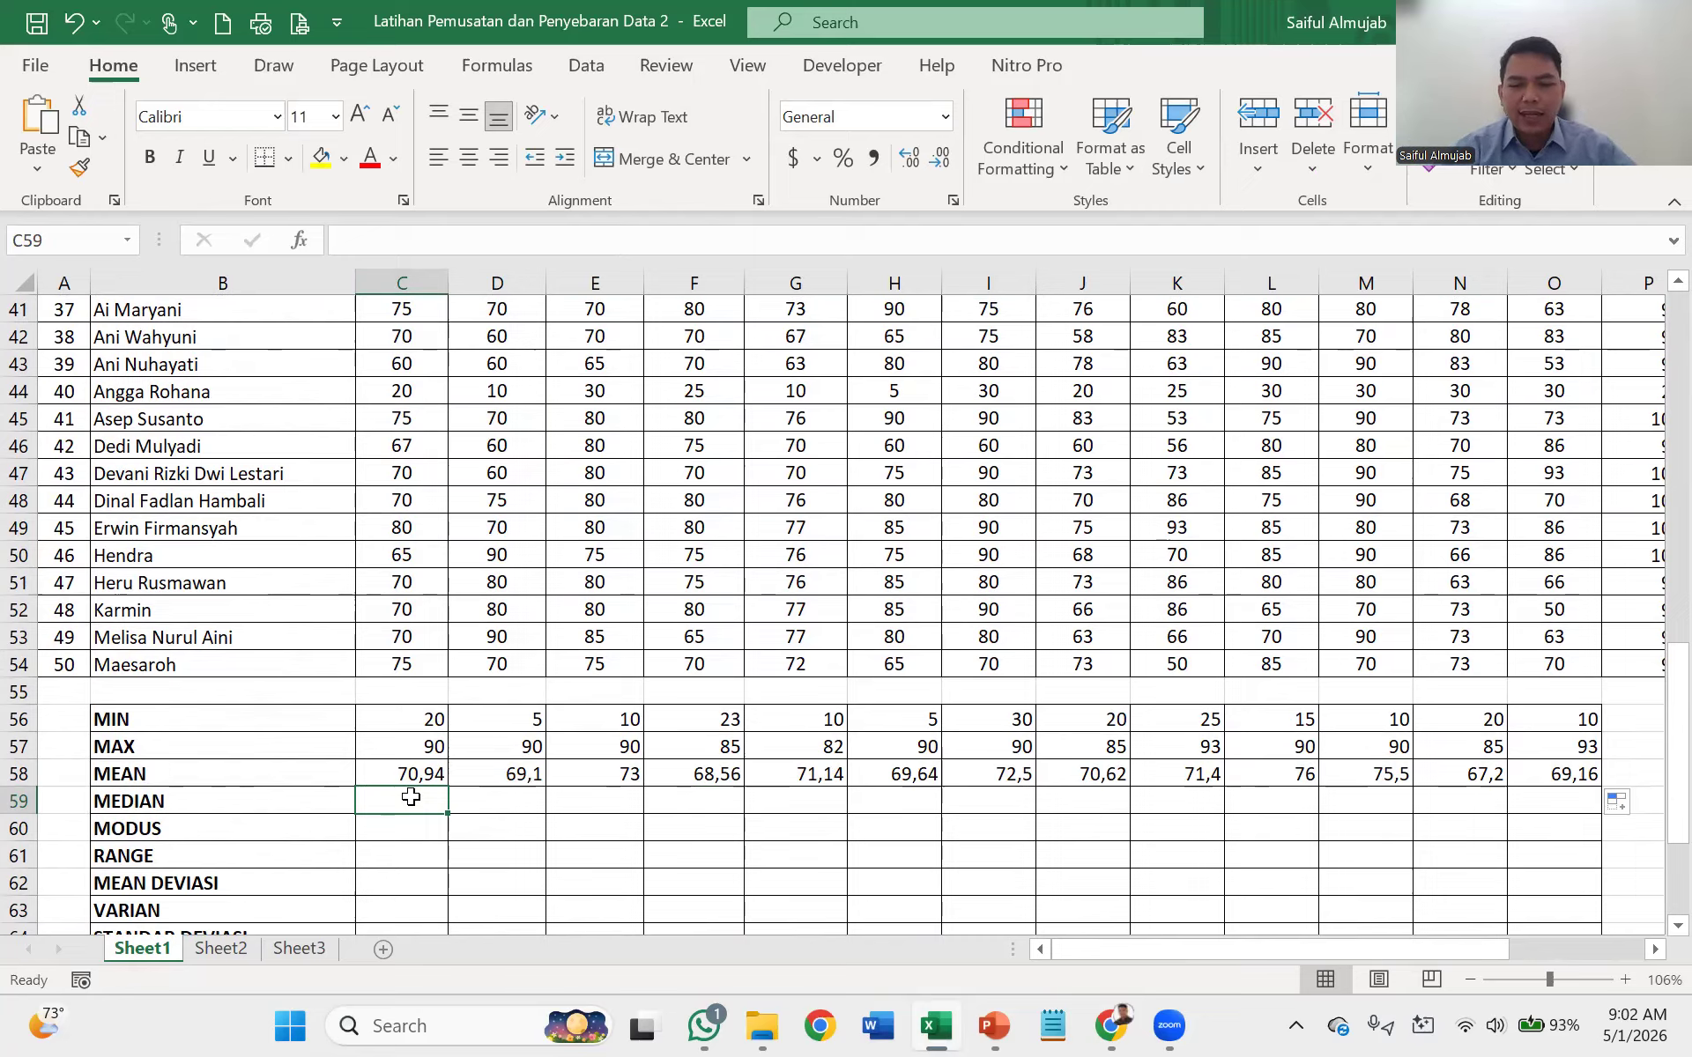
text(=)
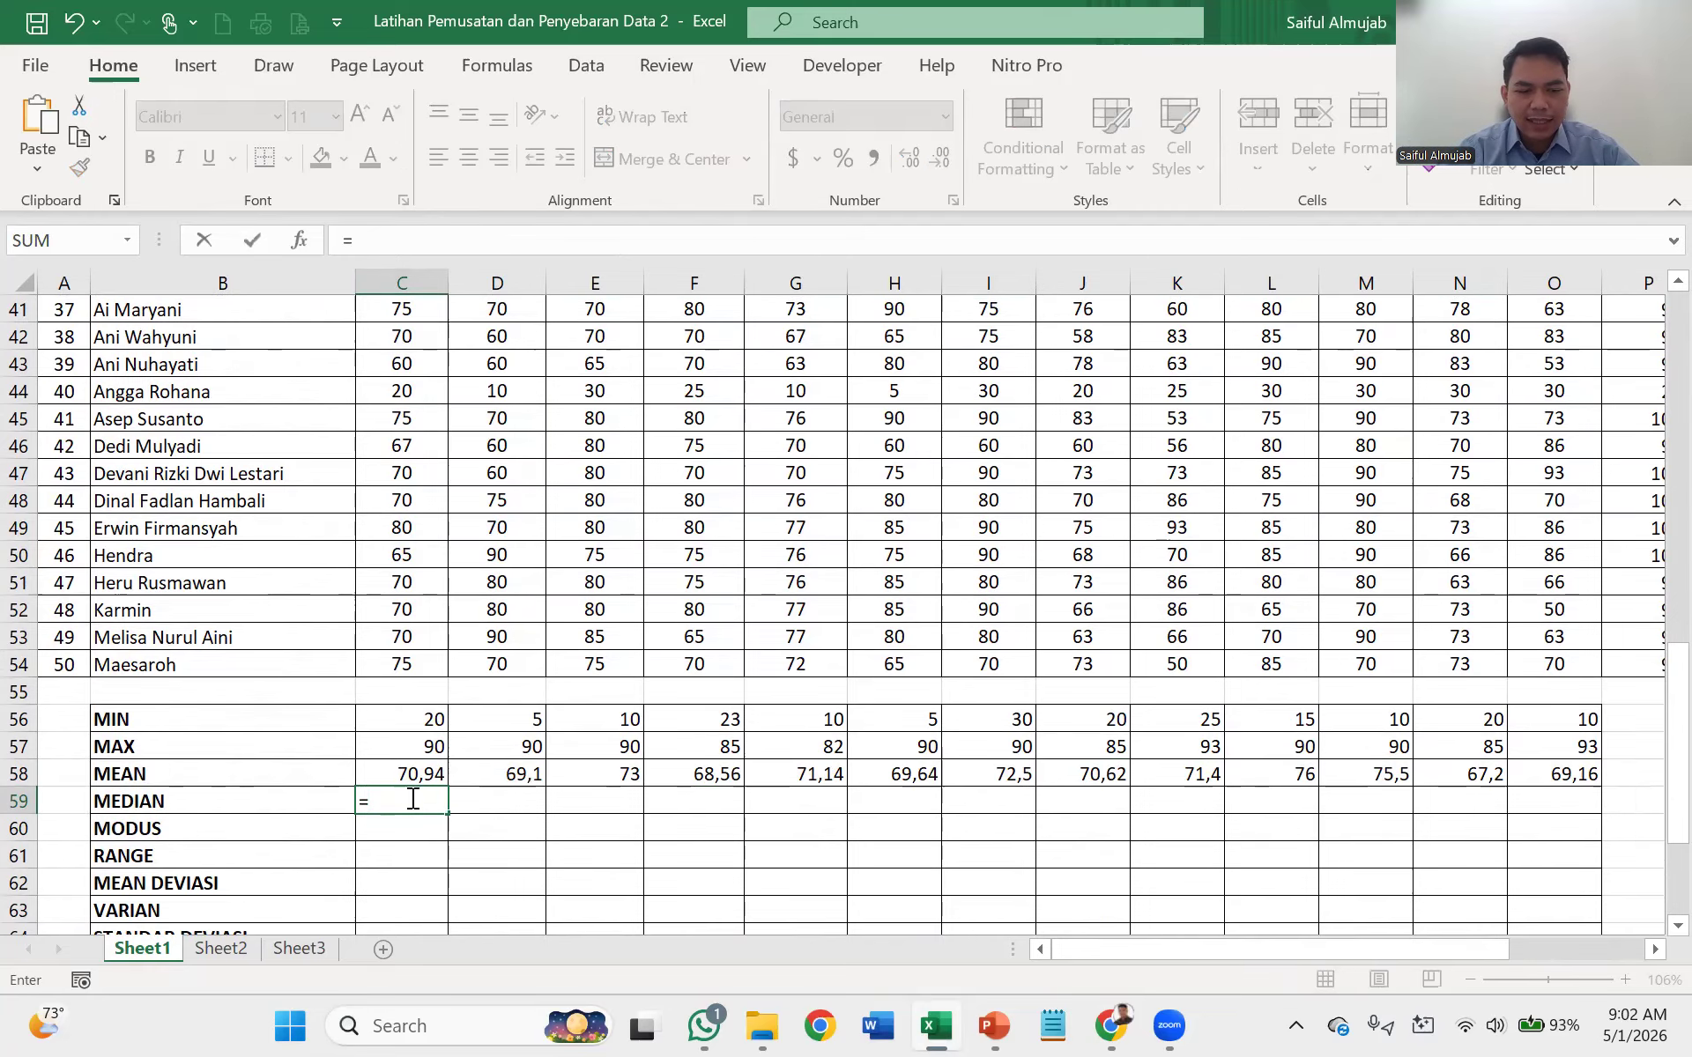
text(median()
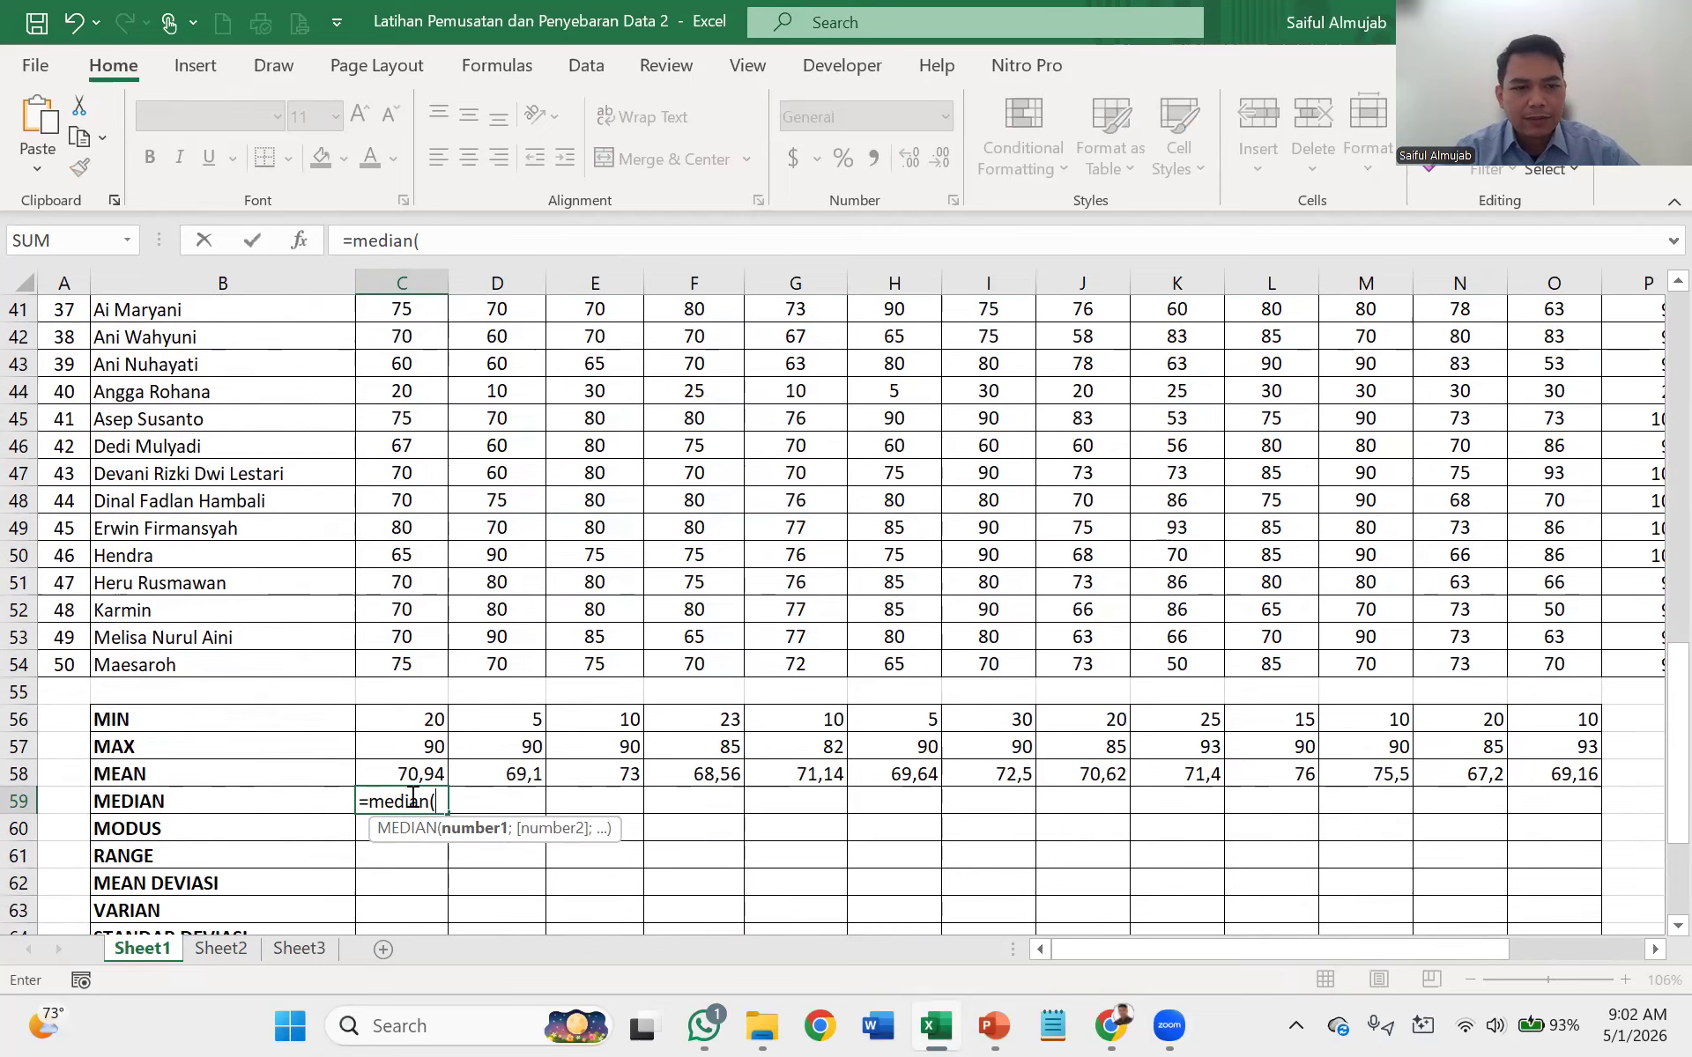
click(410, 665)
drag(412, 560, 423, 389)
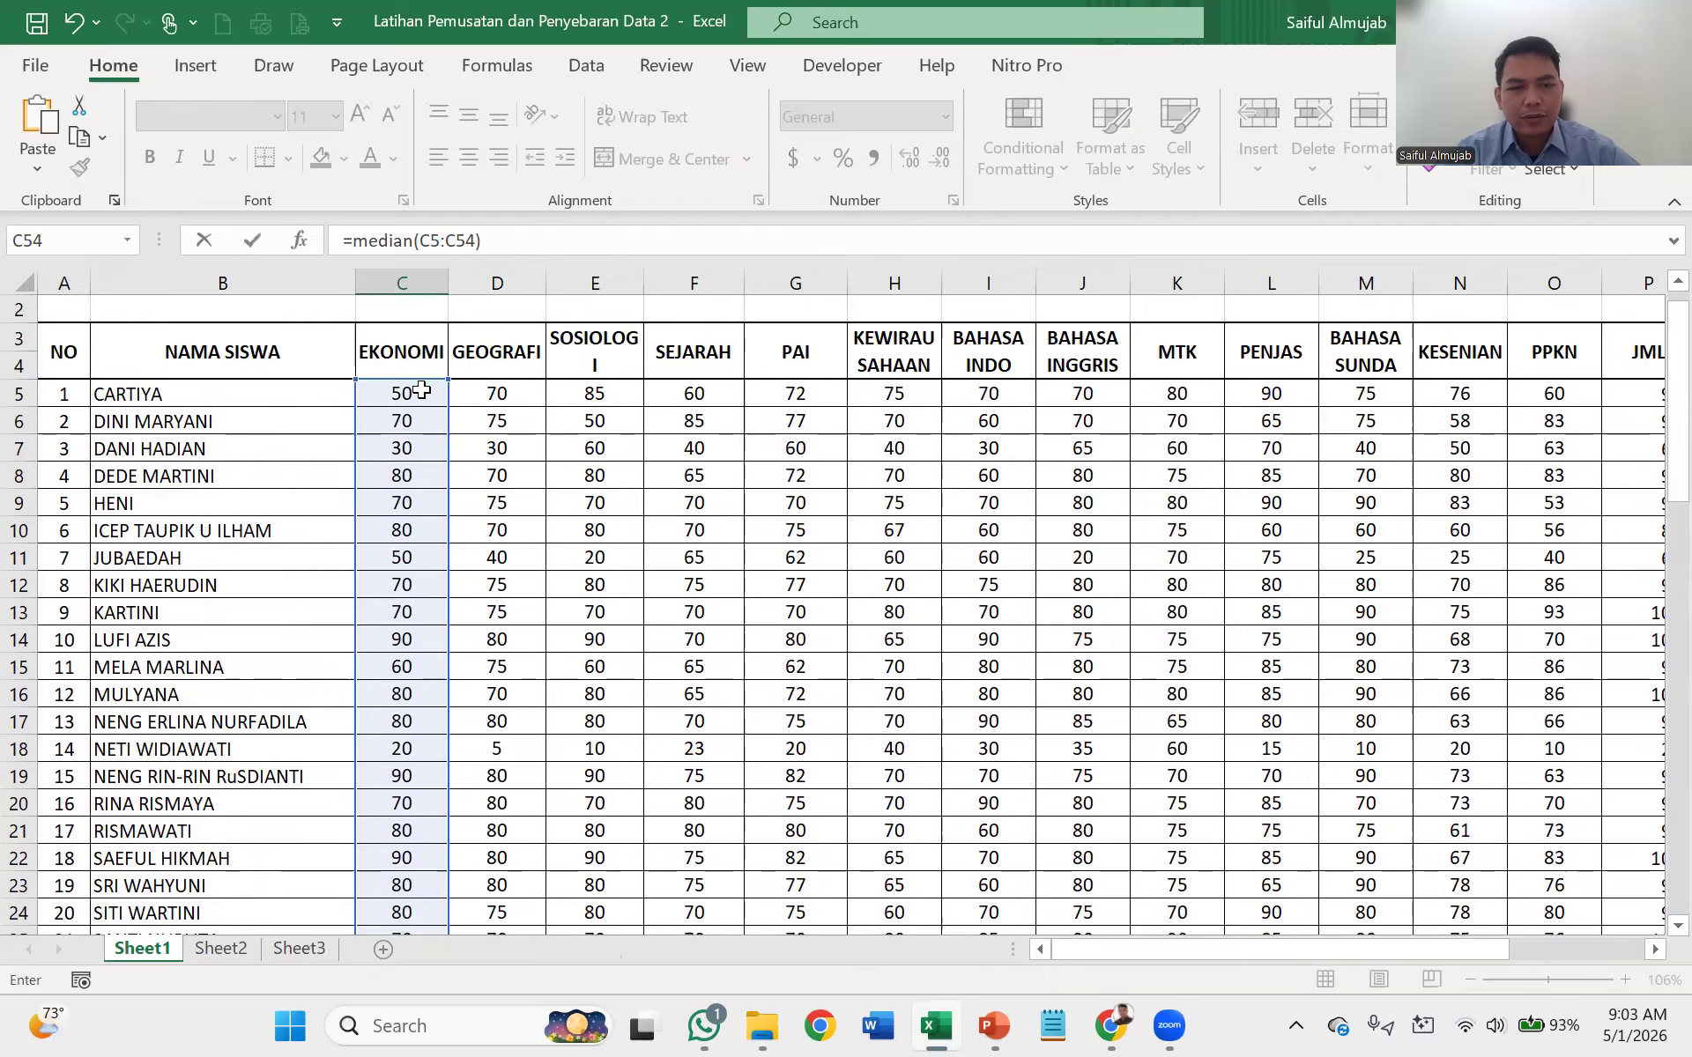
key(Return)
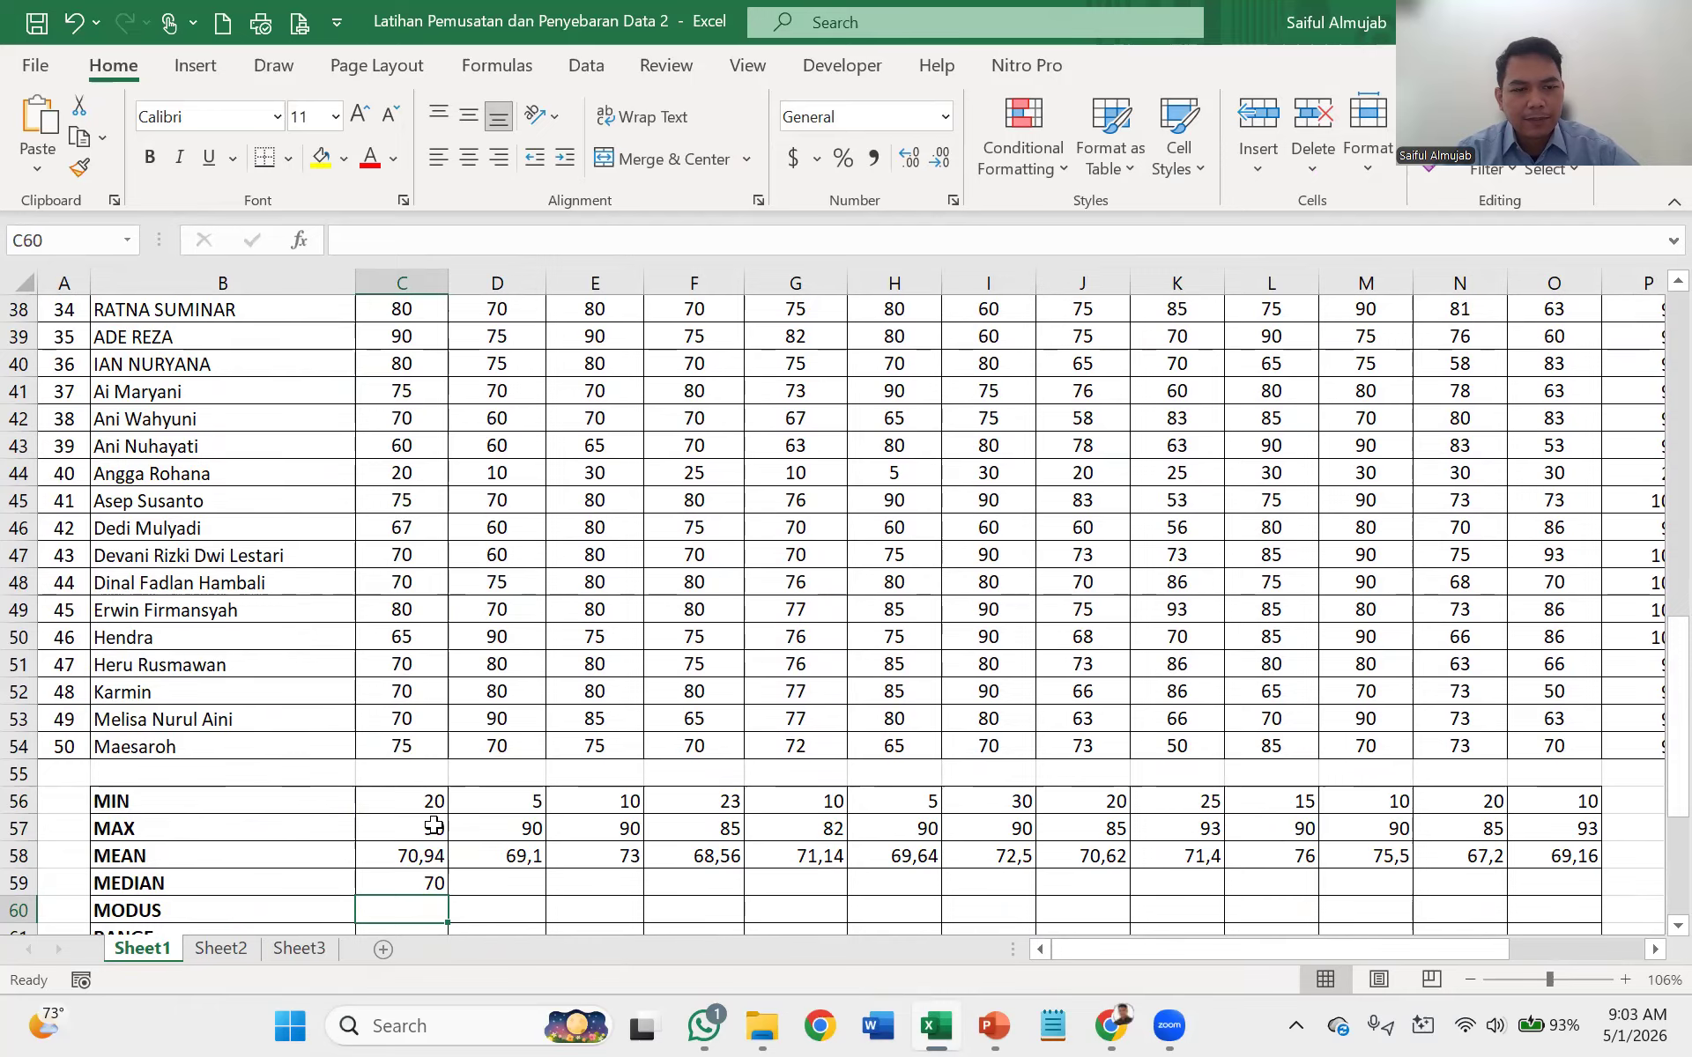
- Copy the MEDIAN formula from C59 across the remaining subject columns to O59
scroll(434, 824, down, 1)
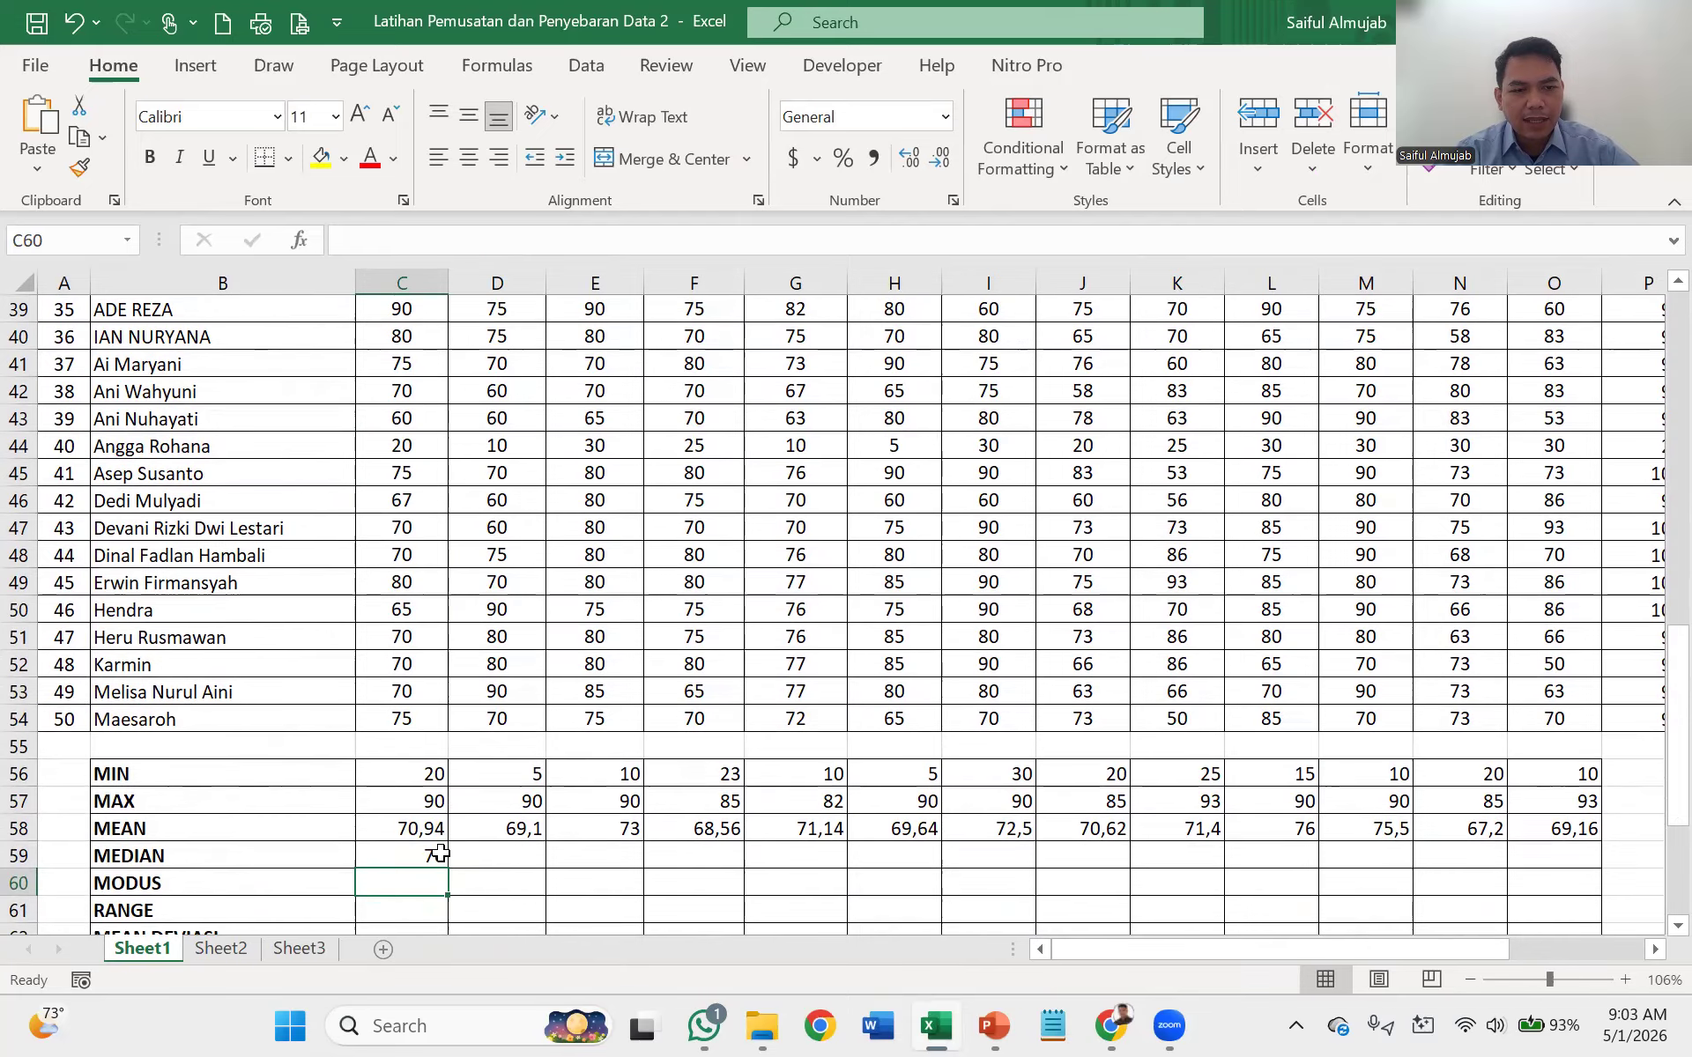
click(440, 851)
scroll(442, 851, down, 1)
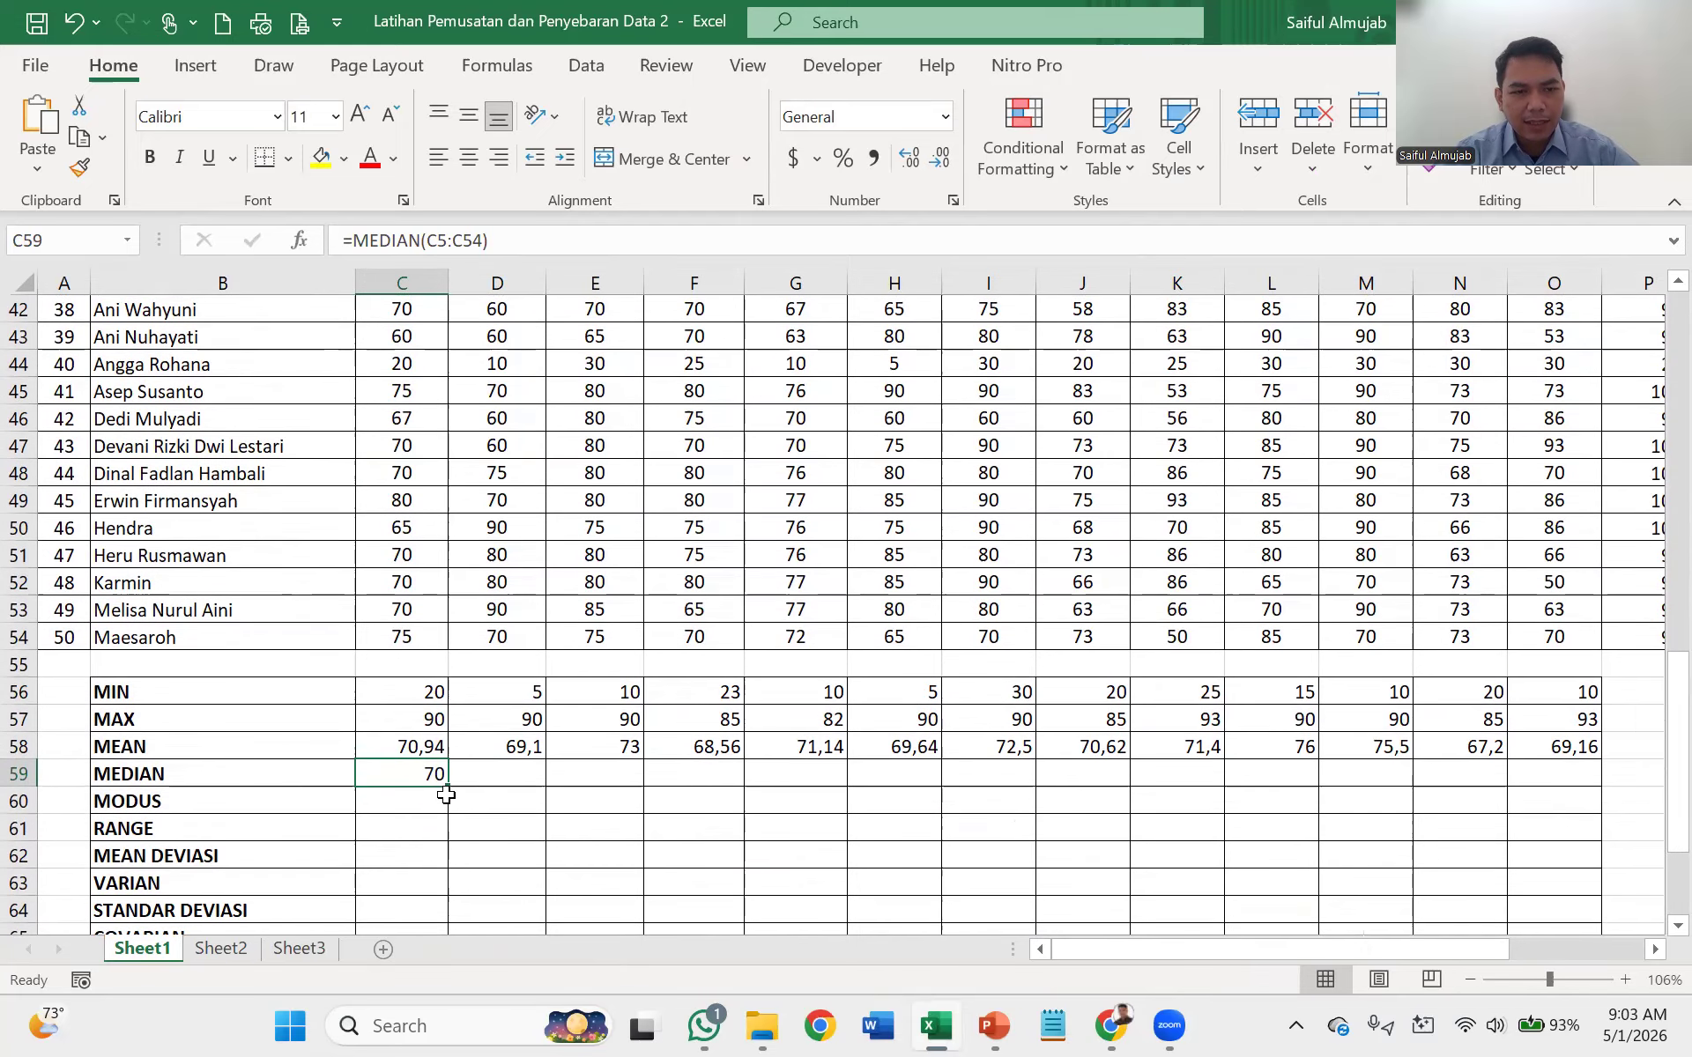
drag(449, 789, 1524, 767)
drag(1562, 770, 1563, 768)
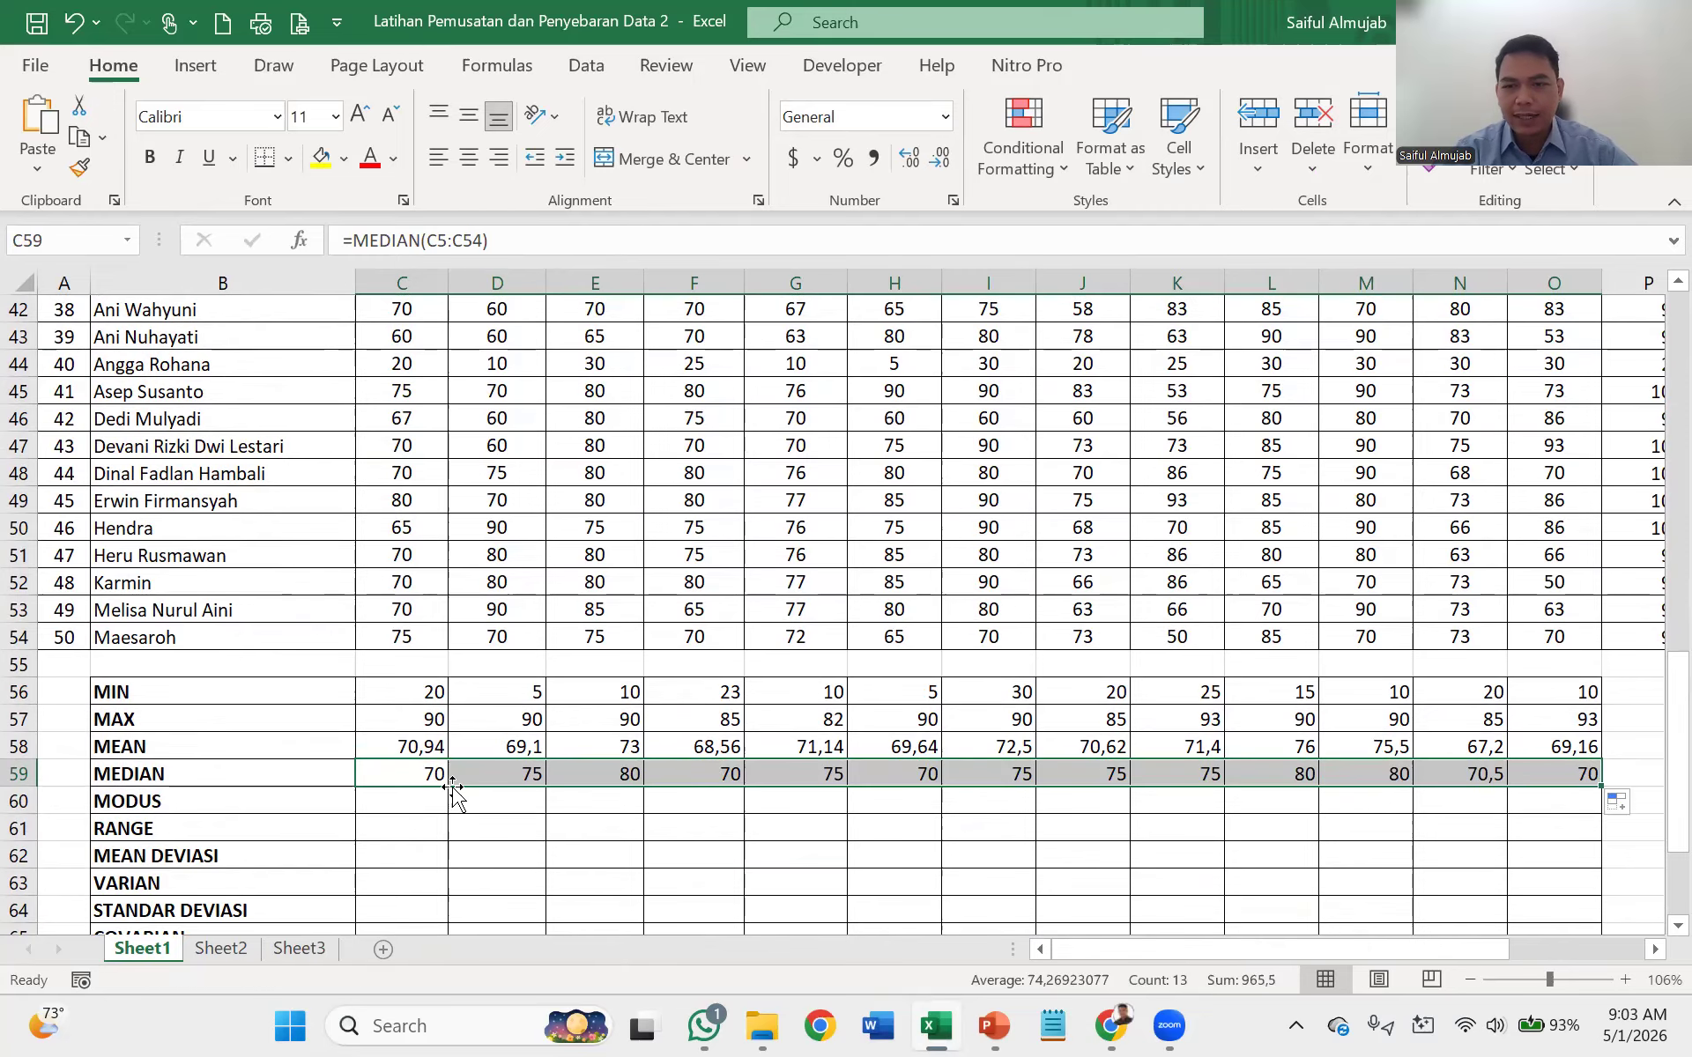
- Calculate the most frequent EKONOMI score in the MODUS row, cell C60, with =MODE(C5:C54)
click(398, 799)
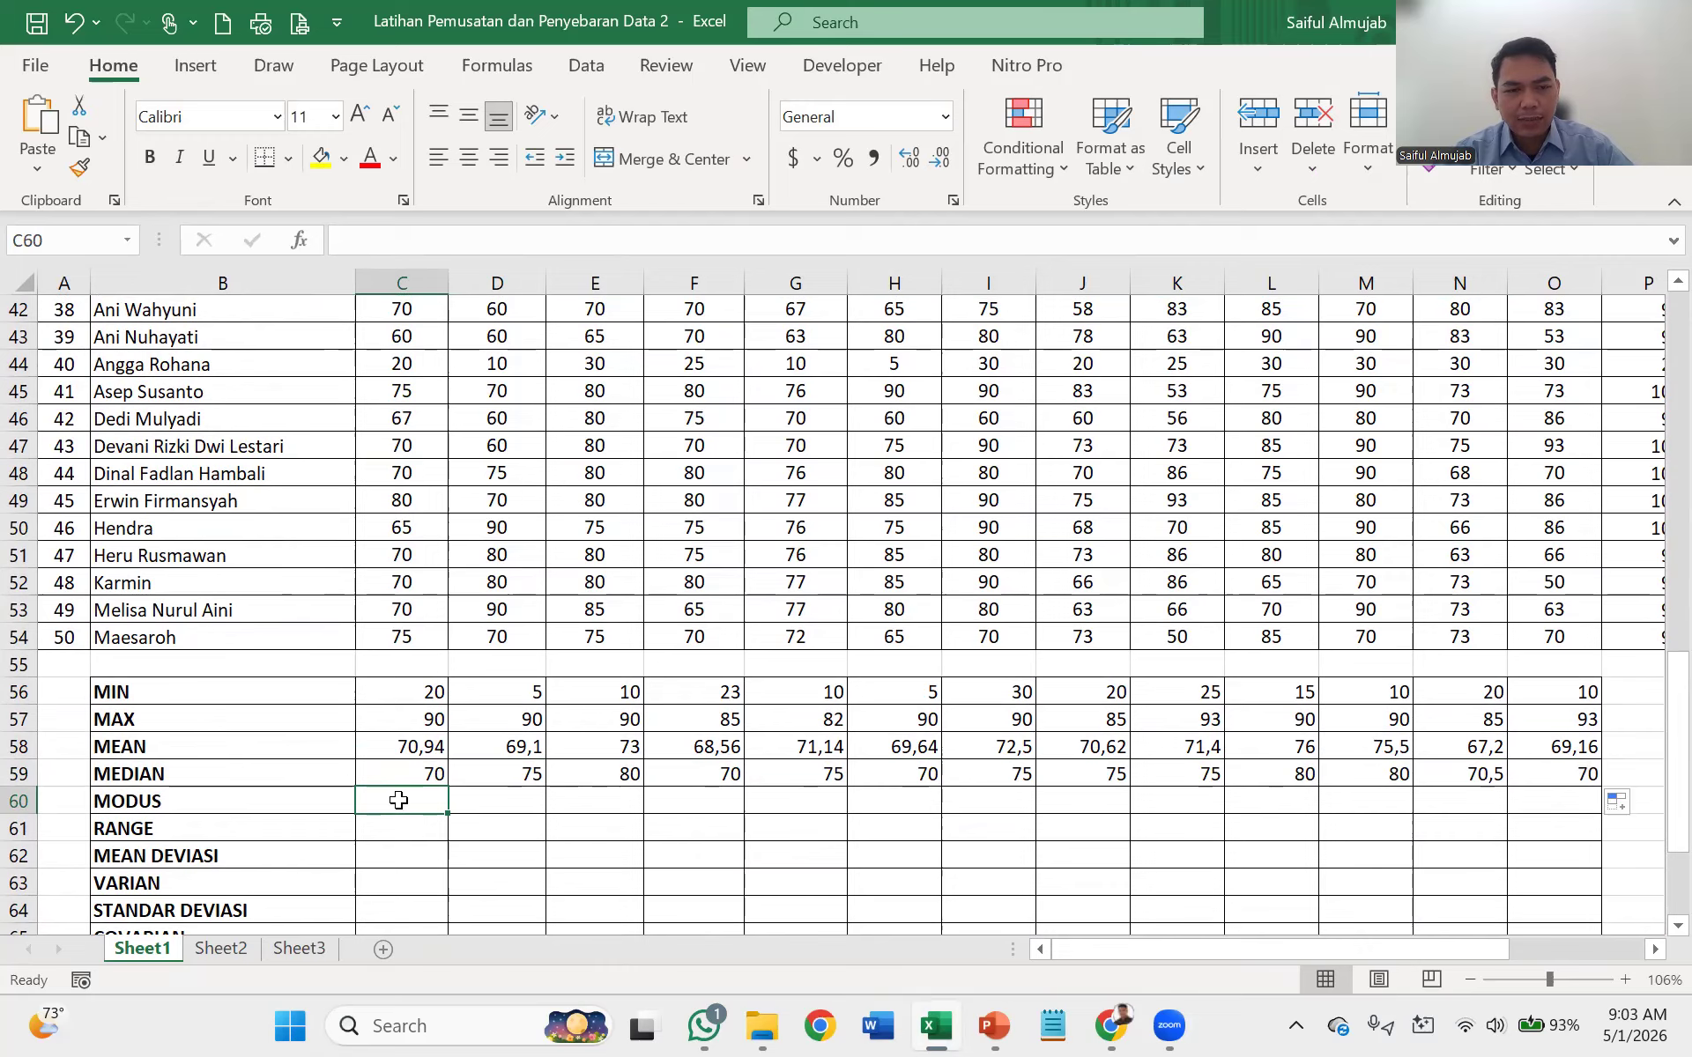
text(=mode)
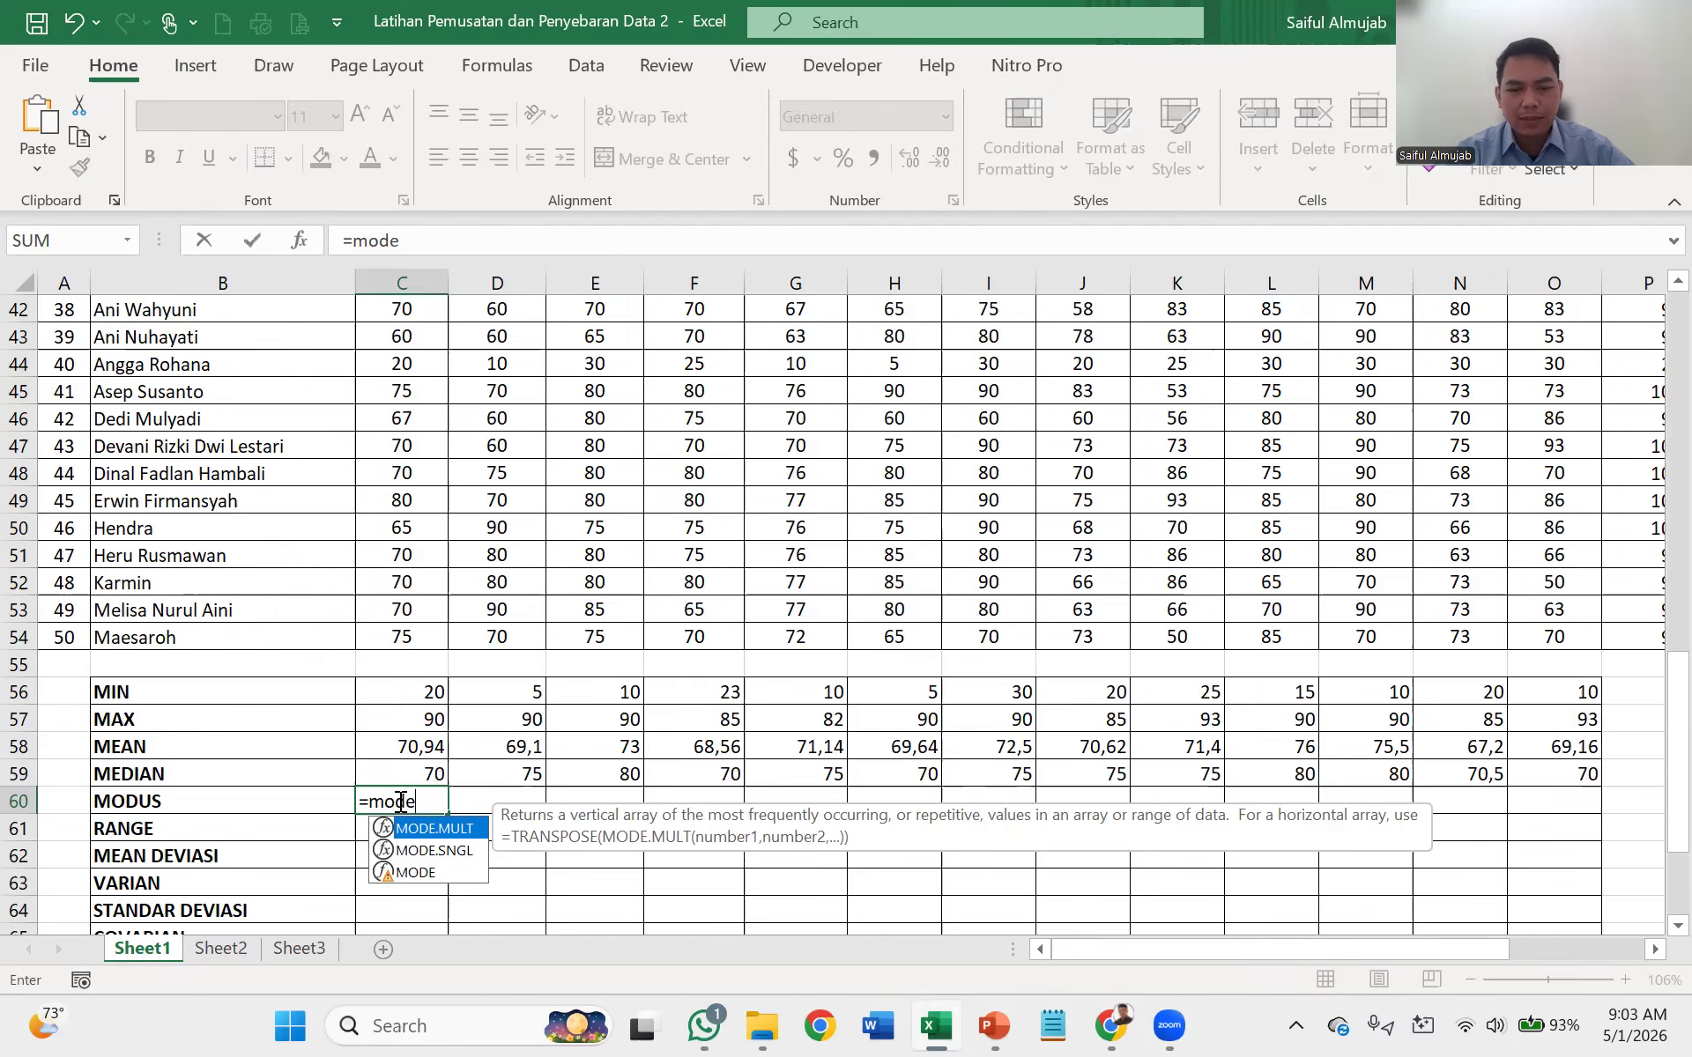
text(()
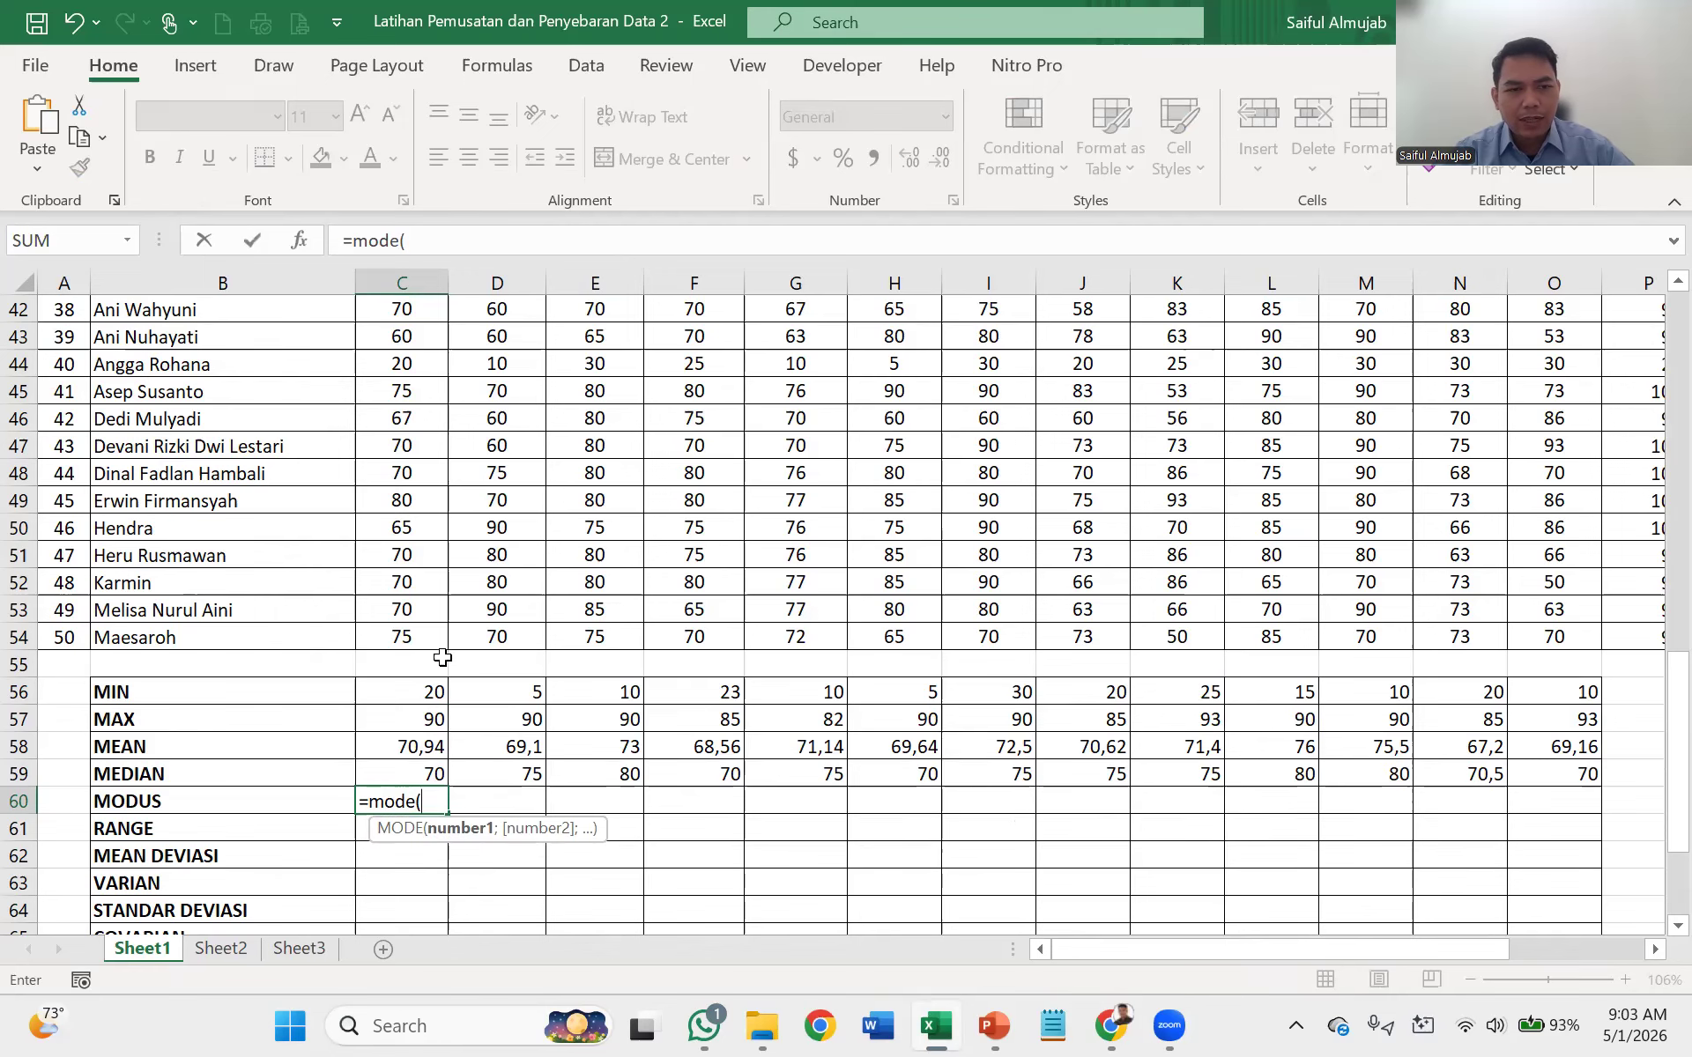
drag(428, 636, 412, 368)
key(Return)
- Copy the MODE formula from C60 across the remaining subject columns to O60
scroll(458, 657, down, 2)
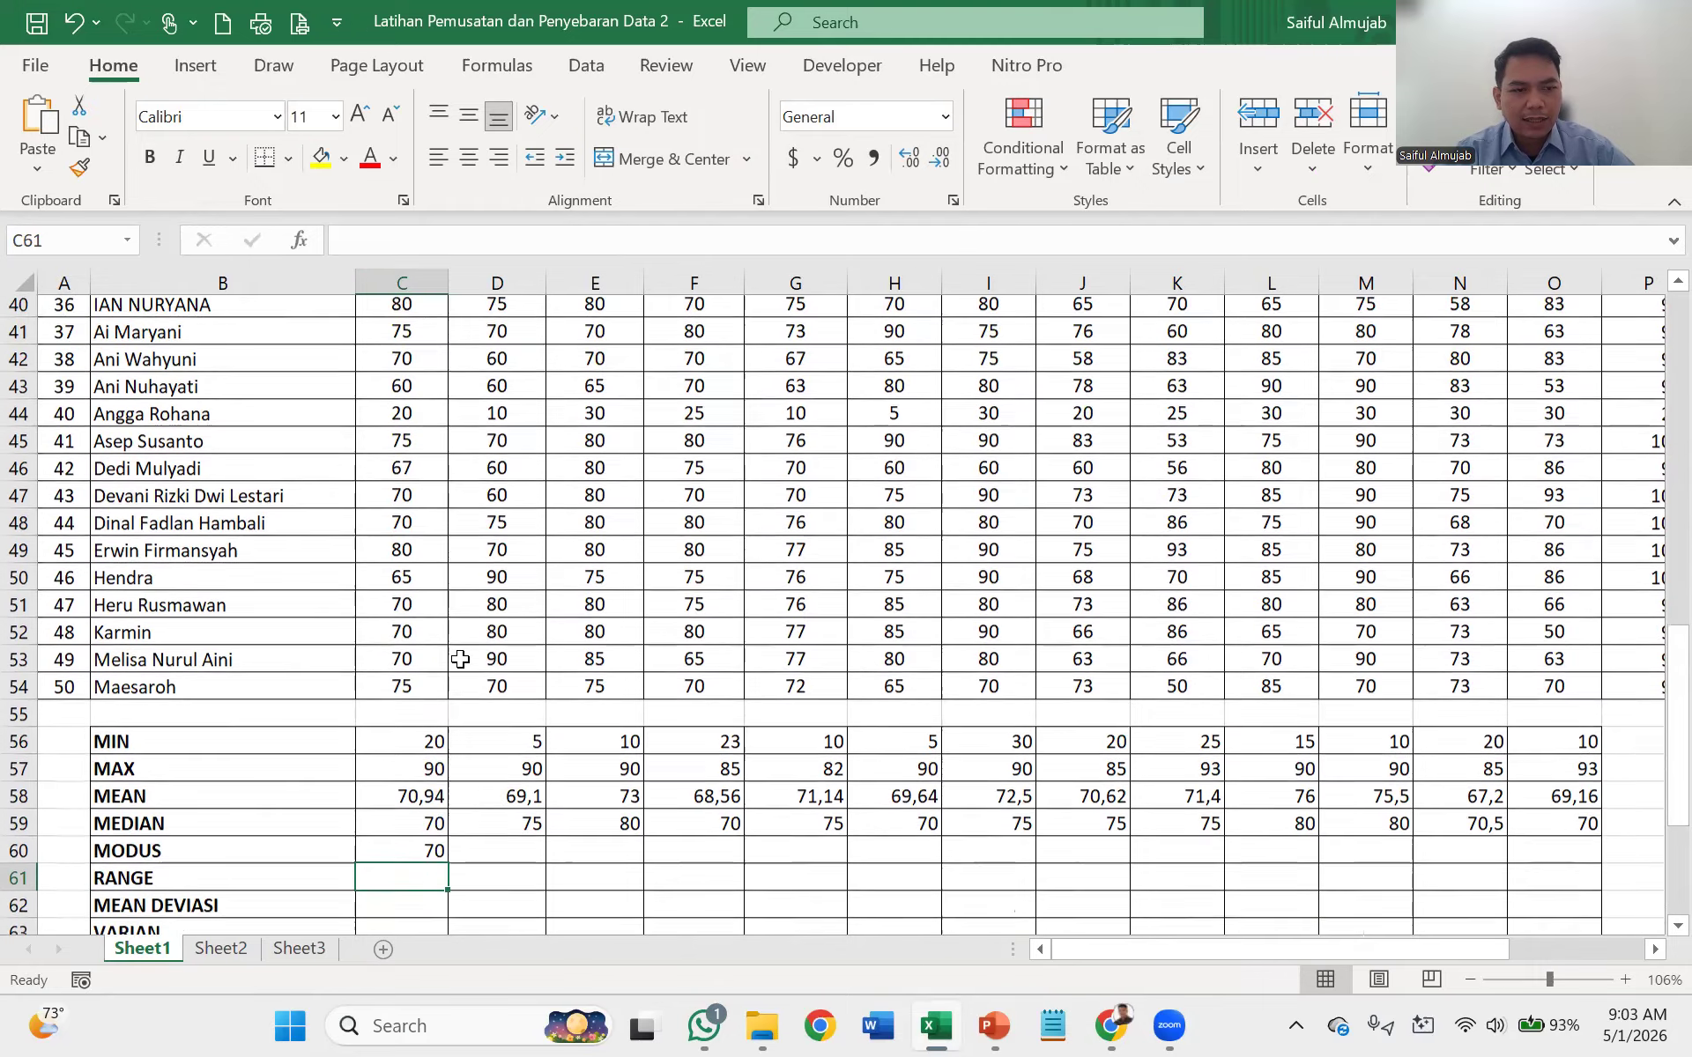
click(430, 747)
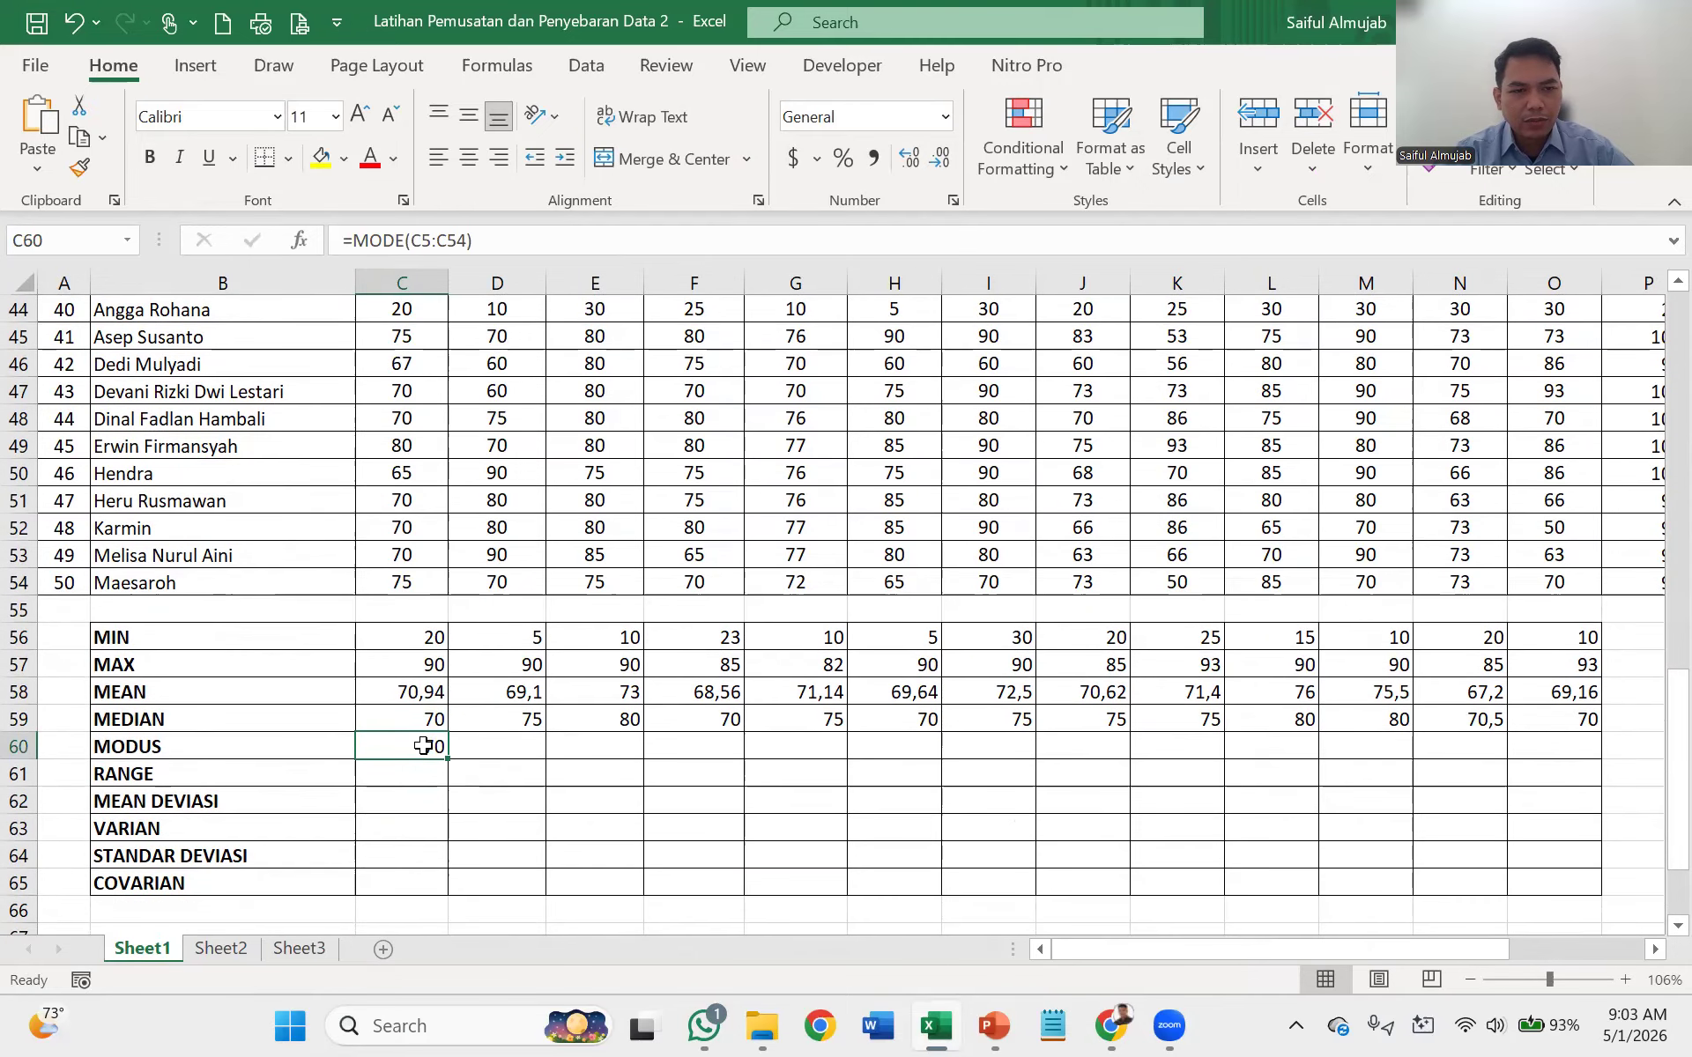
drag(445, 759, 1578, 760)
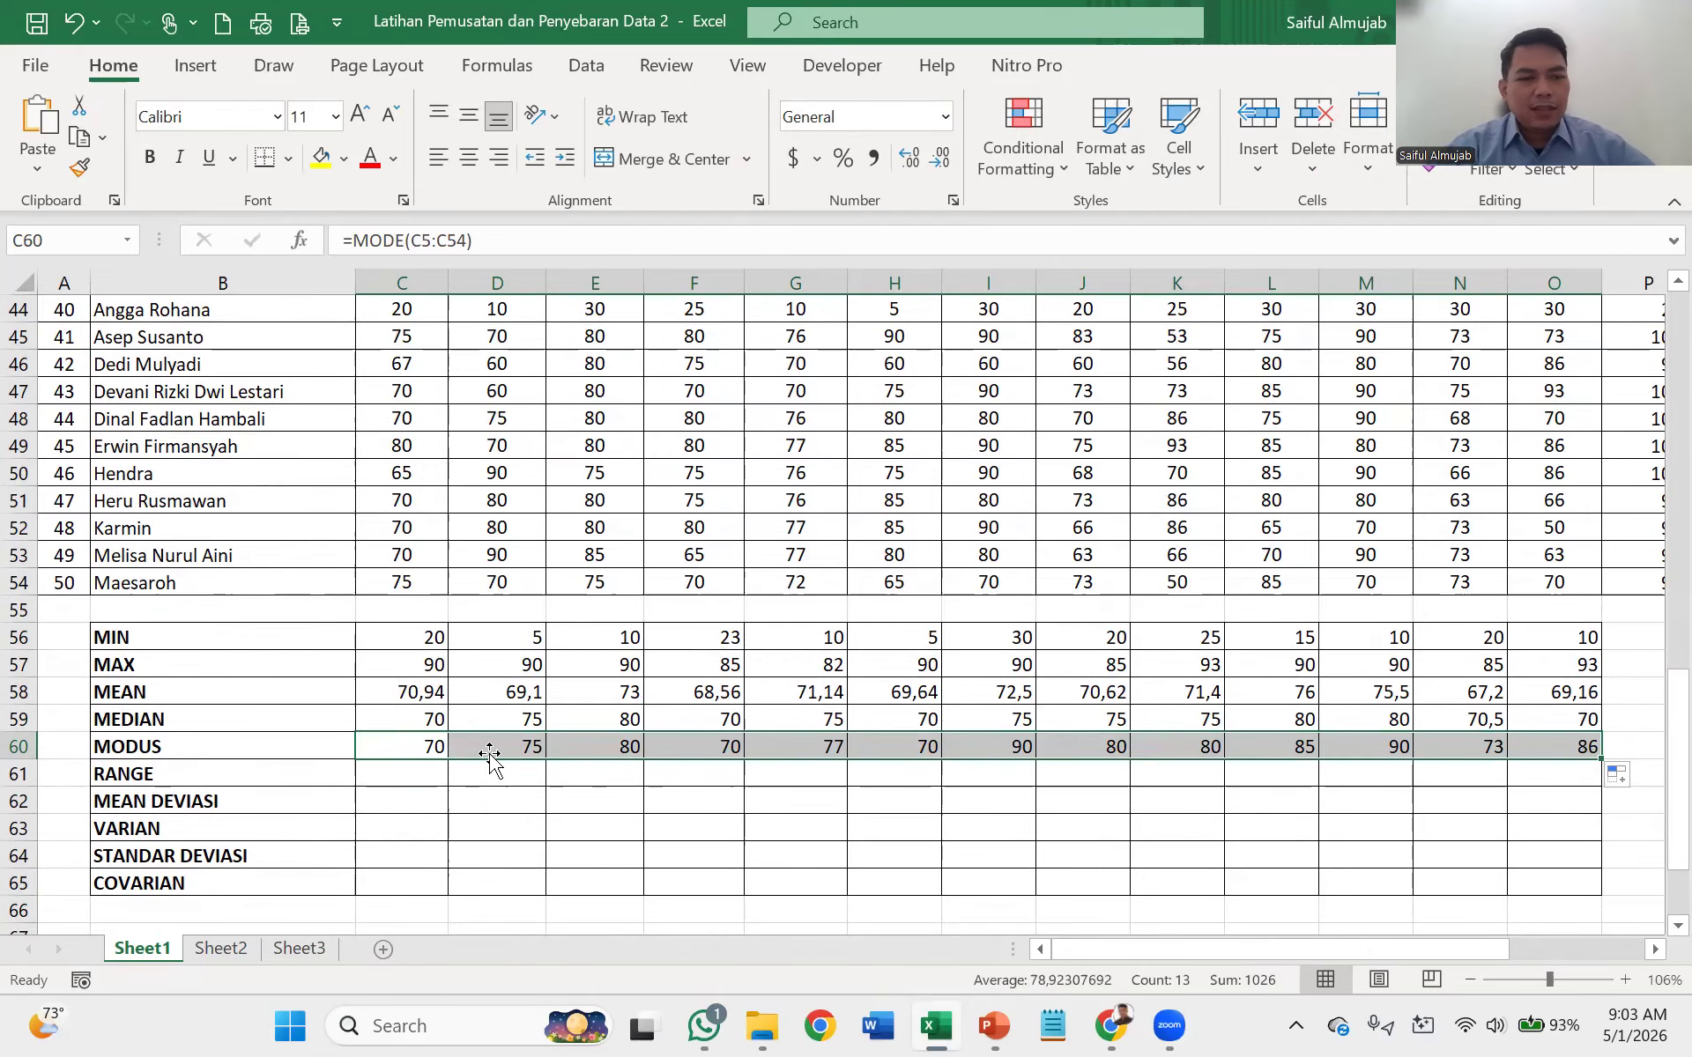
- Calculate the EKONOMI range in cell C61 as MAX minus MIN with =C57-C56, and copy it across the remaining subjects to O61
click(414, 776)
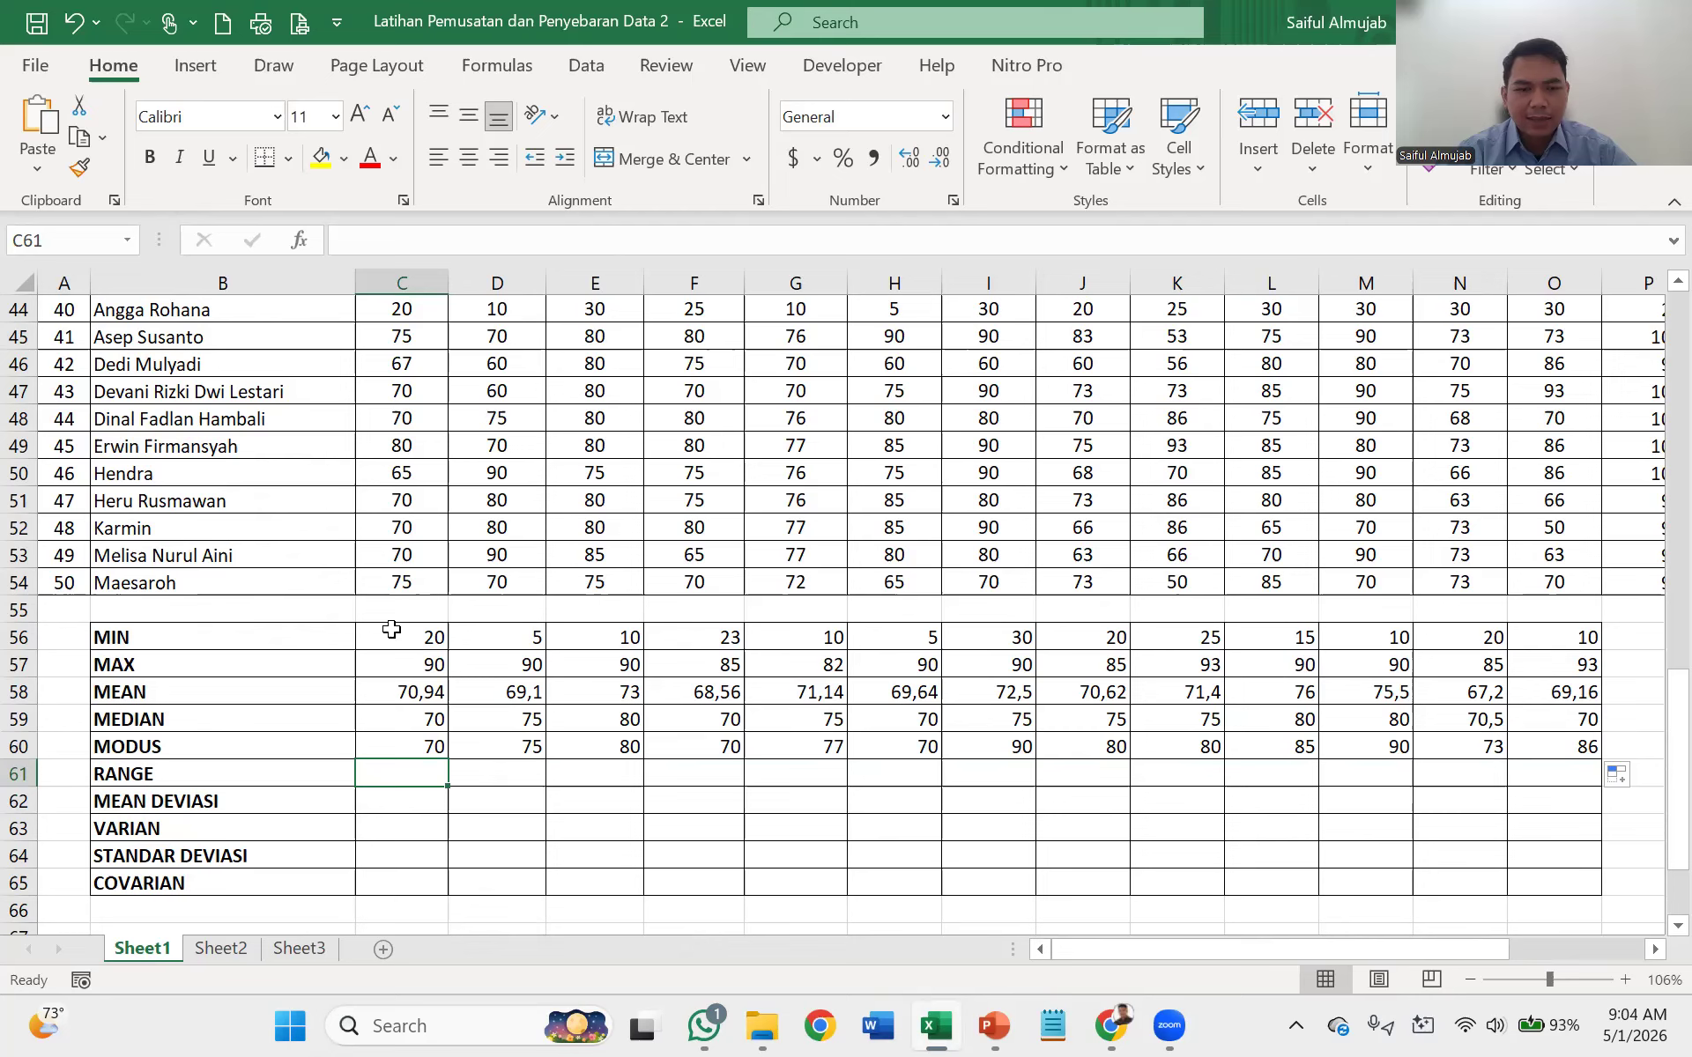
text(=)
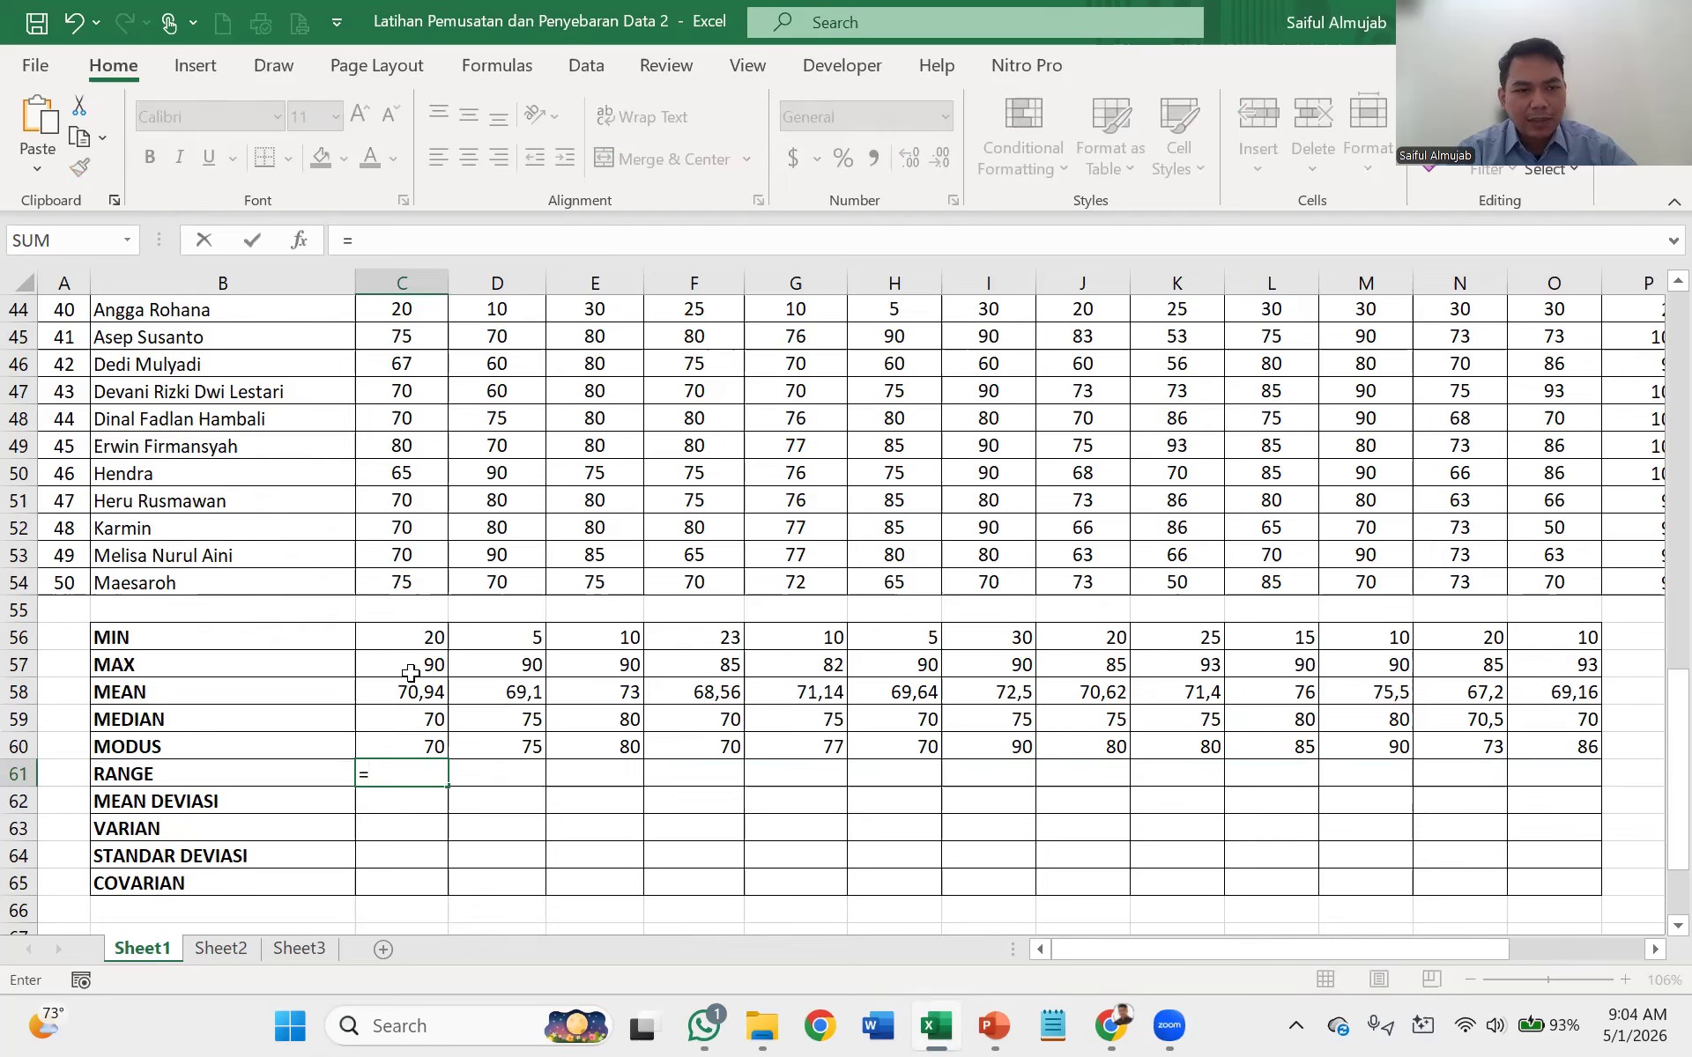
click(410, 672)
text(-)
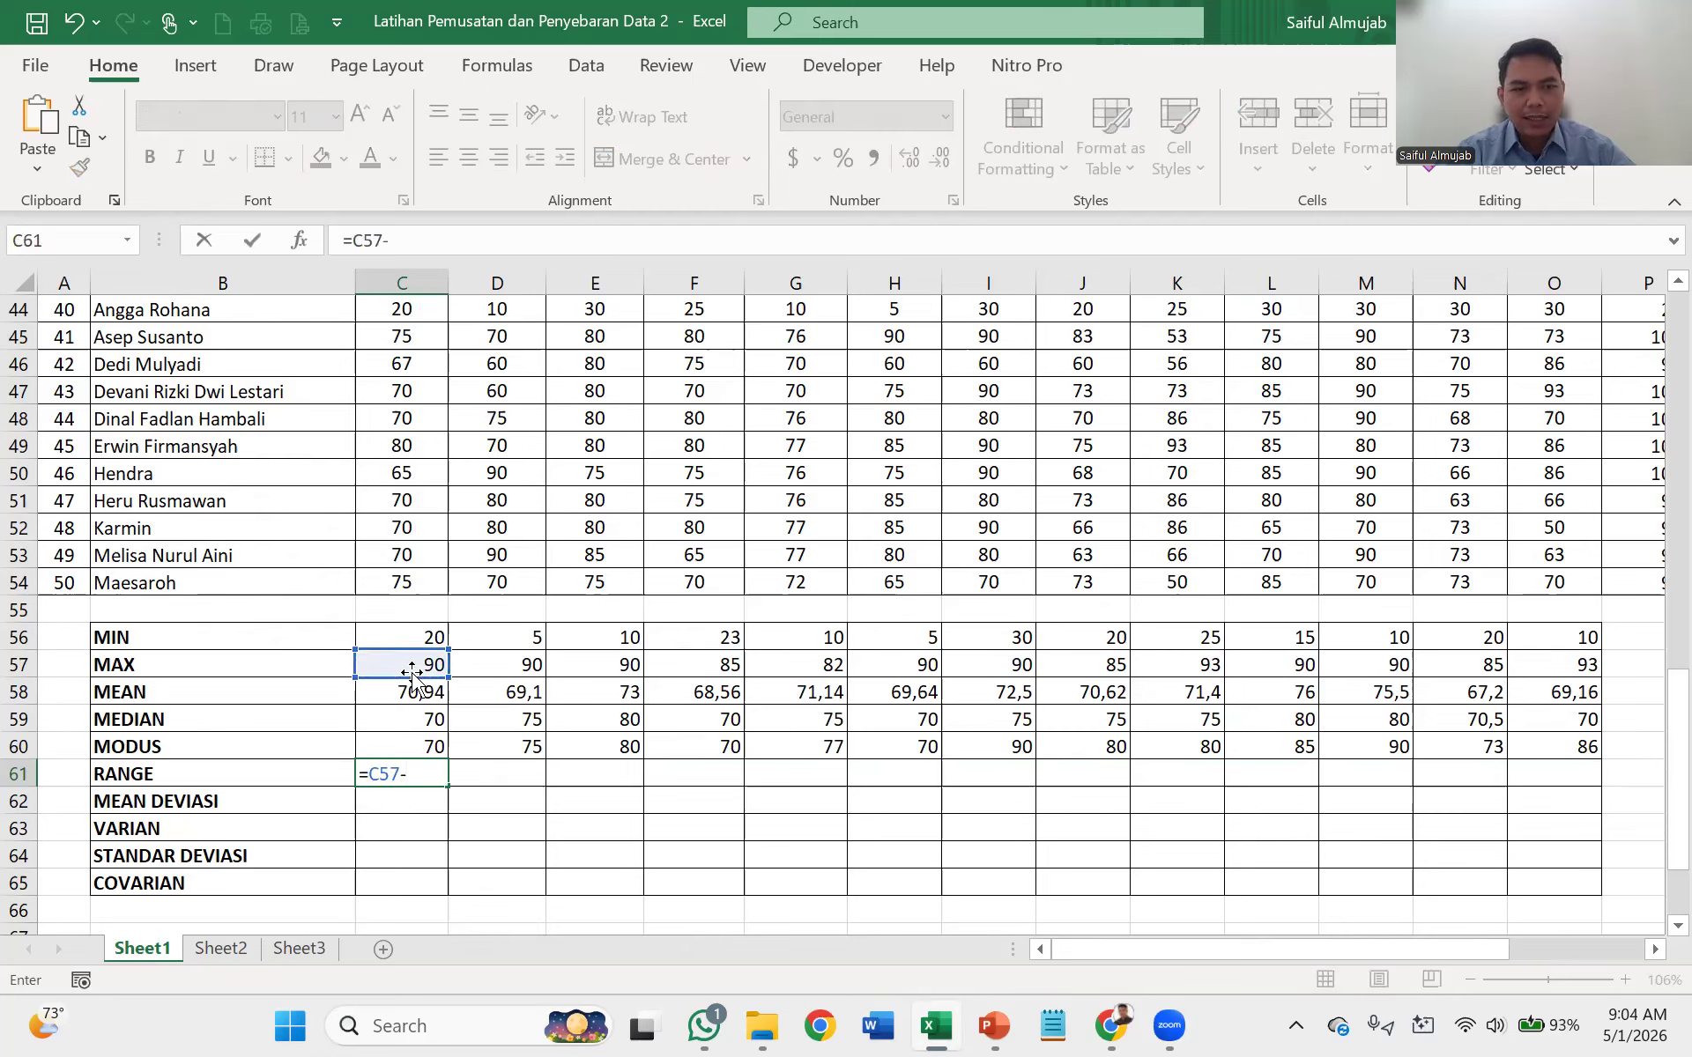
click(394, 633)
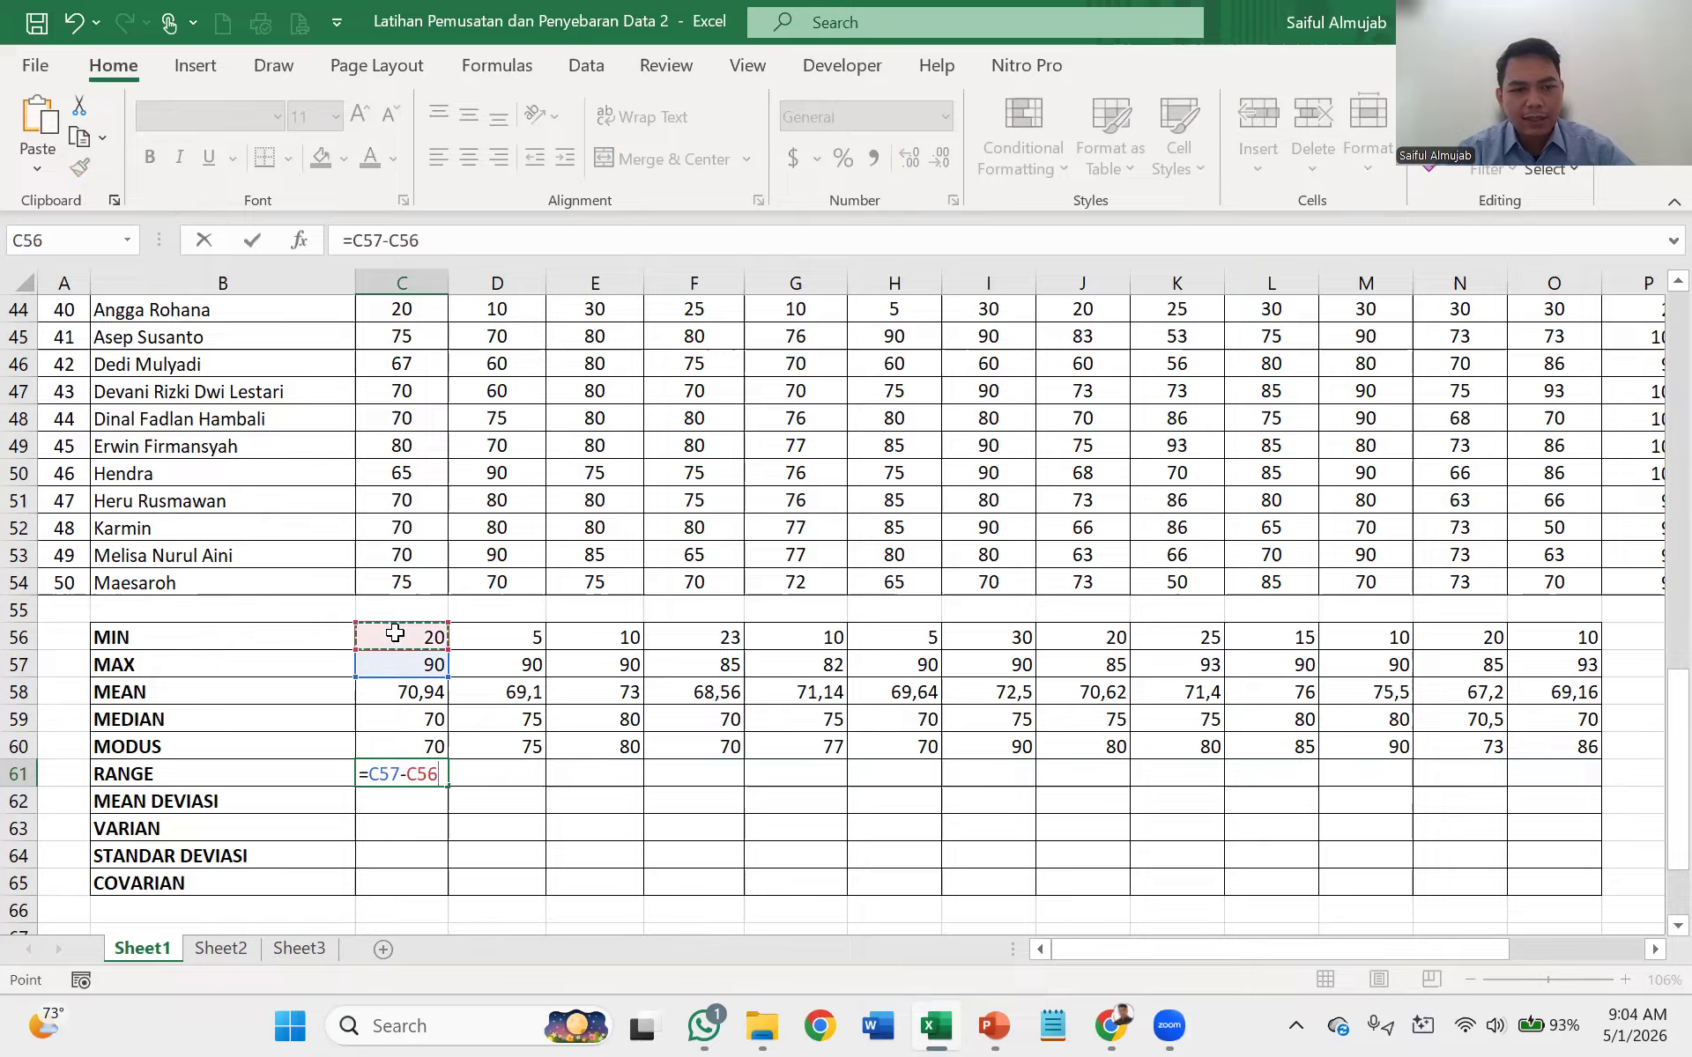
key(Return)
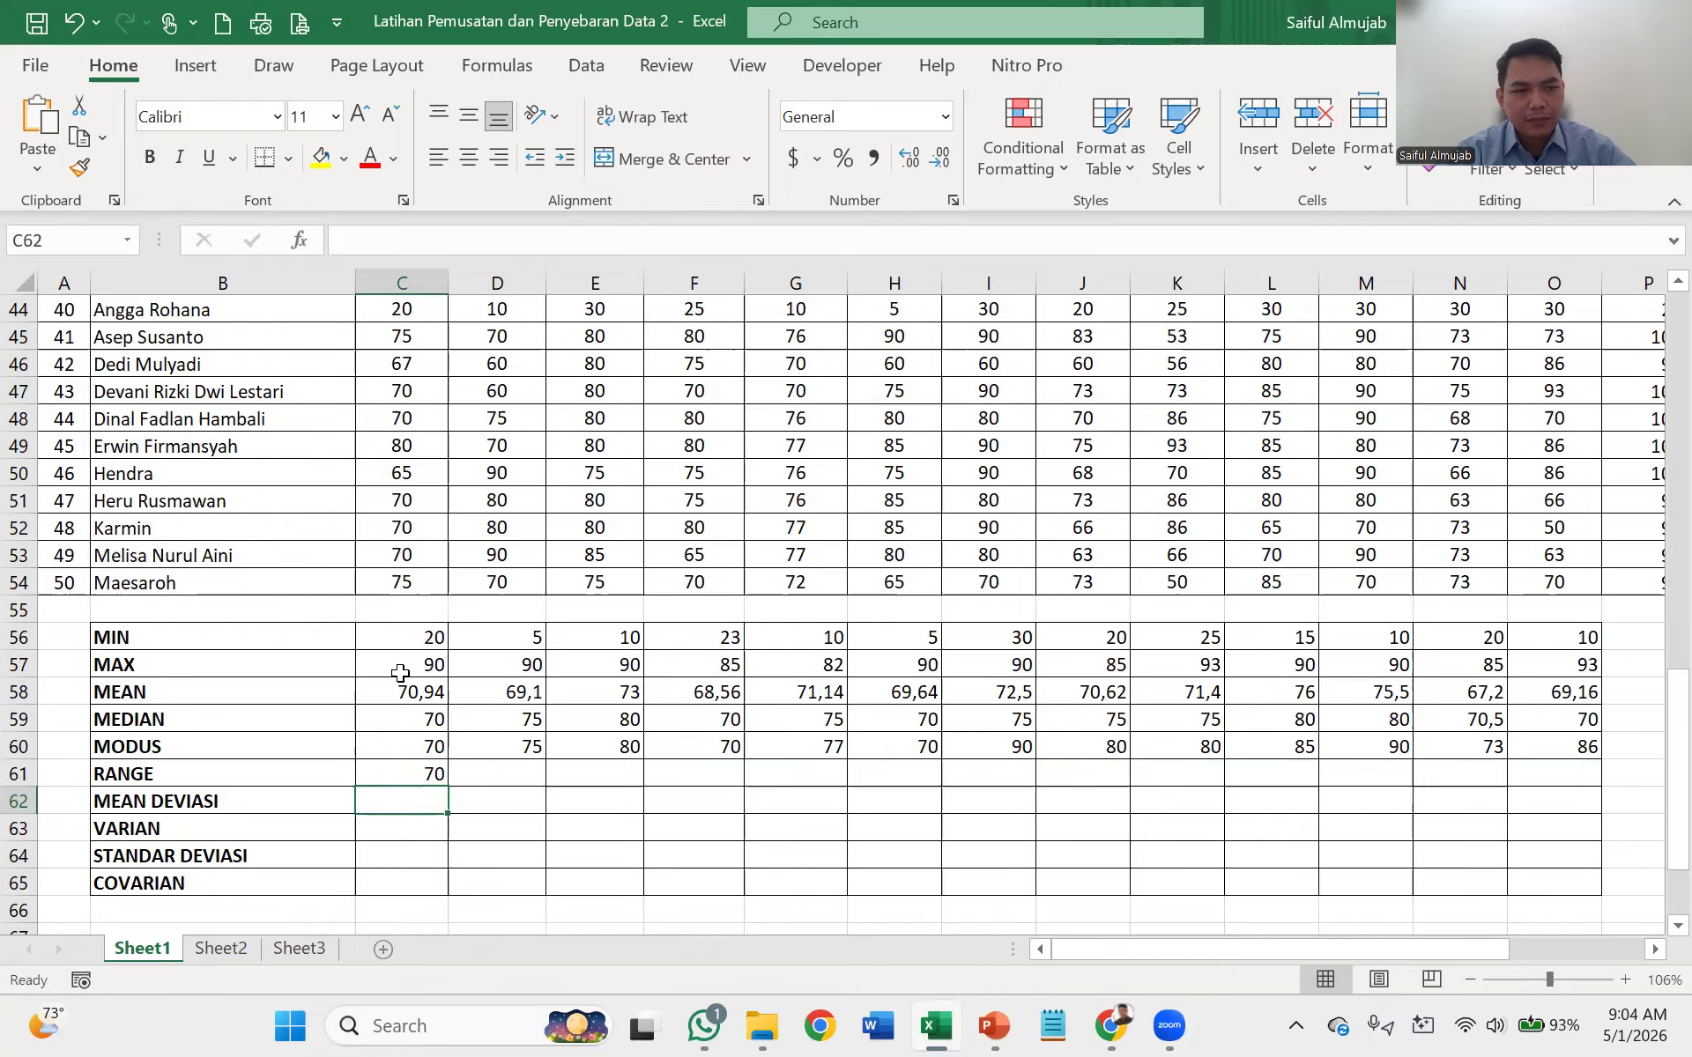
click(394, 775)
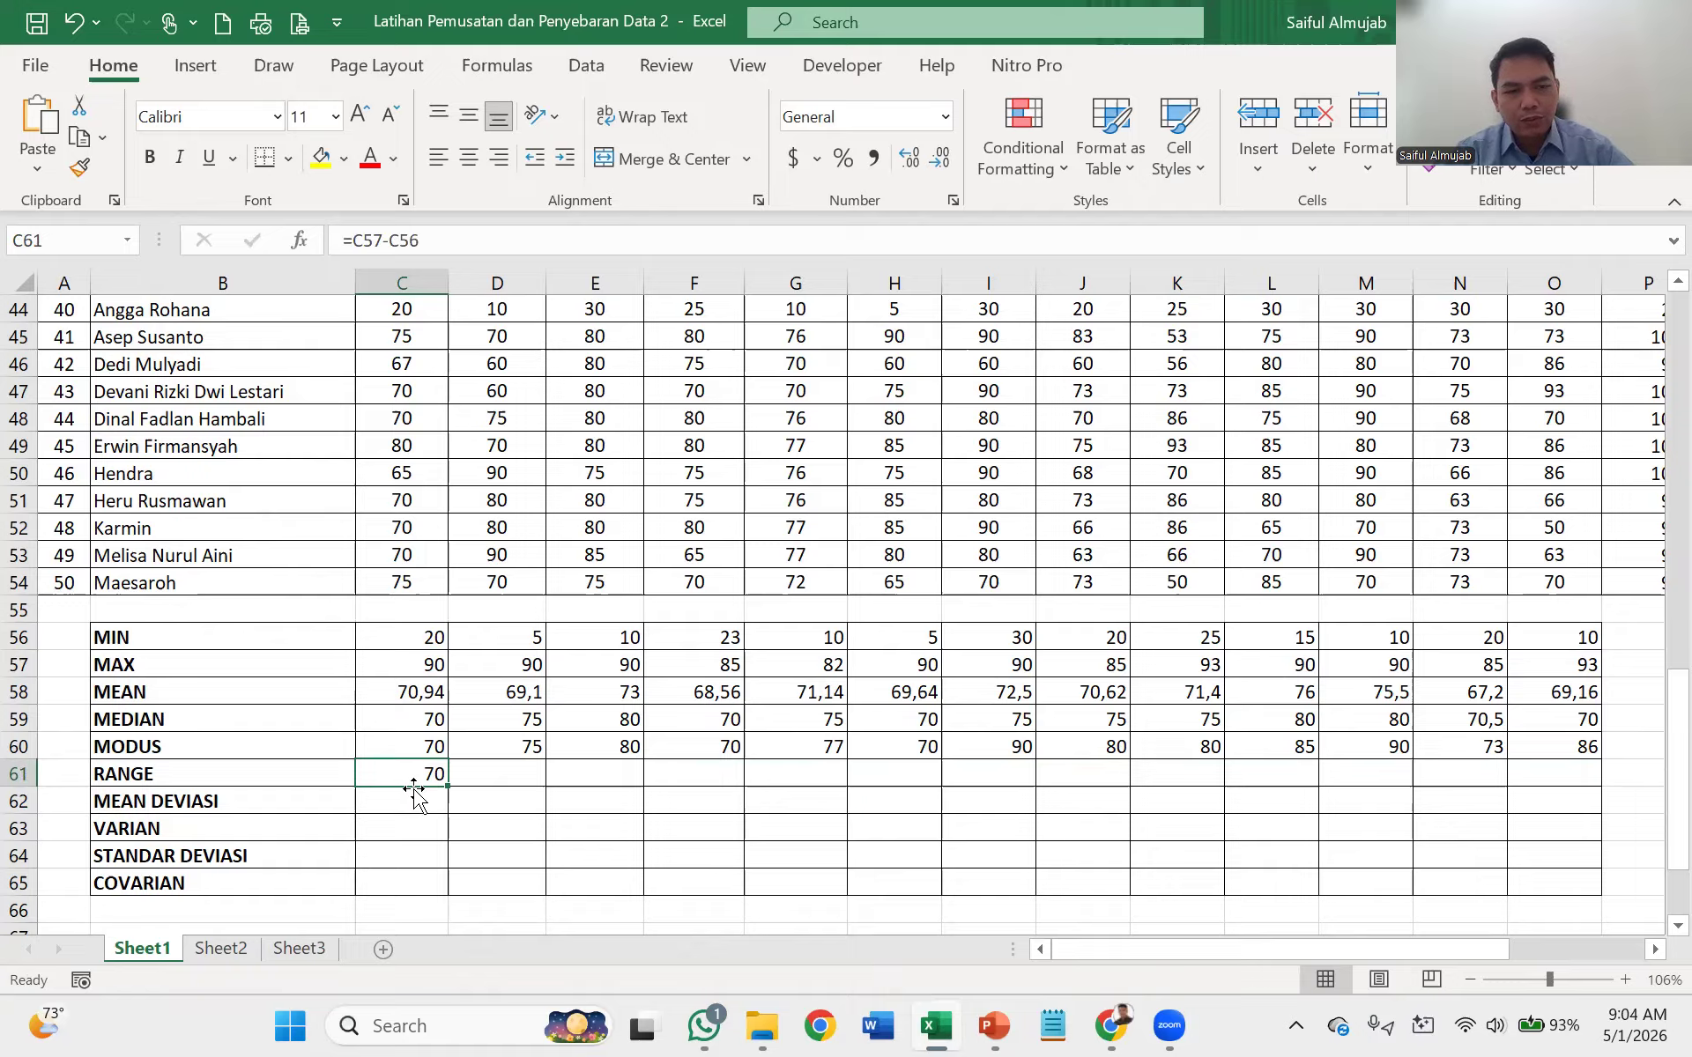
drag(447, 785, 1562, 772)
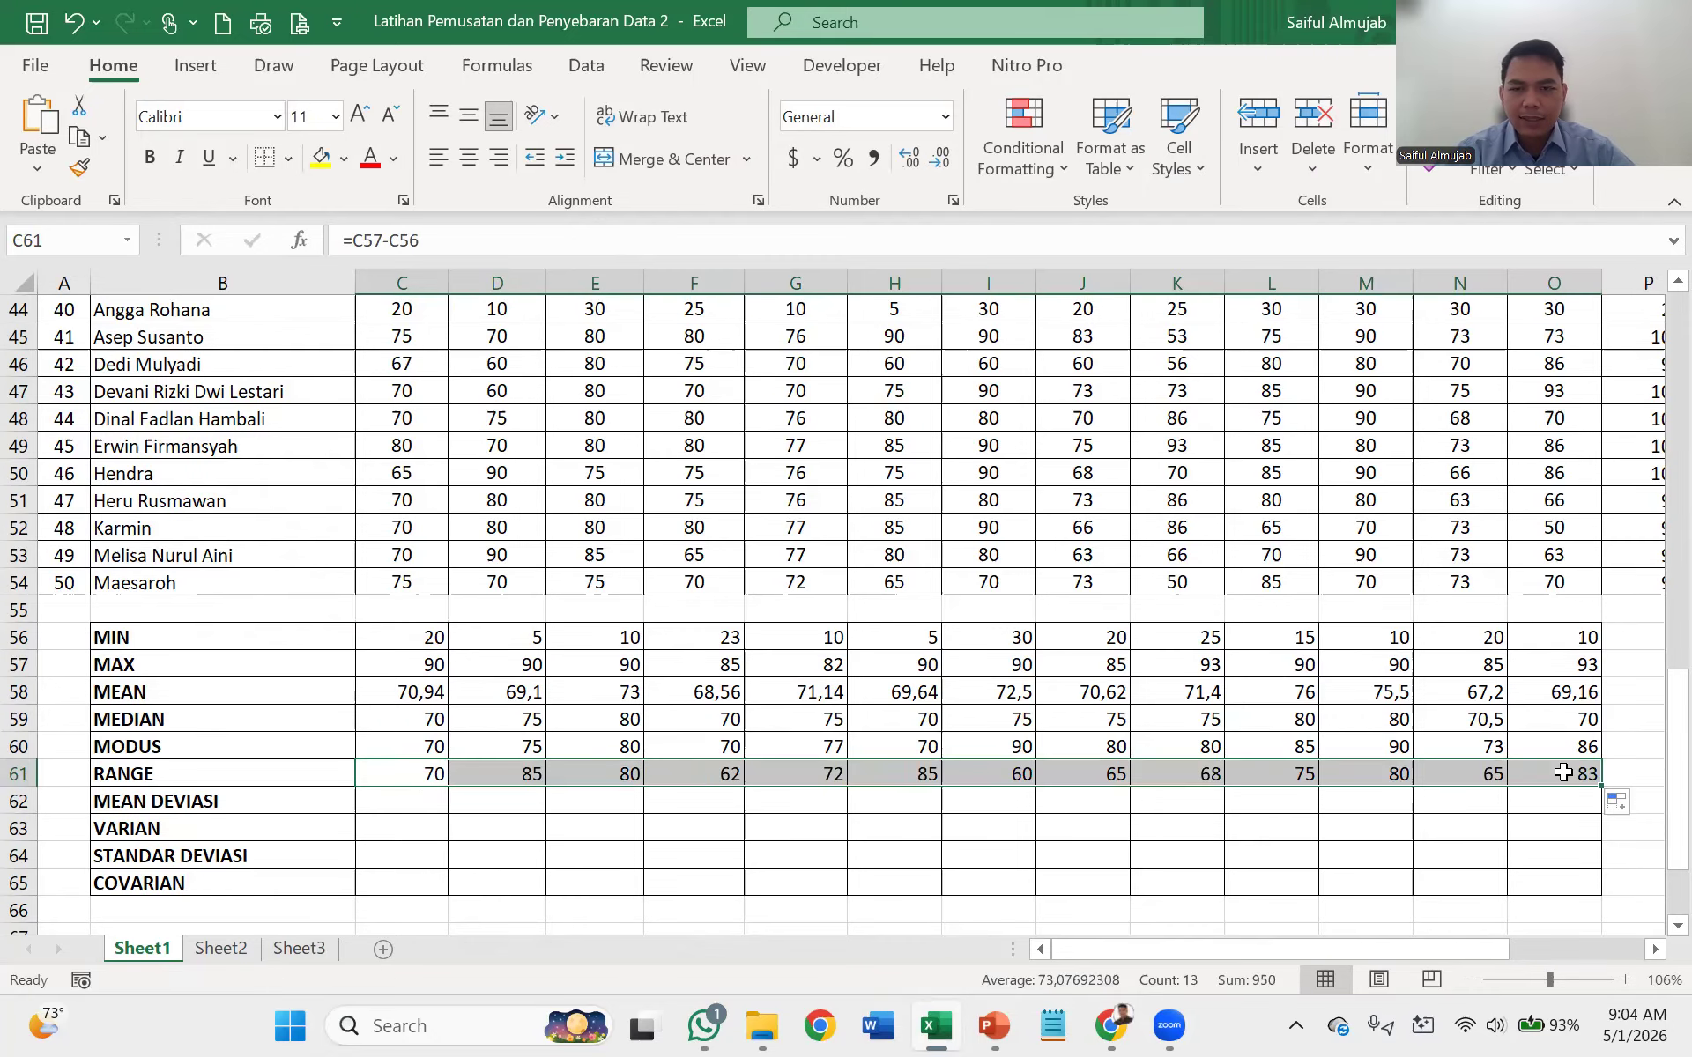
- Calculate the EKONOMI mean deviation in the MEAN DEVIASI row, cell C62, with =AVEDEV(C5:C54)
click(405, 811)
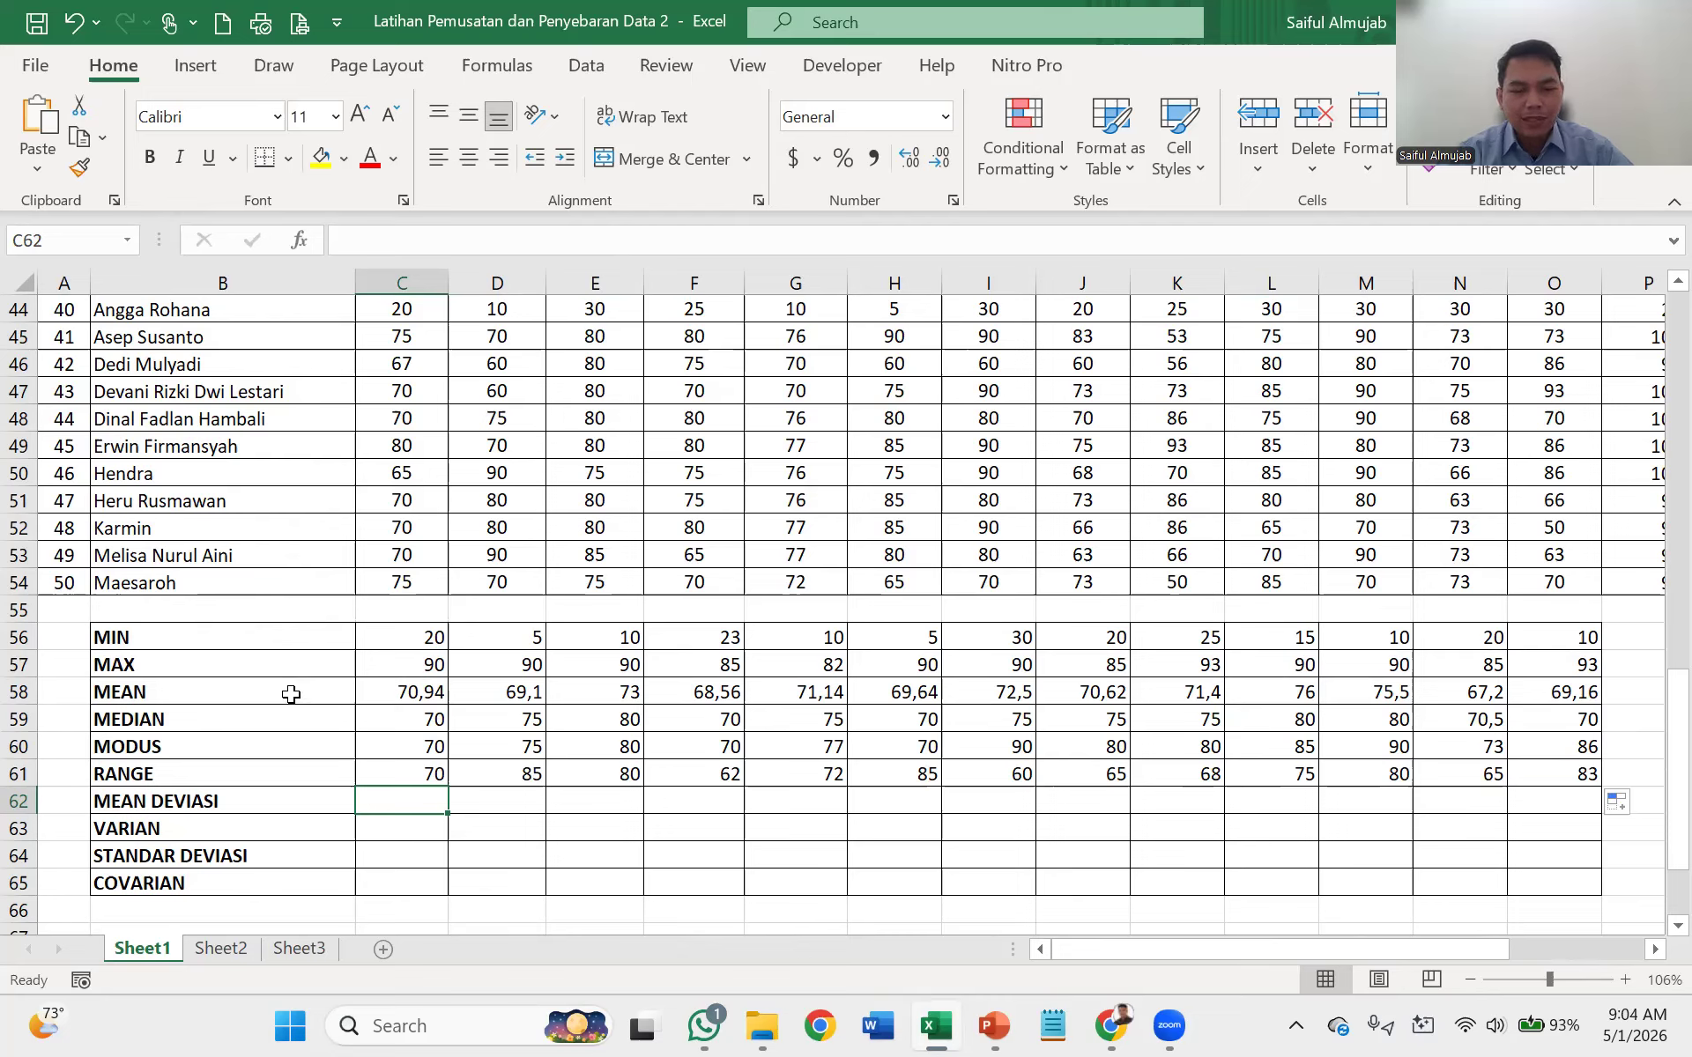
text(ave)
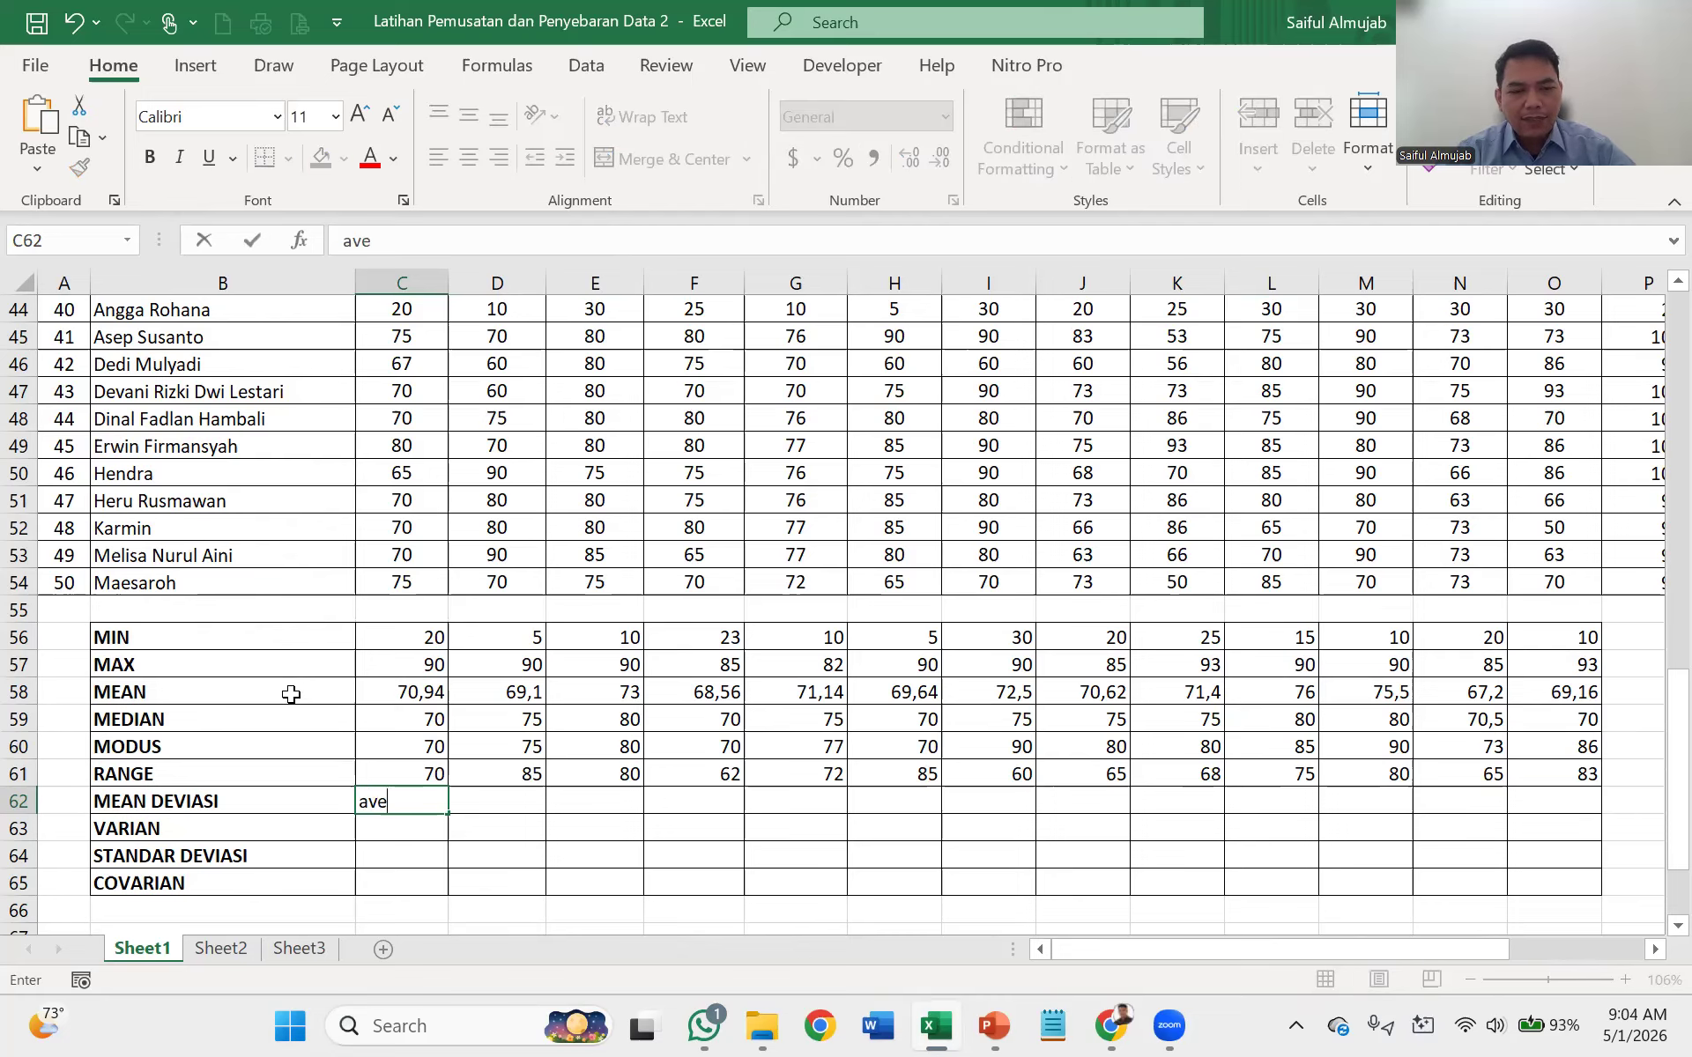
key(BackSpace)
key(BackSpace)
key(BackSpace)
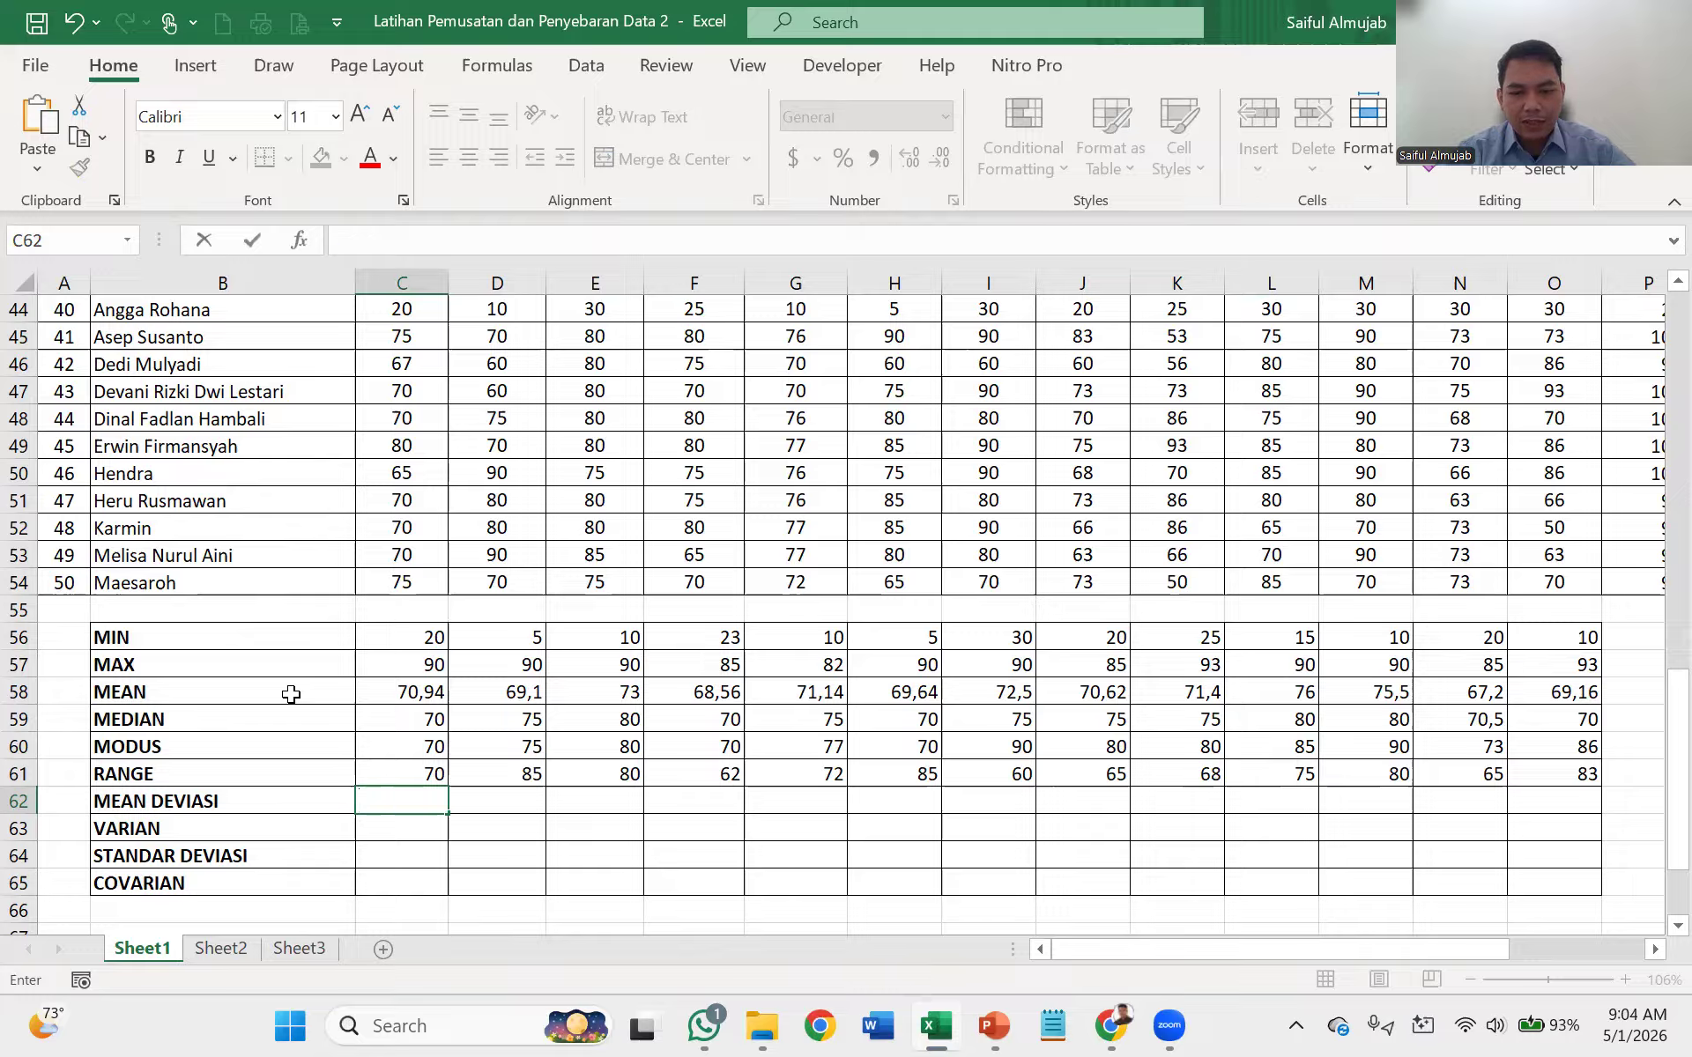
text(=ave)
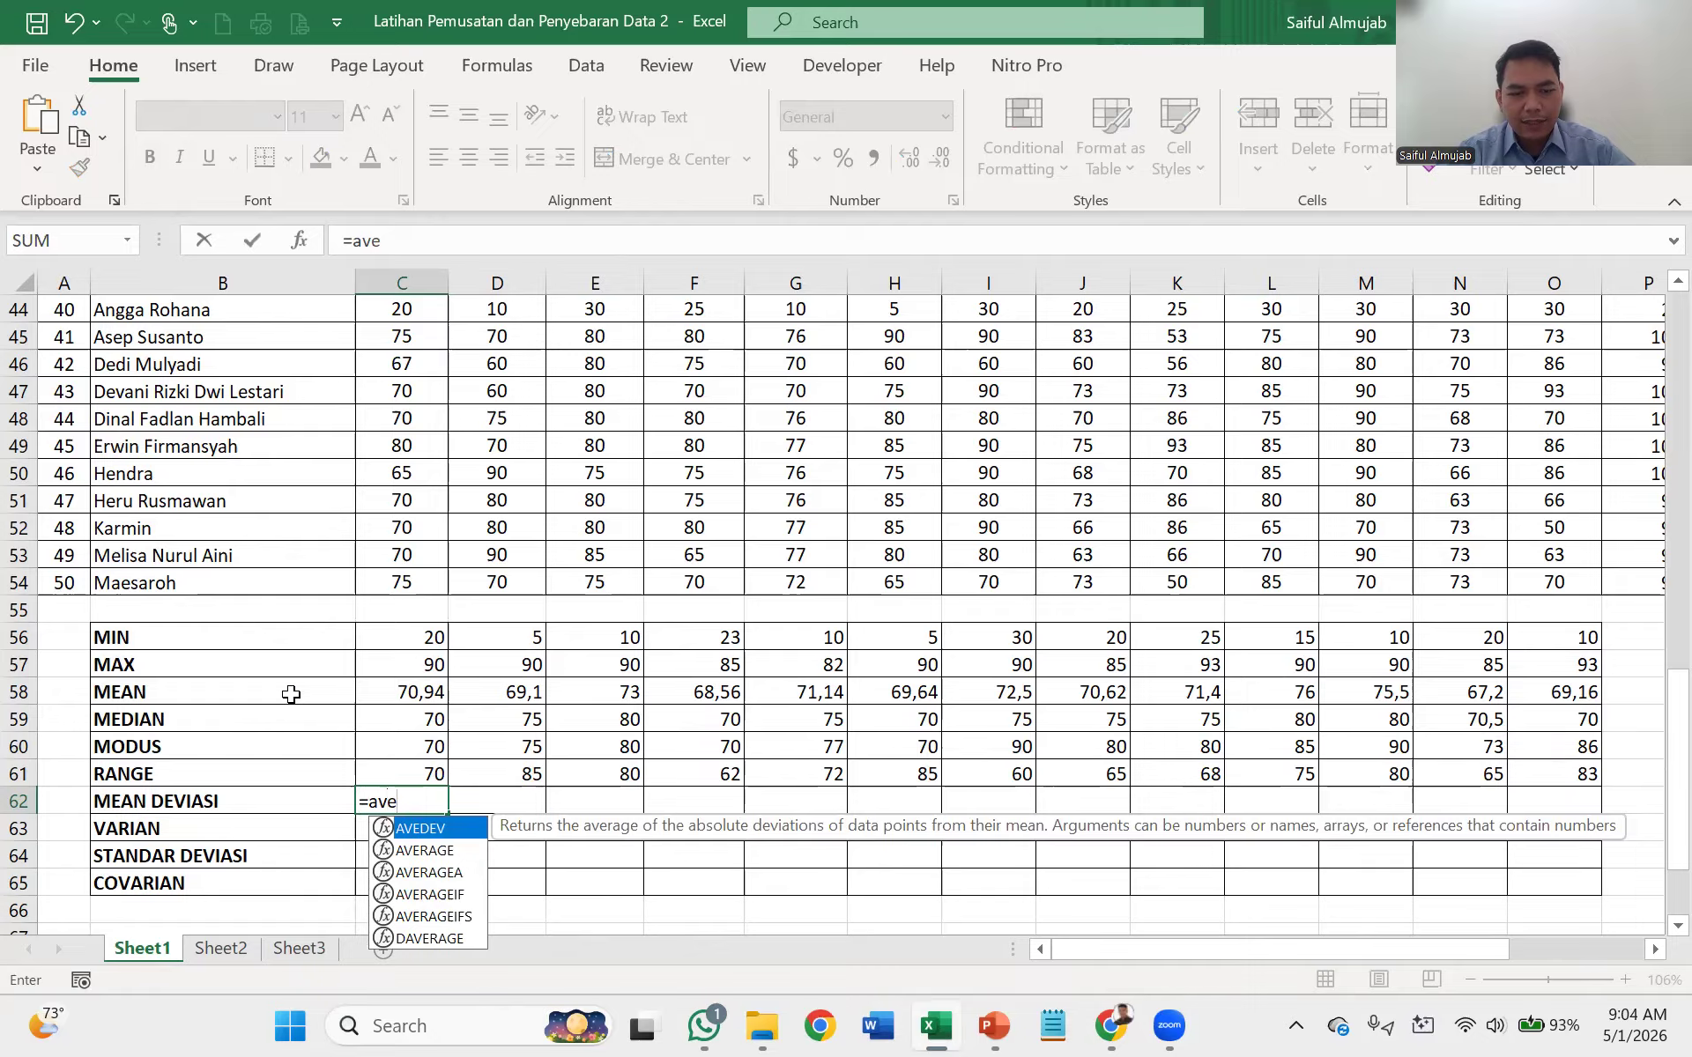
text(dev)
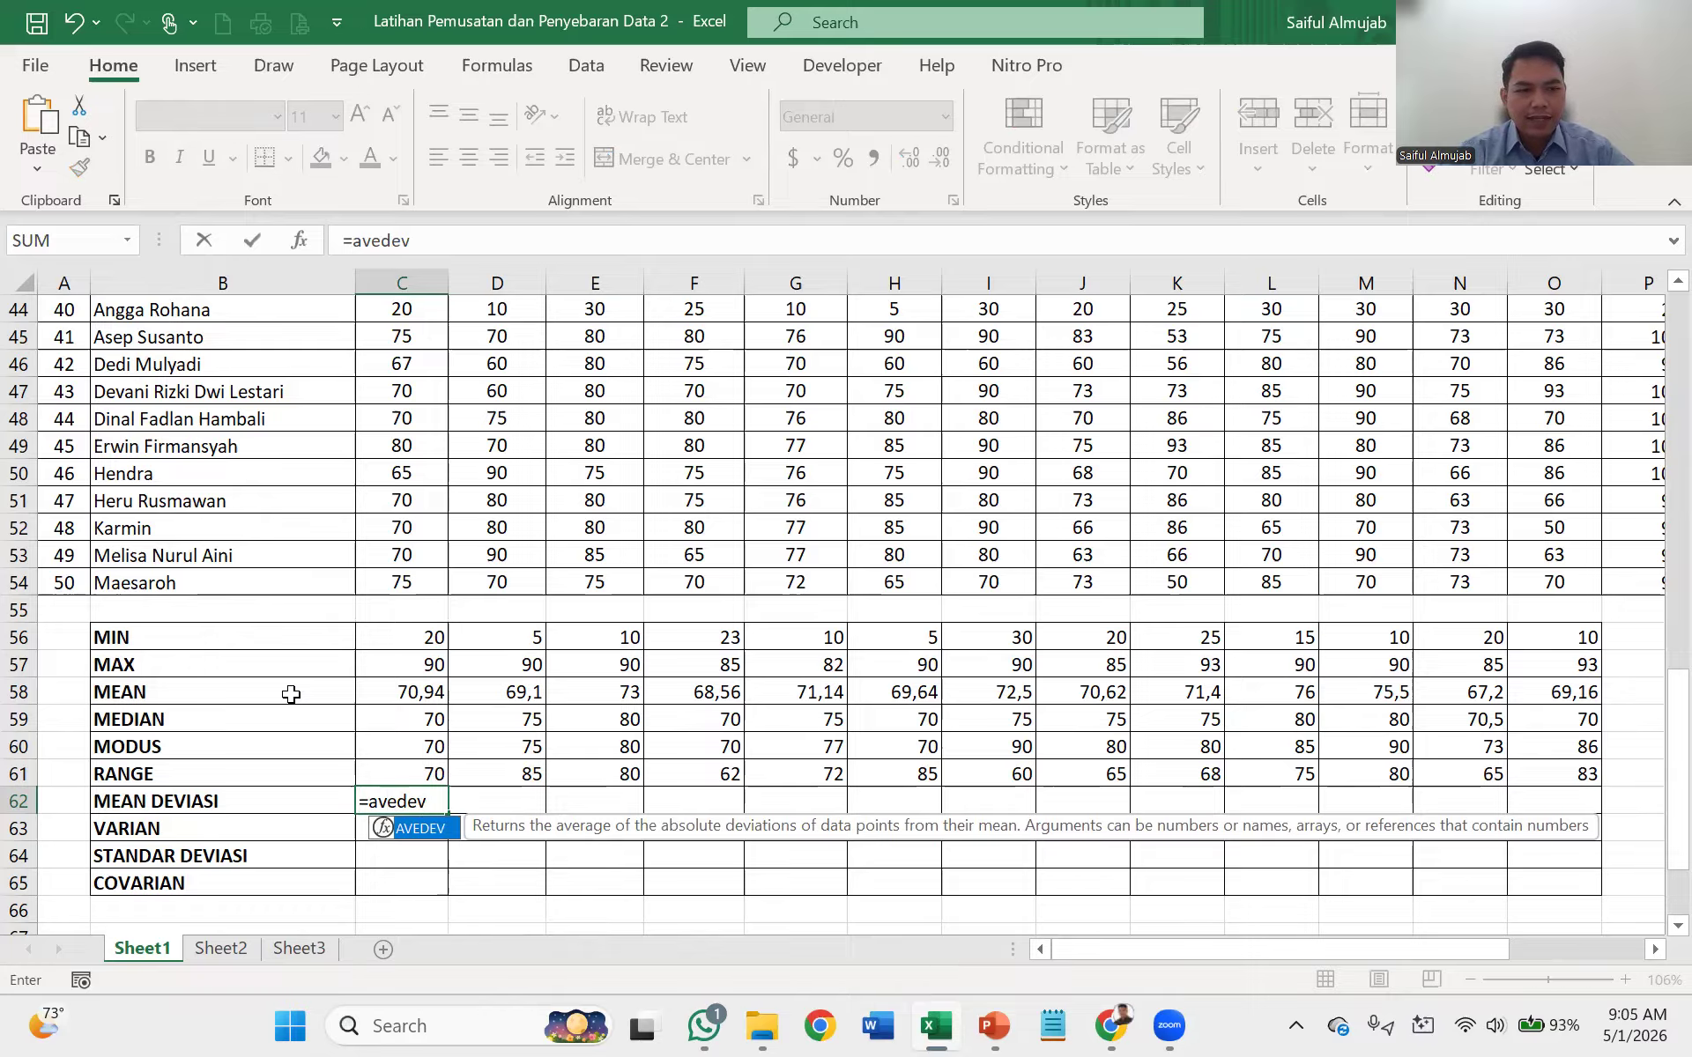
text(()
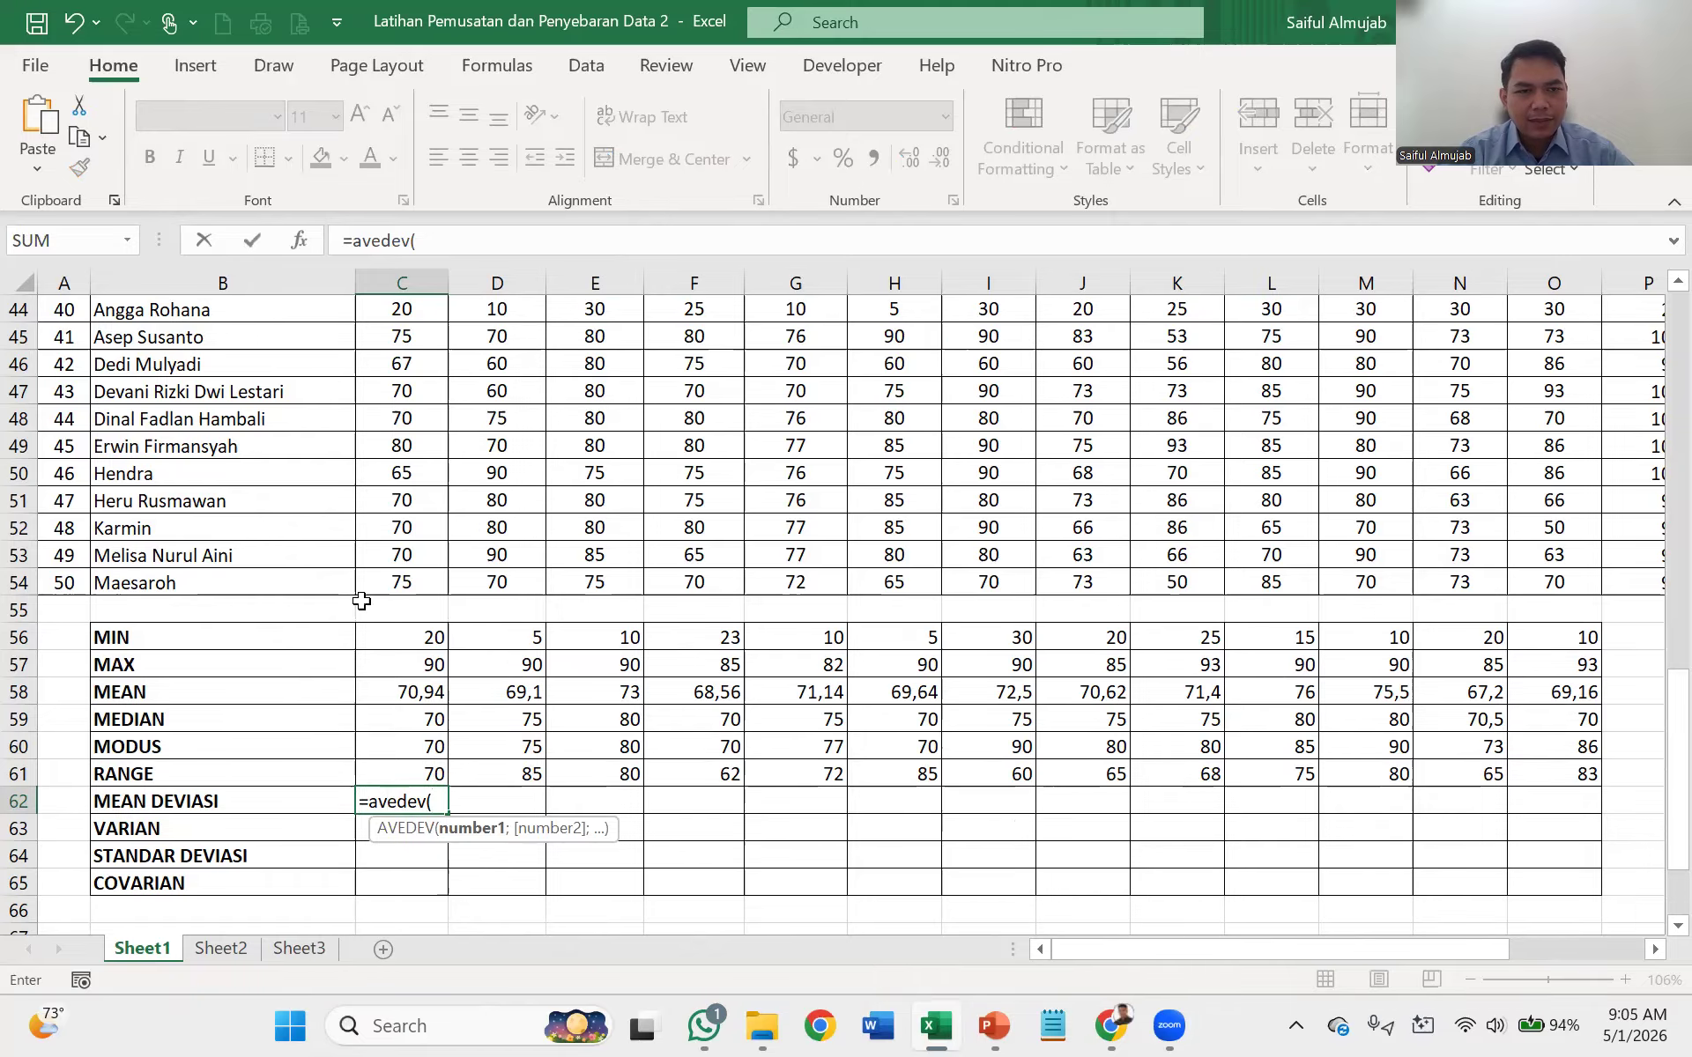
drag(370, 581, 395, 342)
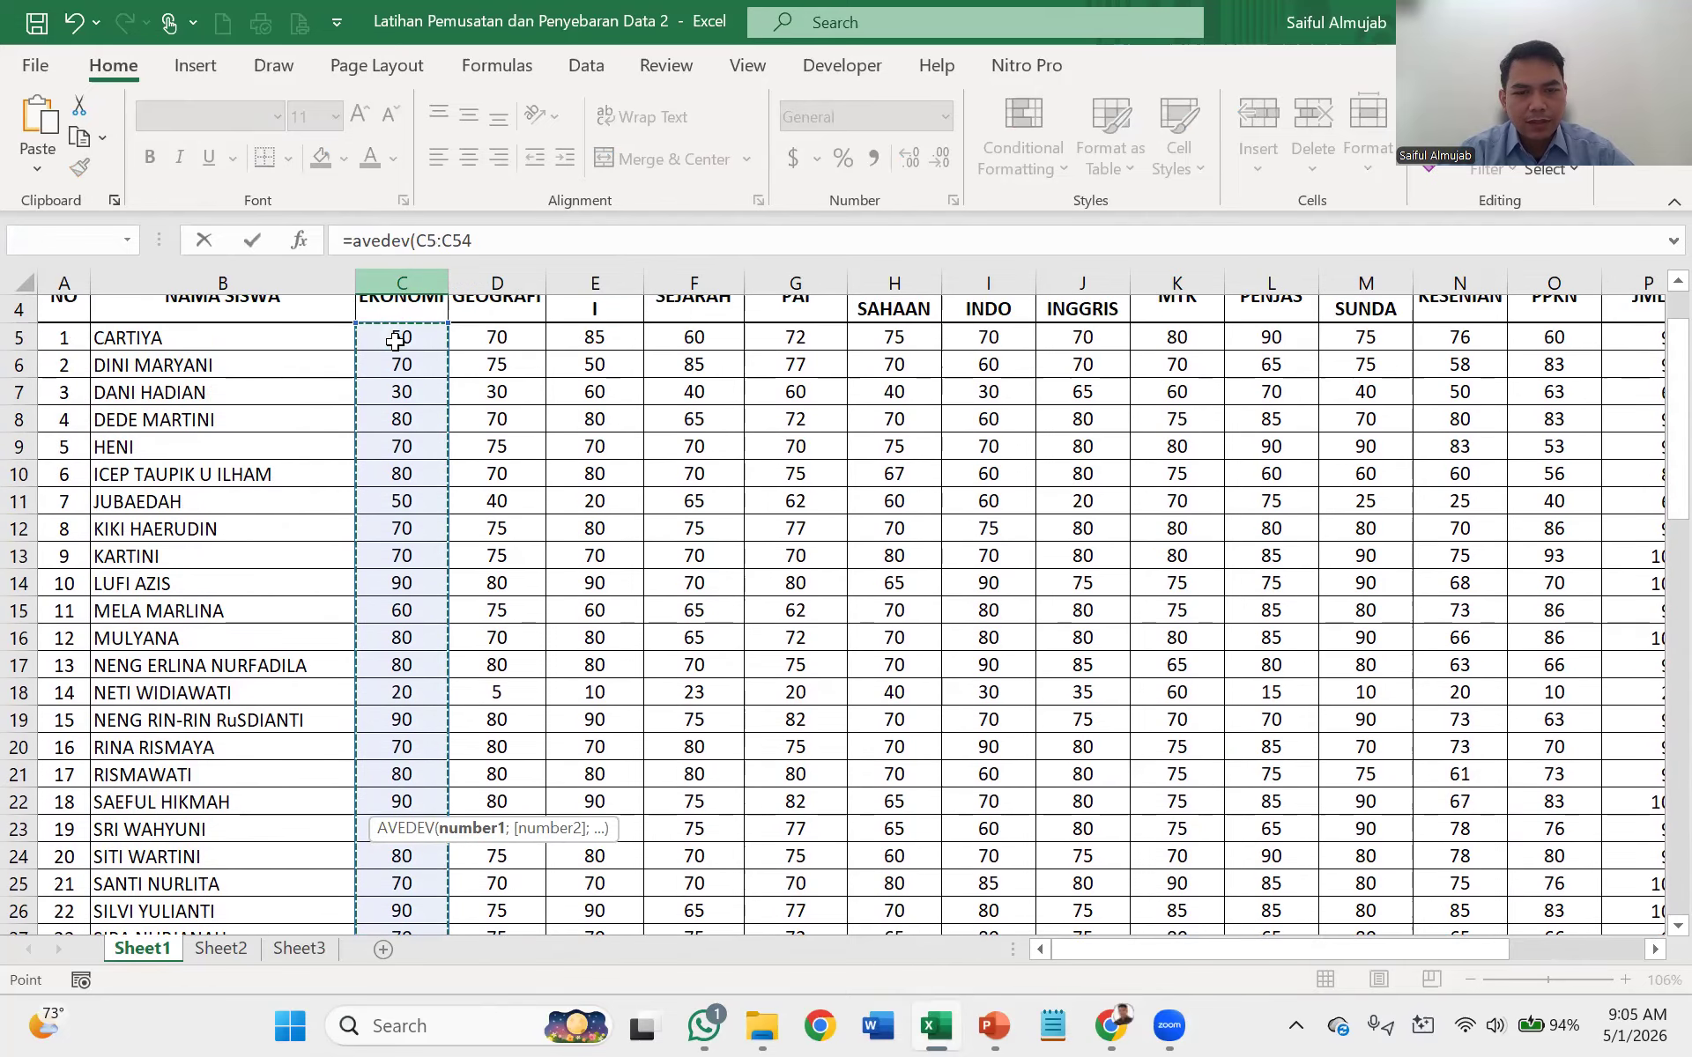
text())
key(Return)
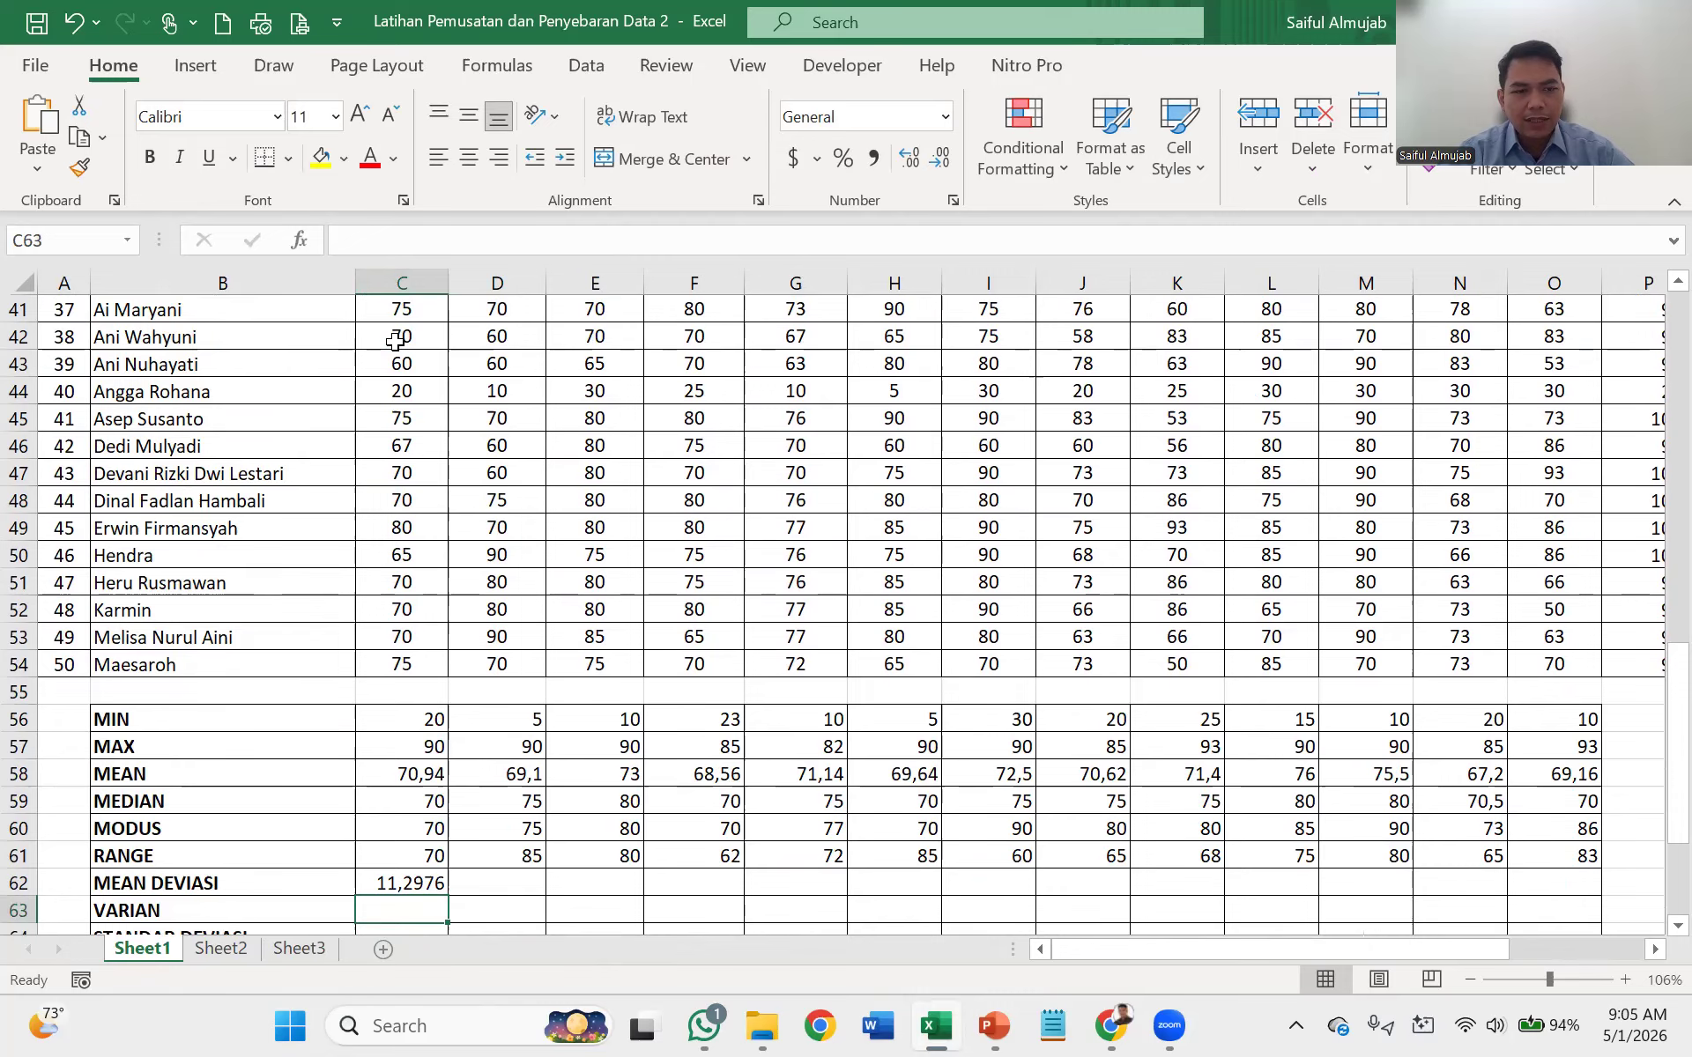
- Copy the AVEDEV formula from C62 across the remaining subject columns to O62
scroll(381, 654, down, 1)
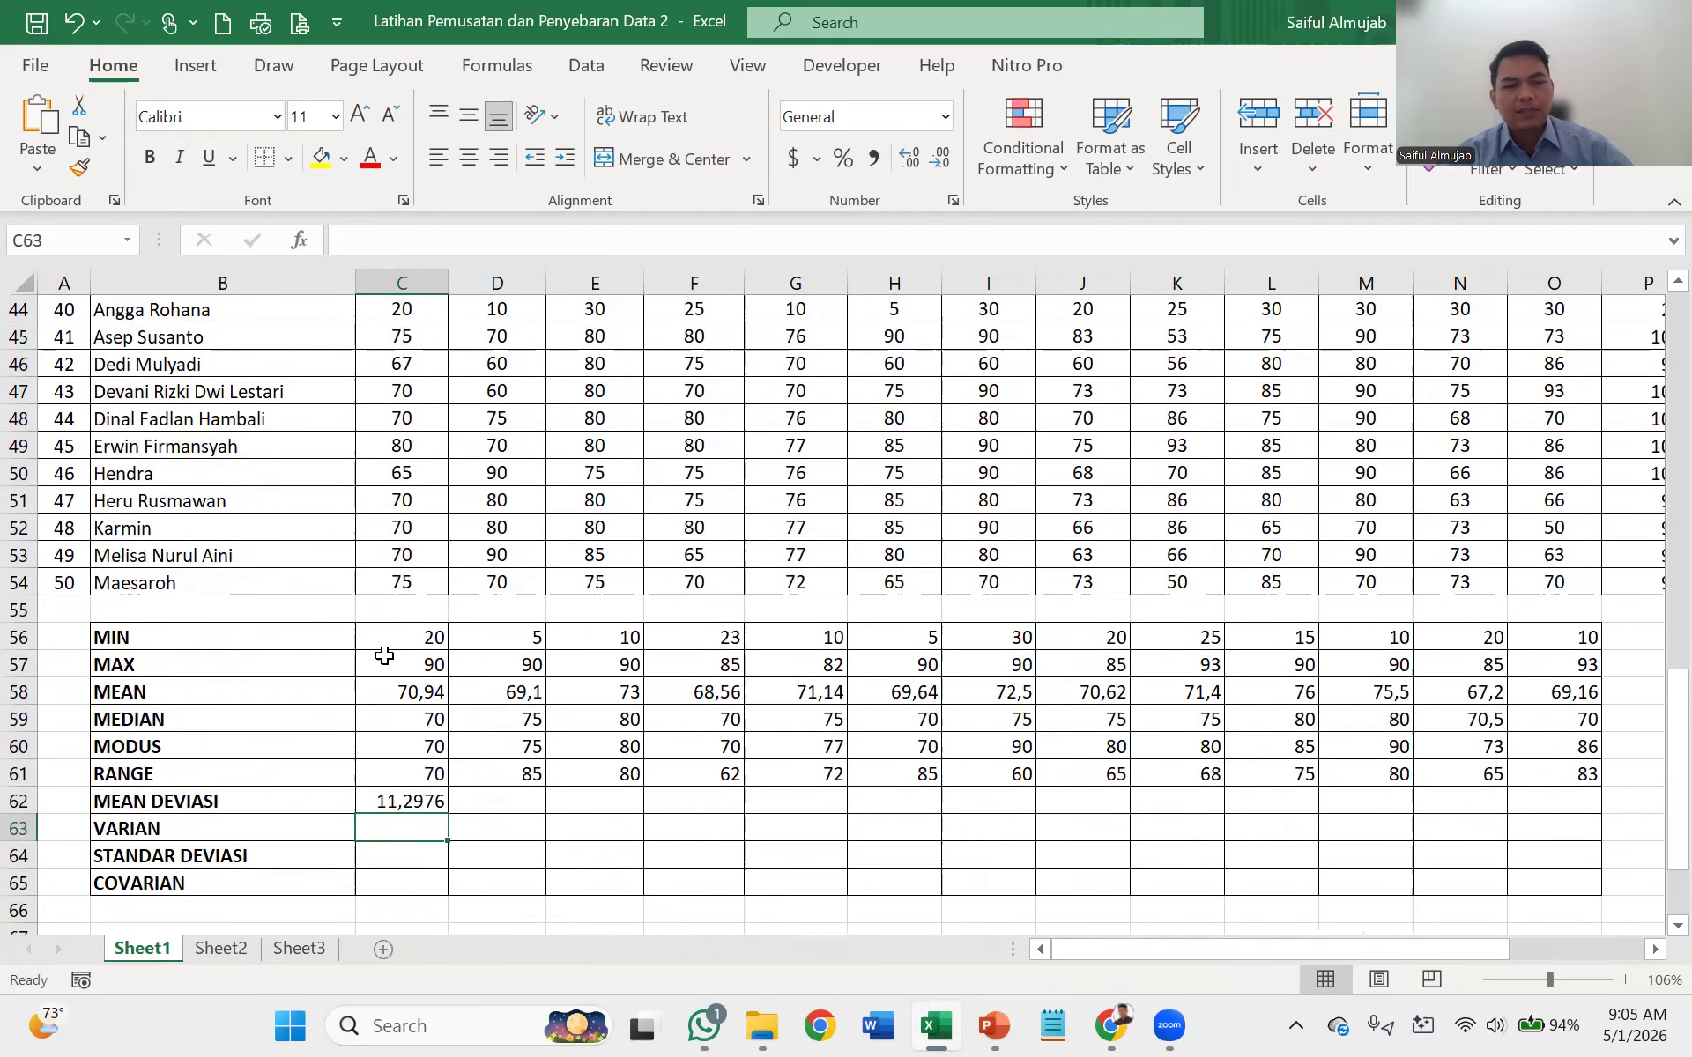
click(440, 803)
drag(448, 814, 1557, 803)
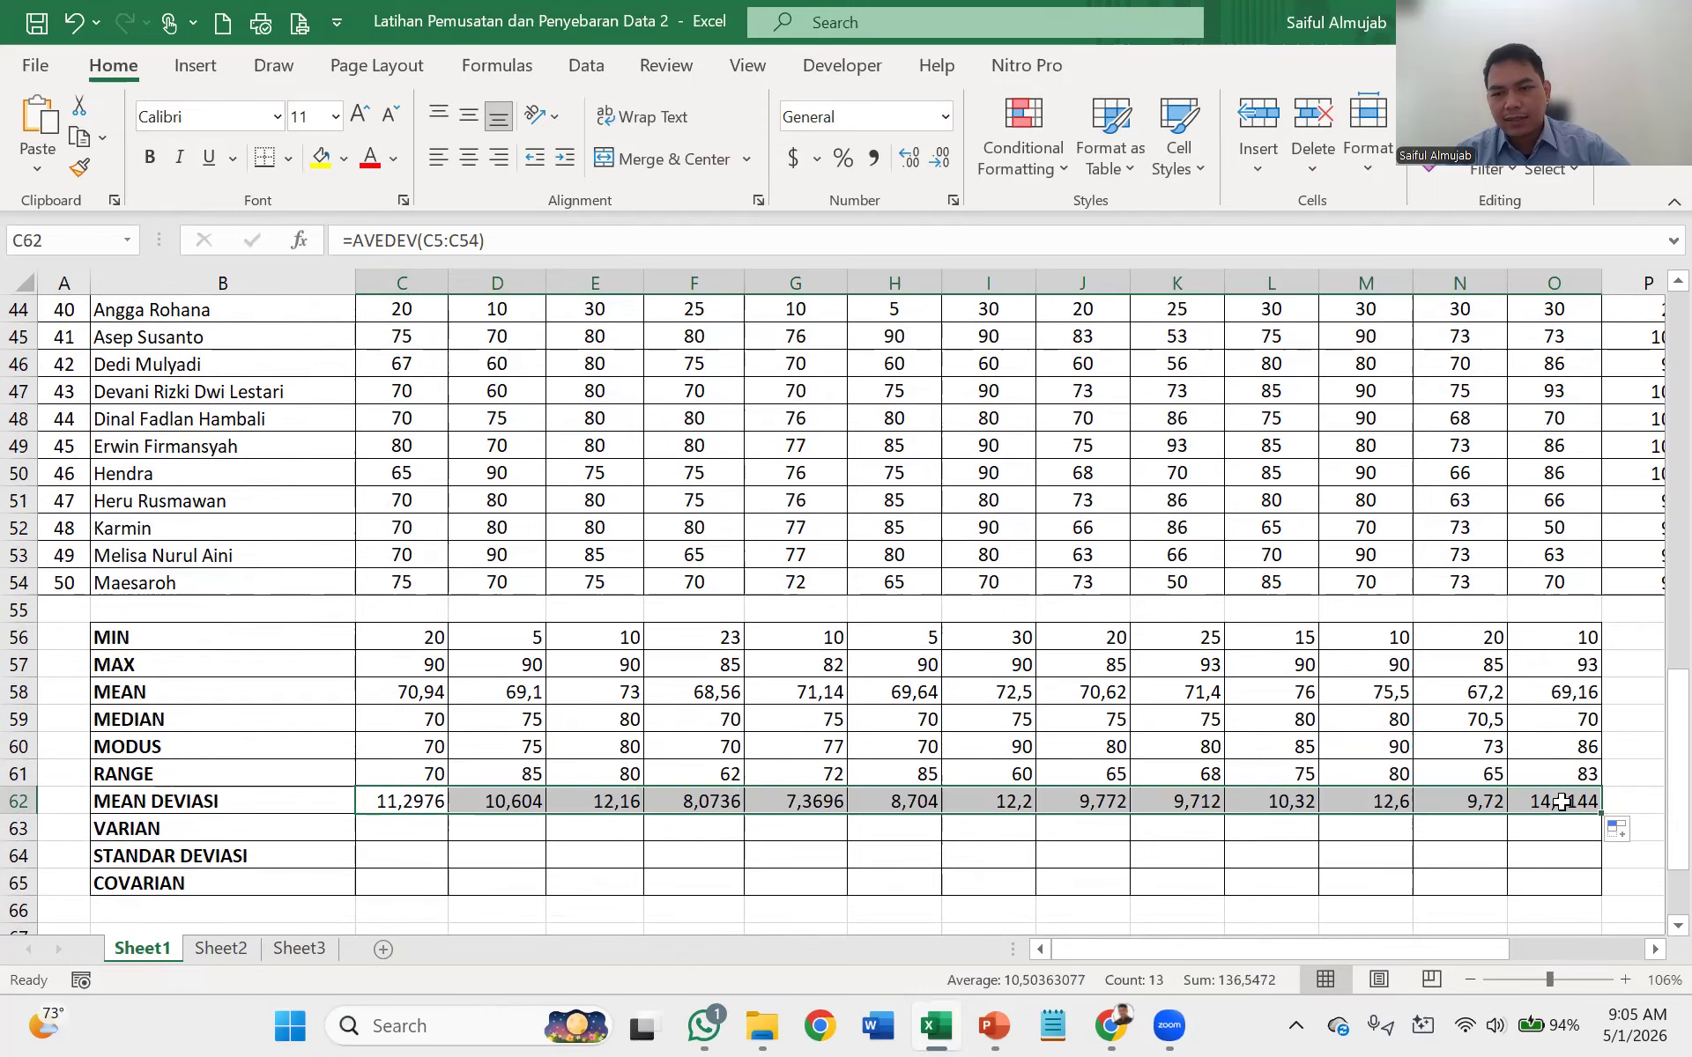
- Examine the mean deviations in row 62, comparing the BAHASA SUNDA, KESENIAN, PPKN and SEJARAH columns
click(1336, 805)
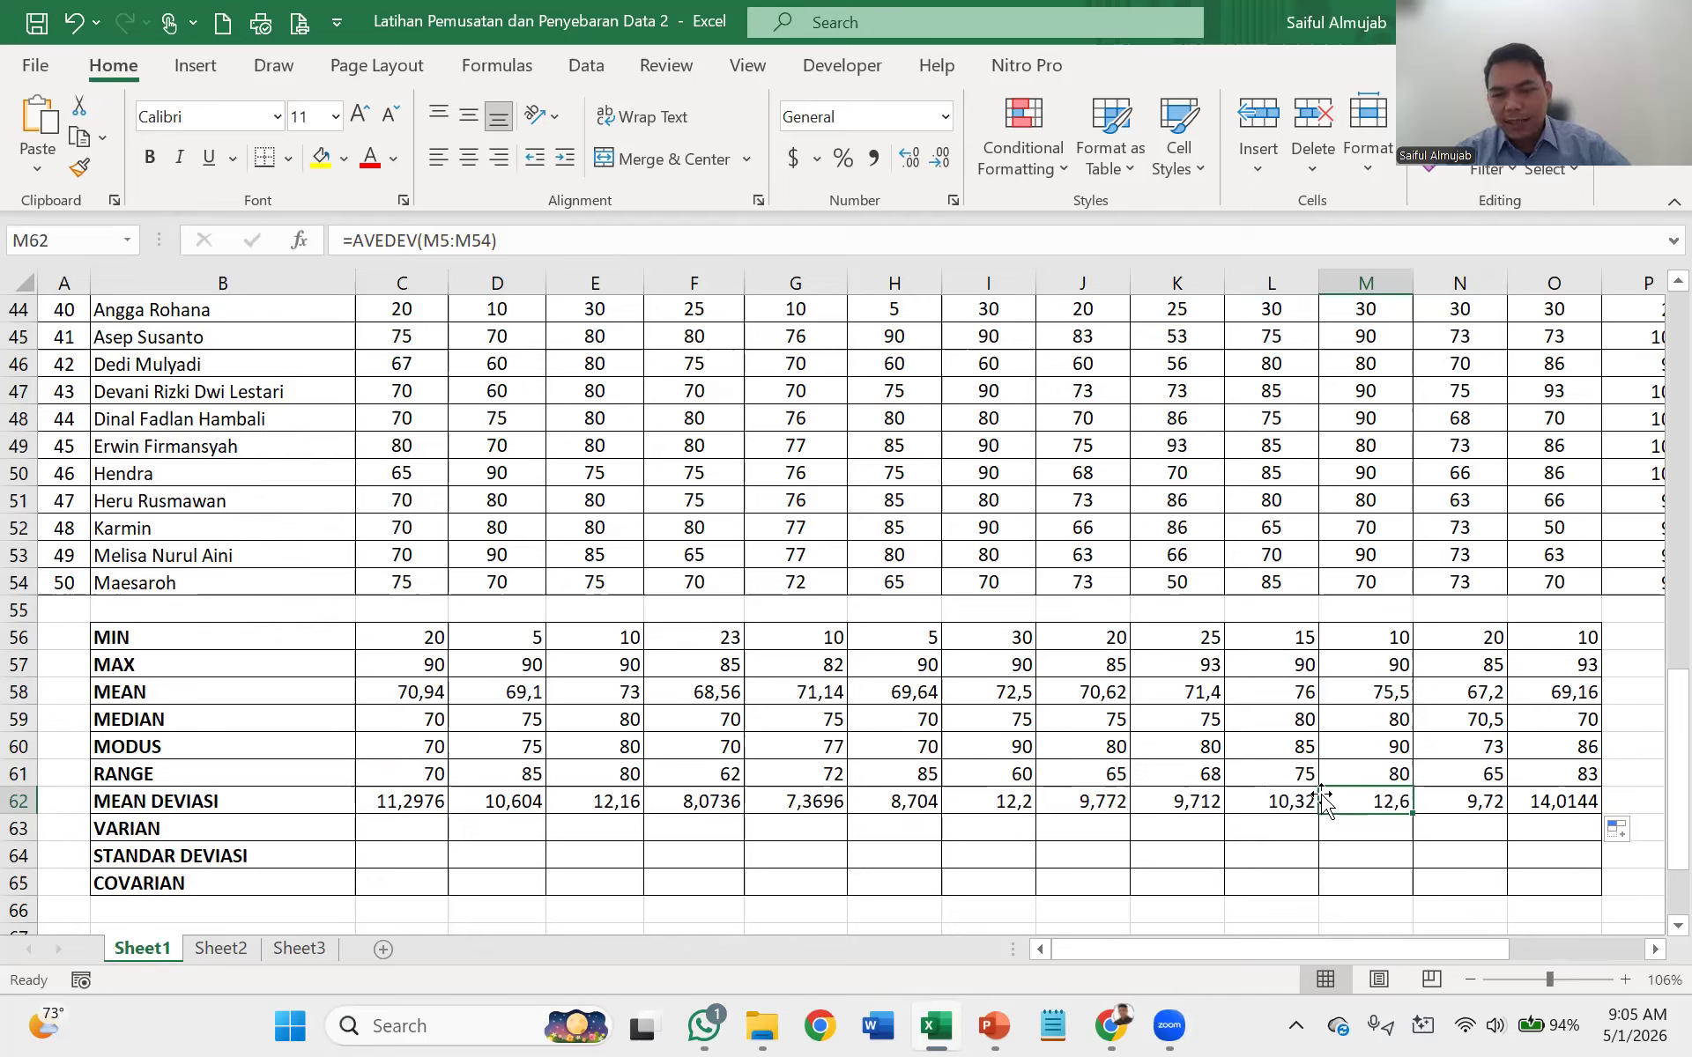
click(1454, 803)
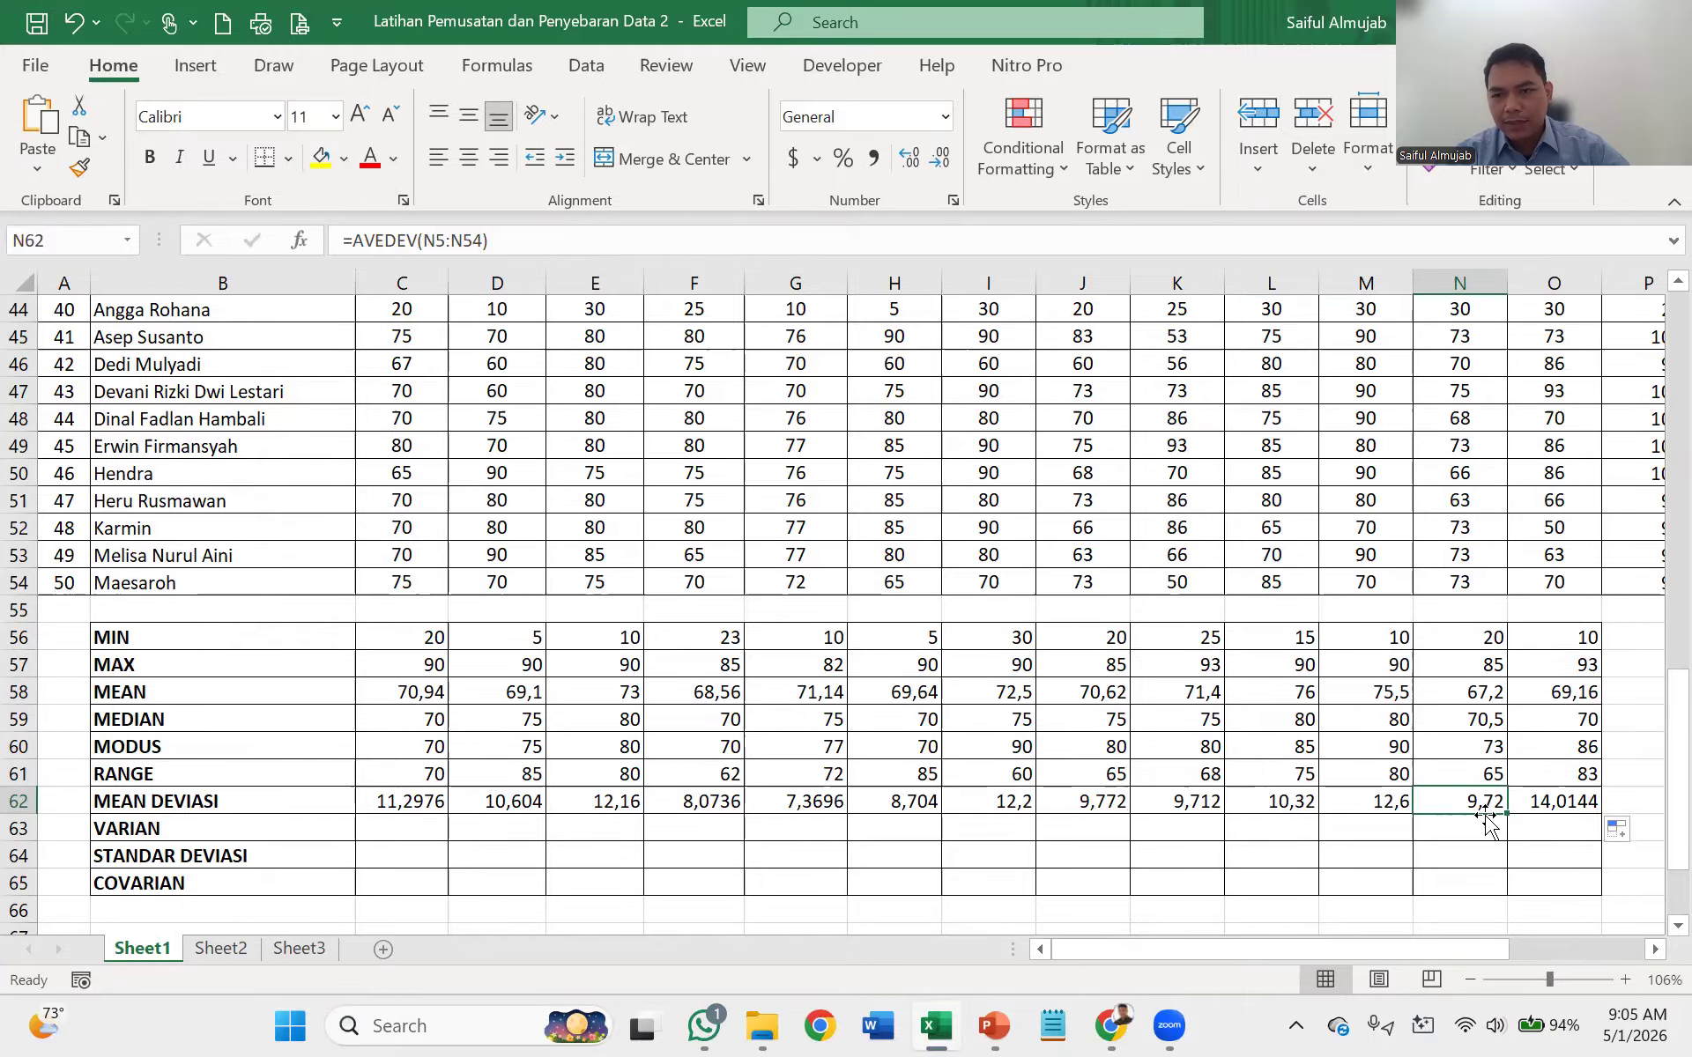
mouse_move(1674, 766)
mouse_down()
mouse_move(1643, 574)
mouse_move(1651, 387)
mouse_move(1649, 747)
mouse_up()
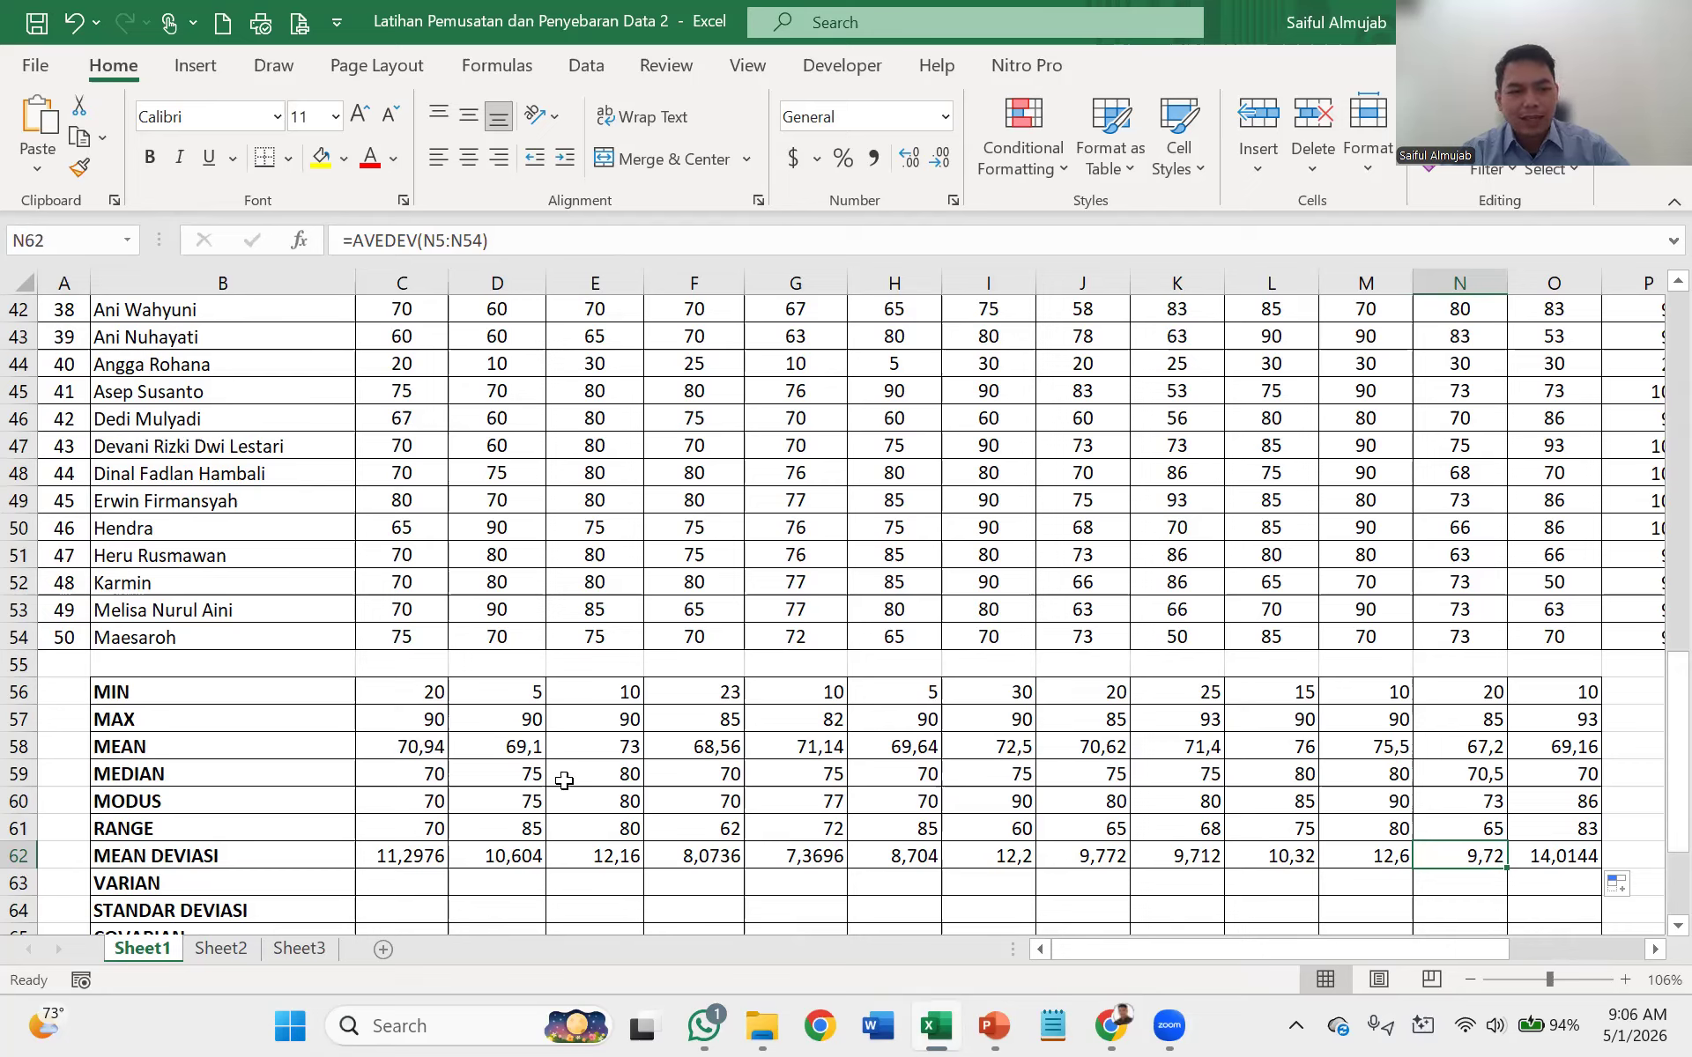
click(391, 884)
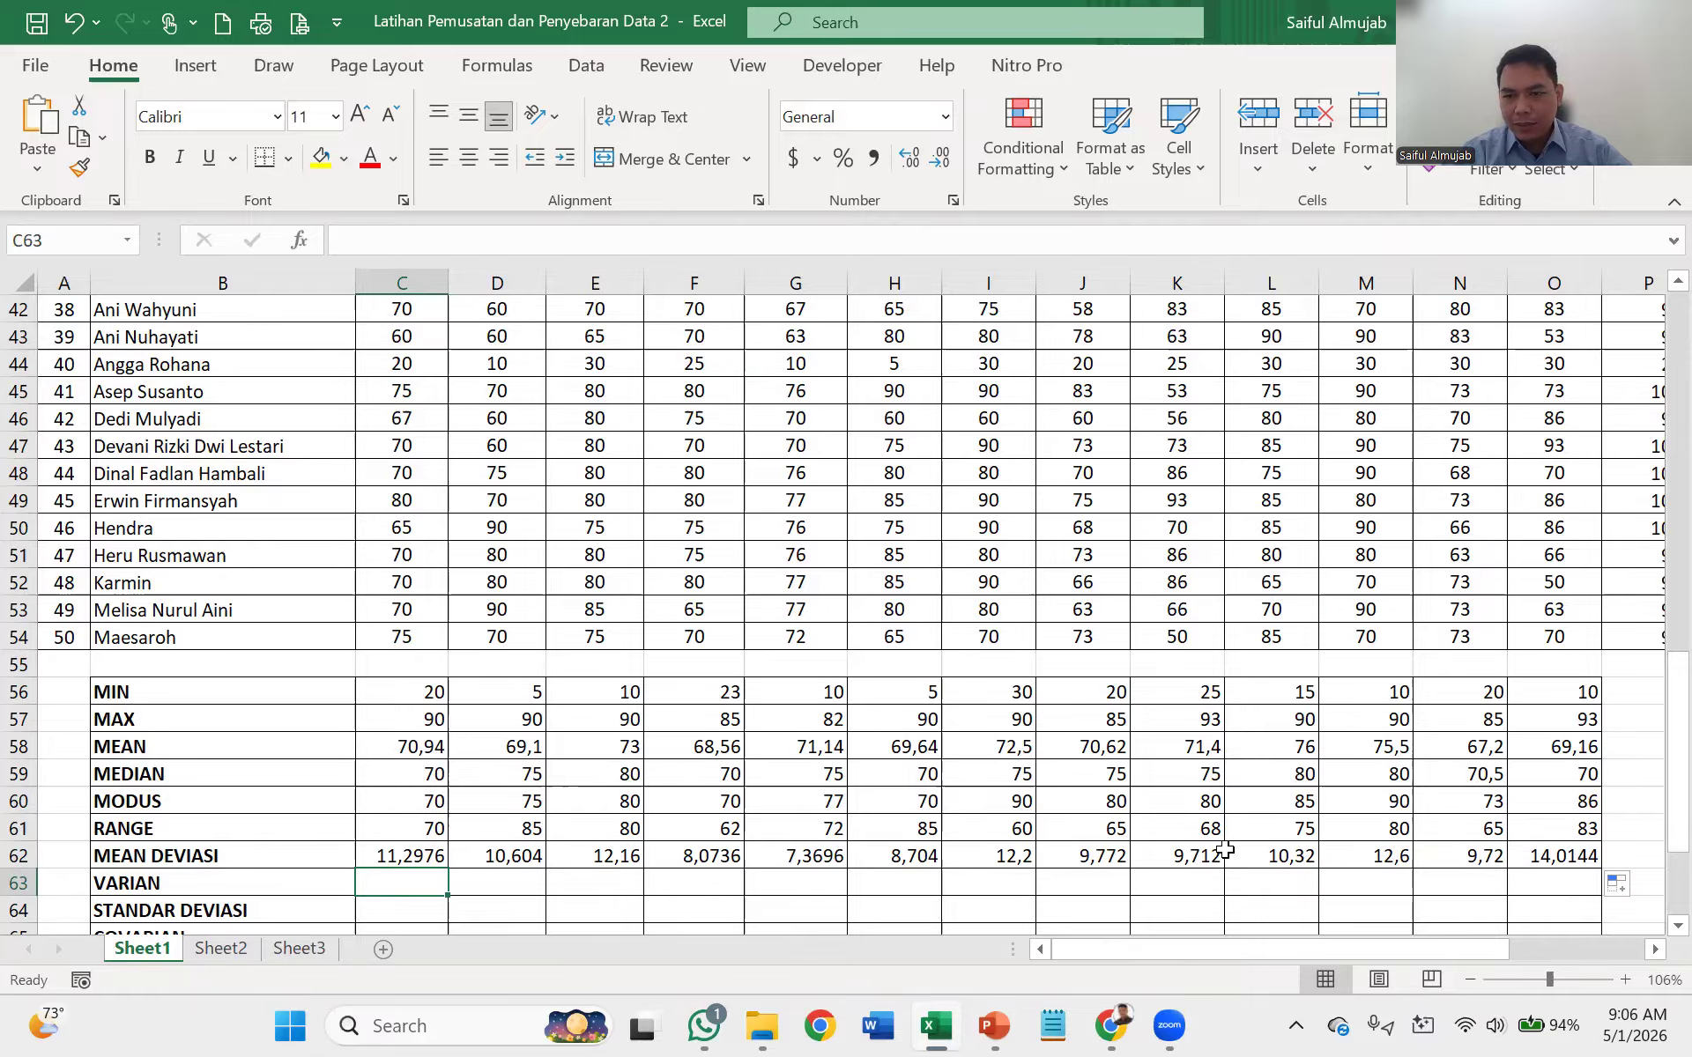
click(1551, 856)
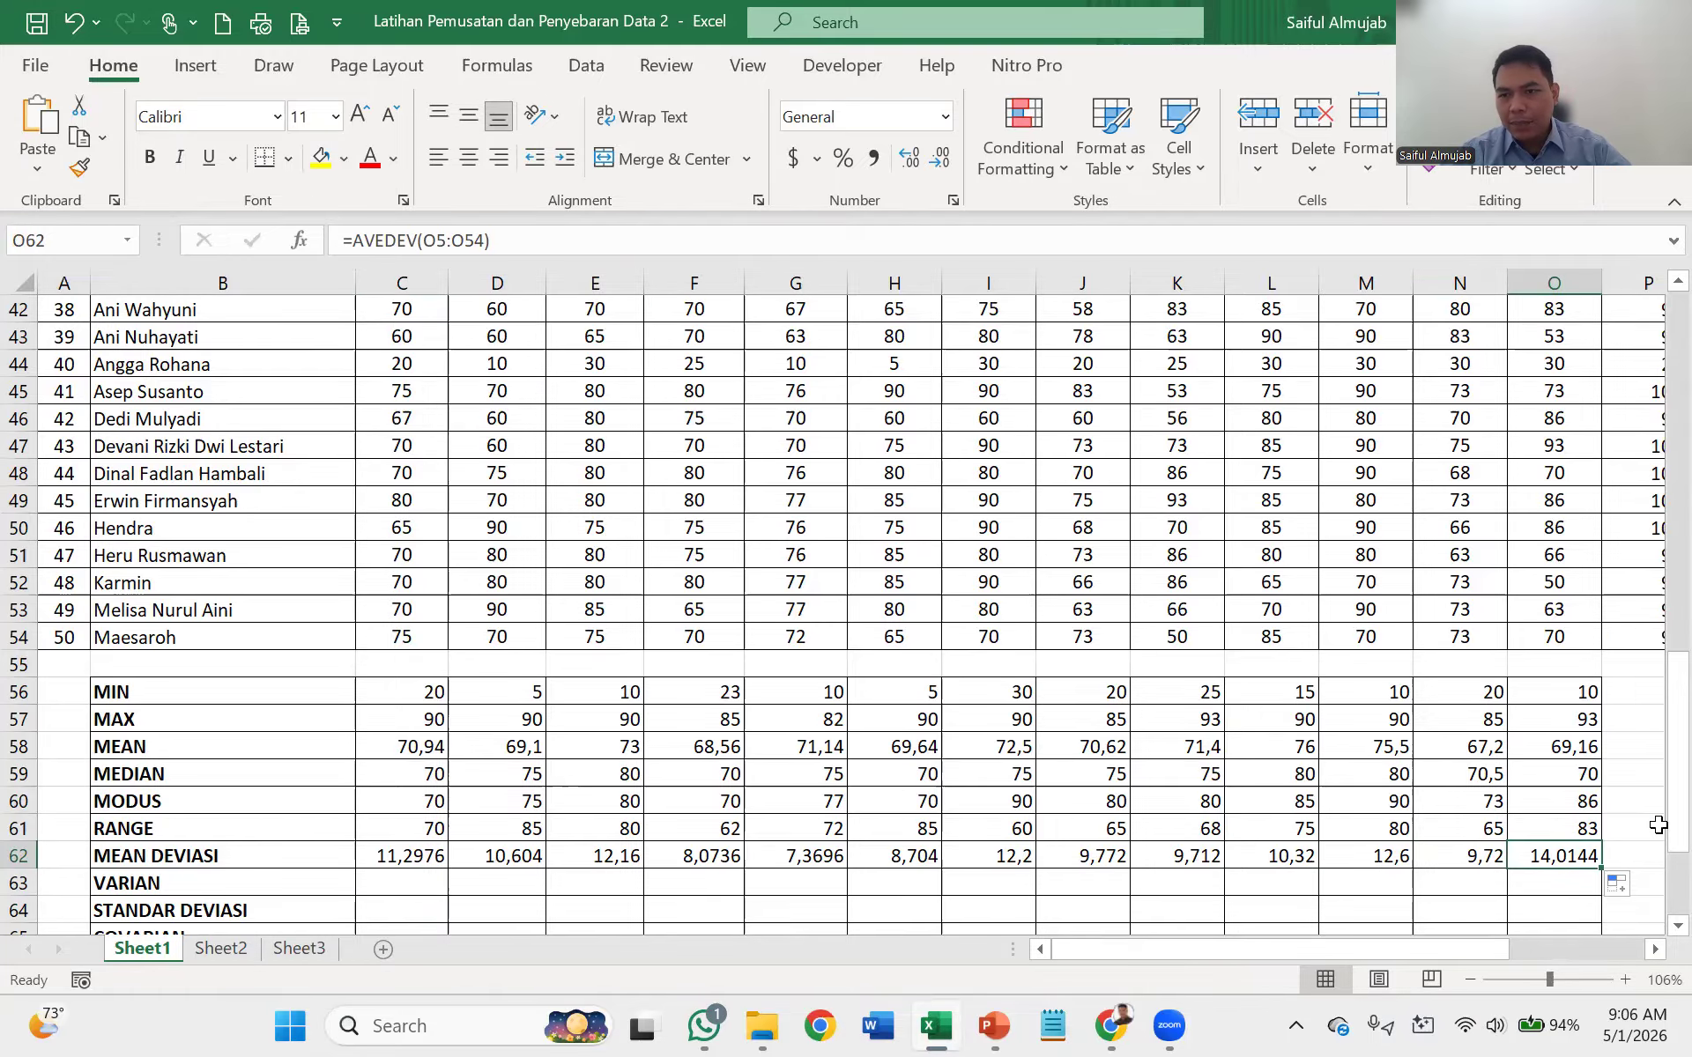
drag(1674, 825, 1653, 890)
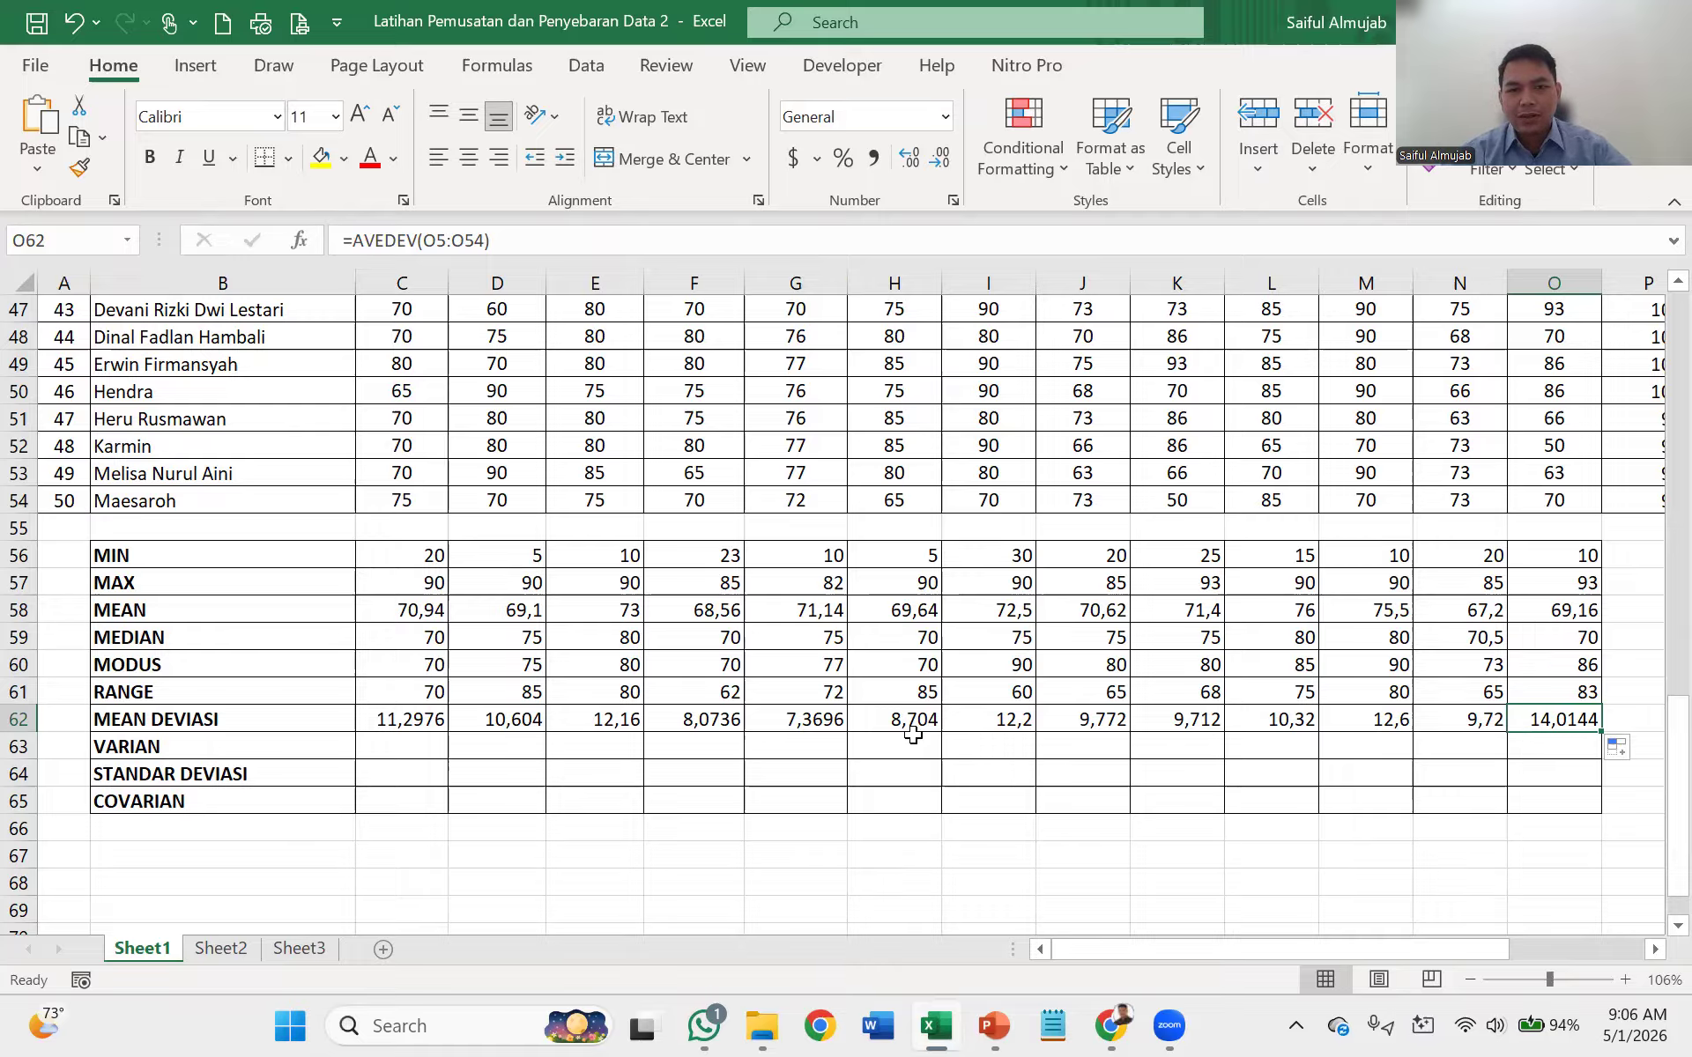
click(721, 721)
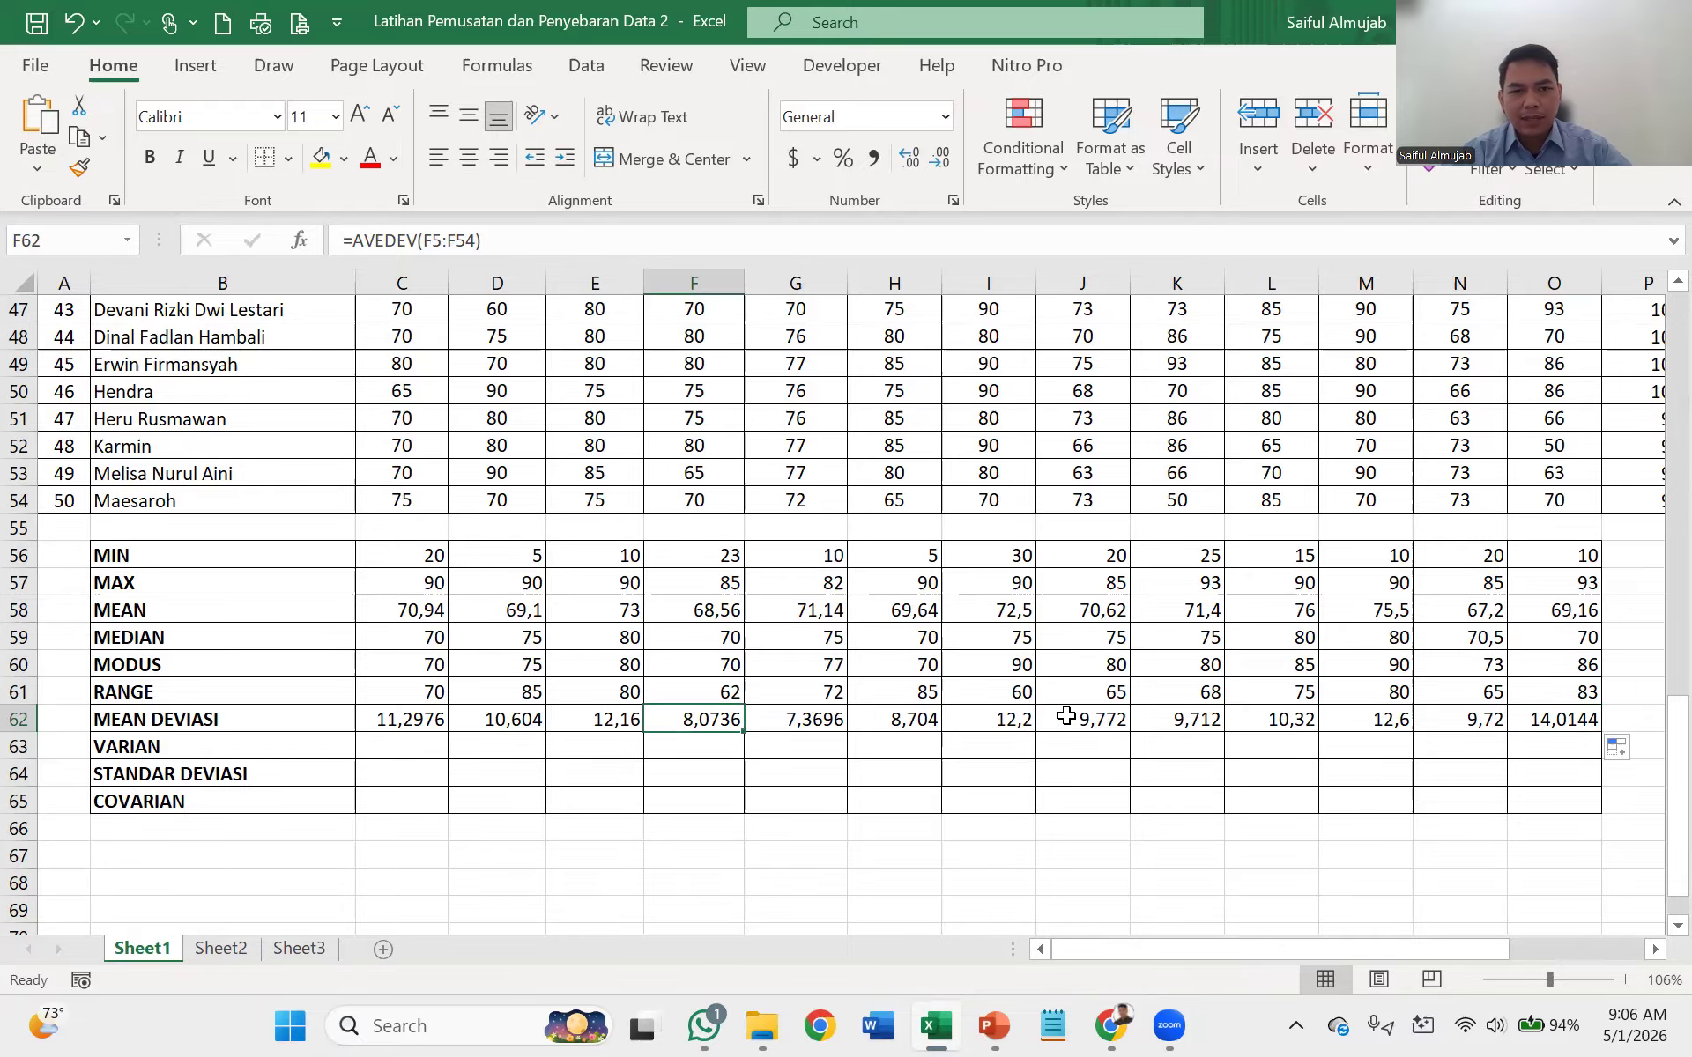
mouse_move(1649, 746)
mouse_down()
mouse_move(1654, 308)
mouse_move(1658, 734)
mouse_up()
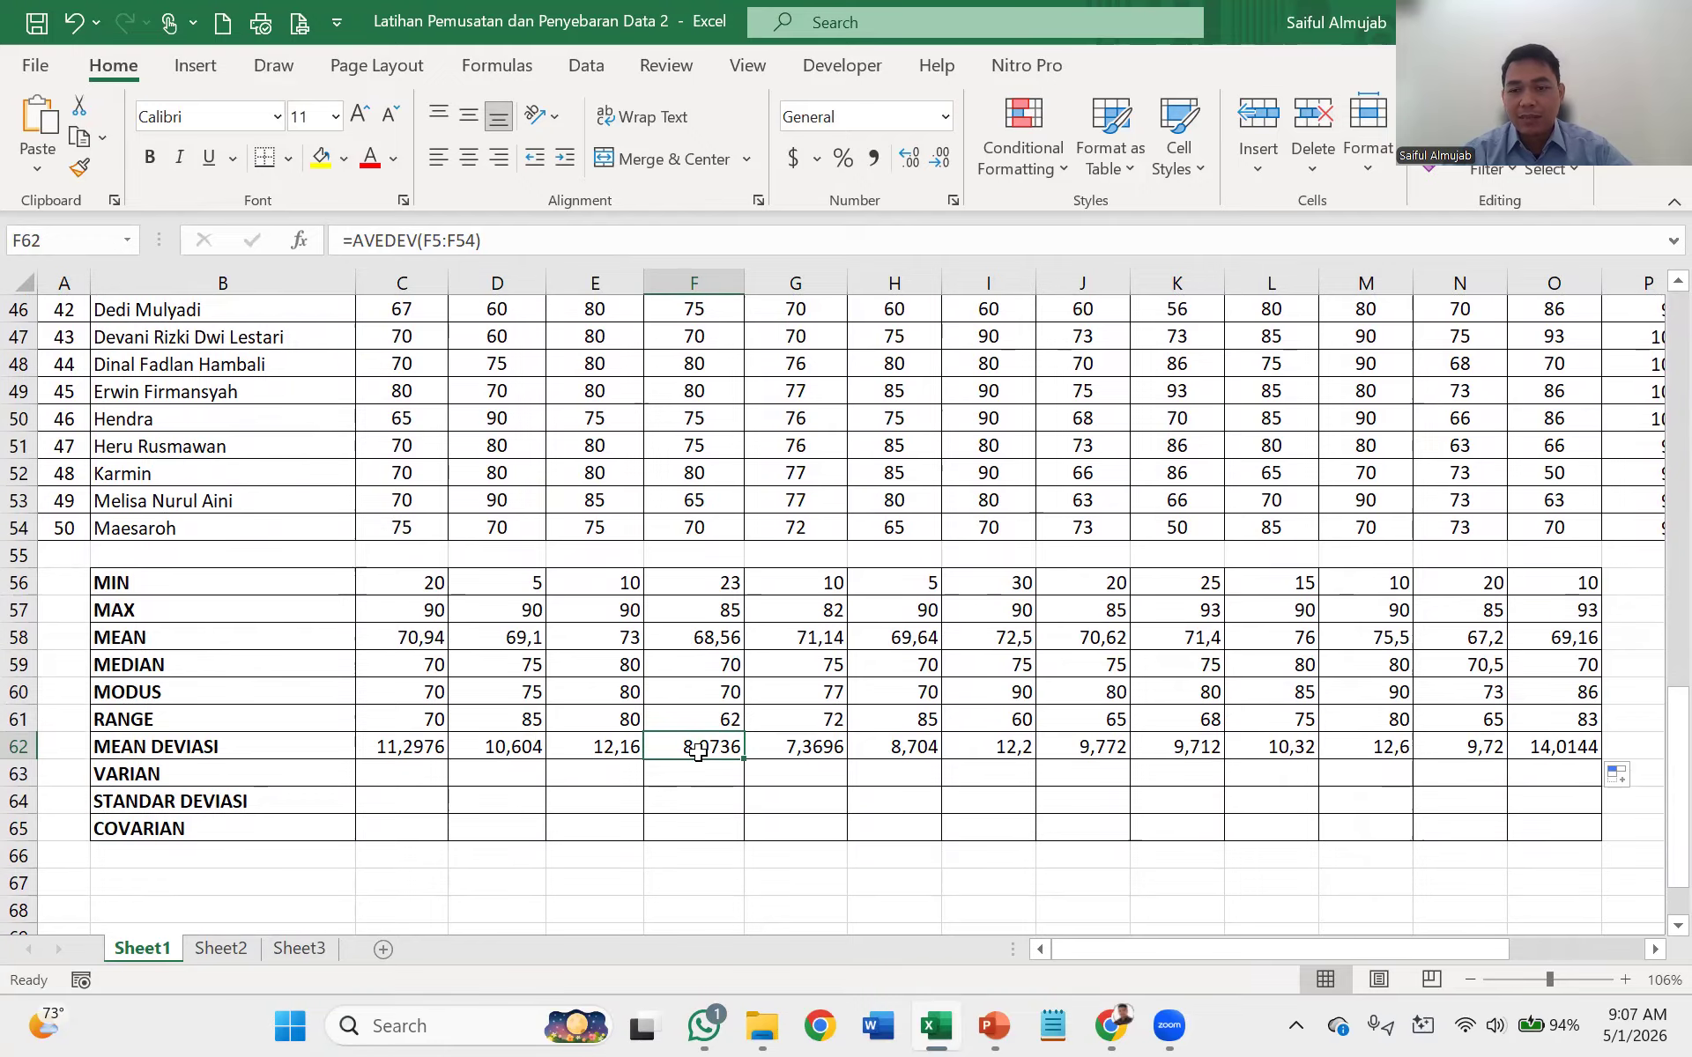
- Calculate the EKONOMI variance in the VARIAN row, cell C63, with =VAR(C5:C54), and copy it across the remaining subjects to O63
click(386, 779)
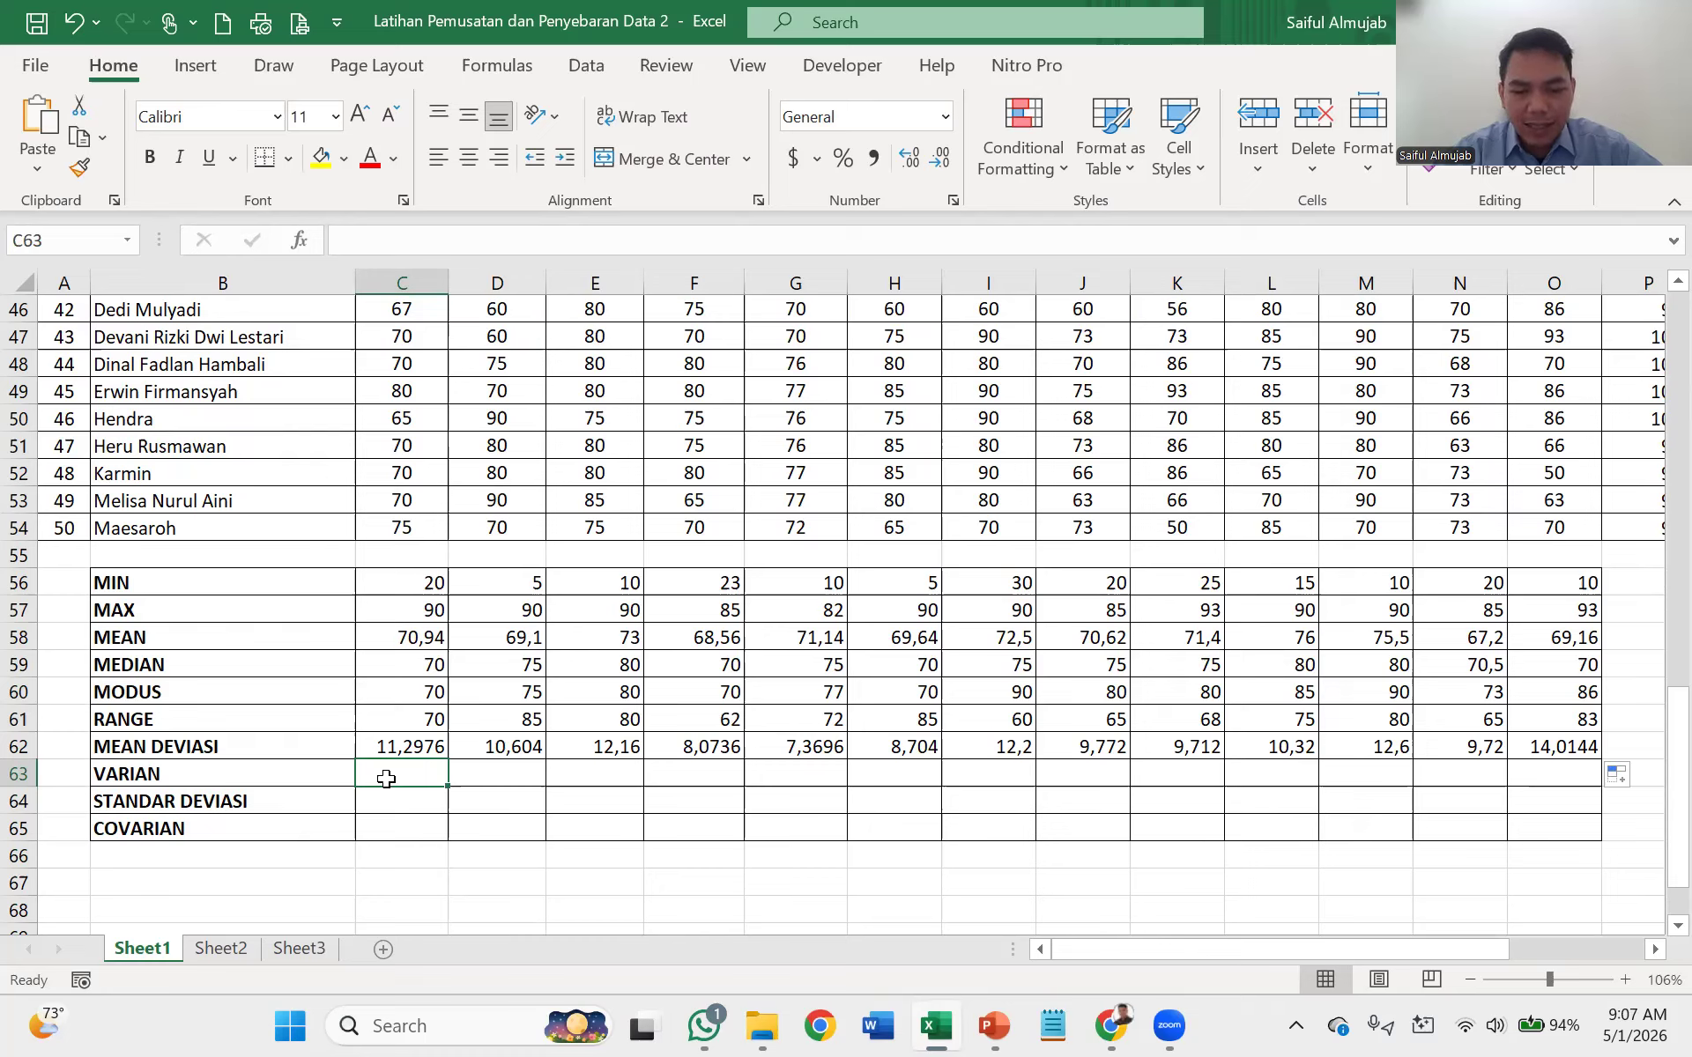
text(=)
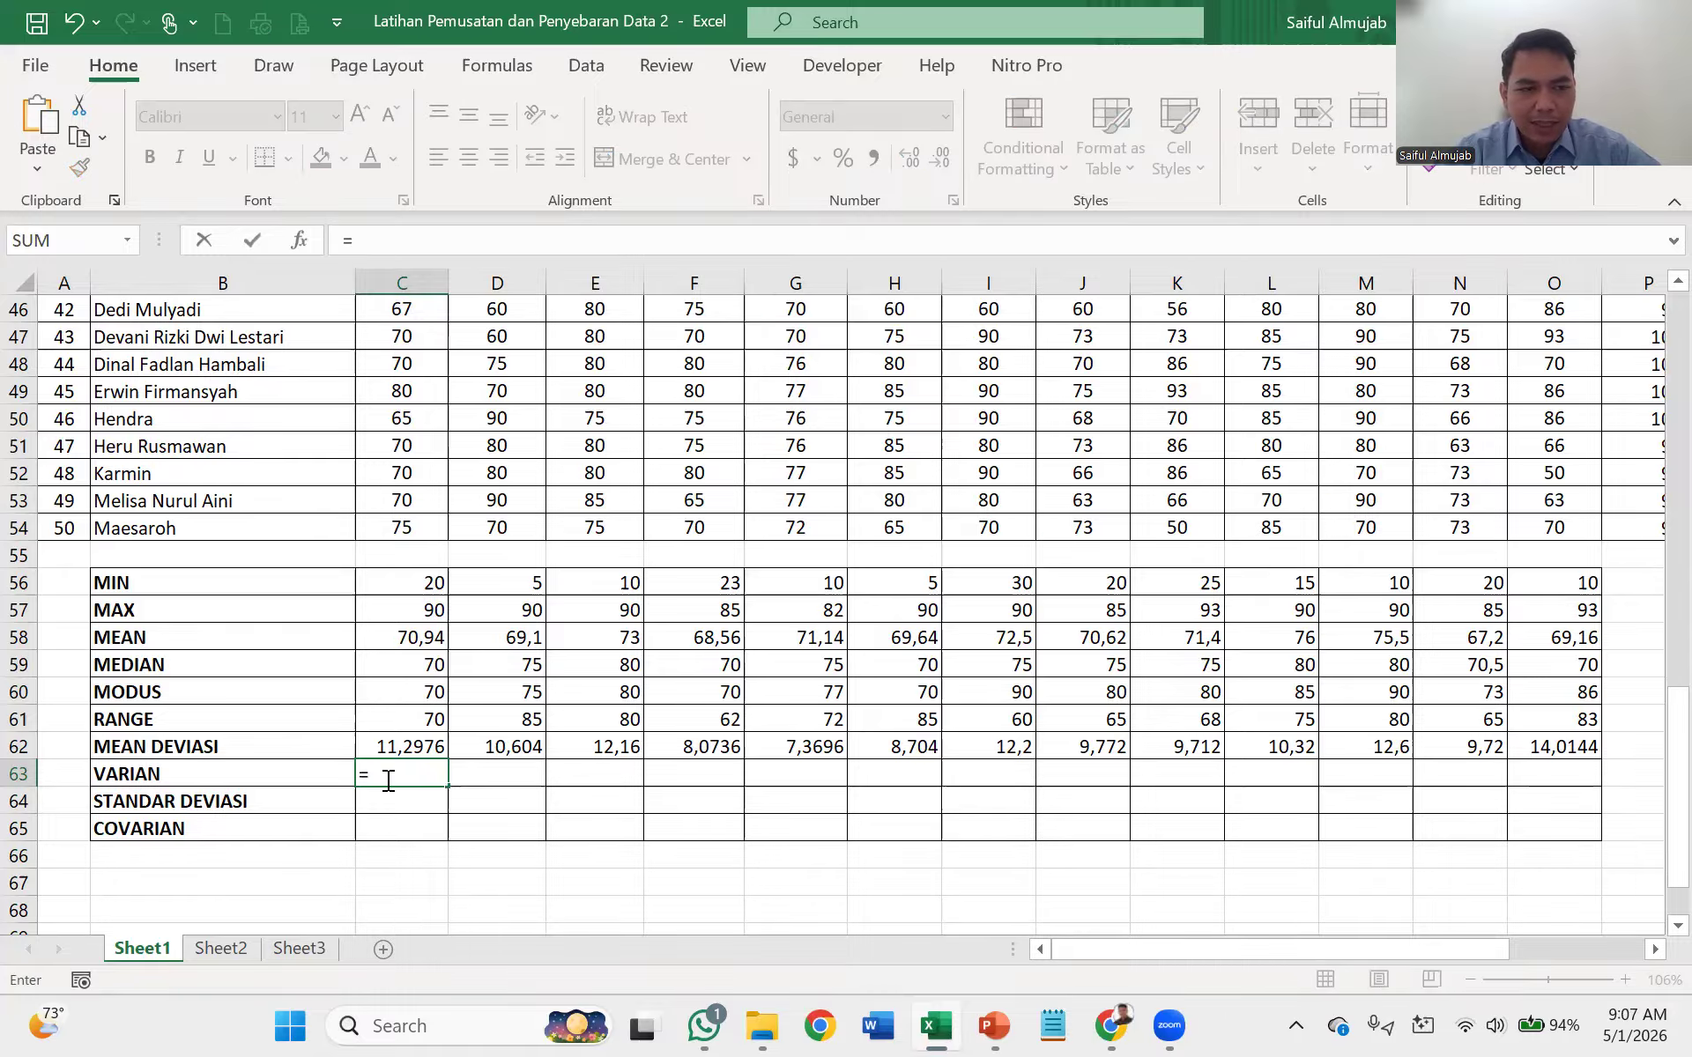
text(var)
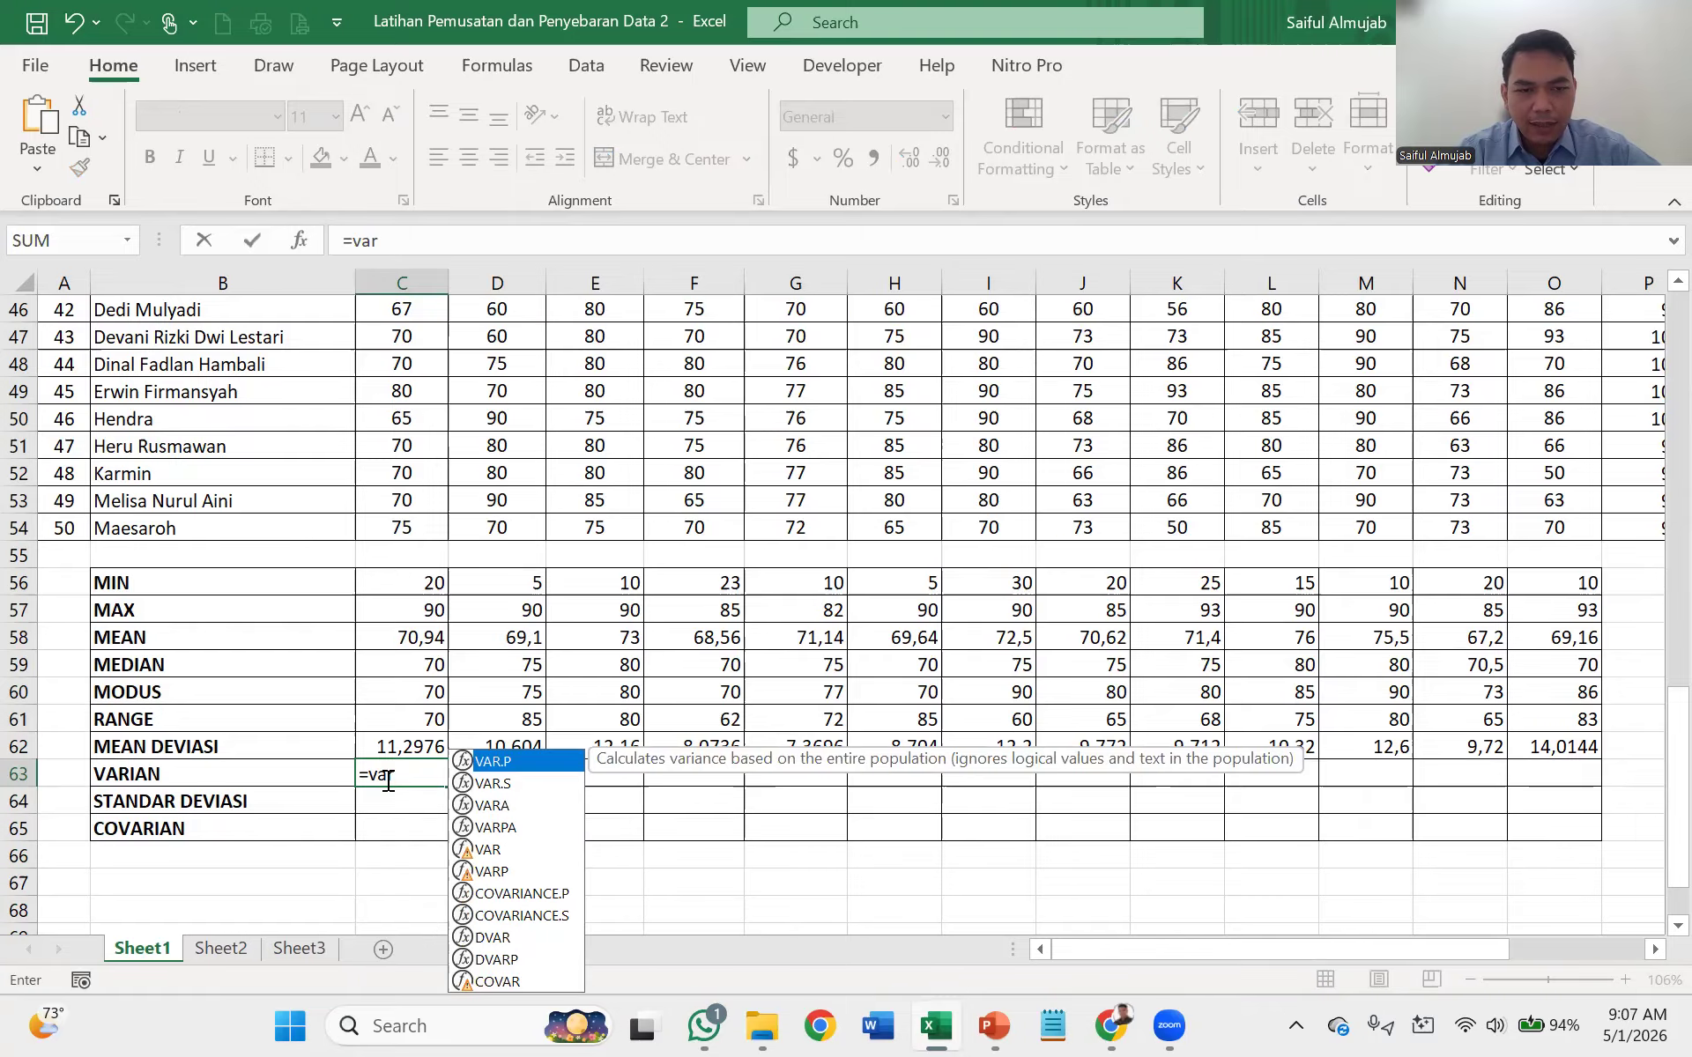
text(()
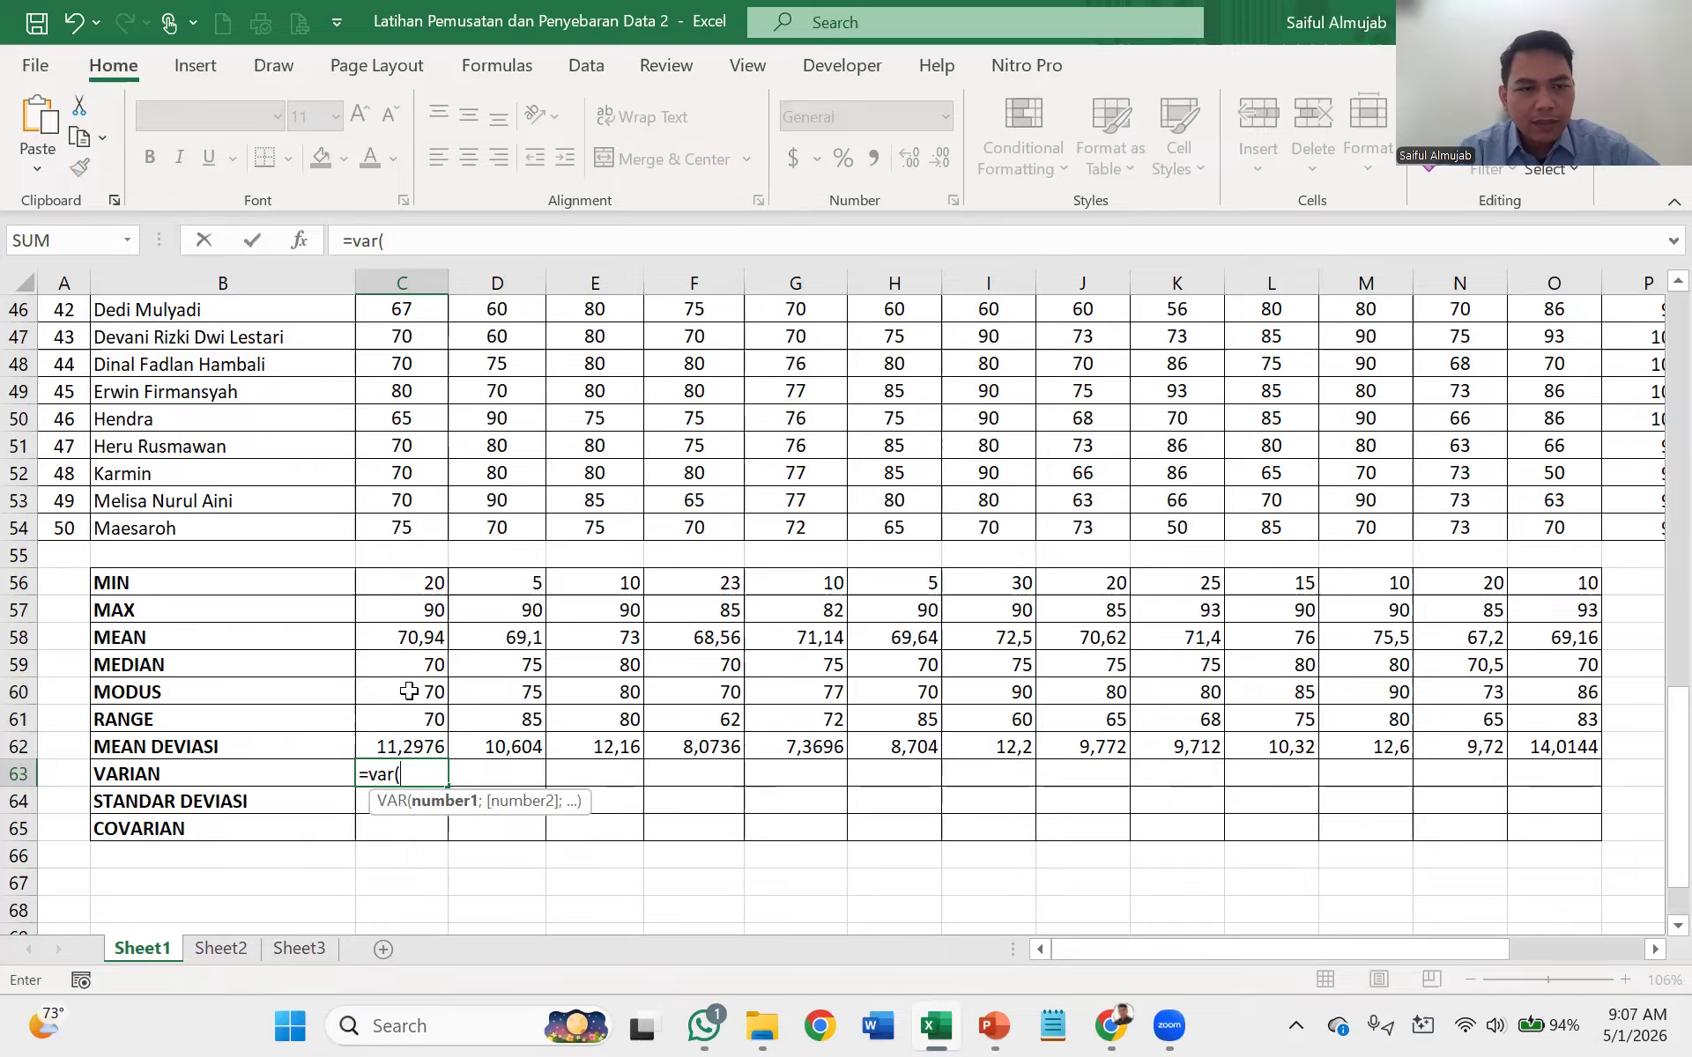
drag(408, 526, 404, 431)
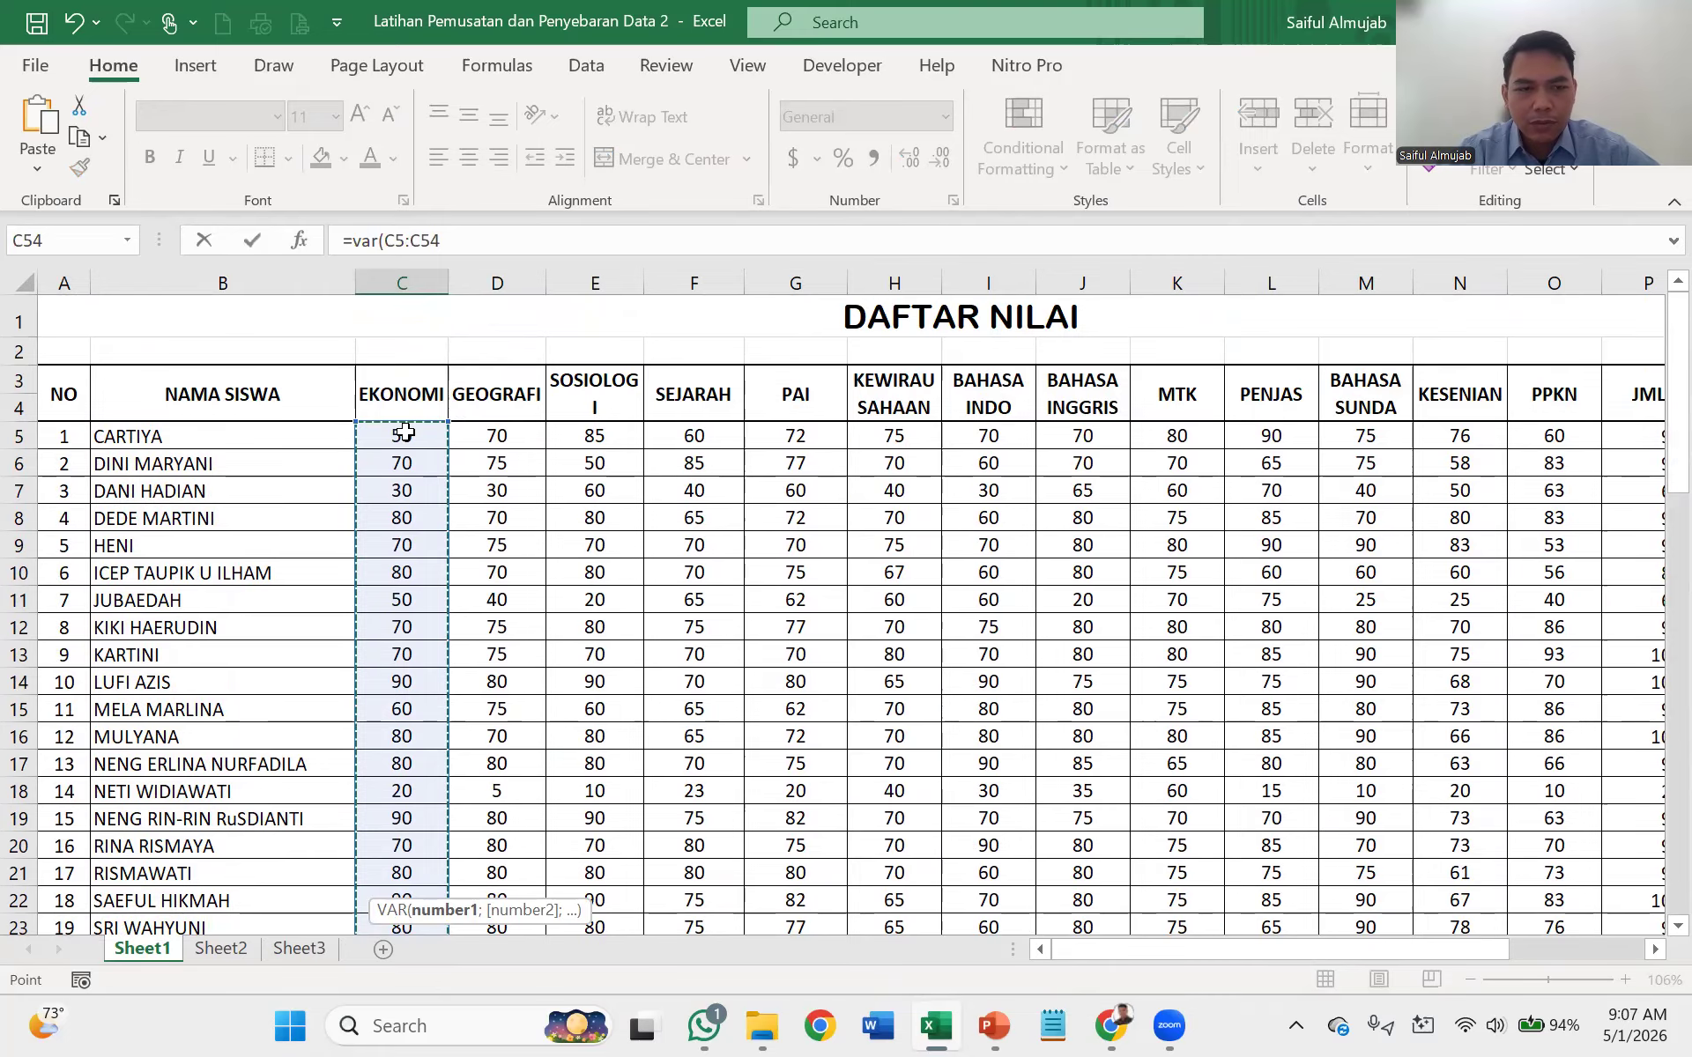
key(Return)
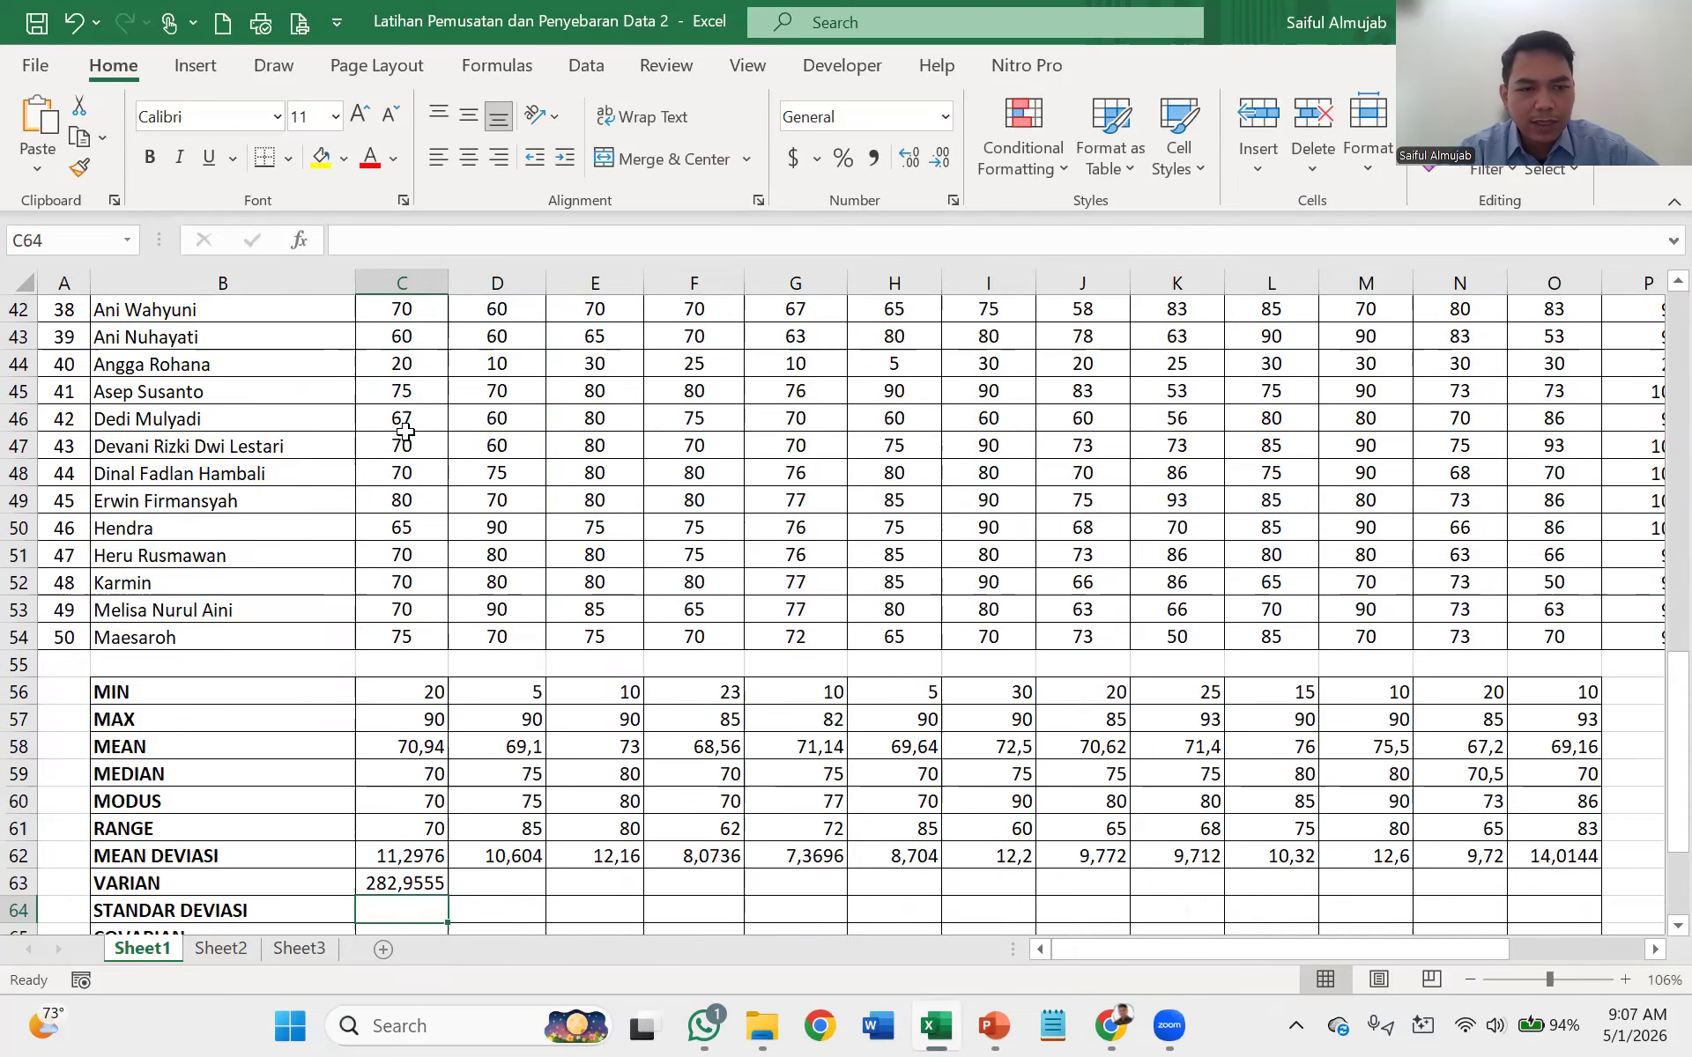
click(416, 883)
drag(447, 895, 1568, 888)
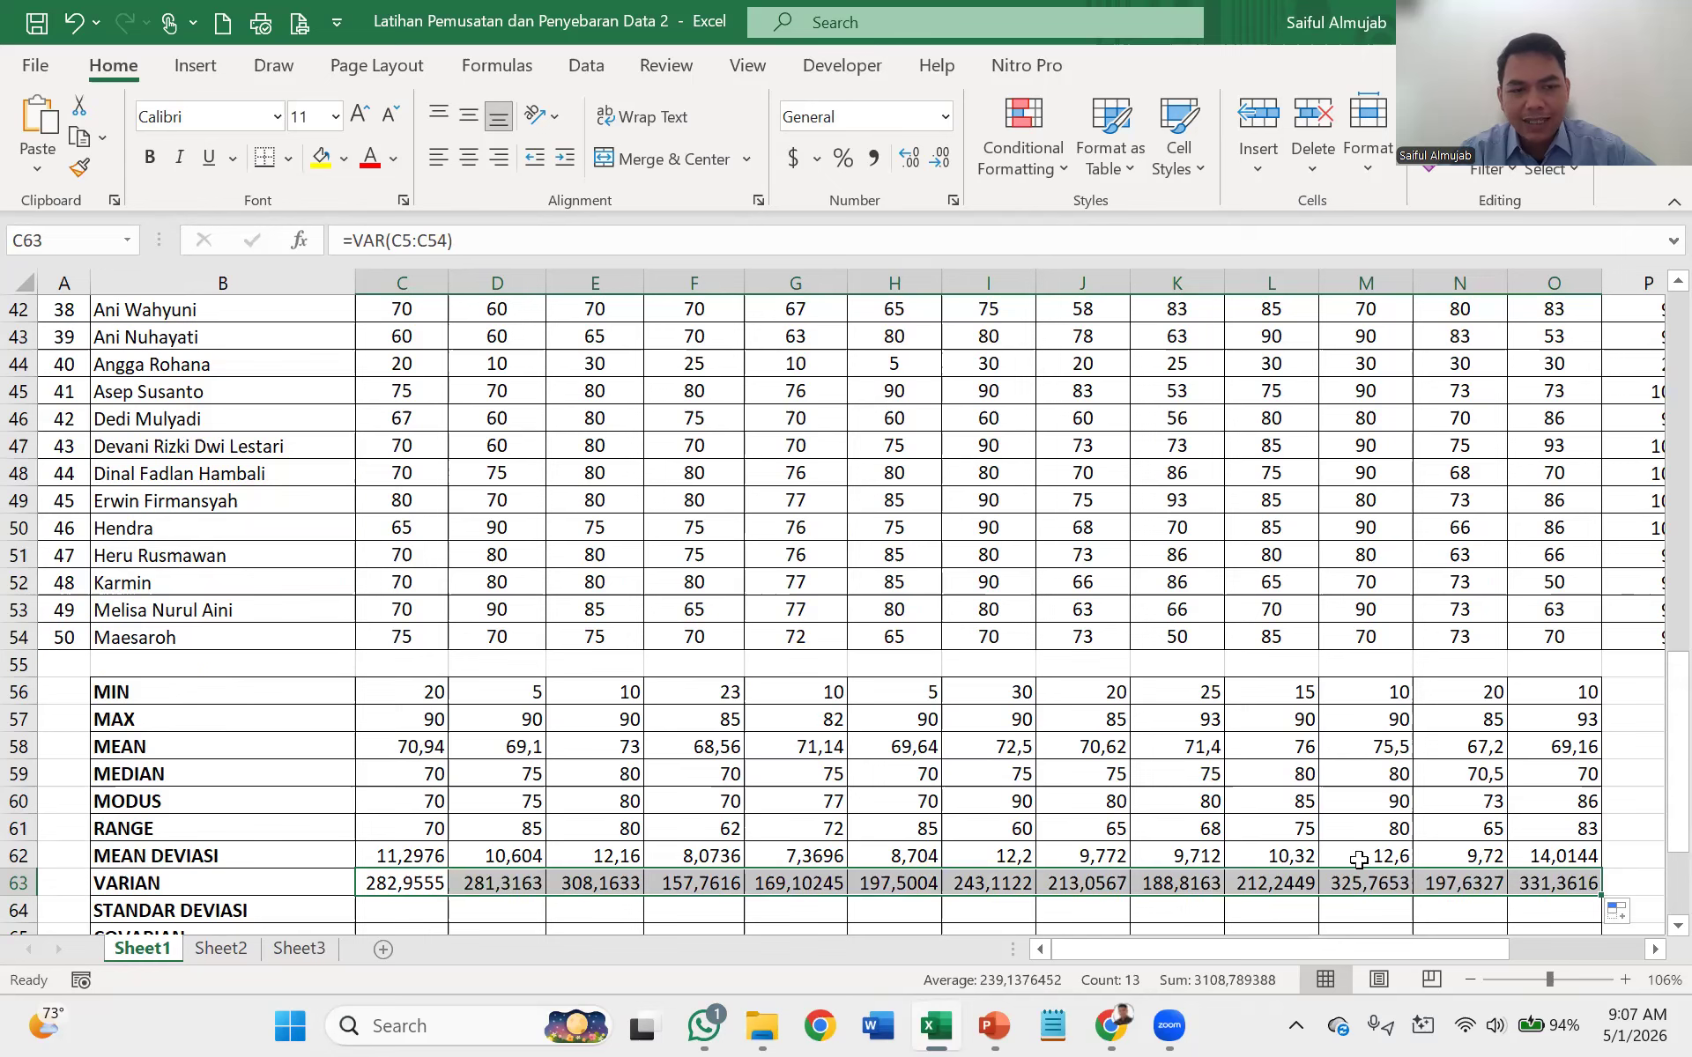
- Calculate the EKONOMI standard deviation in the STANDAR DEVIASI row, cell C64, with =STDEV(C5:C54)
click(406, 916)
scroll(449, 787, down, 1)
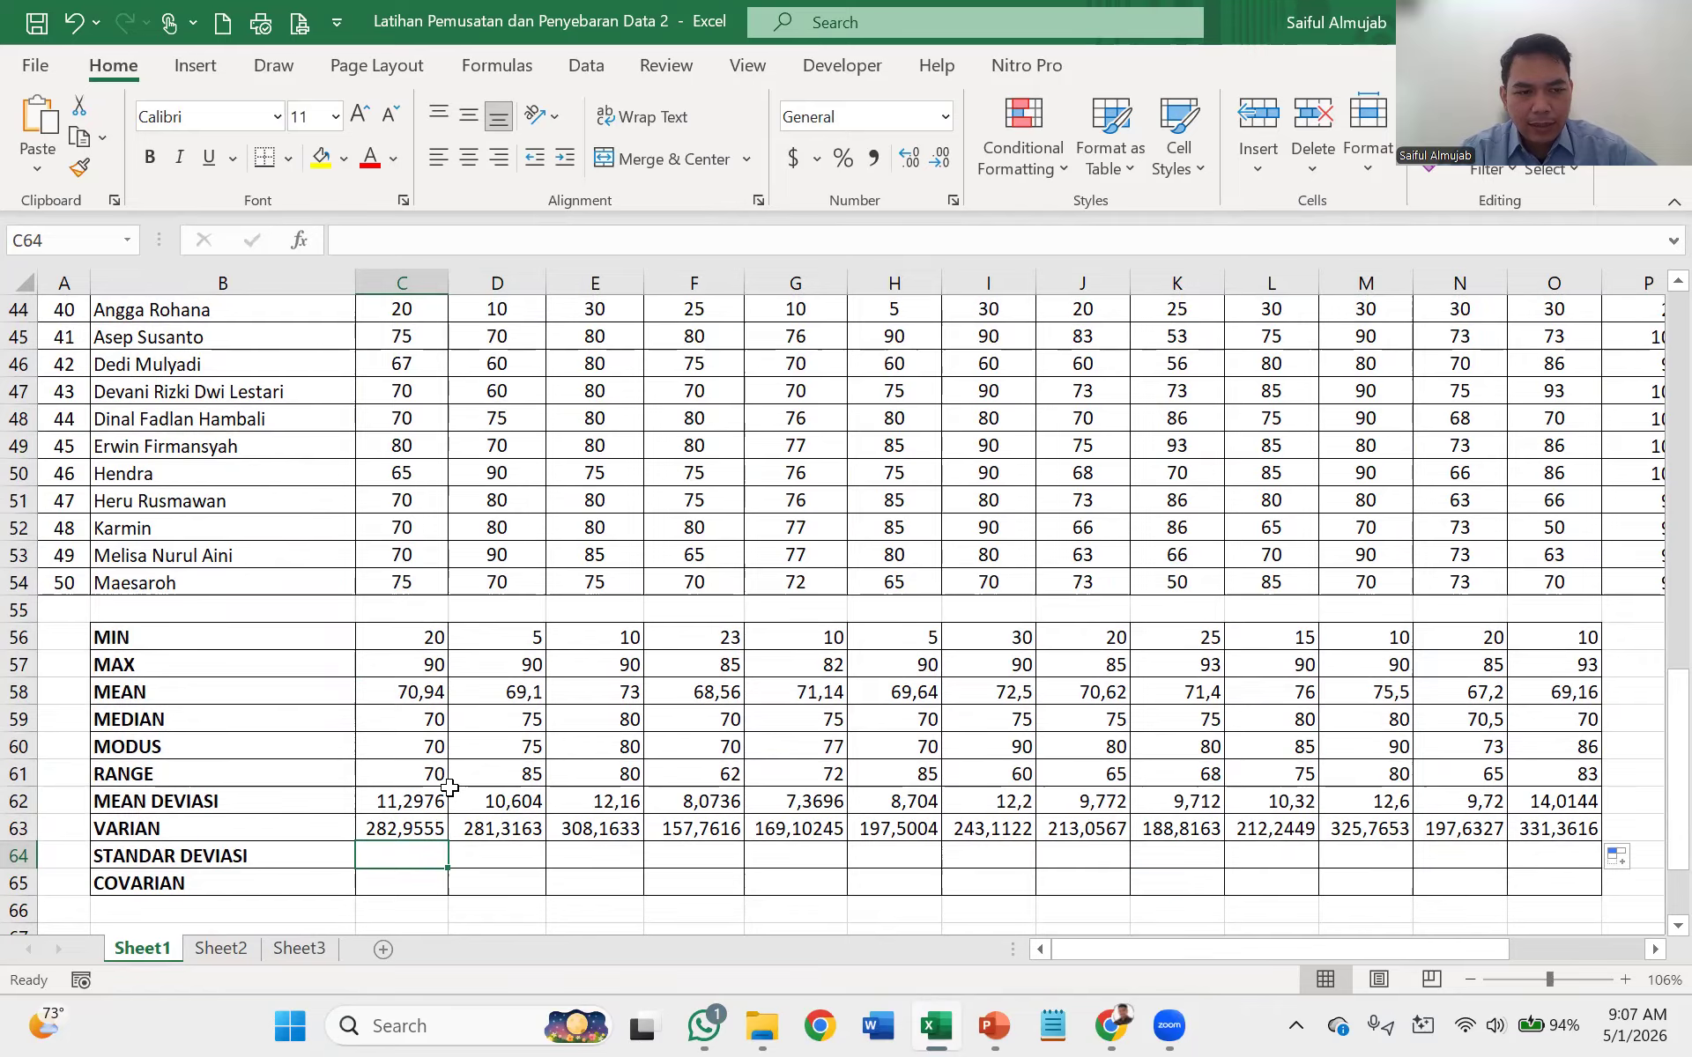
text(=)
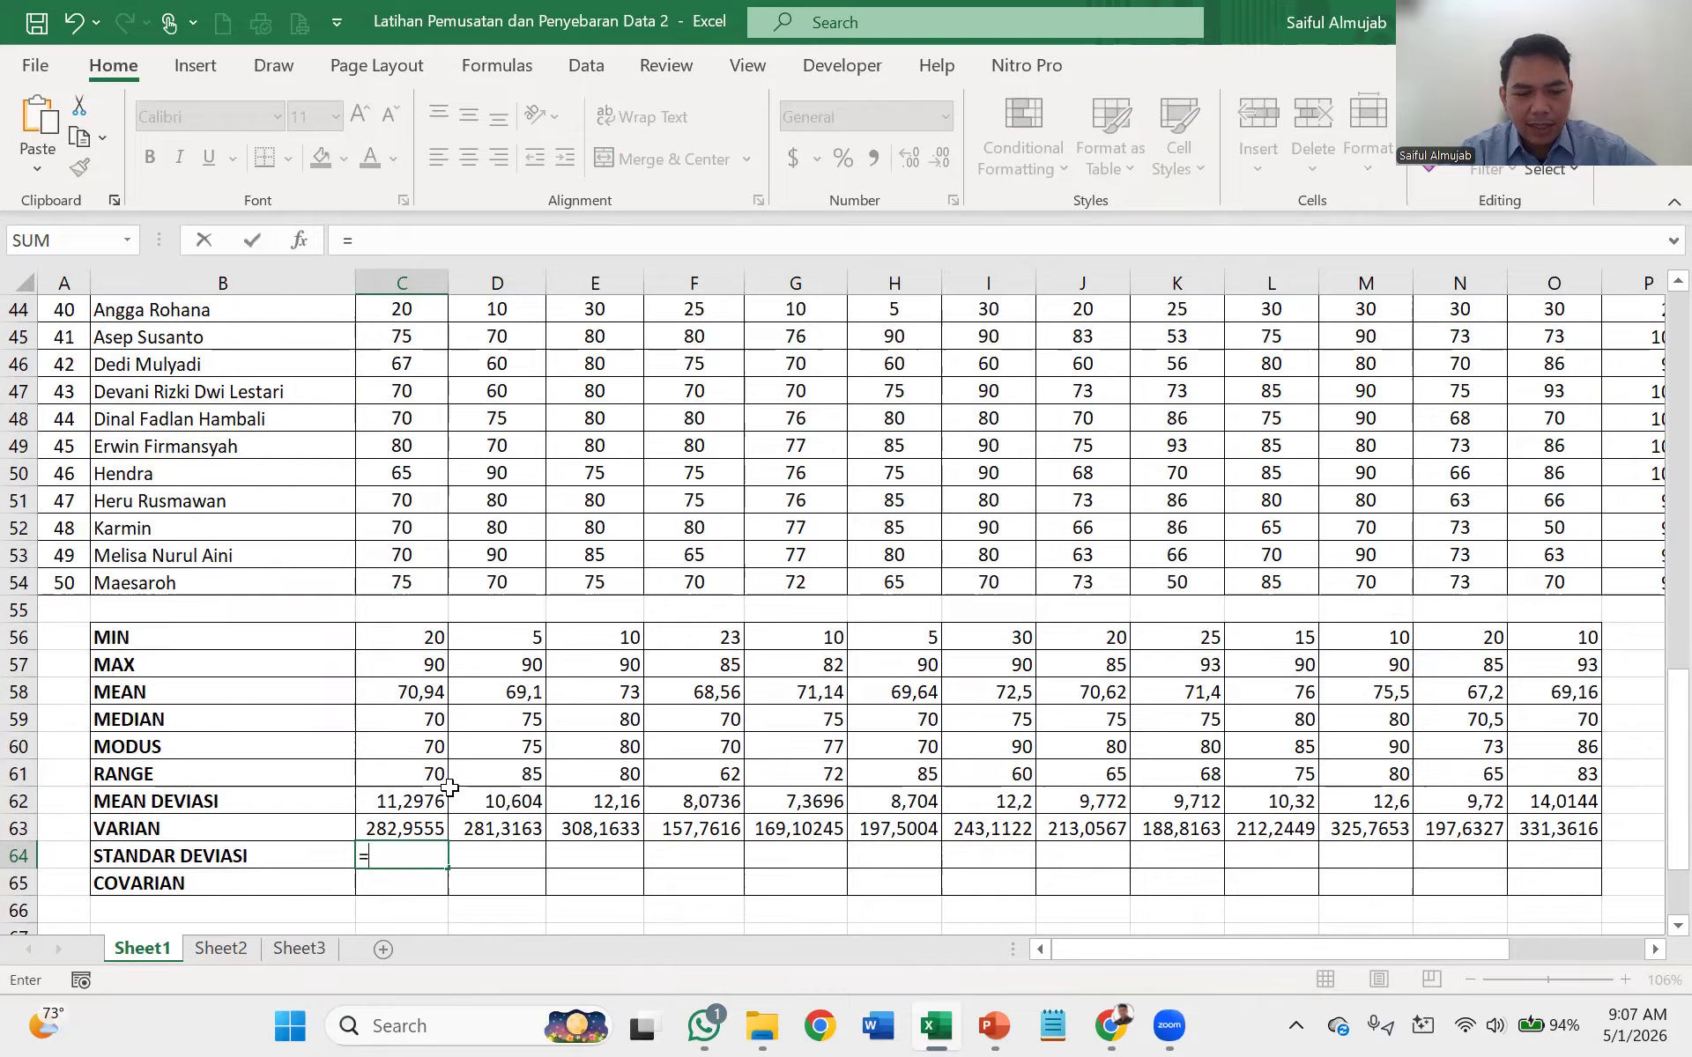
text(st)
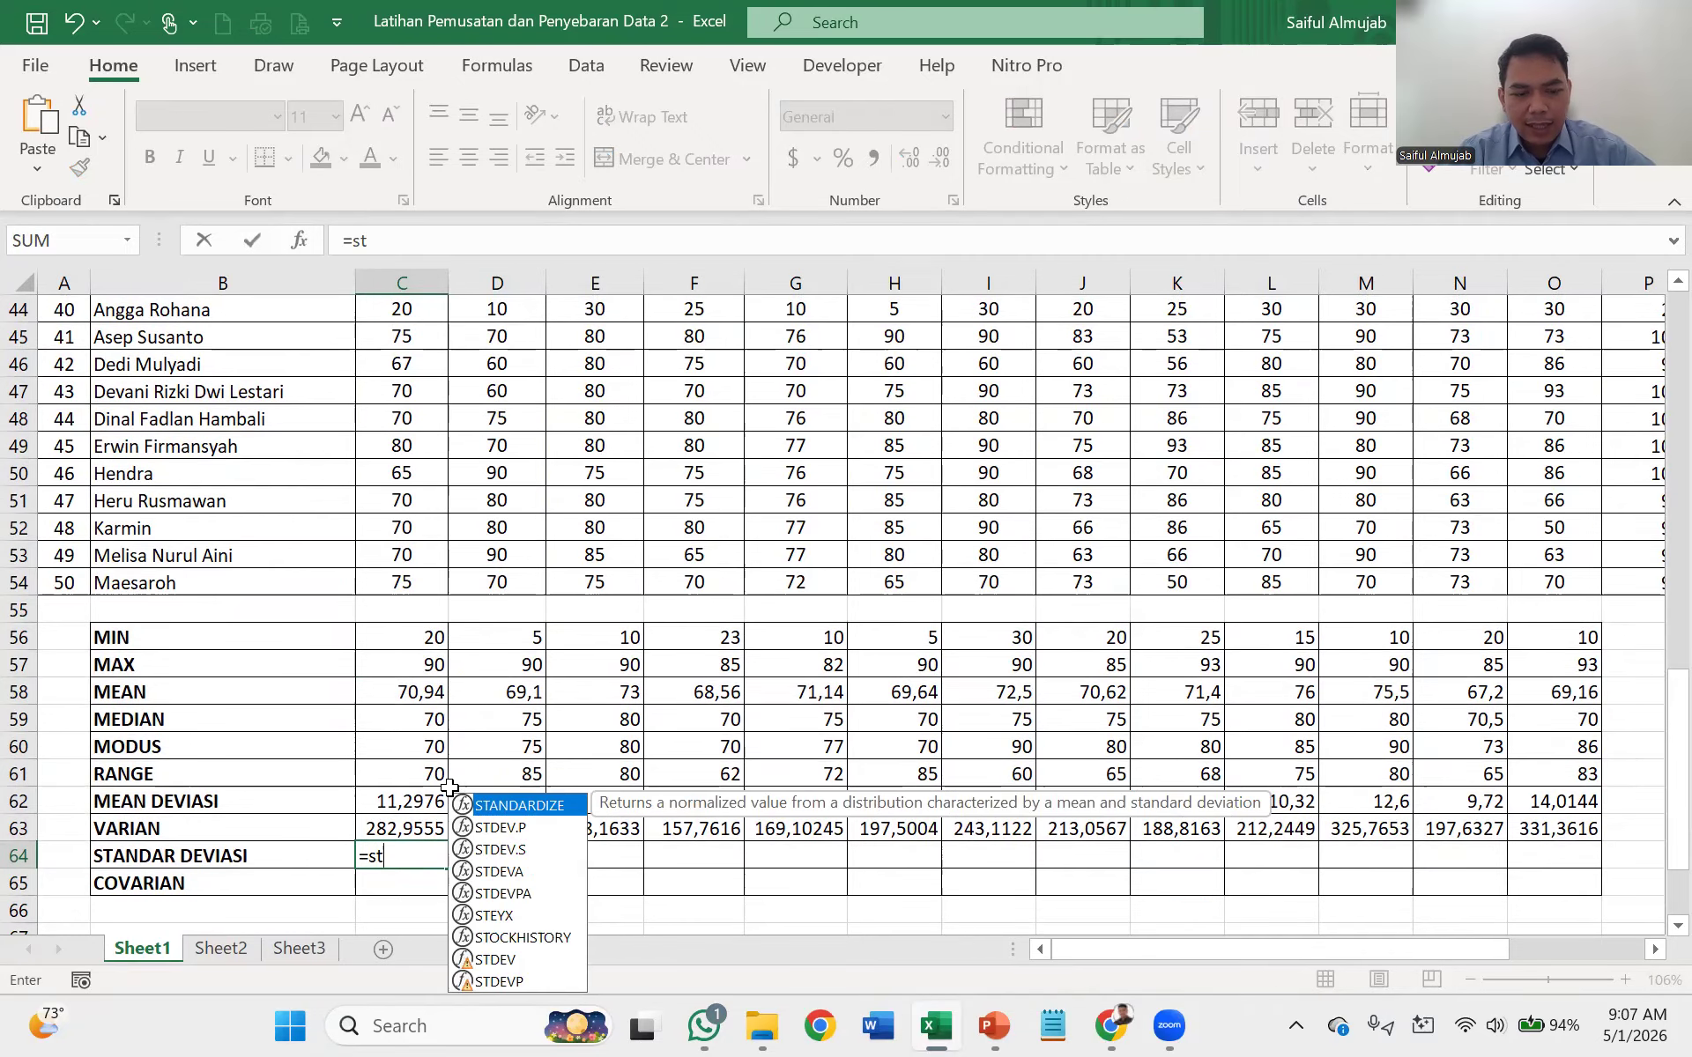
text(dev)
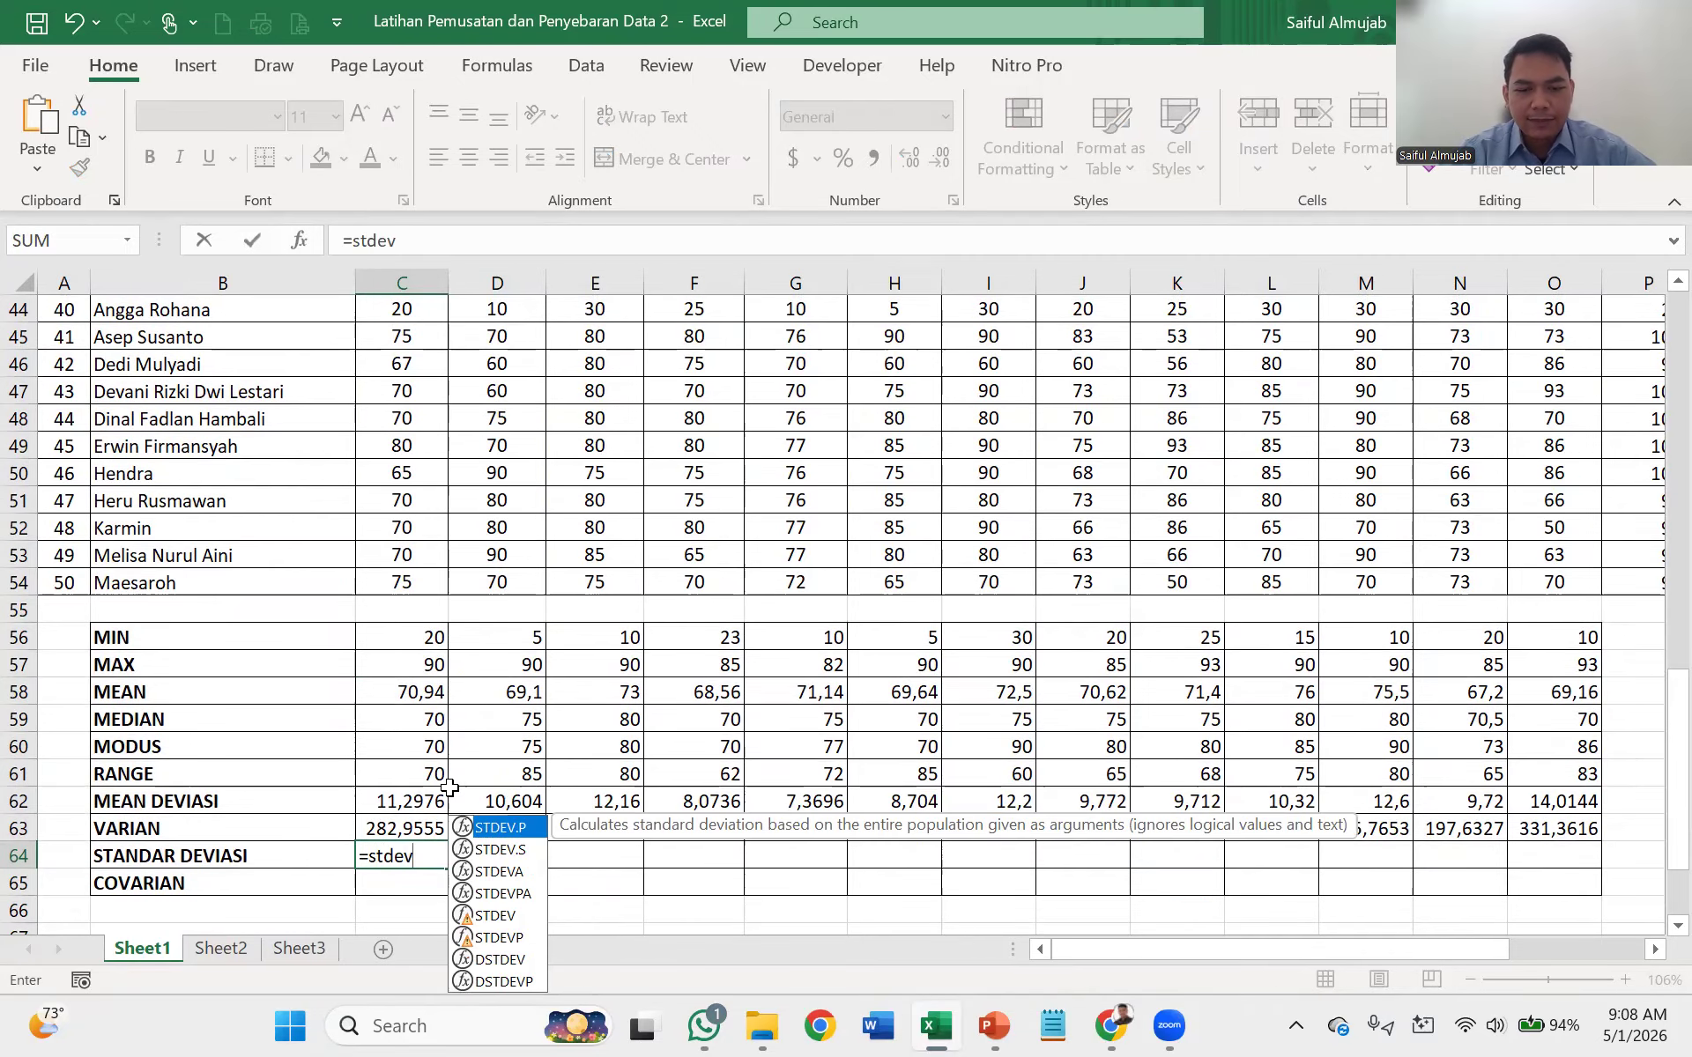
text(()
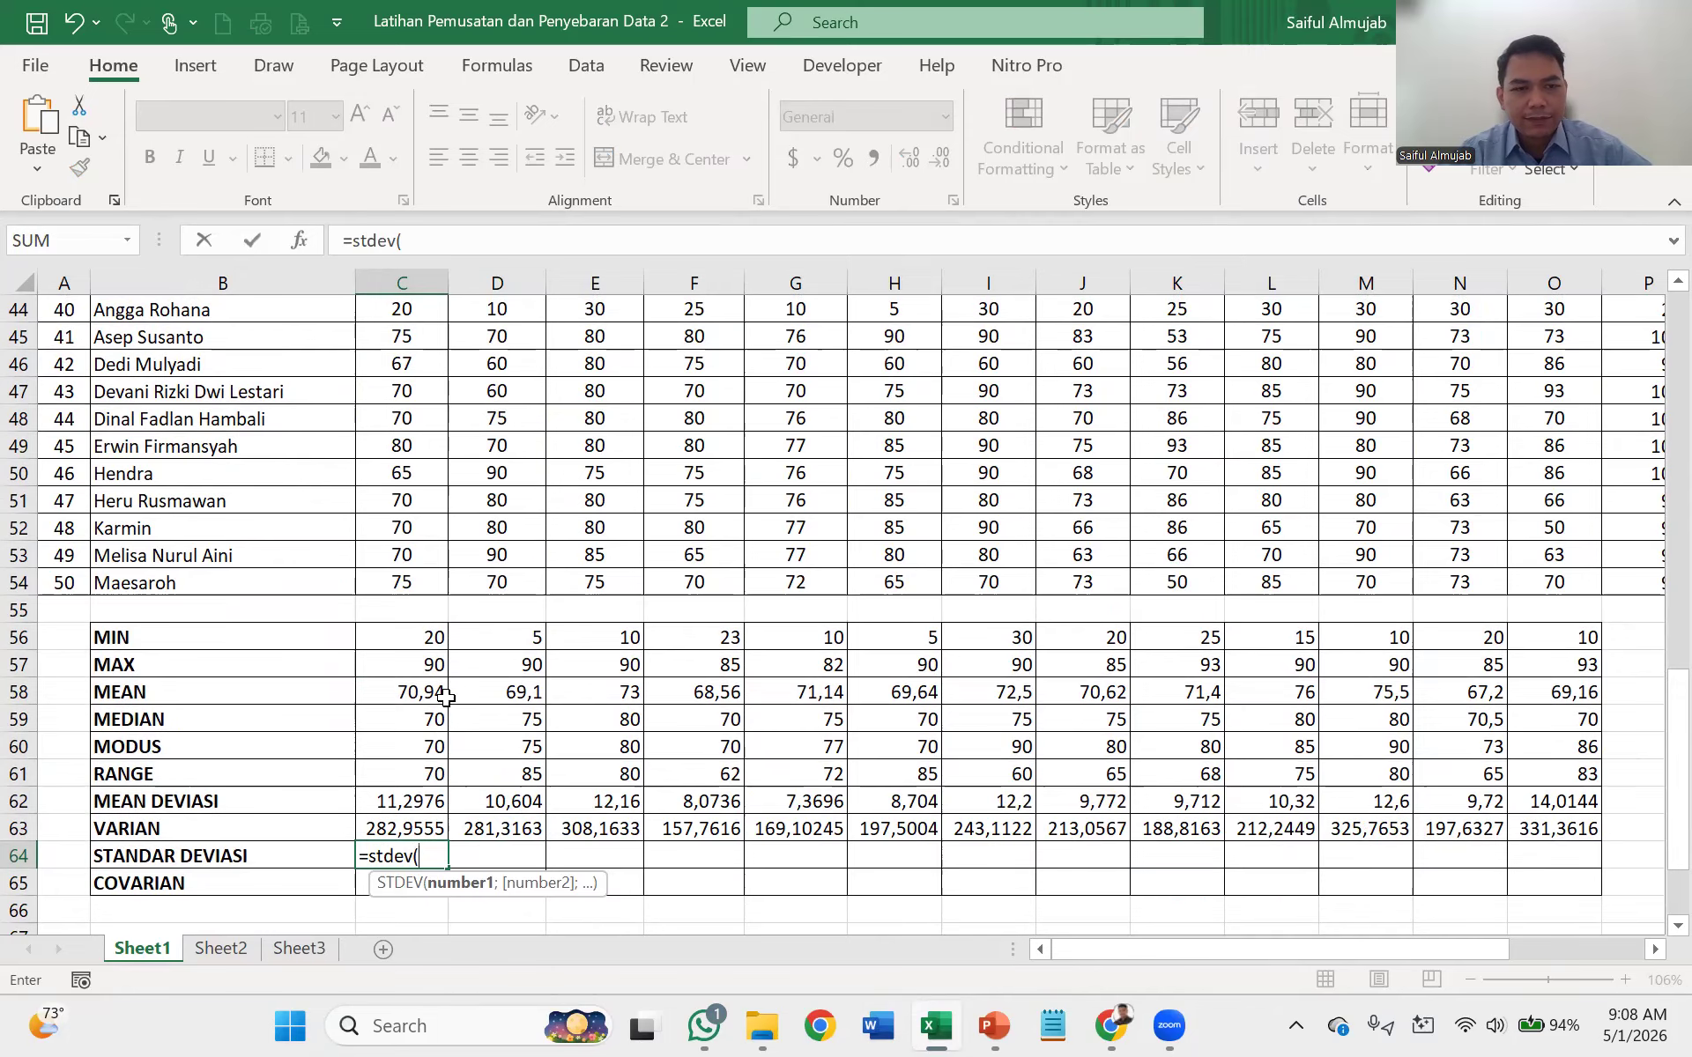
drag(414, 583, 423, 438)
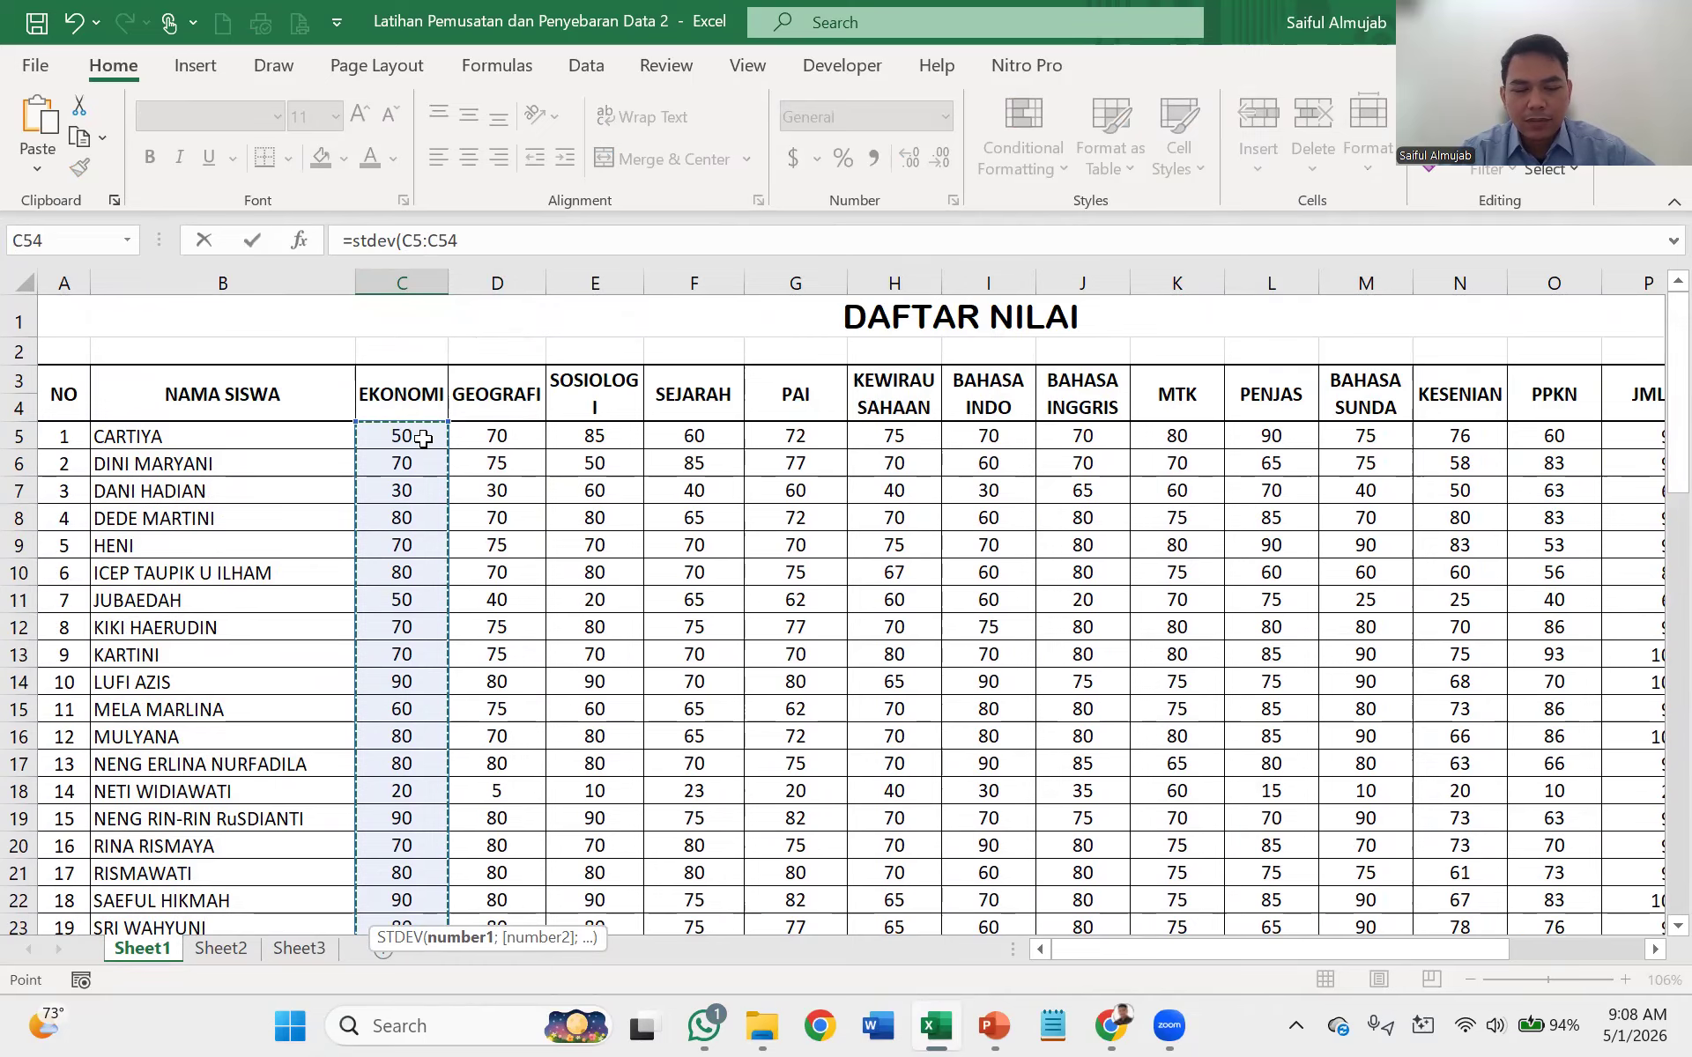
key(Return)
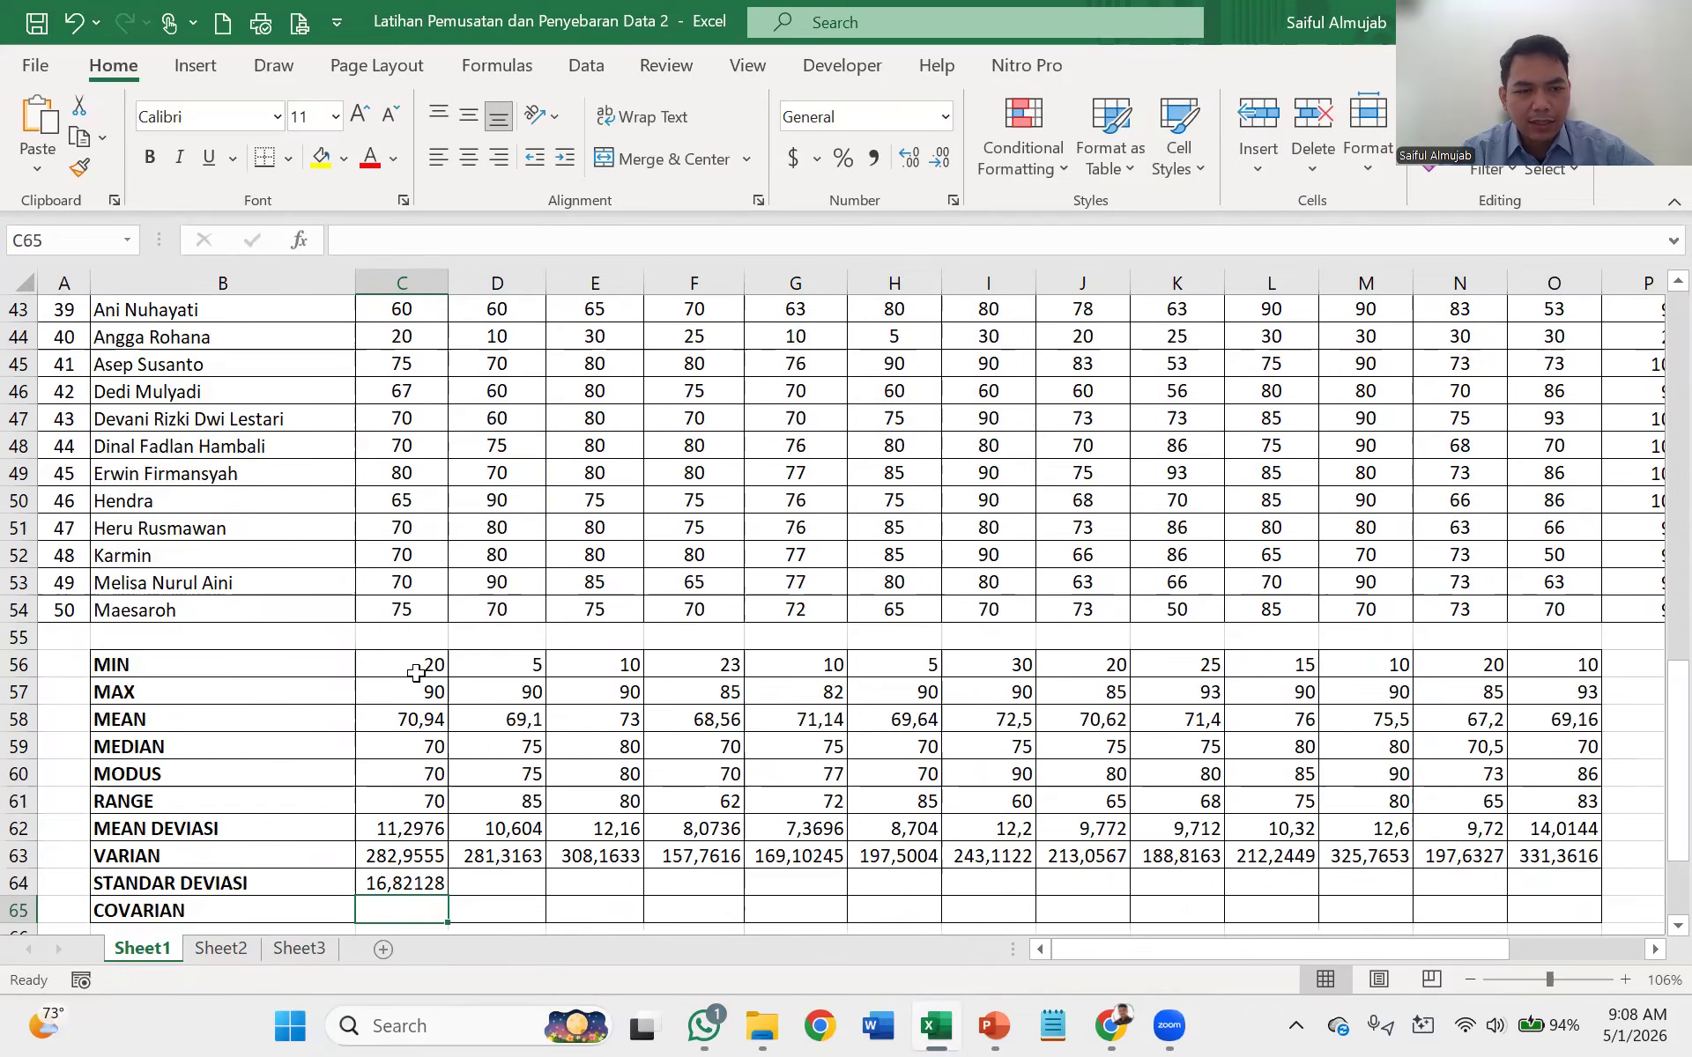
- Copy the STDEV formula from C64 across the remaining subjects to O64 and check the copied PPKN and SEJARAH cells
click(428, 884)
drag(448, 894, 1560, 896)
click(1538, 890)
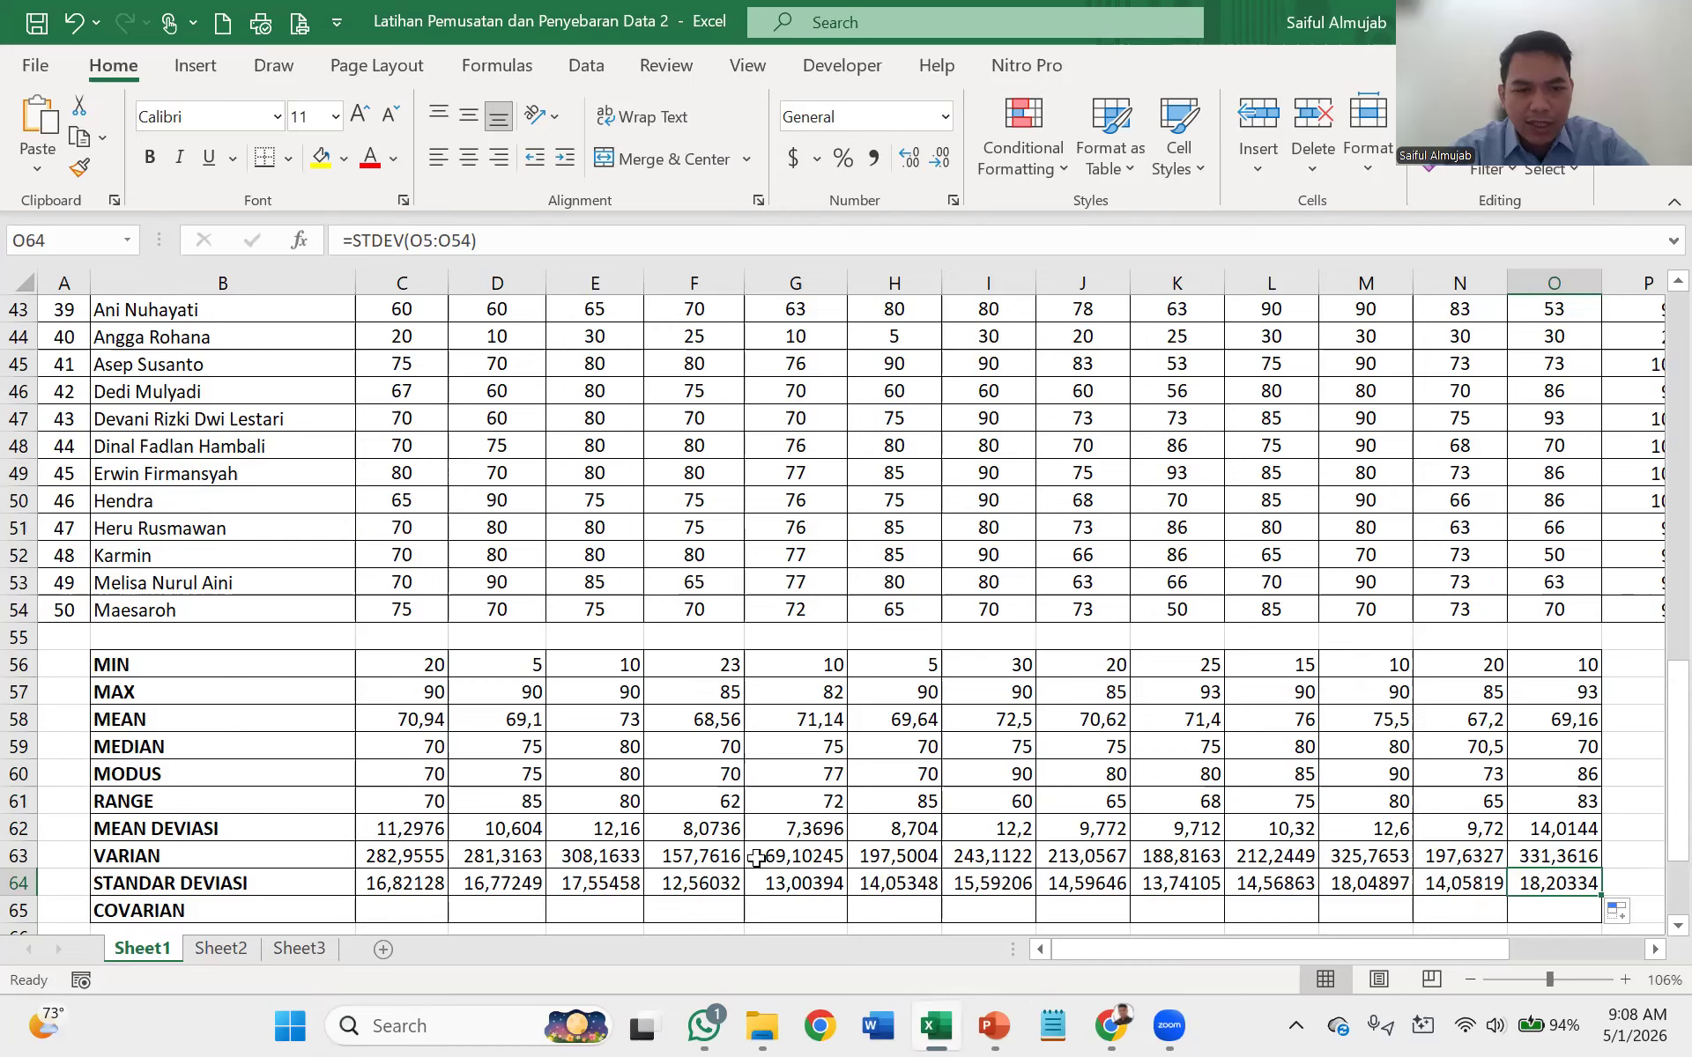
click(672, 888)
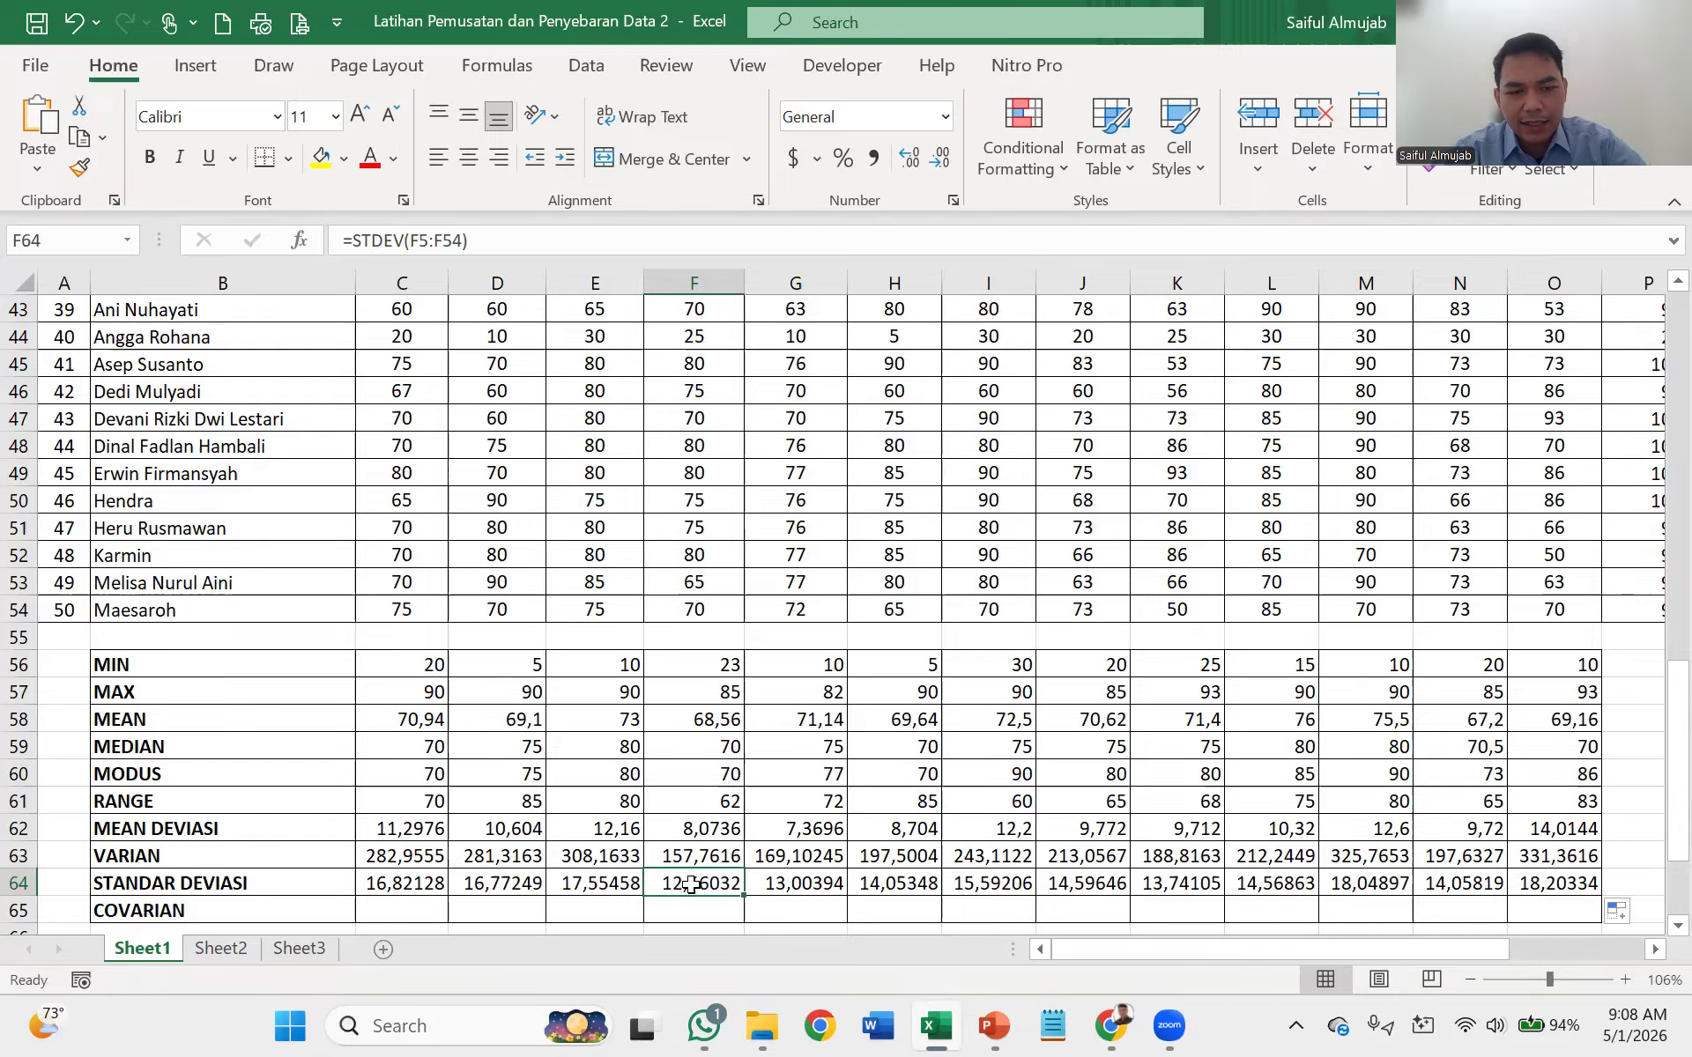
- Try to calculate the EKONOMI covariance in the COVARIAN row, cell C65, with =COVAR(C5:C54)
scroll(692, 883, down, 1)
click(412, 885)
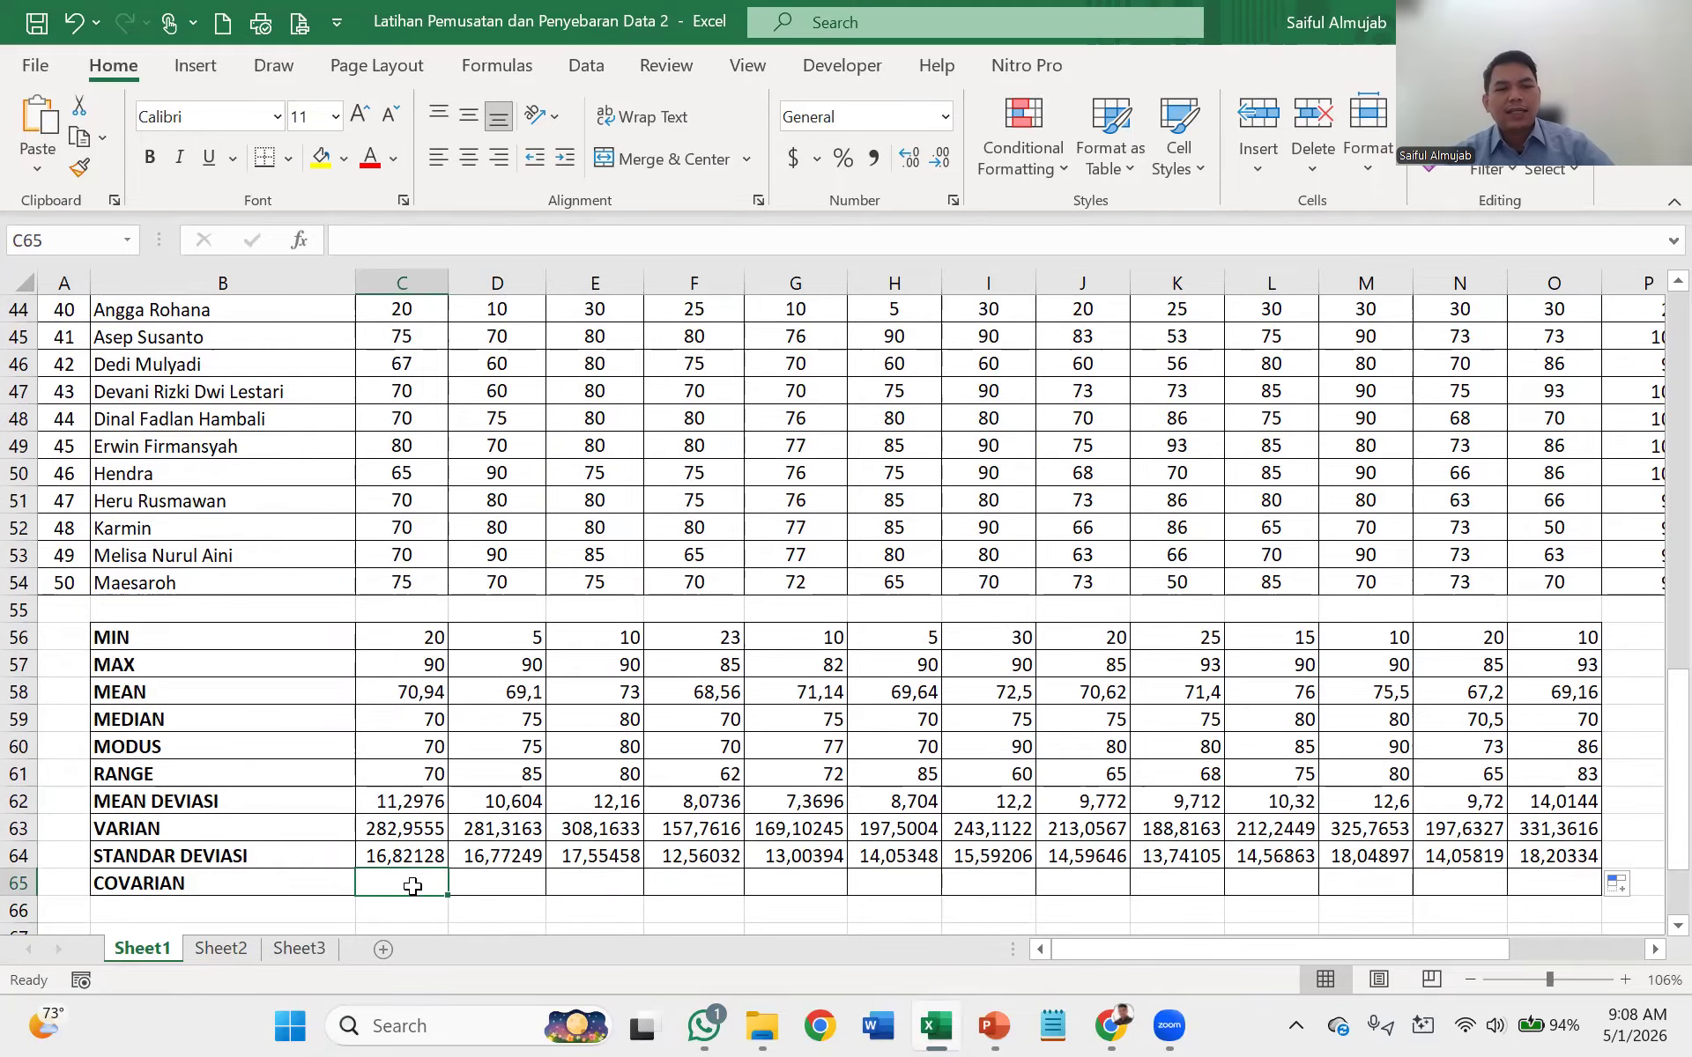
text(=)
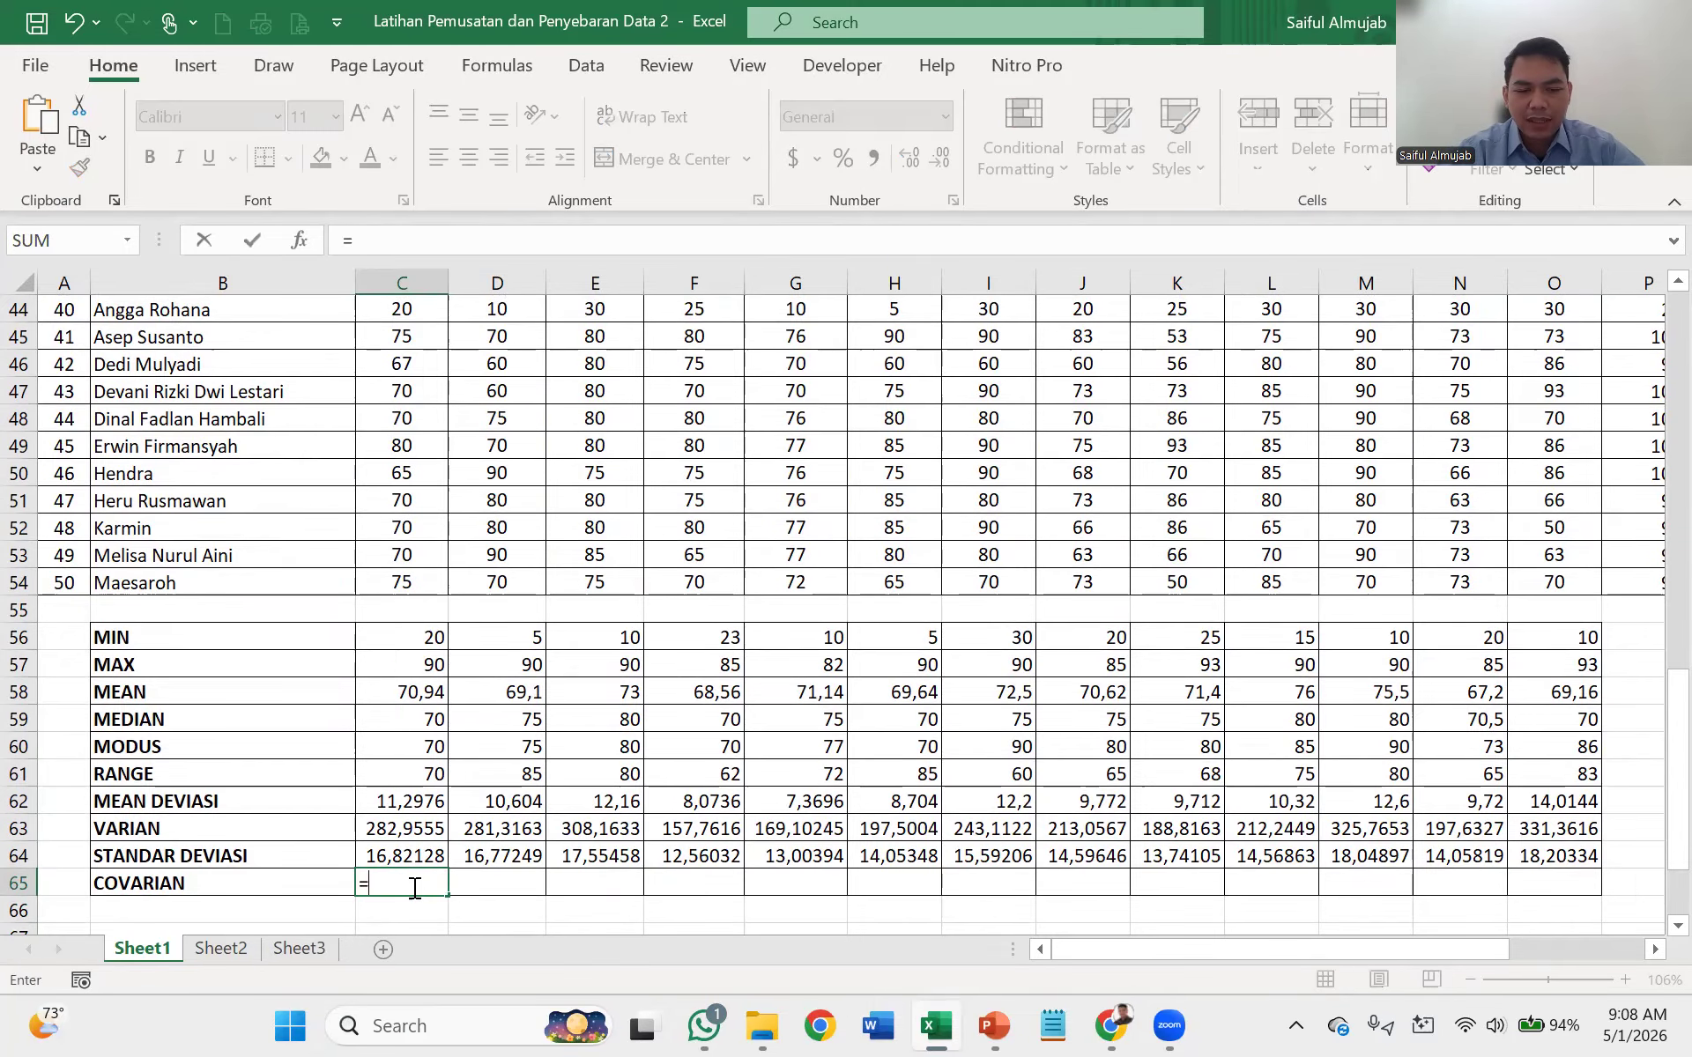
text(co)
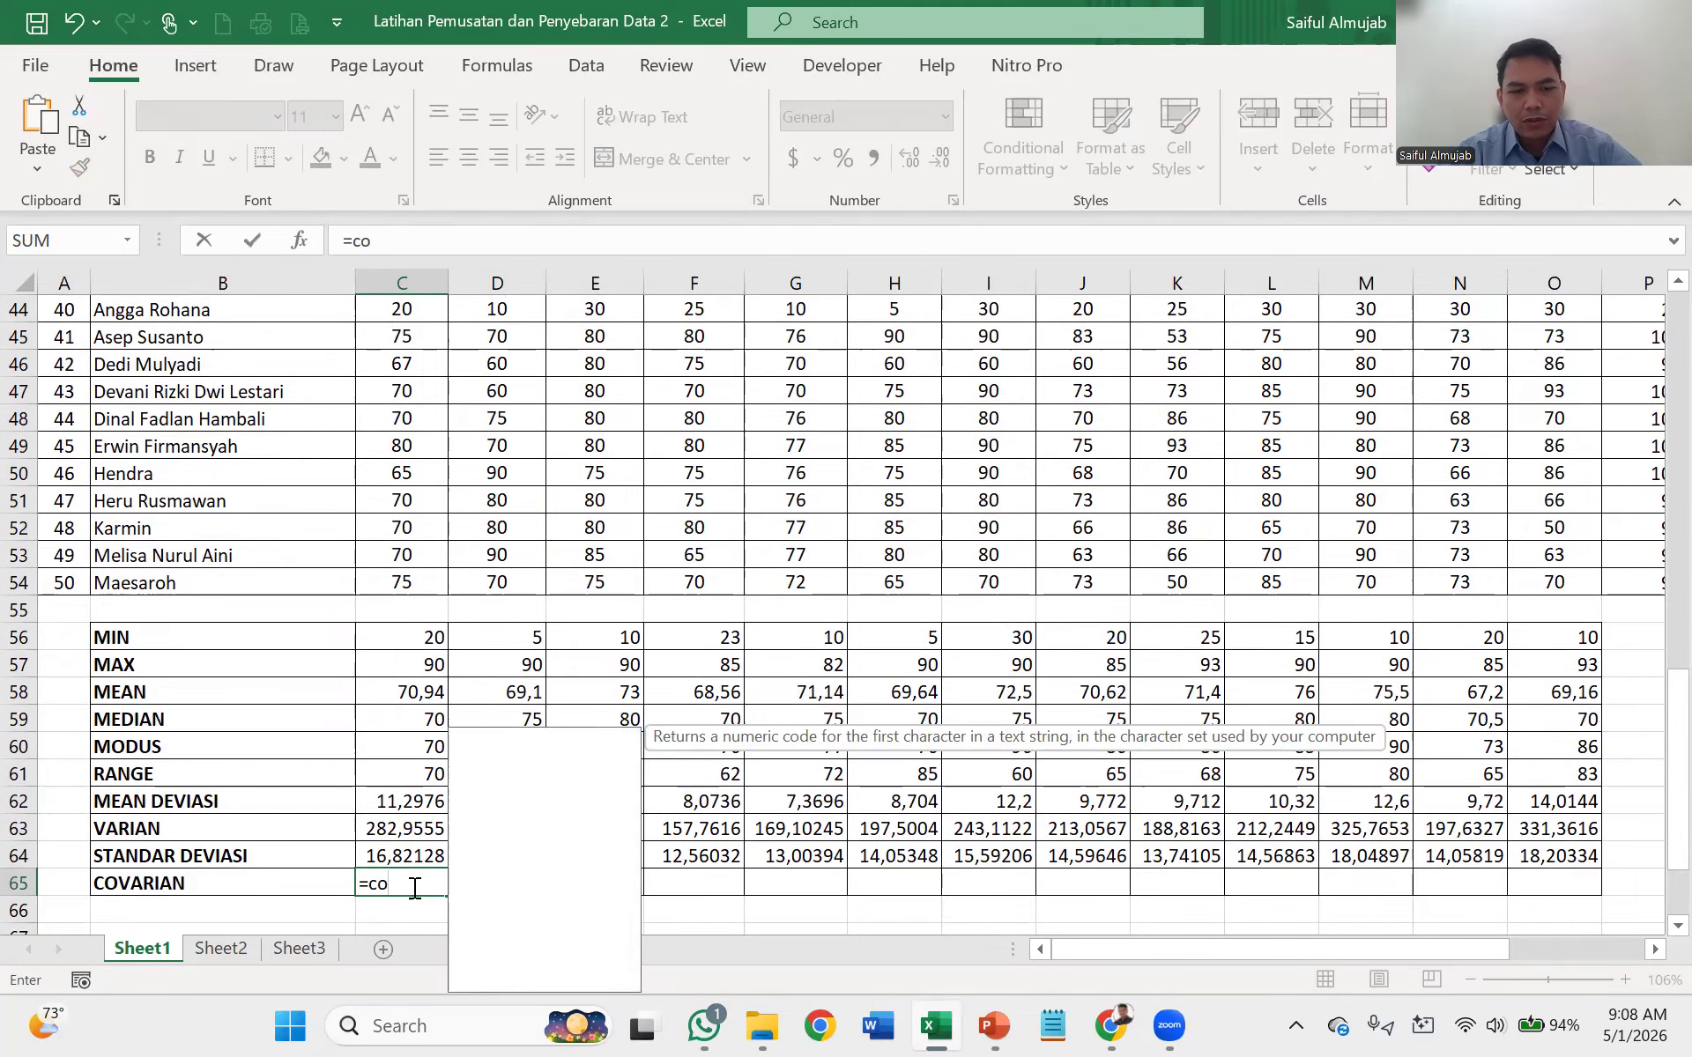
text(var)
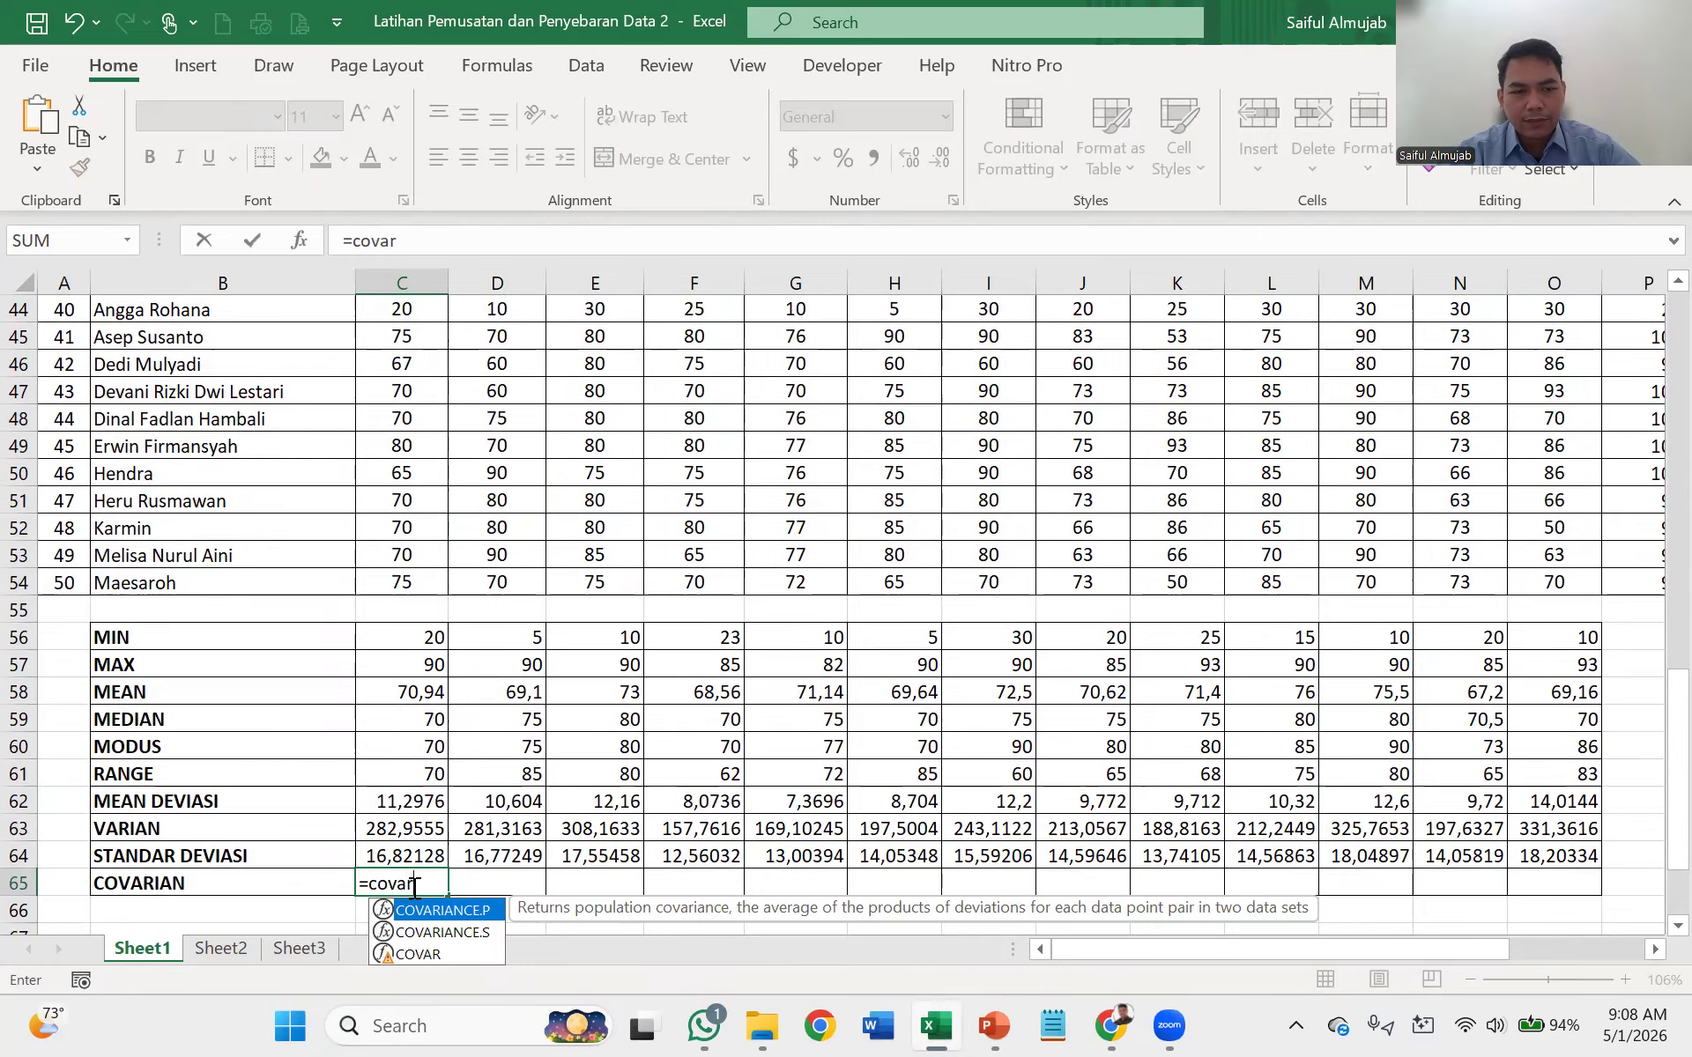
text(()
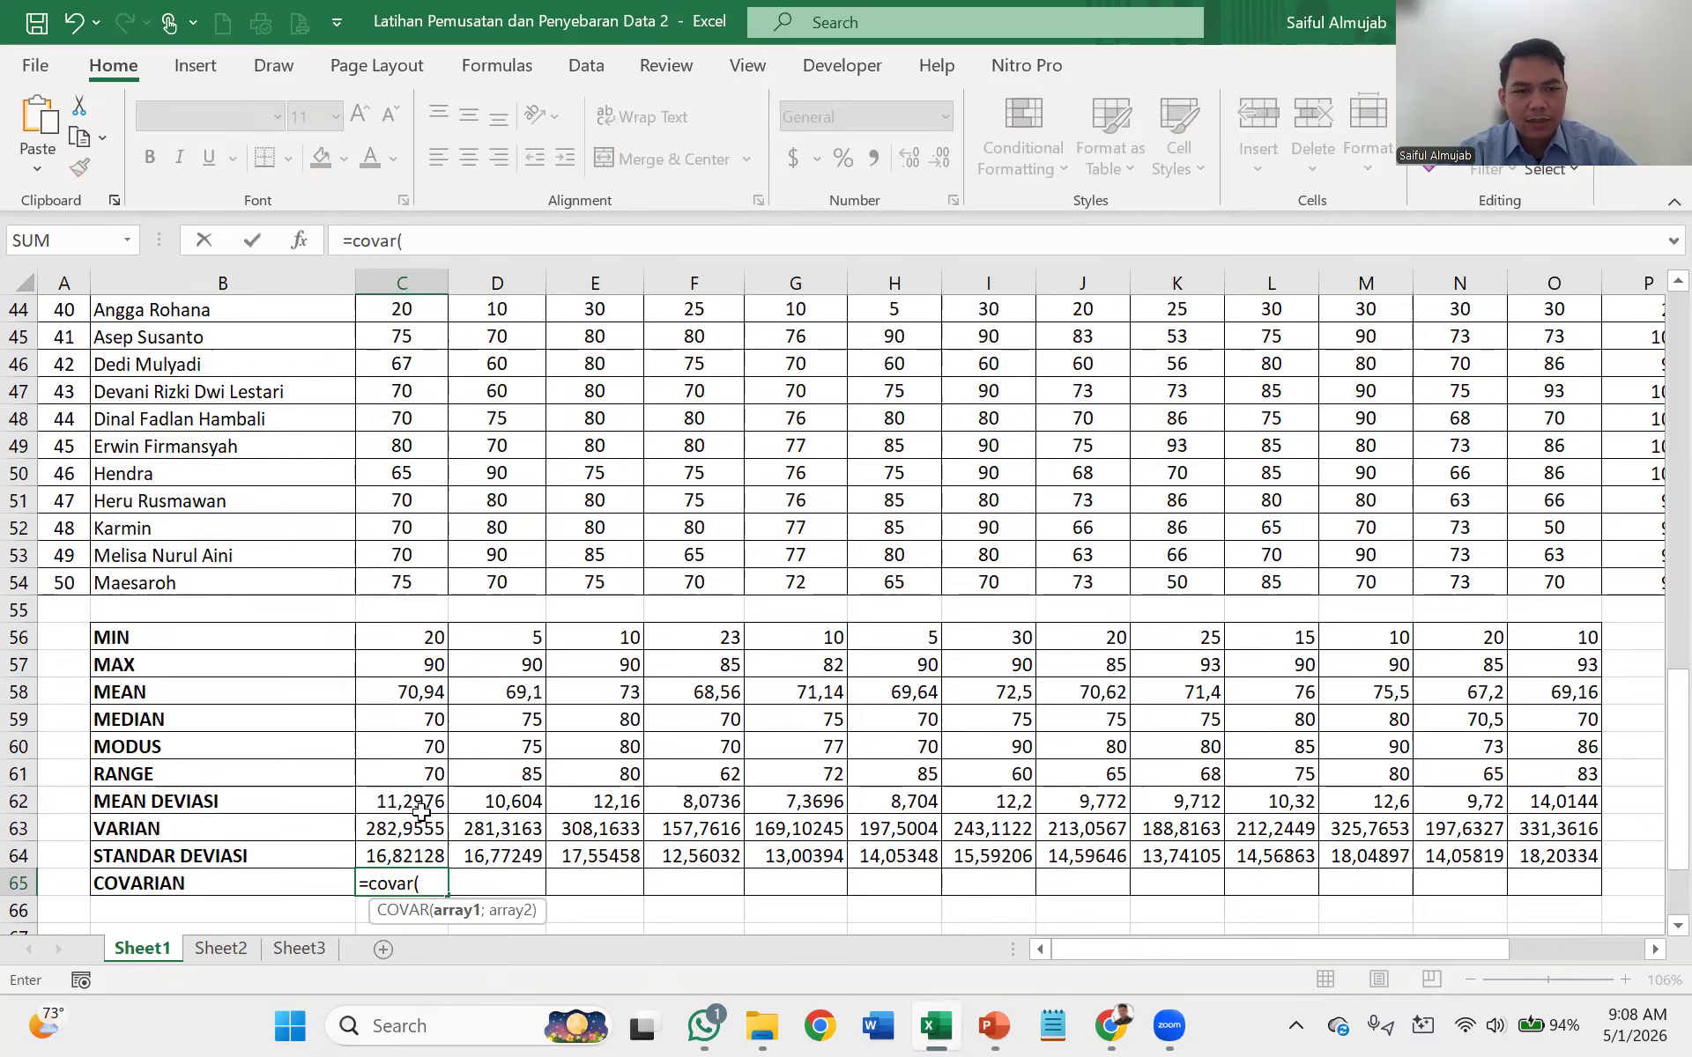
drag(410, 582, 414, 436)
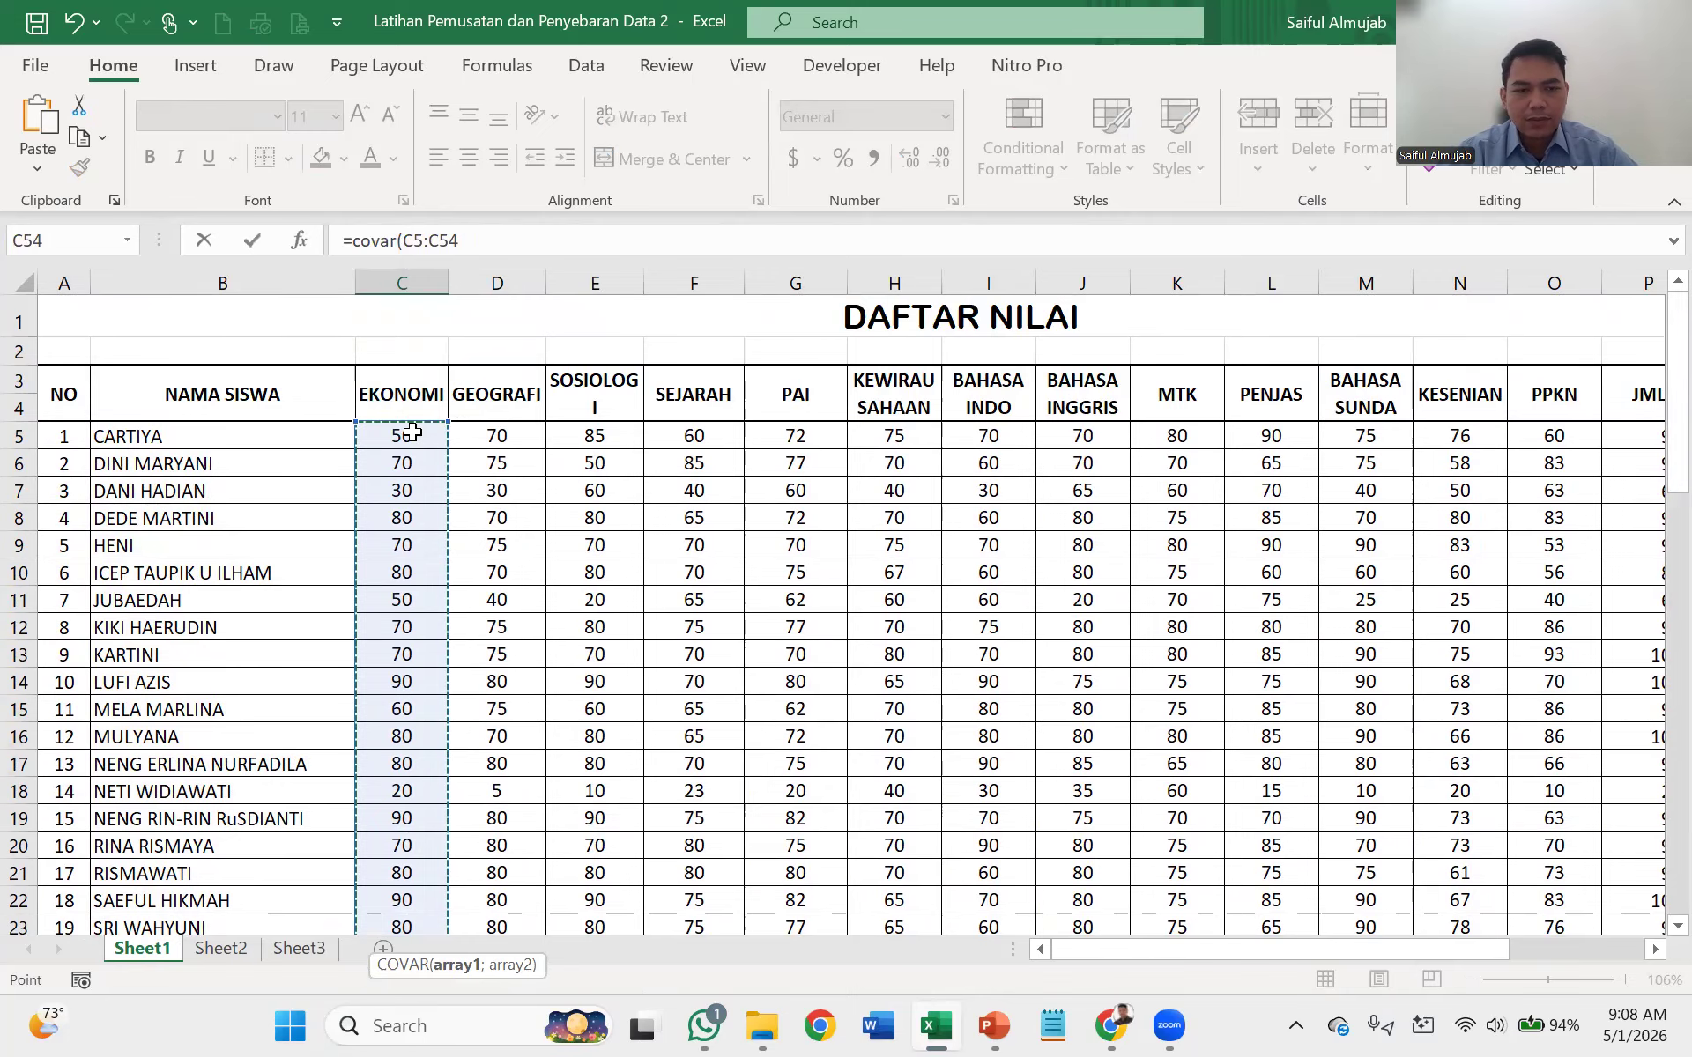
key(Return)
key(Return)
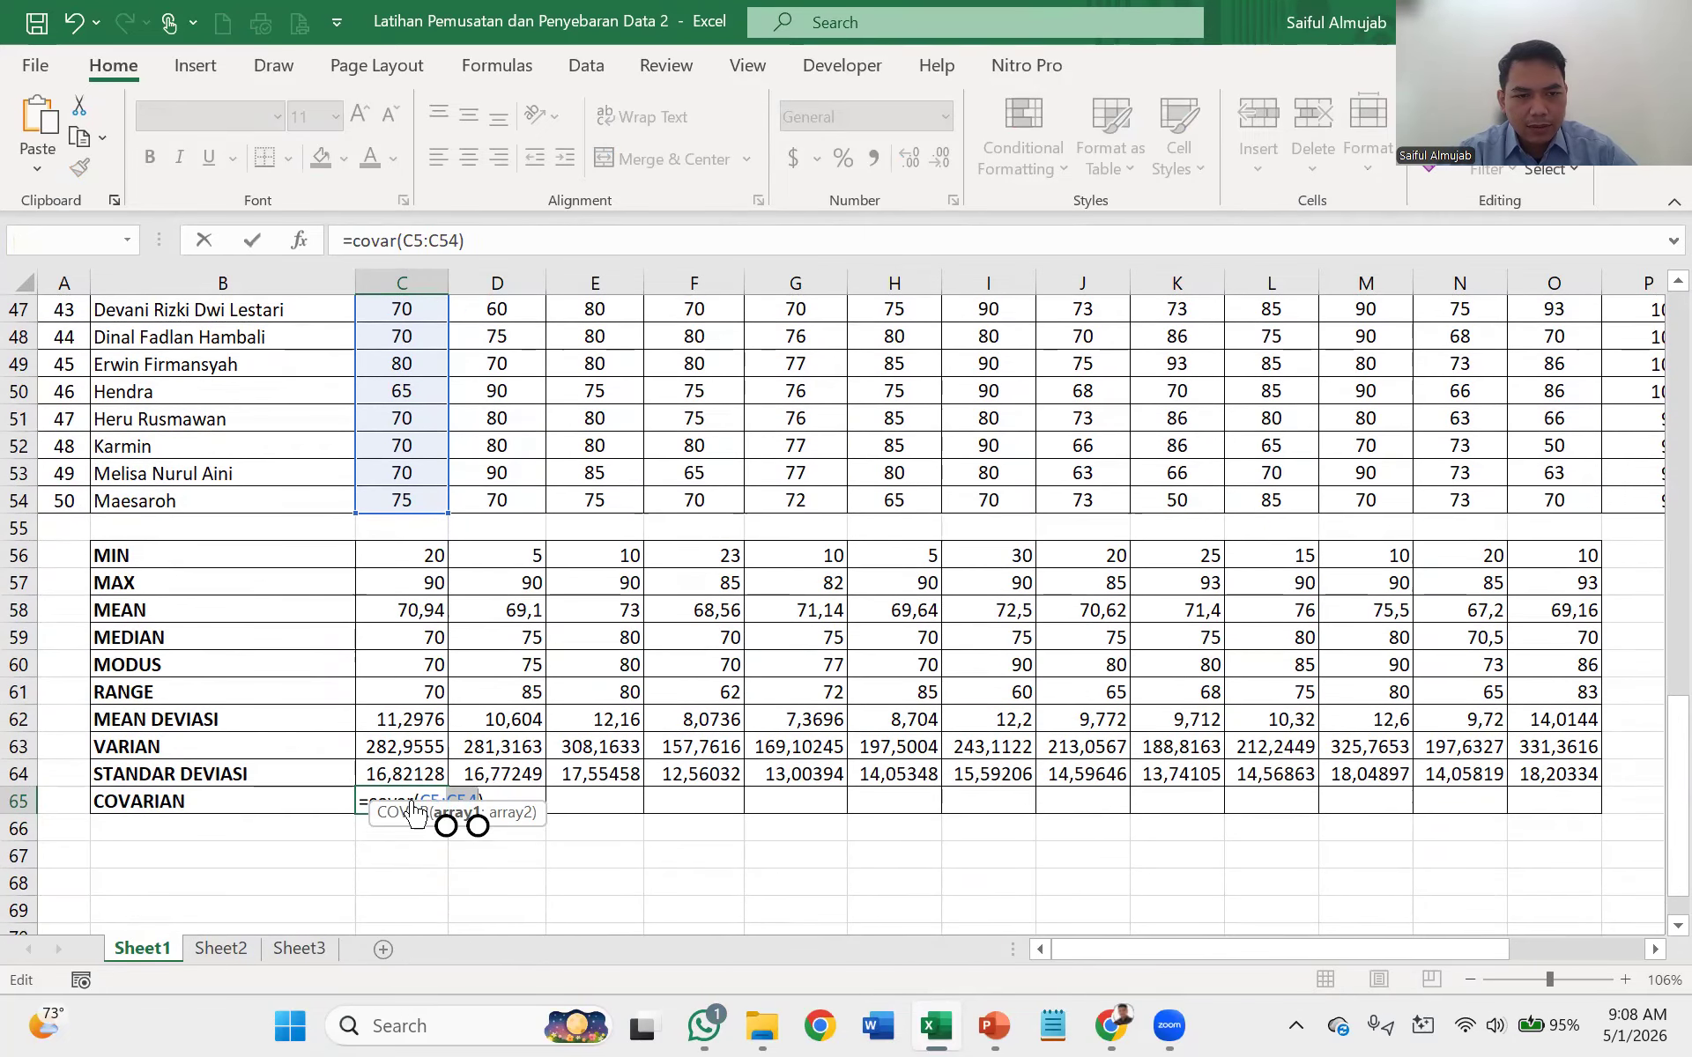
- Try the population function =COVARIANCE.P(C5:C54) in C65 instead of COVAR, comparing it with COVARIANCE.S, then discard the formula
click(413, 796)
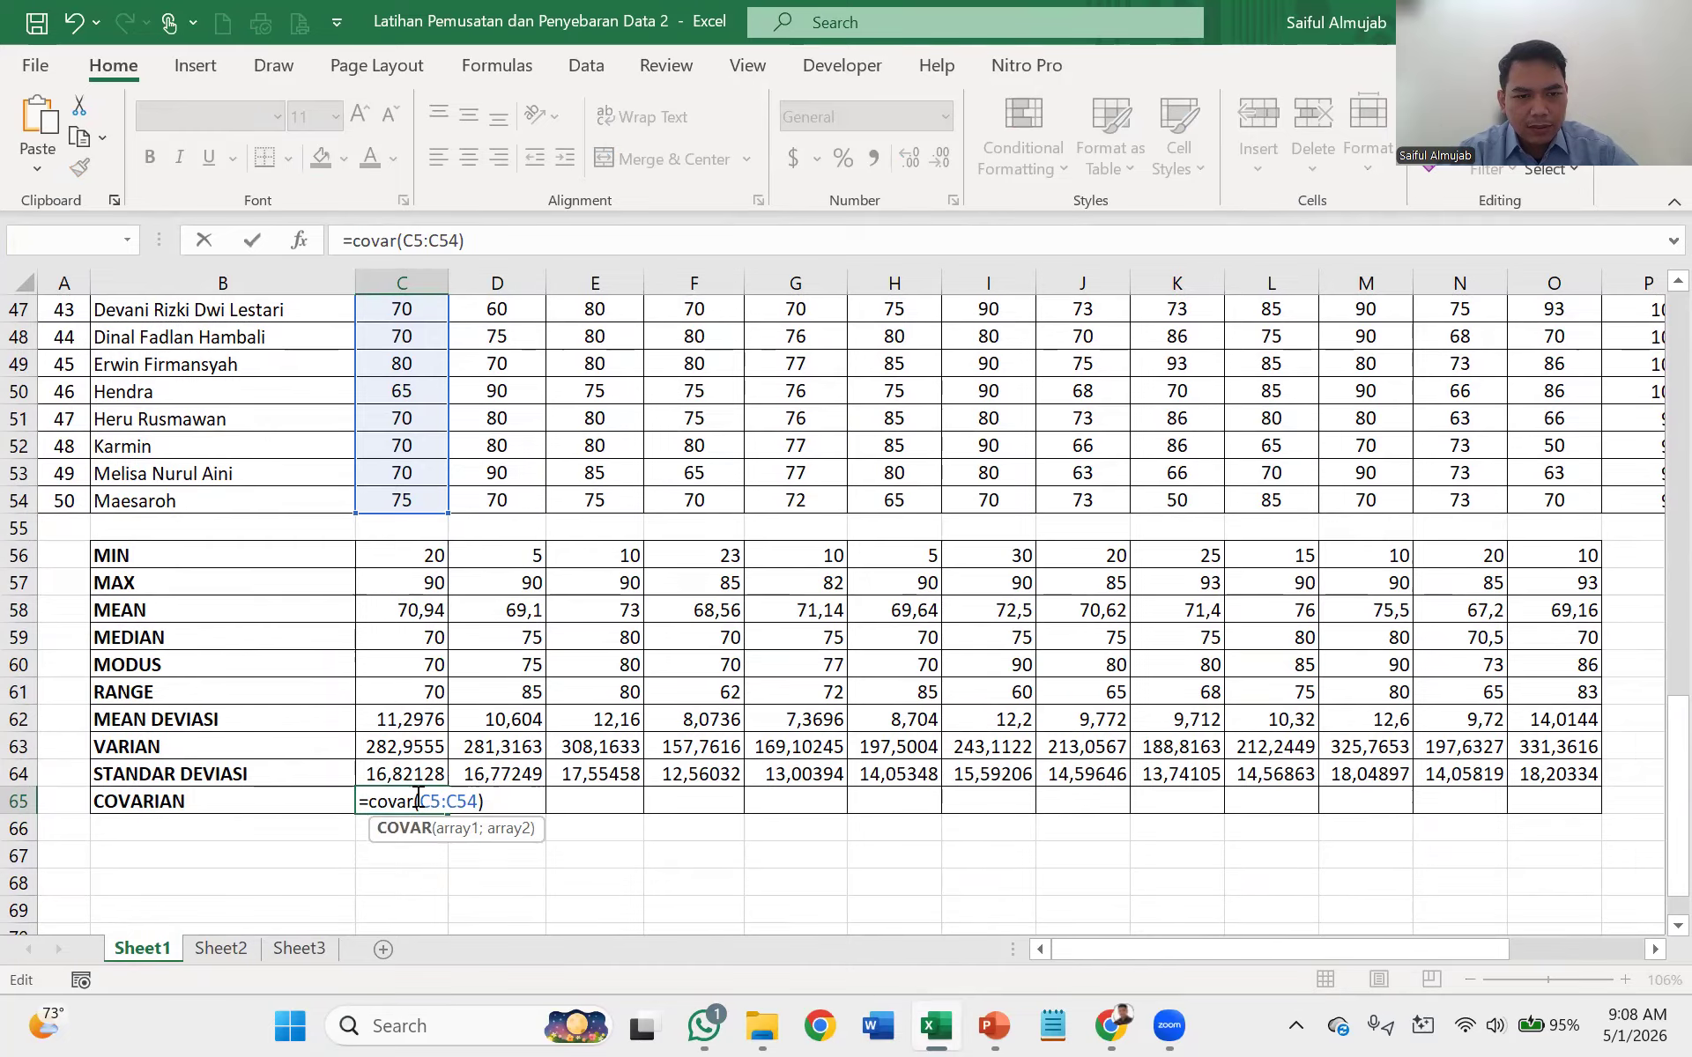
text(iace)
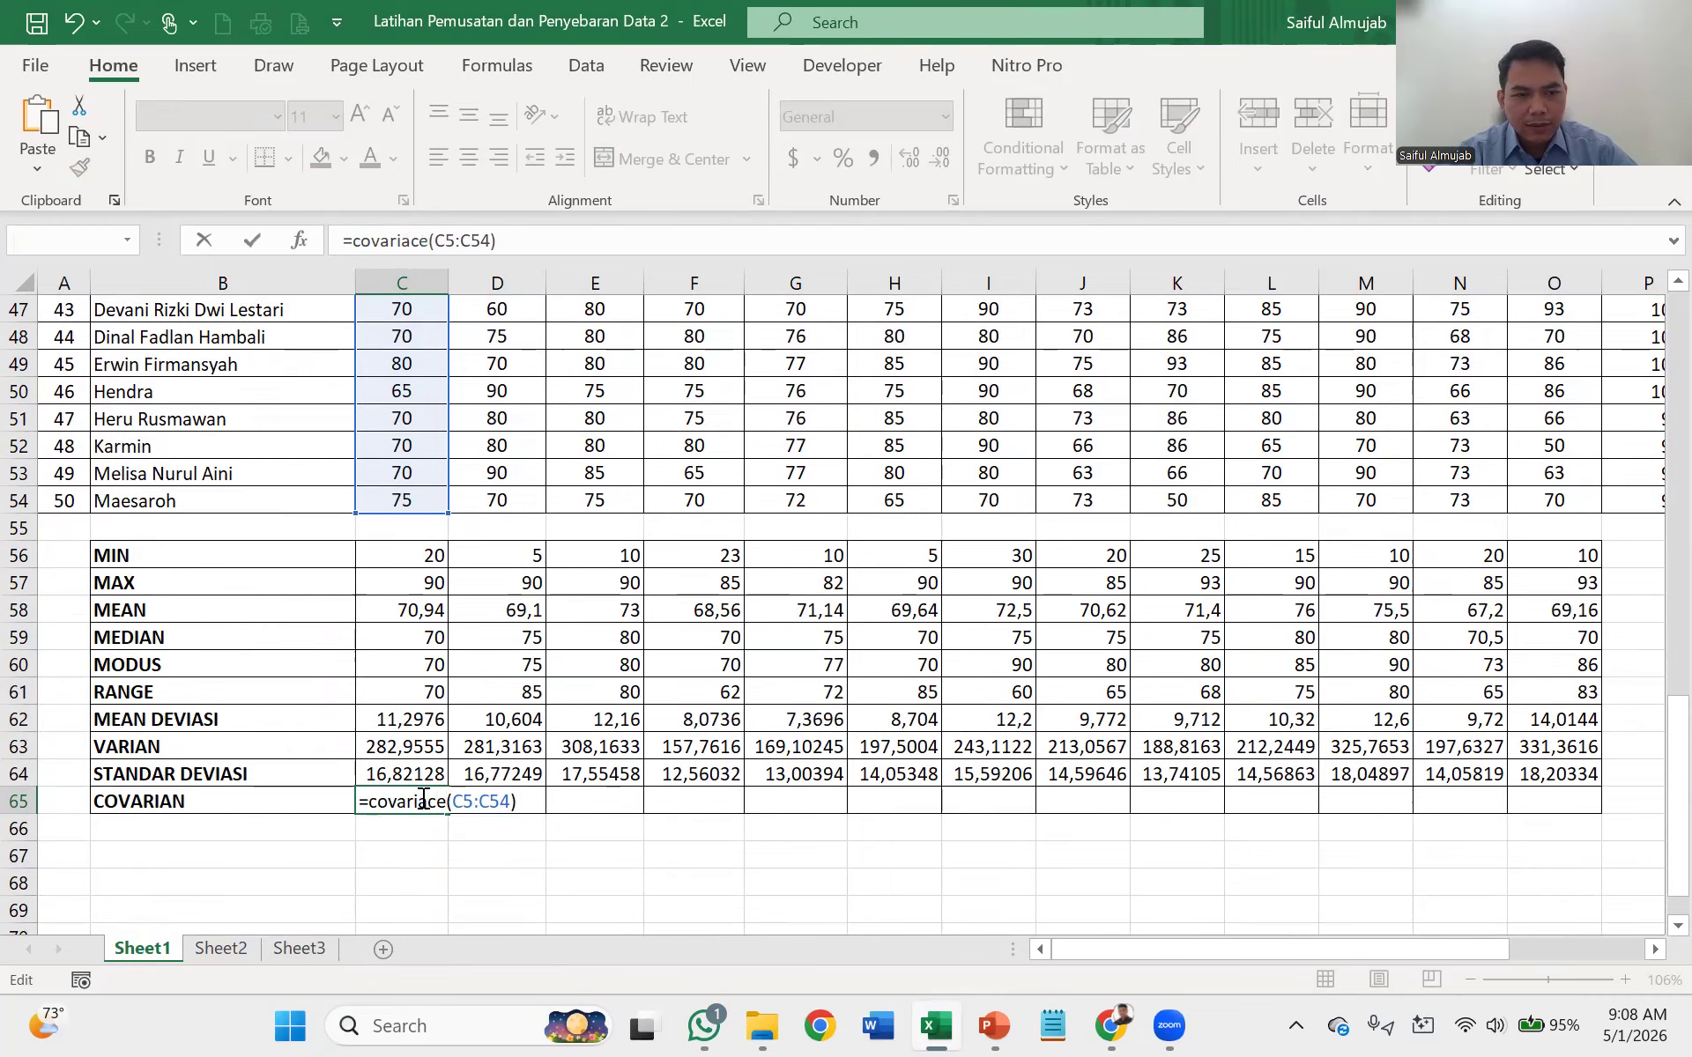
key(BackSpace)
key(BackSpace)
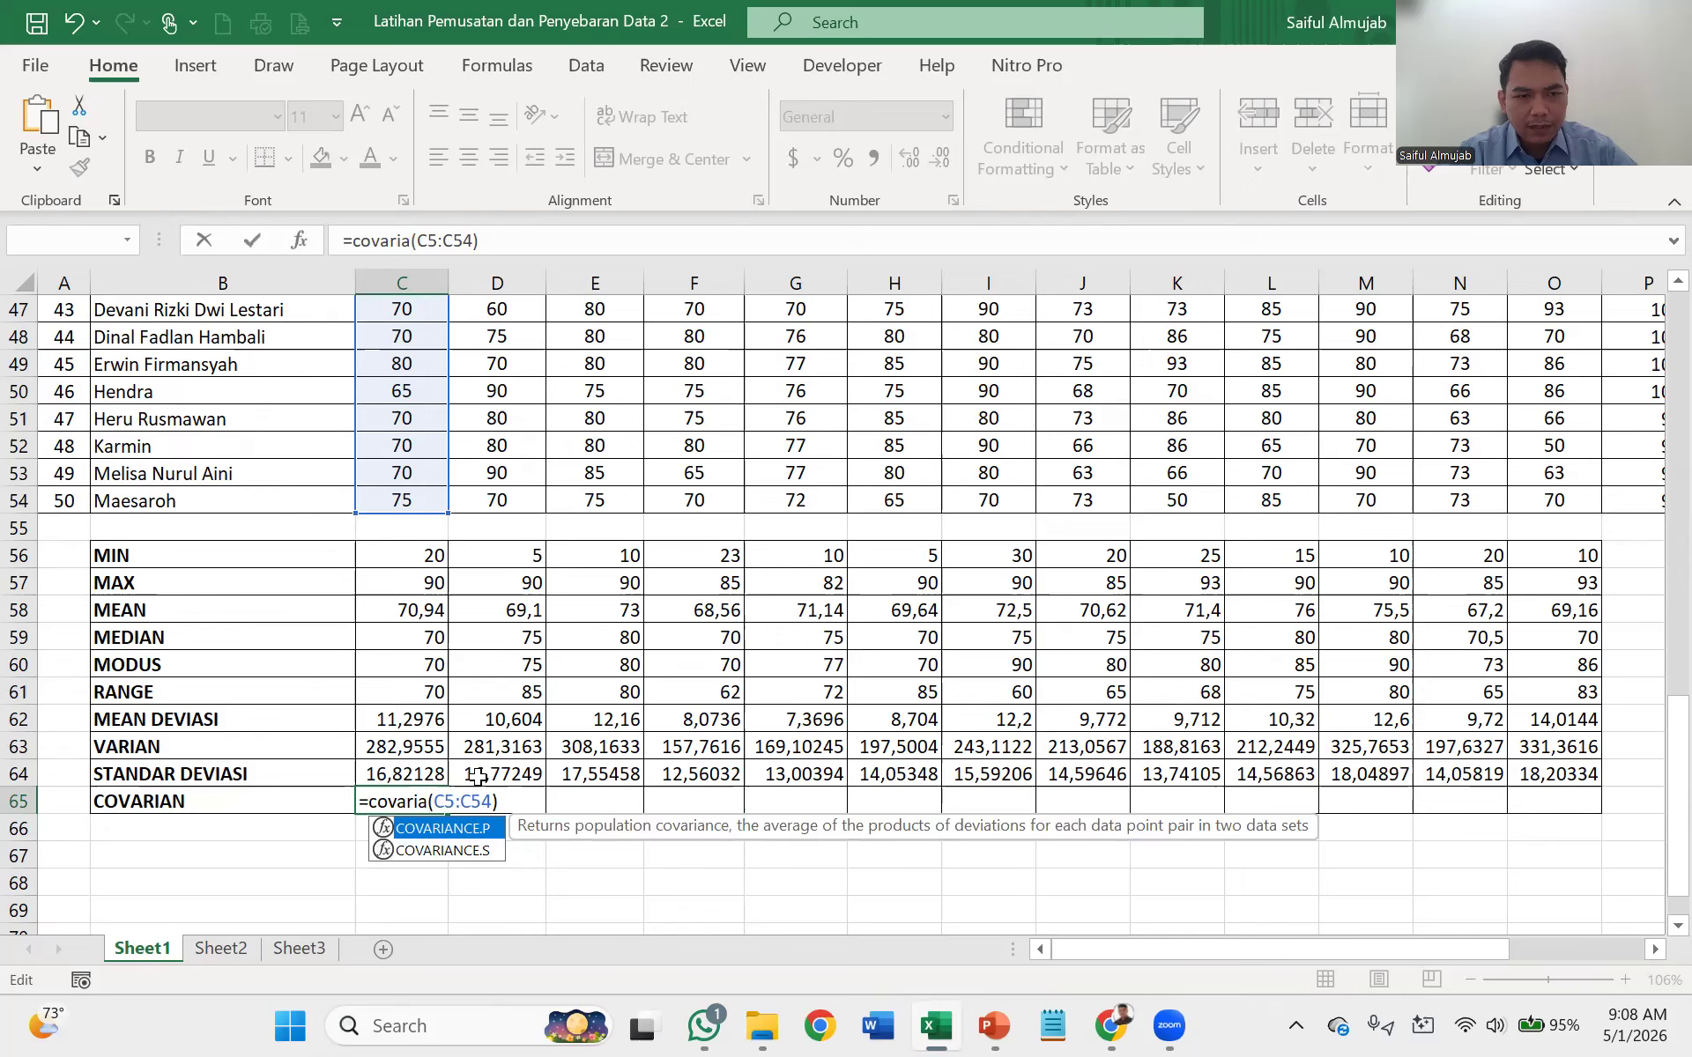
text(nce)
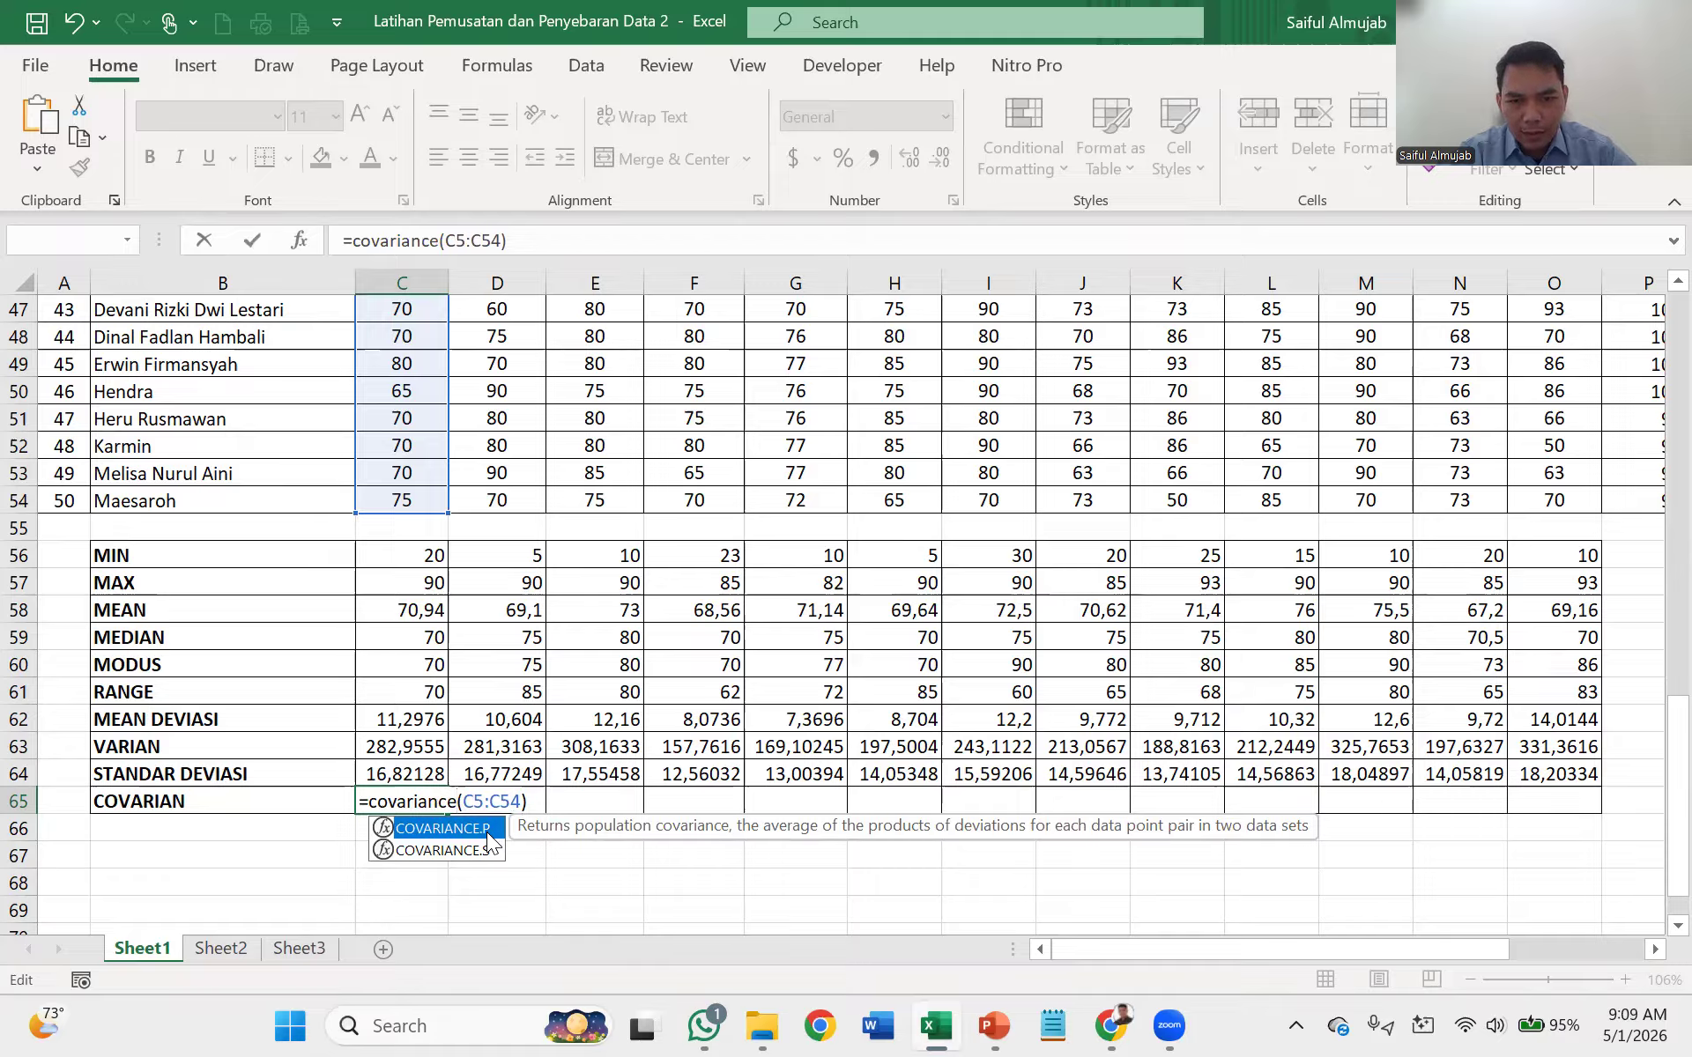
click(484, 842)
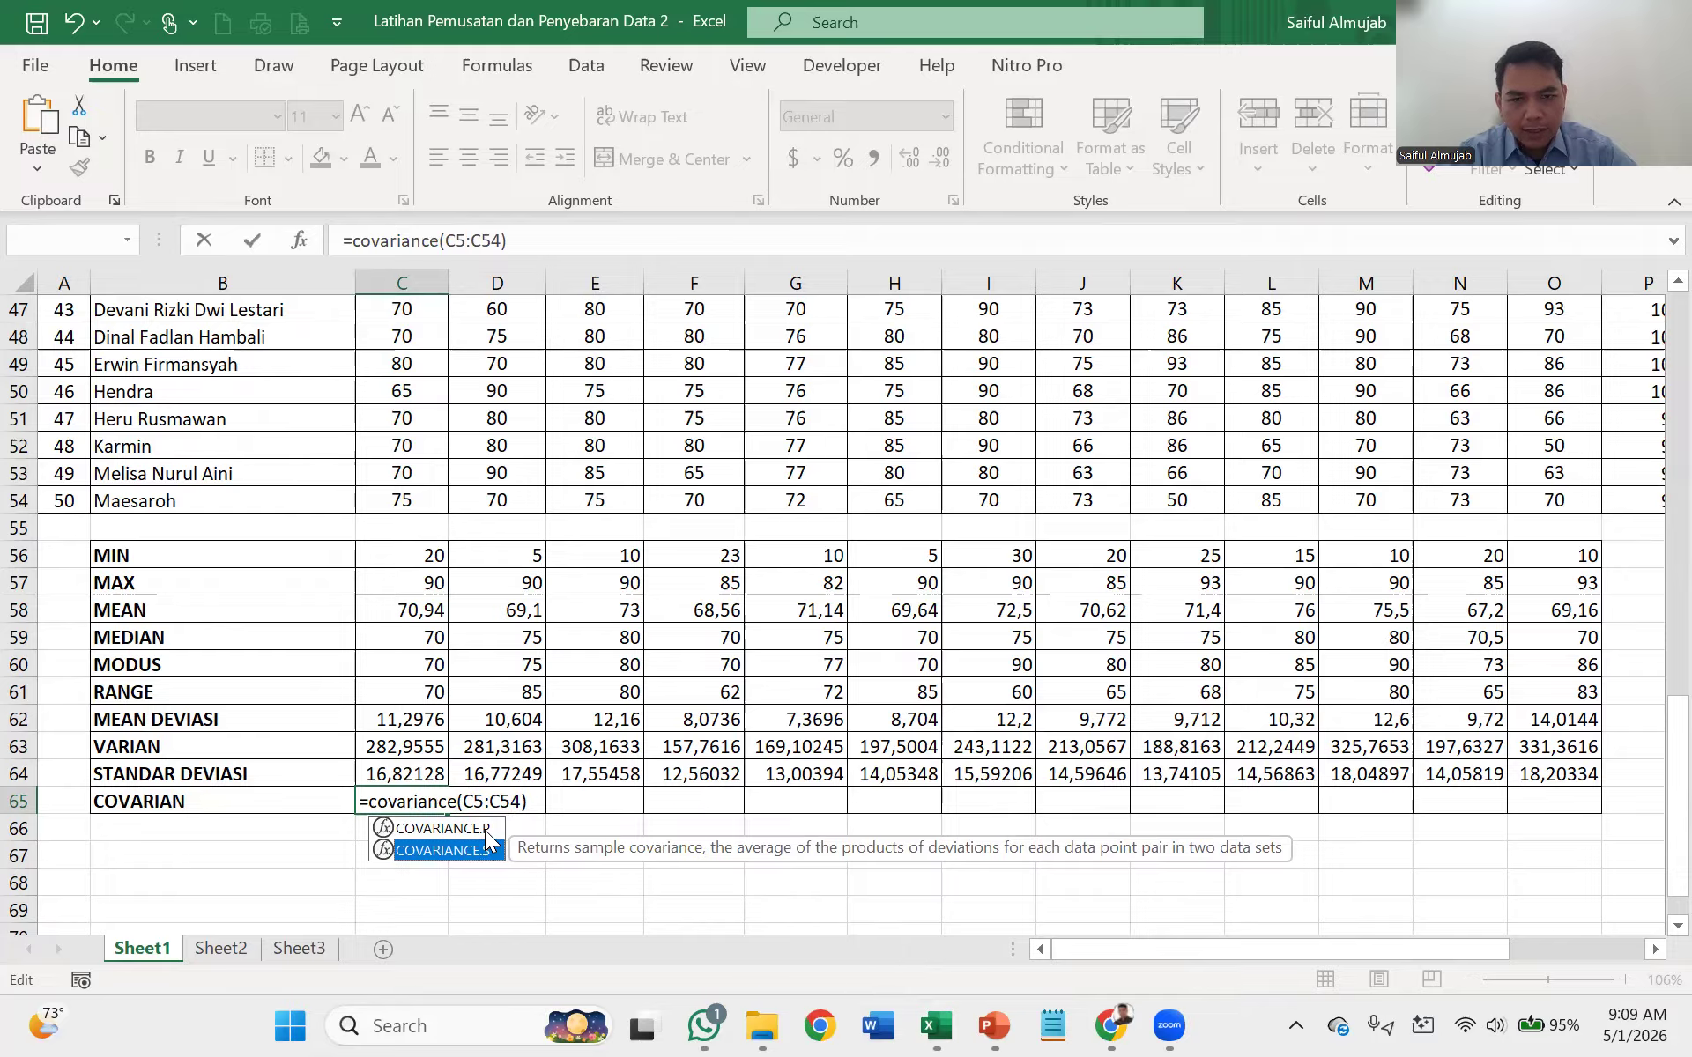
click(485, 830)
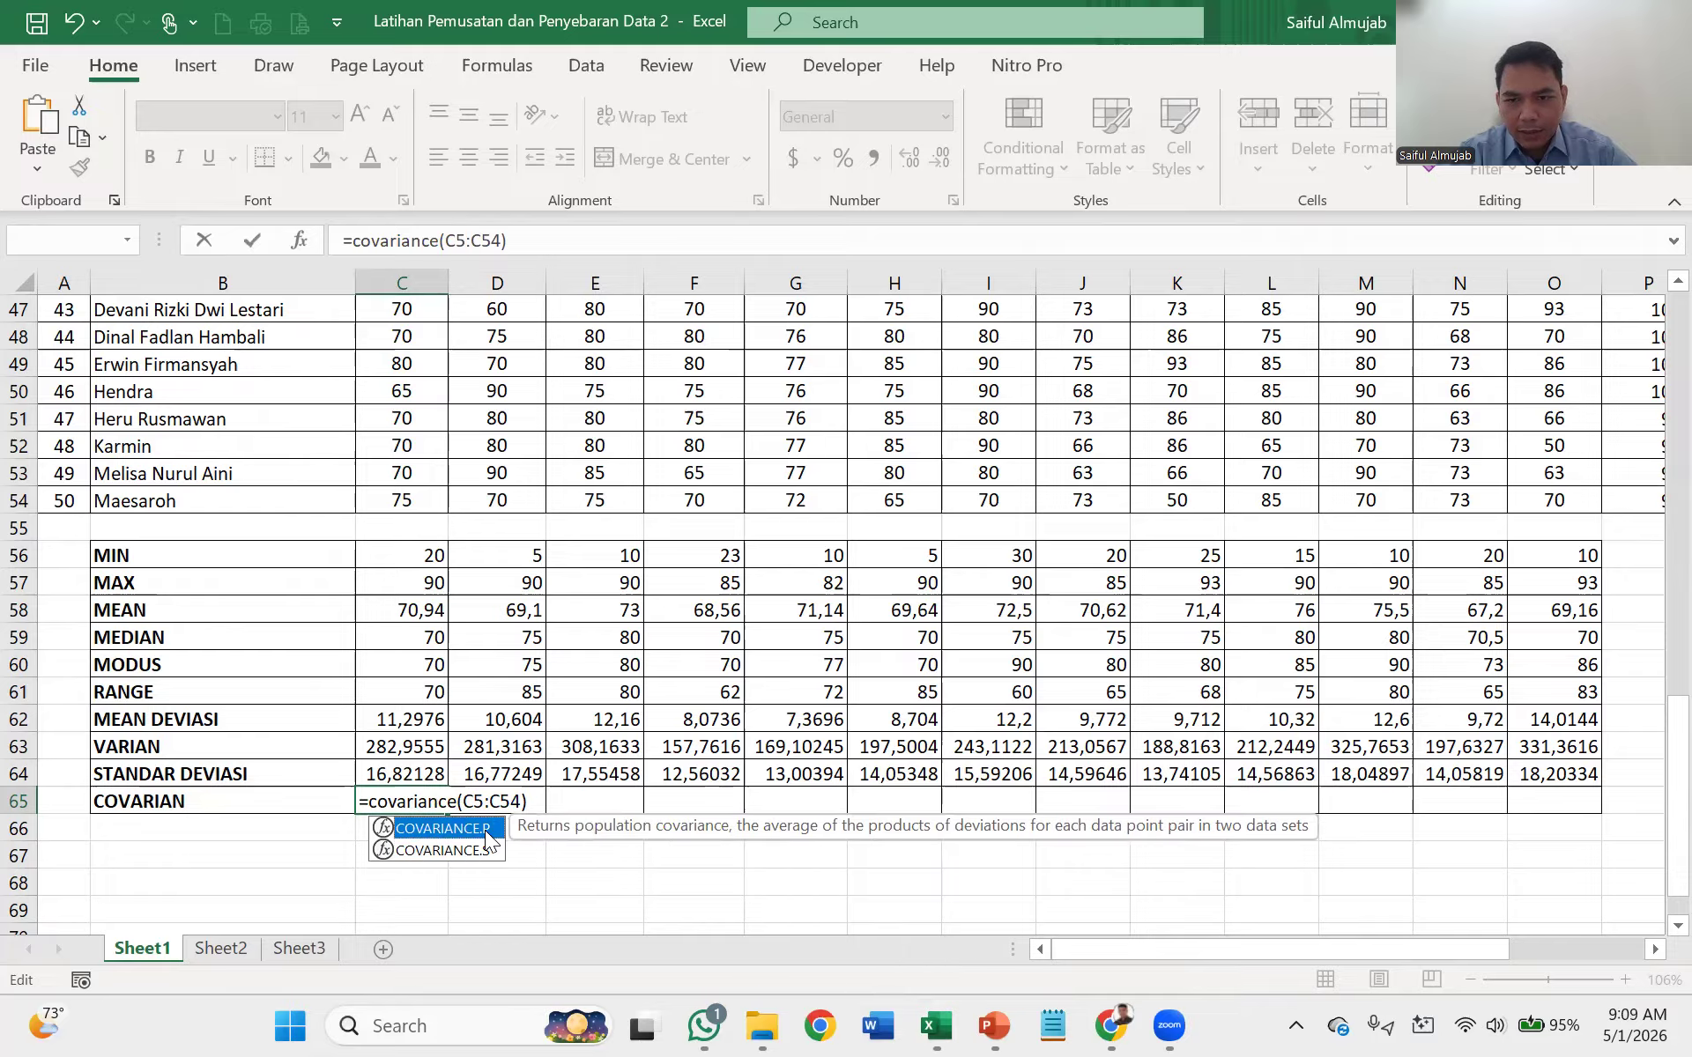
click(485, 851)
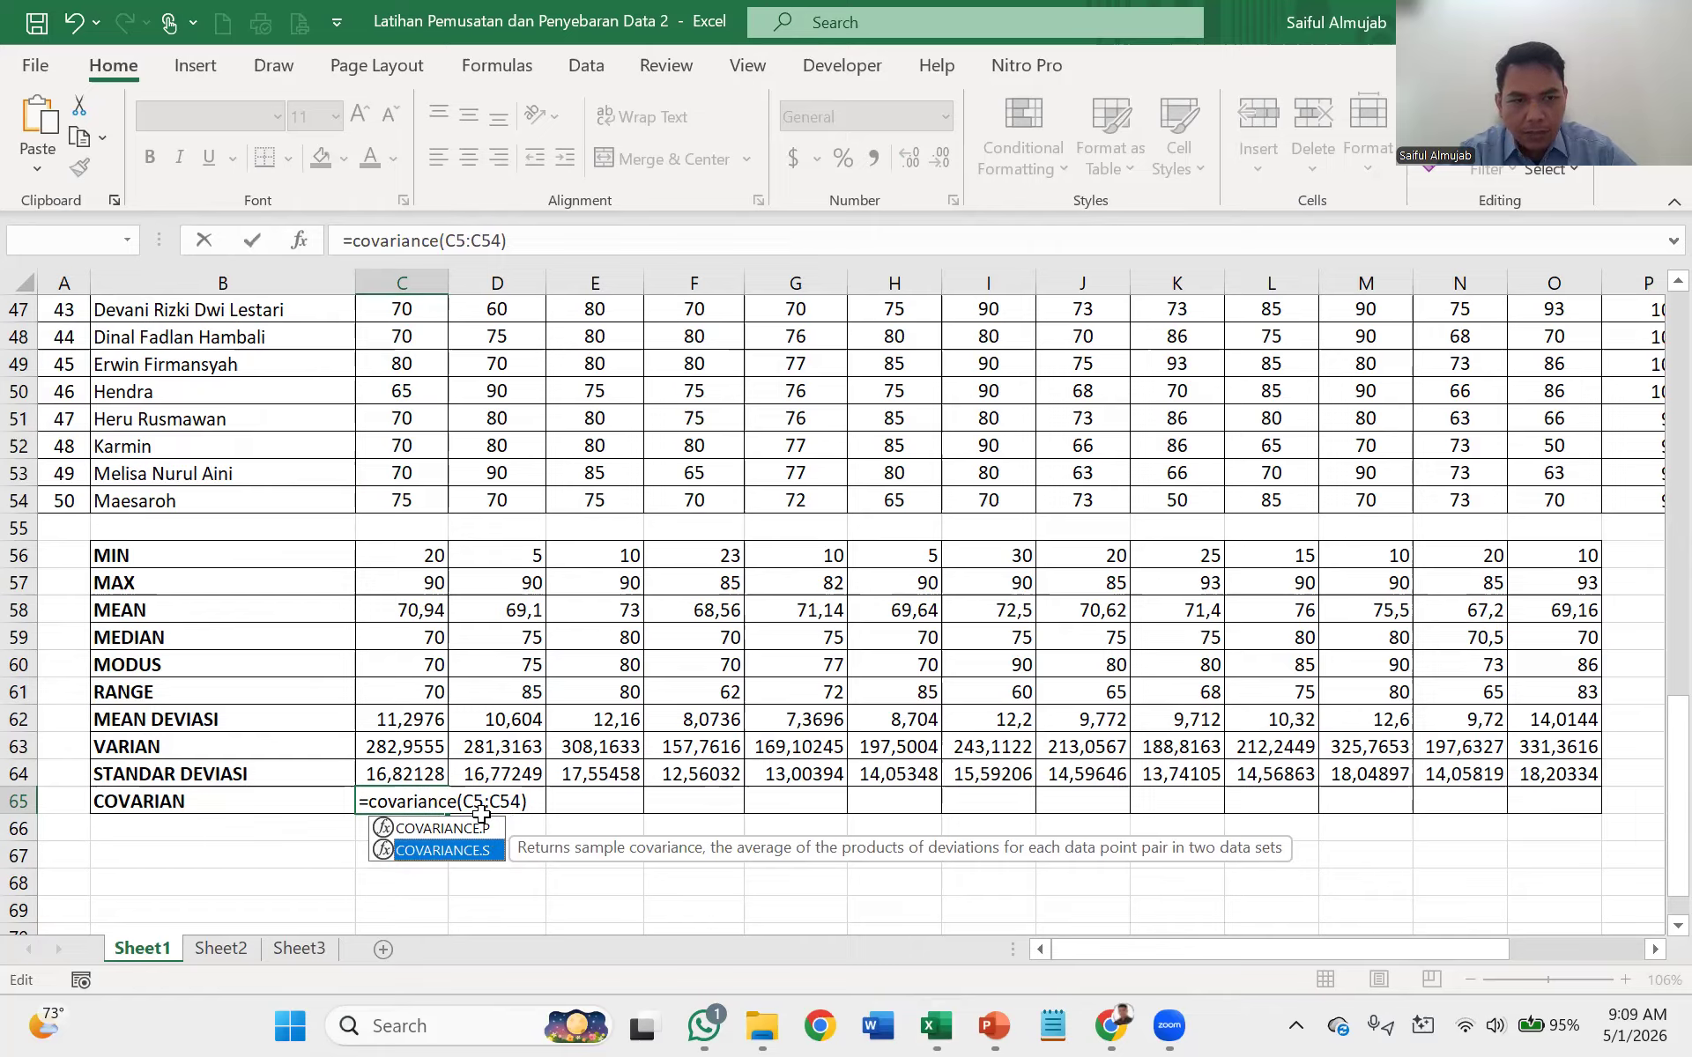
double_click(482, 832)
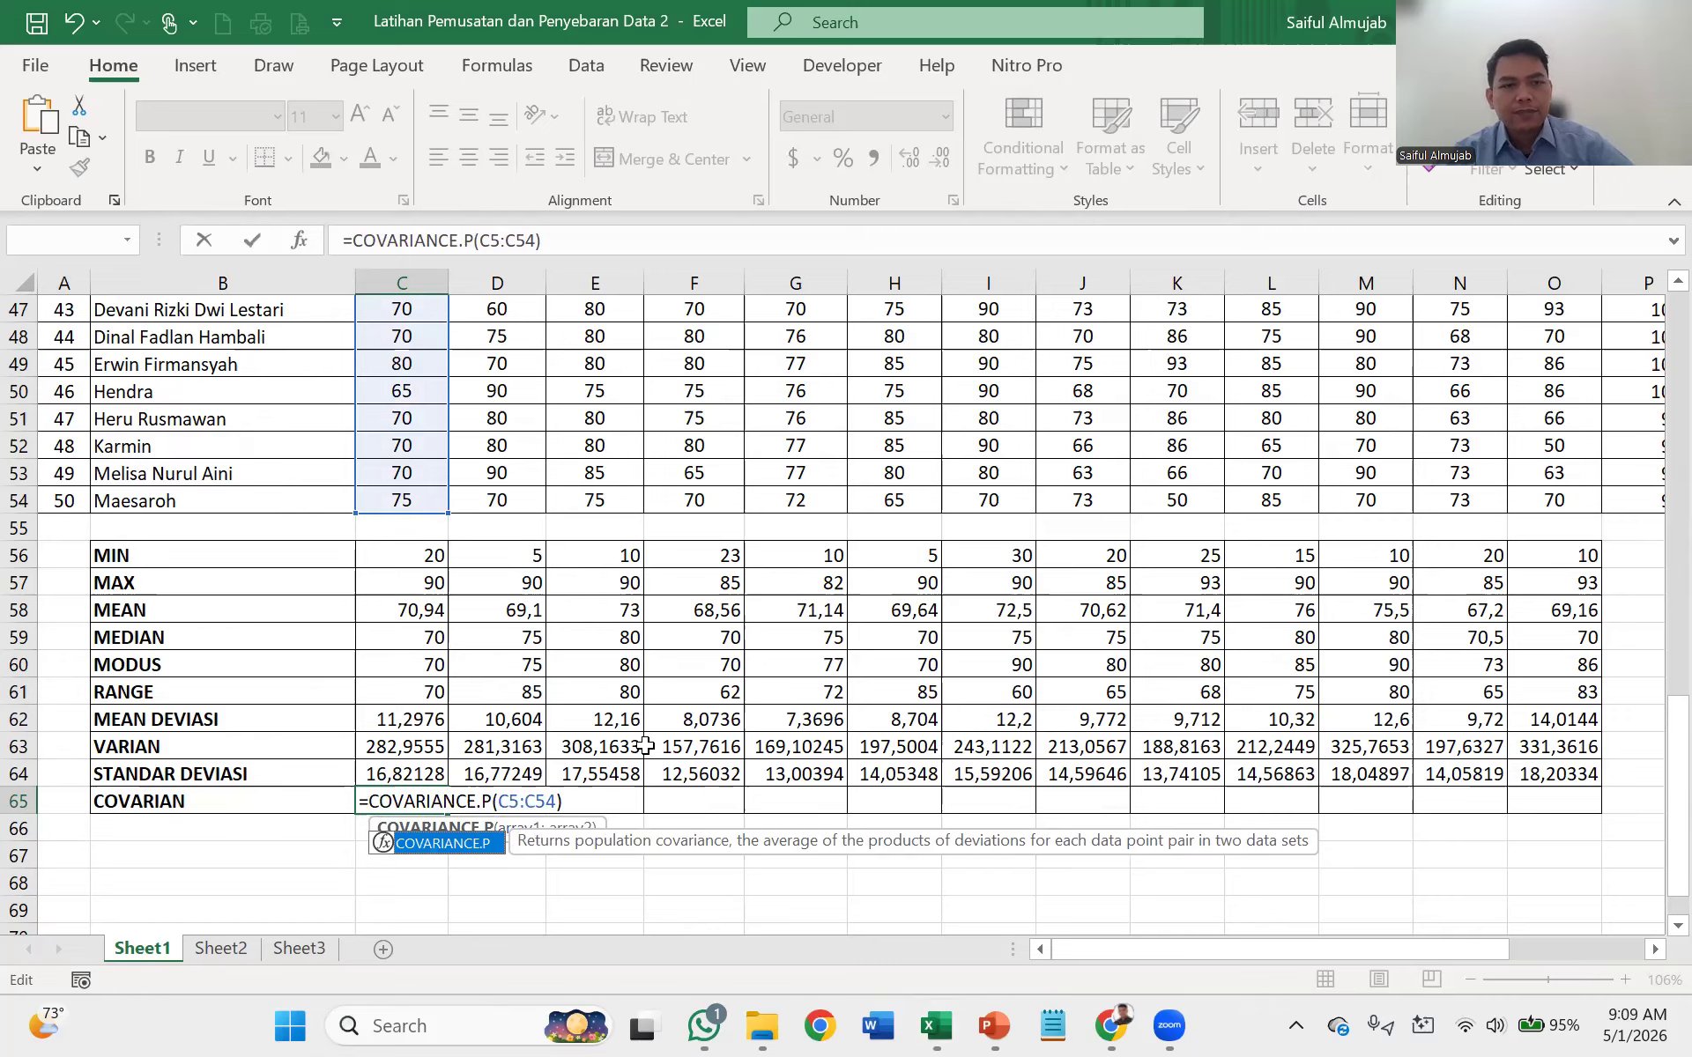
key(Return)
key(Return)
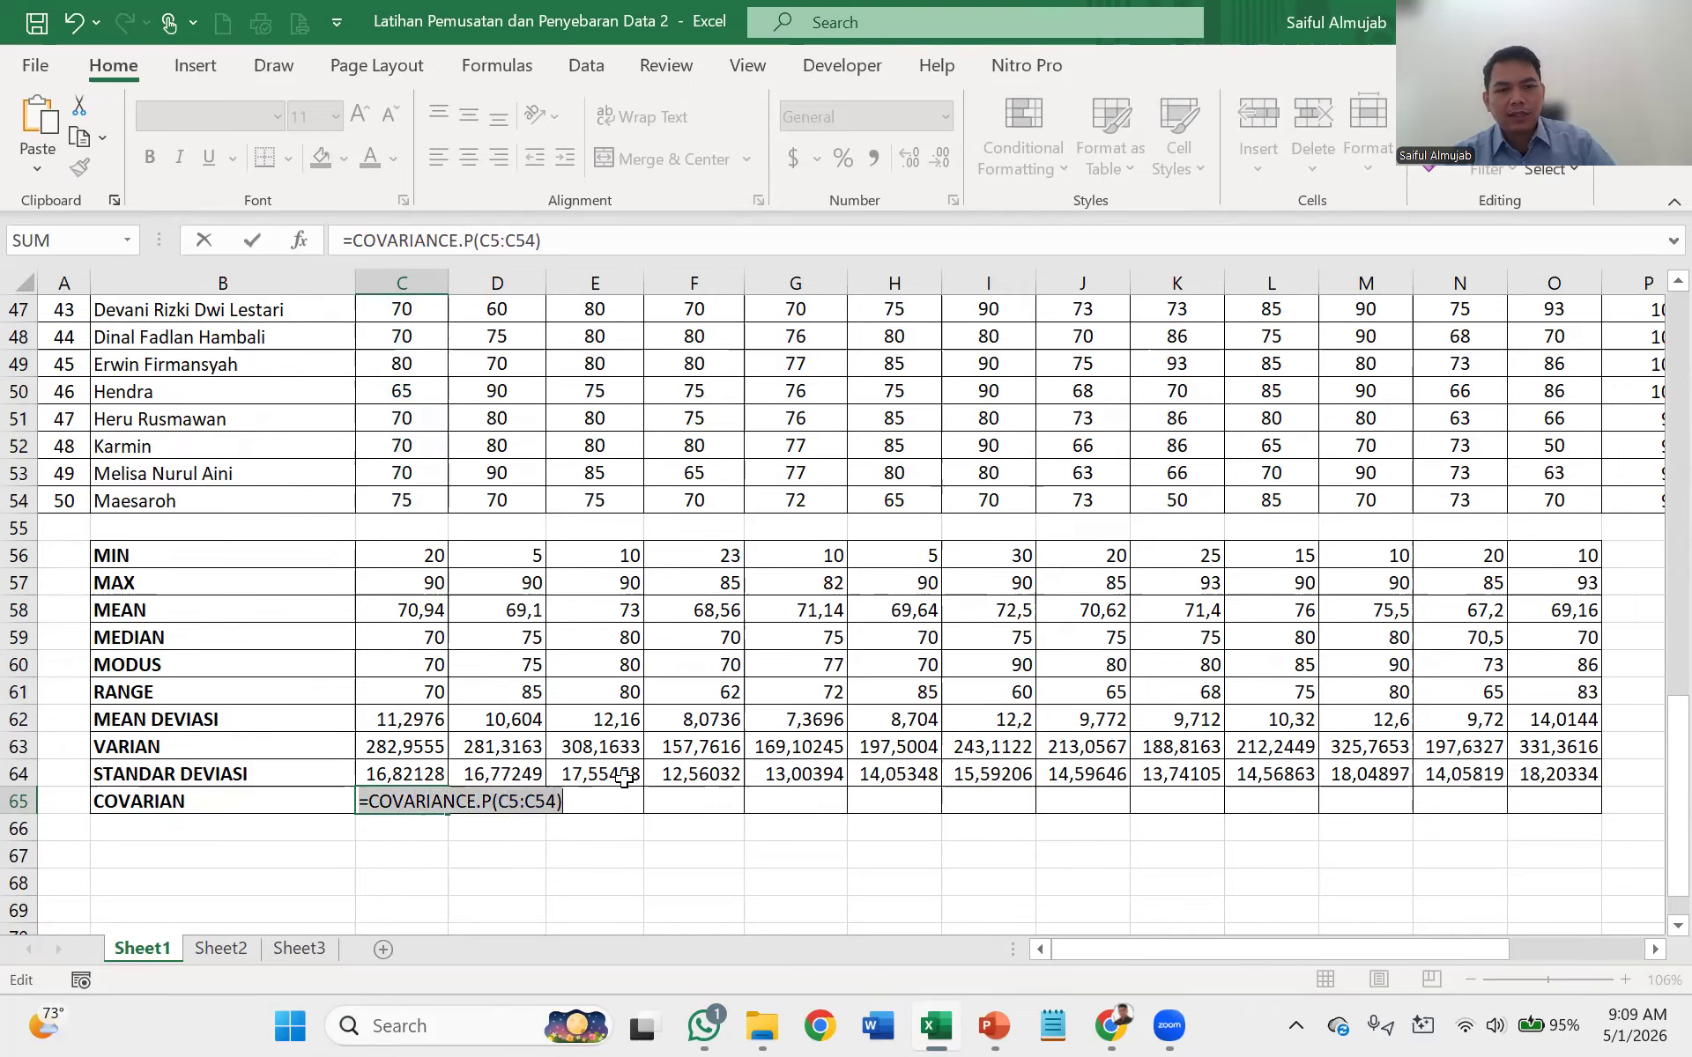
key(Escape)
- Calculate the EKONOMI value in the COVARIAN row, cell C65, as standard deviation divided by mean with =C64/C58
text(=)
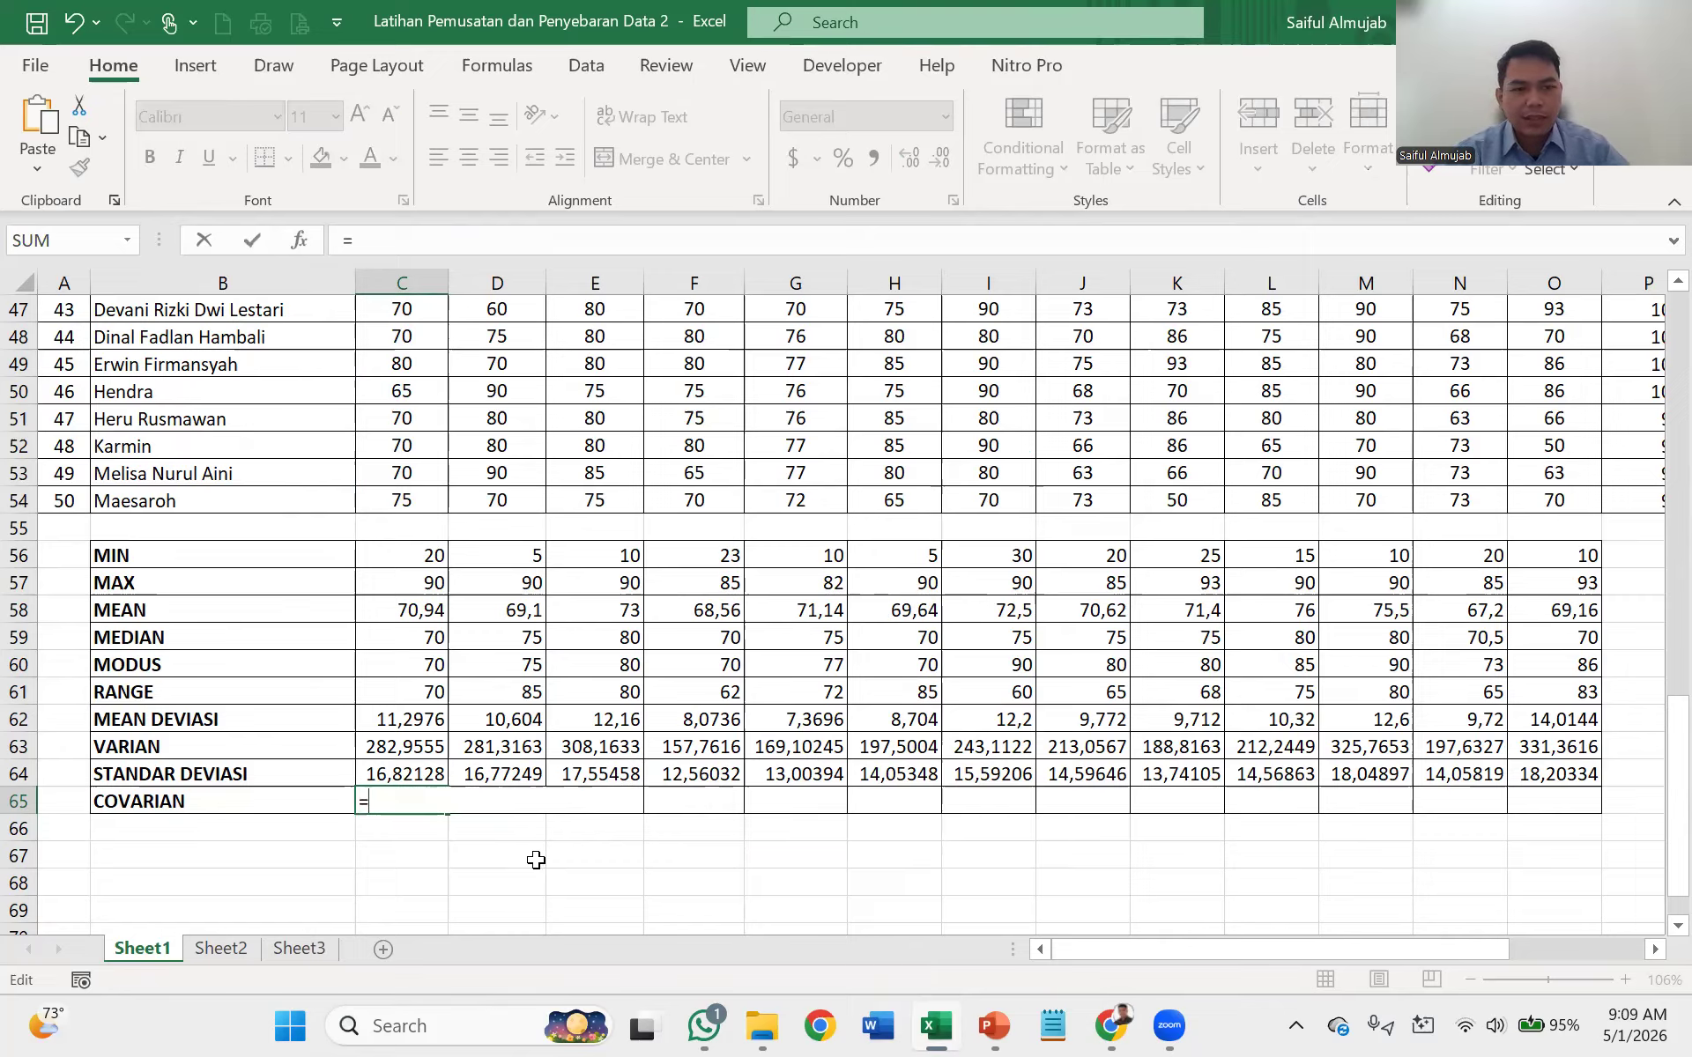
click(389, 772)
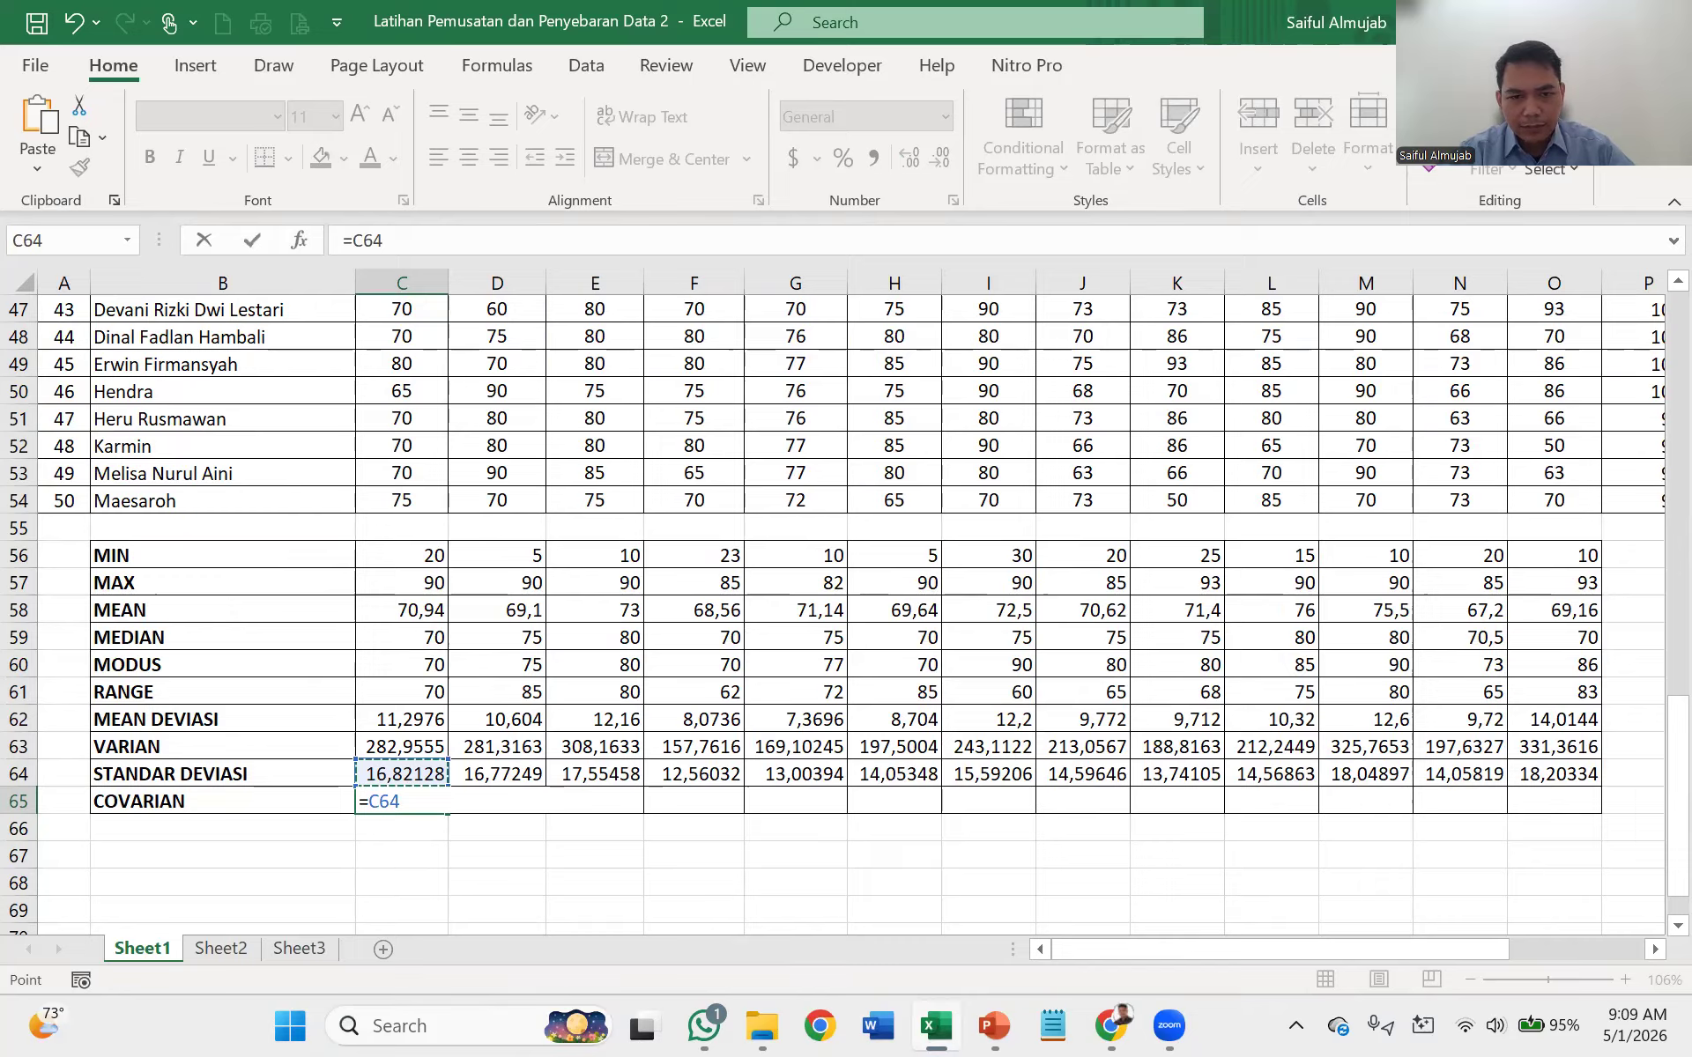
click(407, 800)
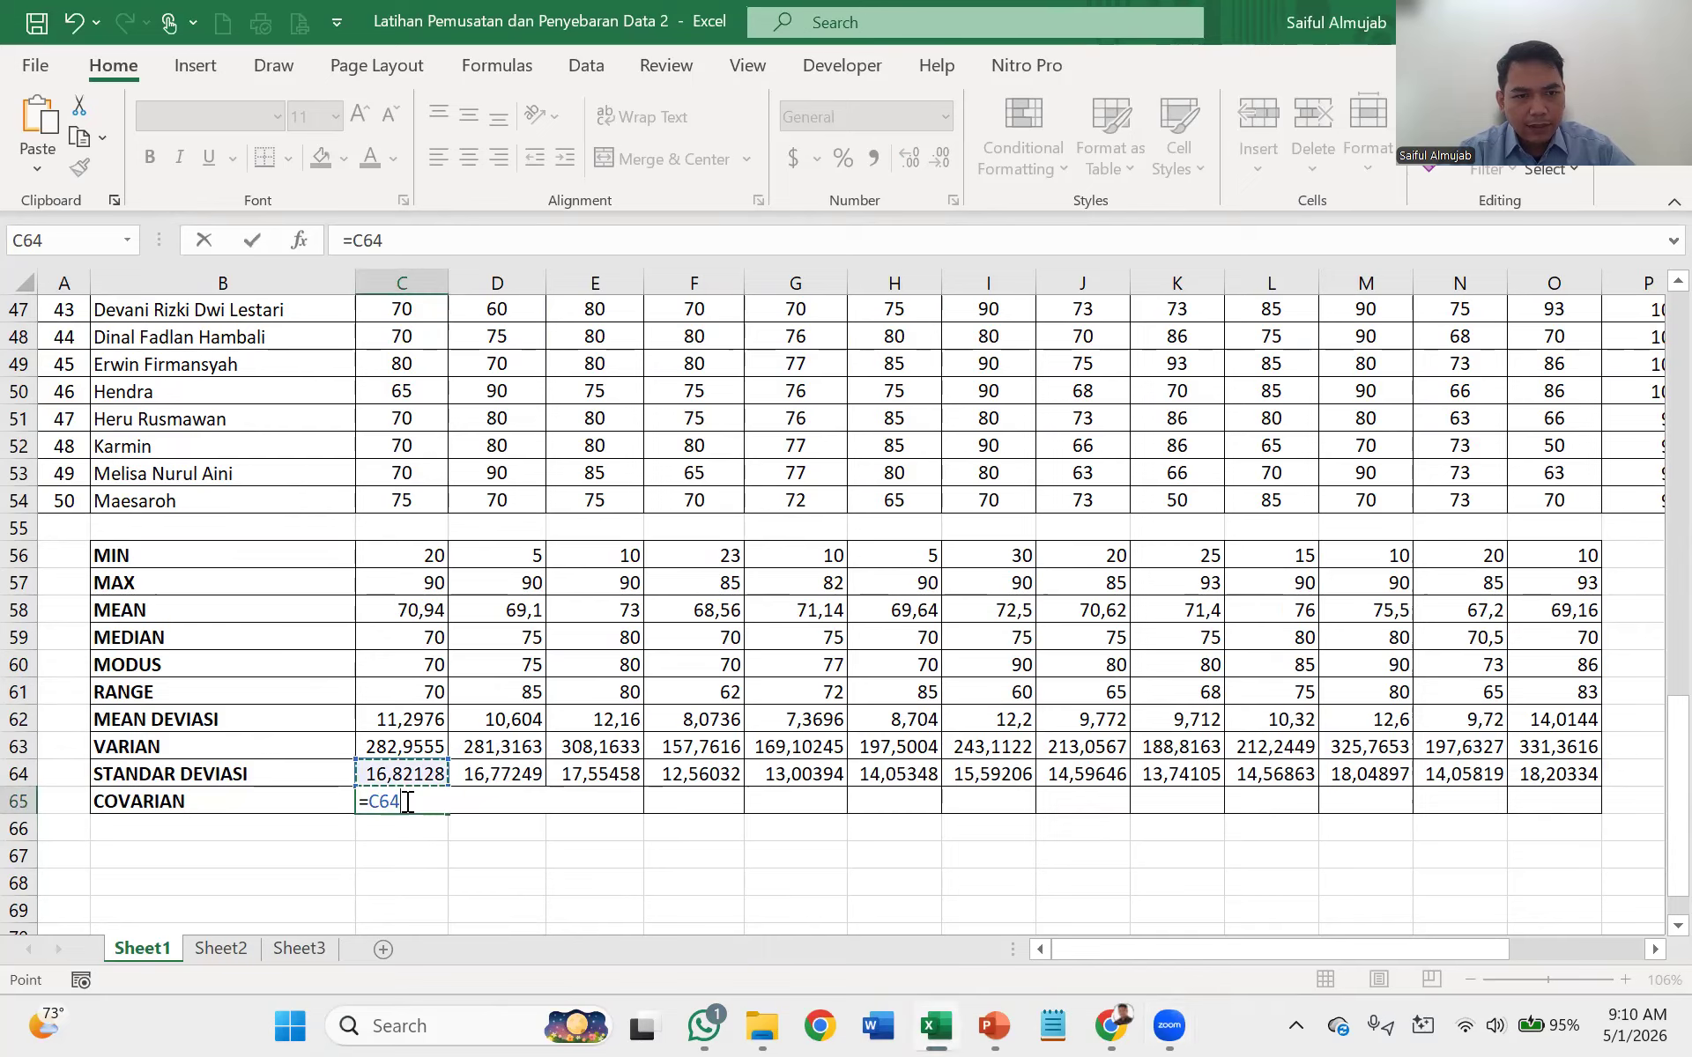
text(/)
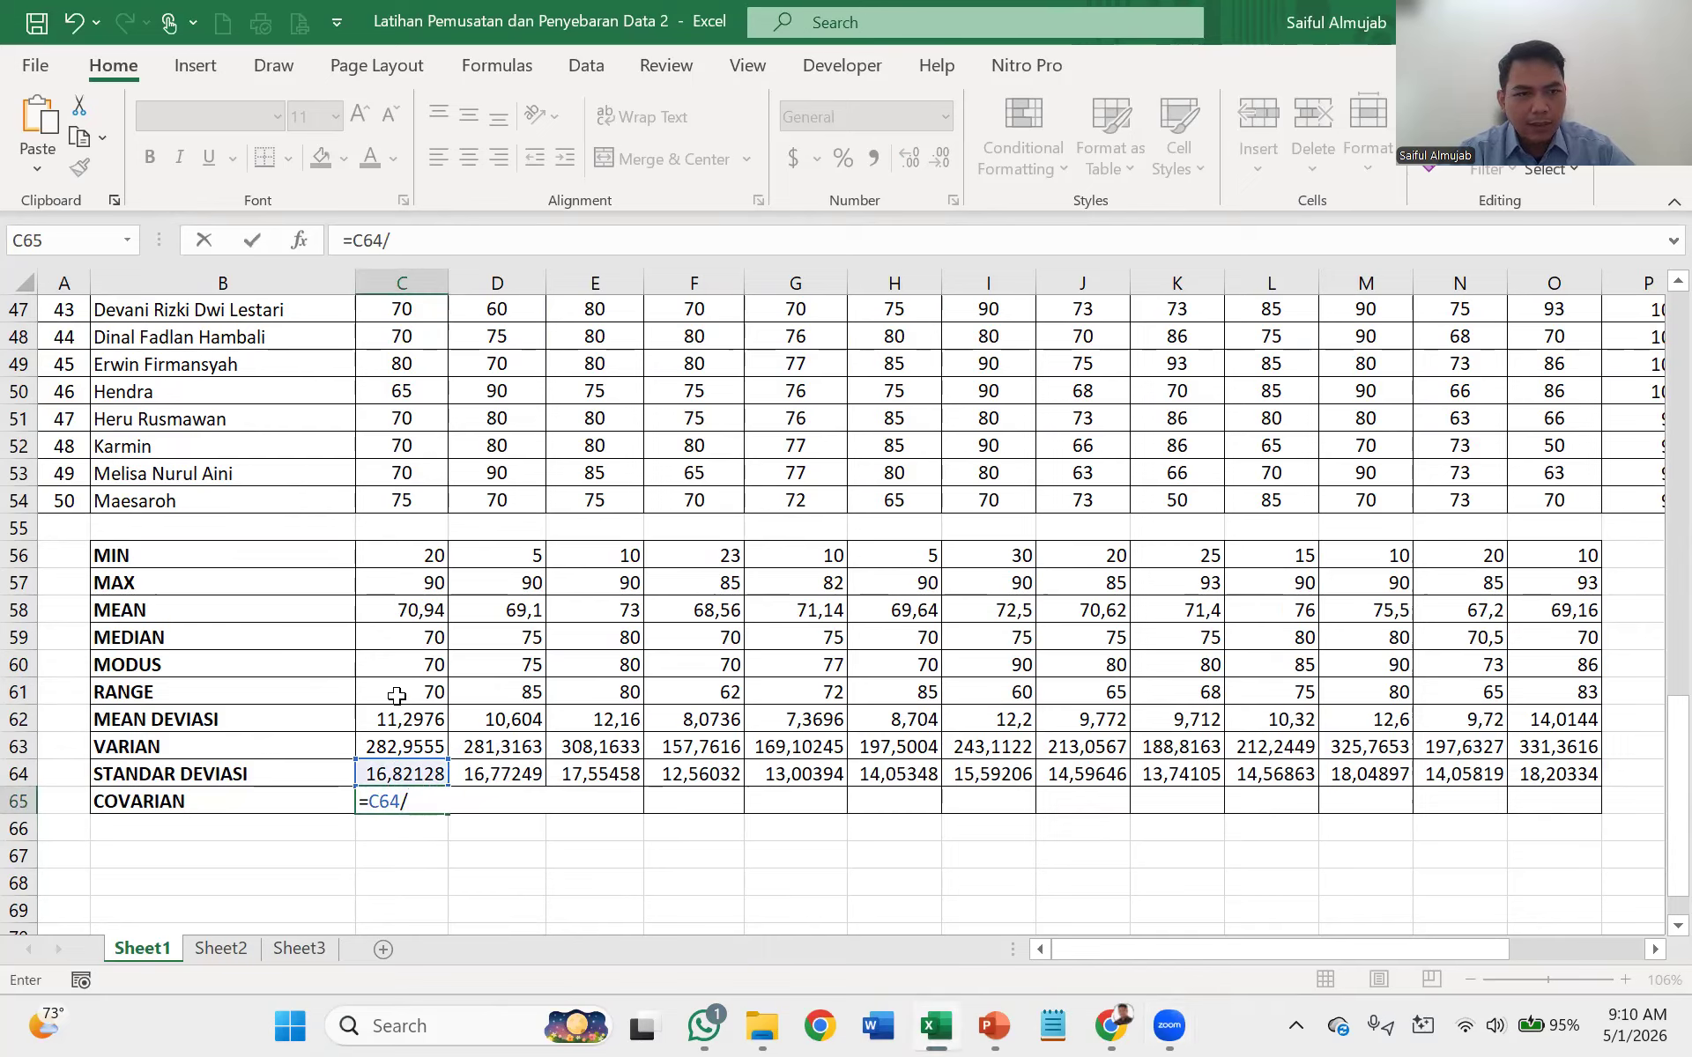
click(382, 610)
key(Return)
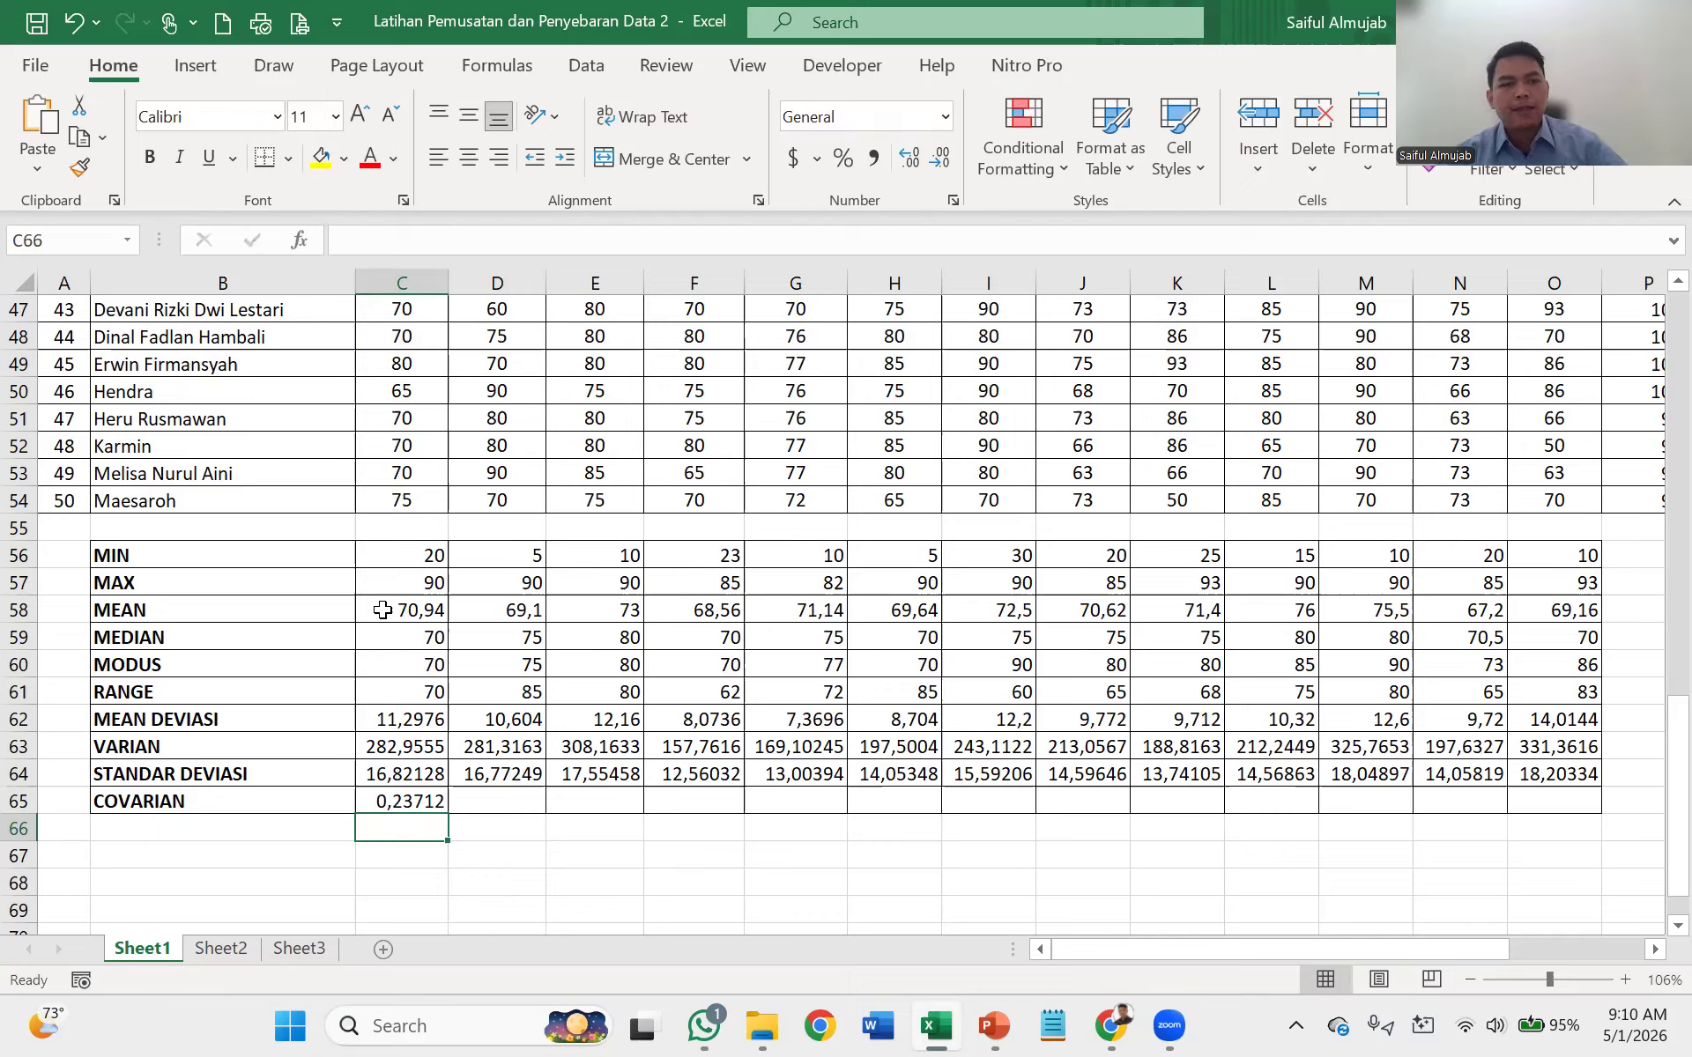
- Copy the COVARIAN formula from C65 across the remaining subjects to O65
click(421, 802)
drag(447, 813, 1559, 804)
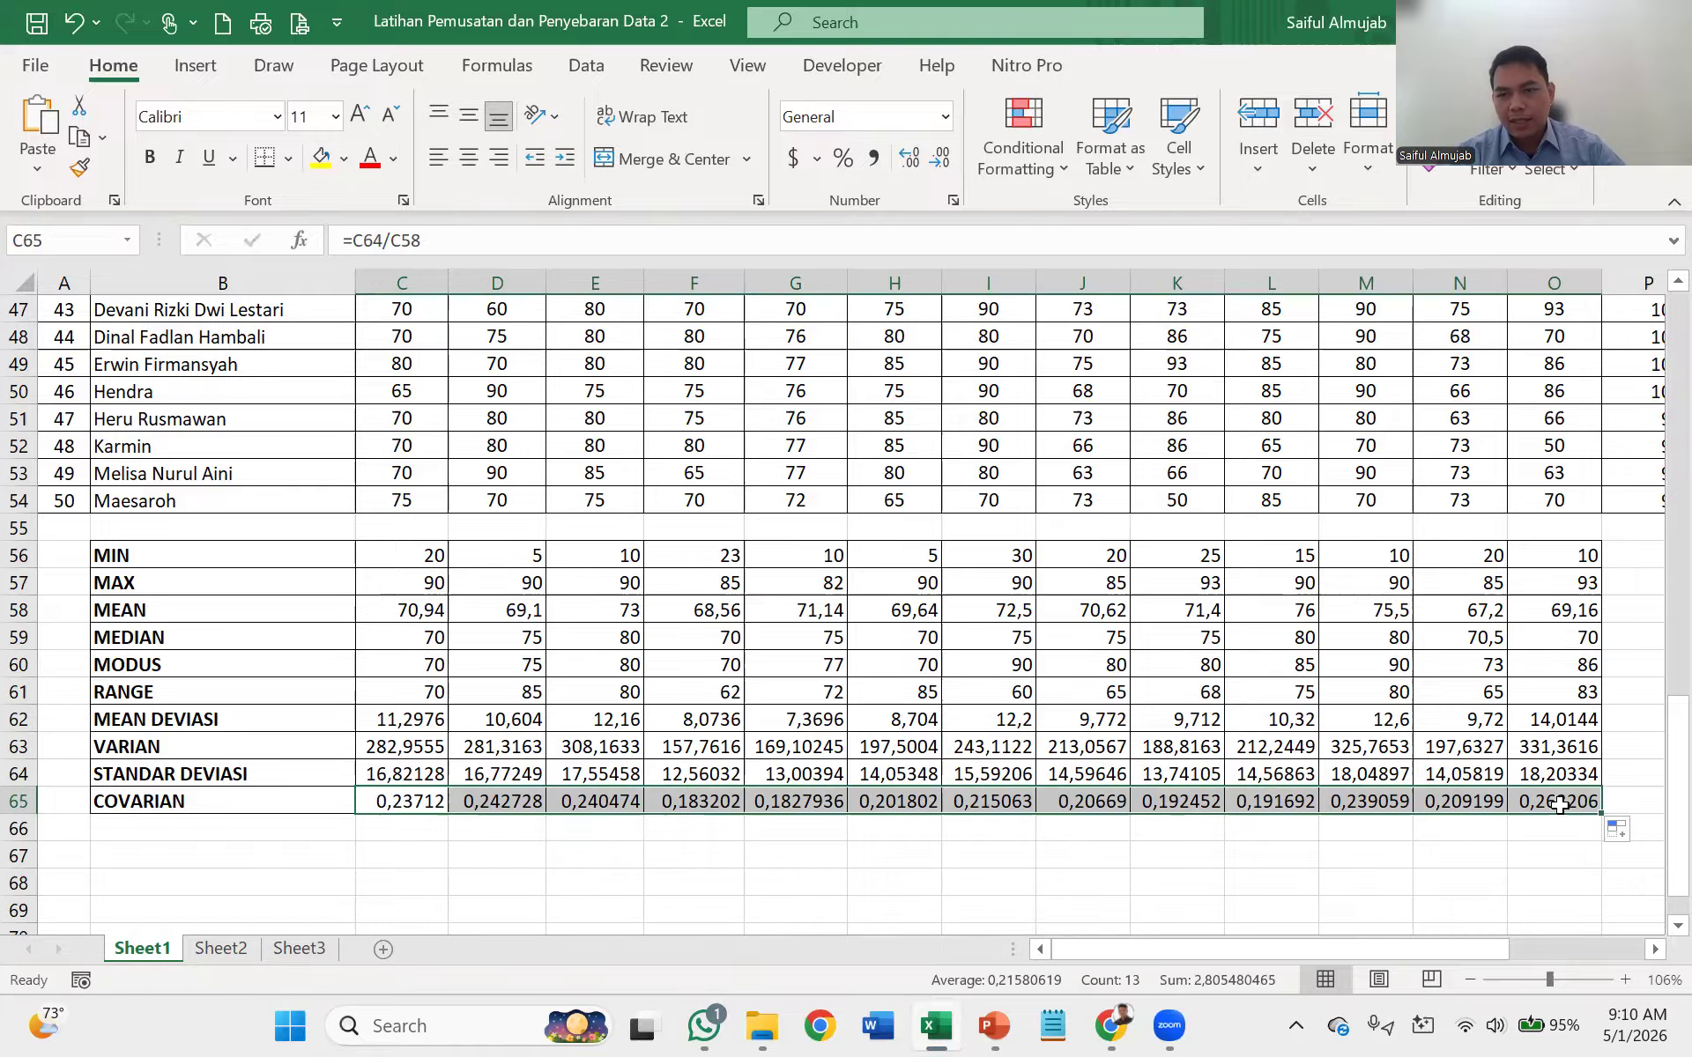
click(1517, 853)
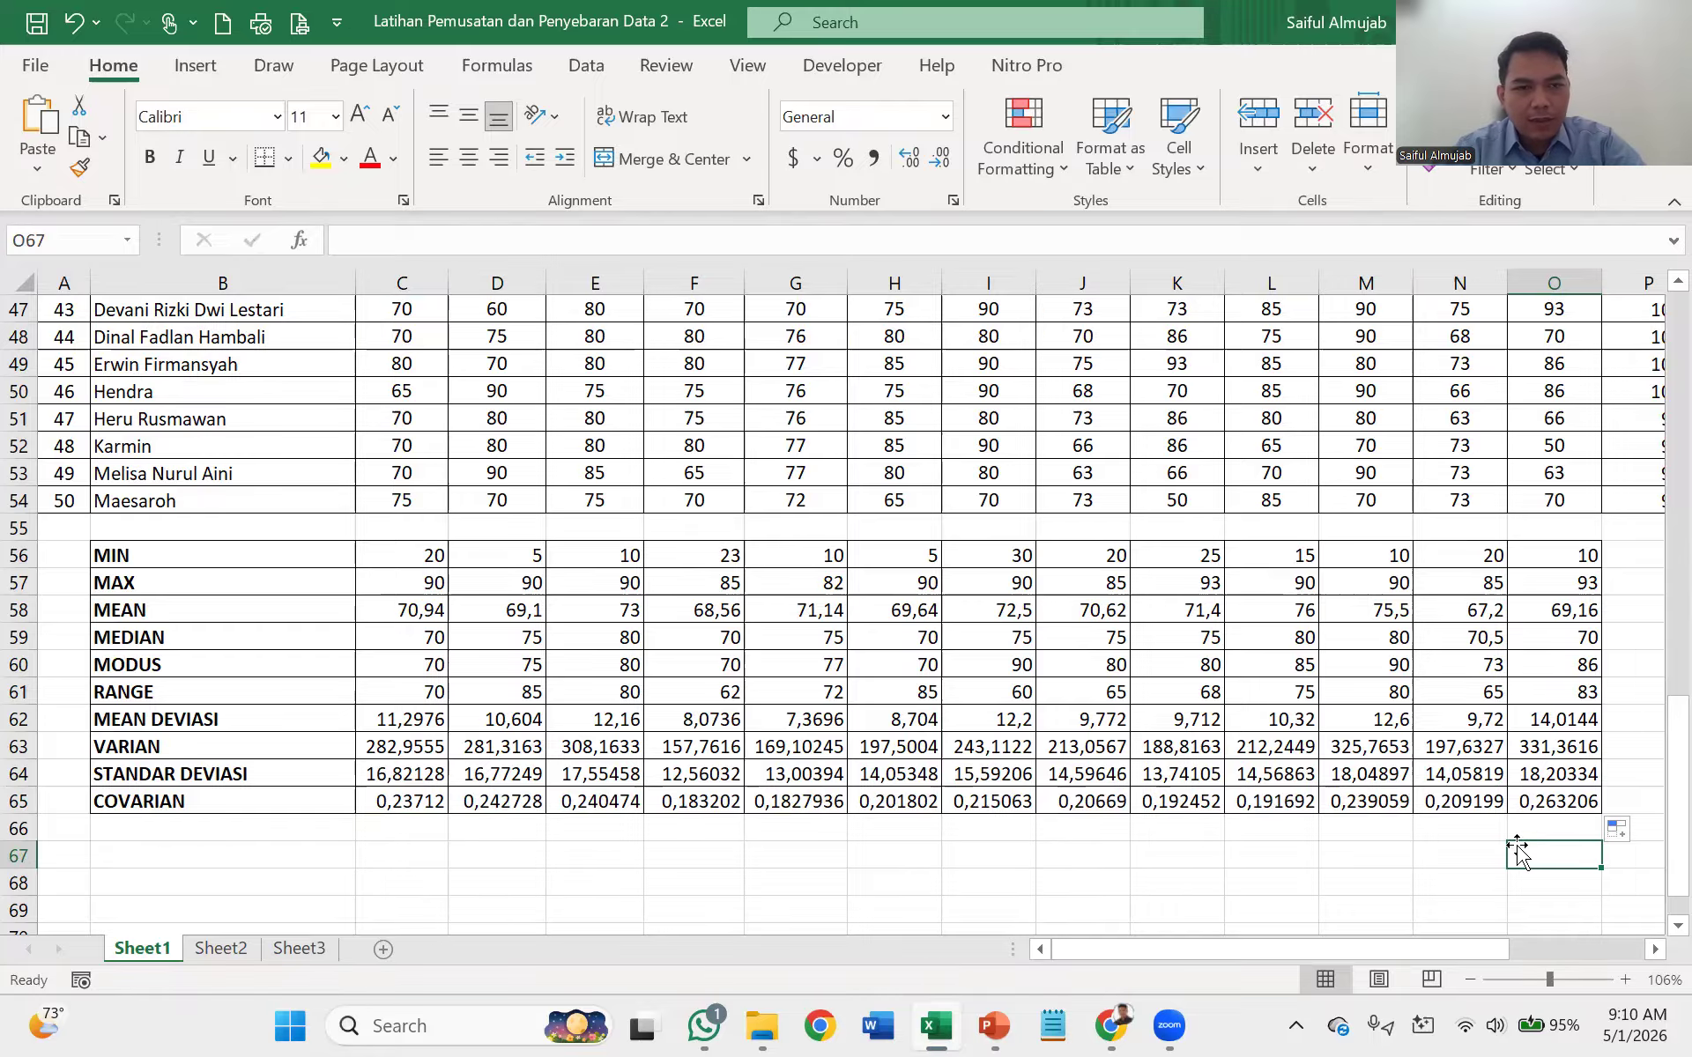
- Review the statistics table and the full DAFTAR NILAI grade list up to its header row at a reduced zoom
scroll(1254, 724, down, 3)
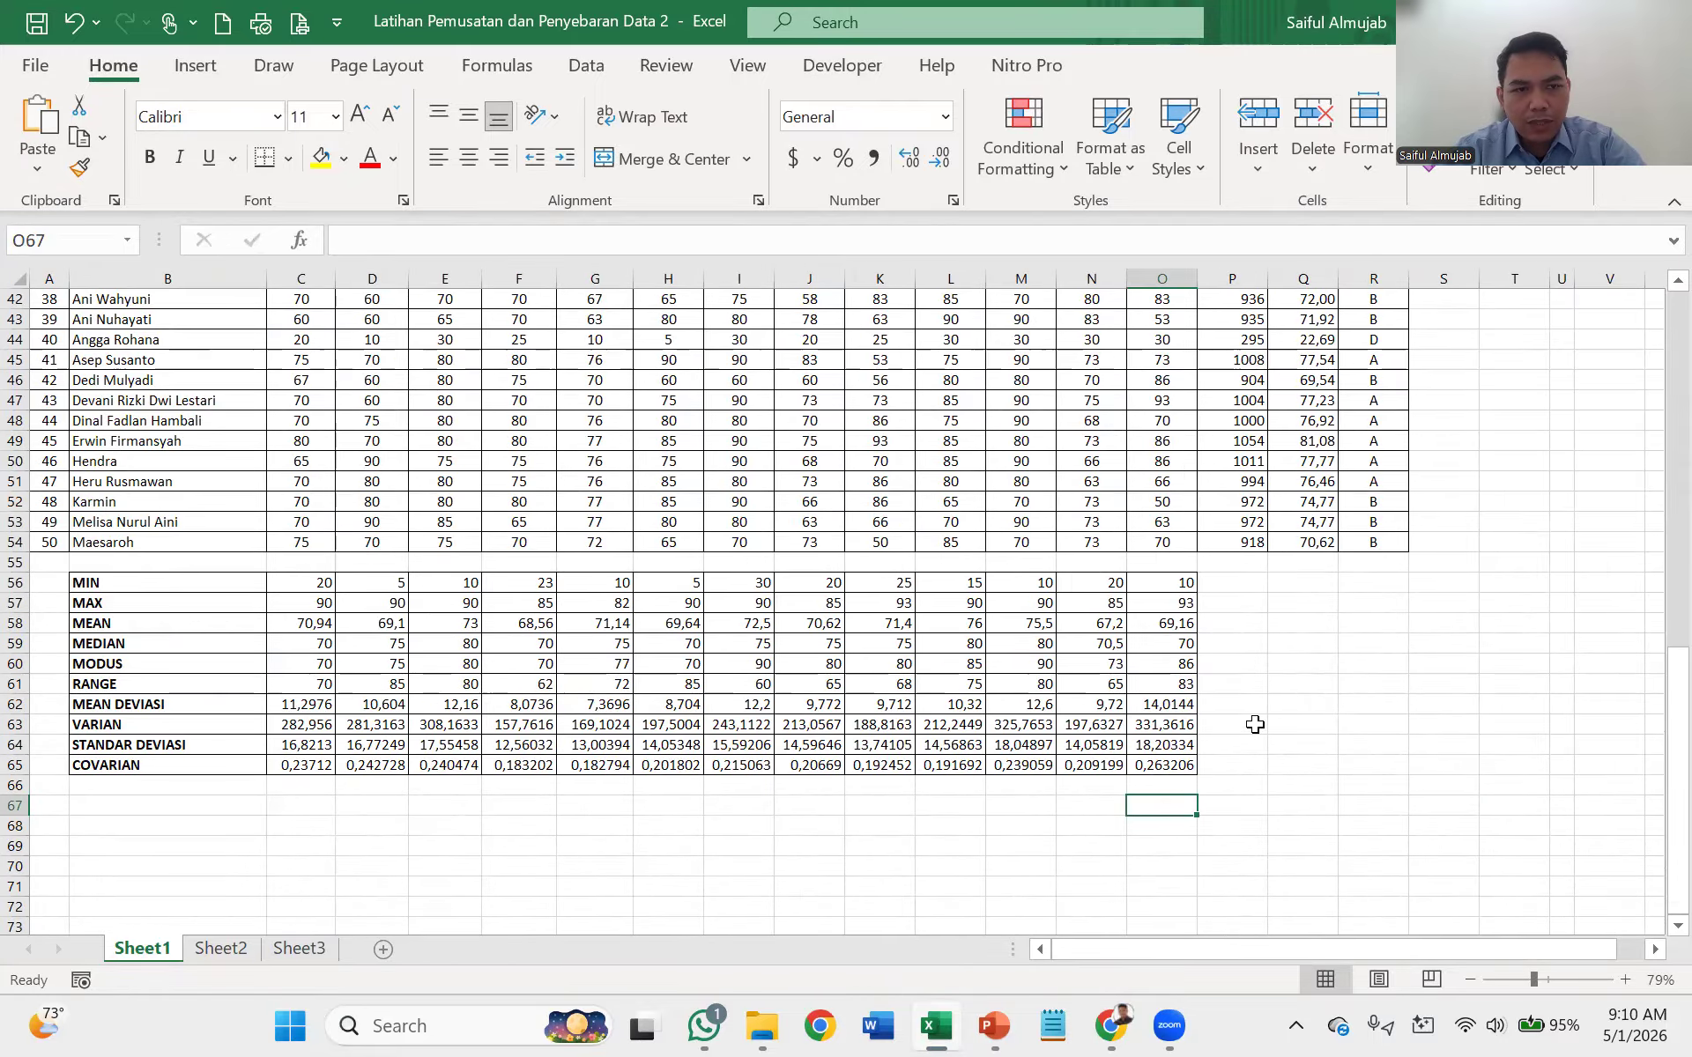
scroll(1255, 725, up, 2)
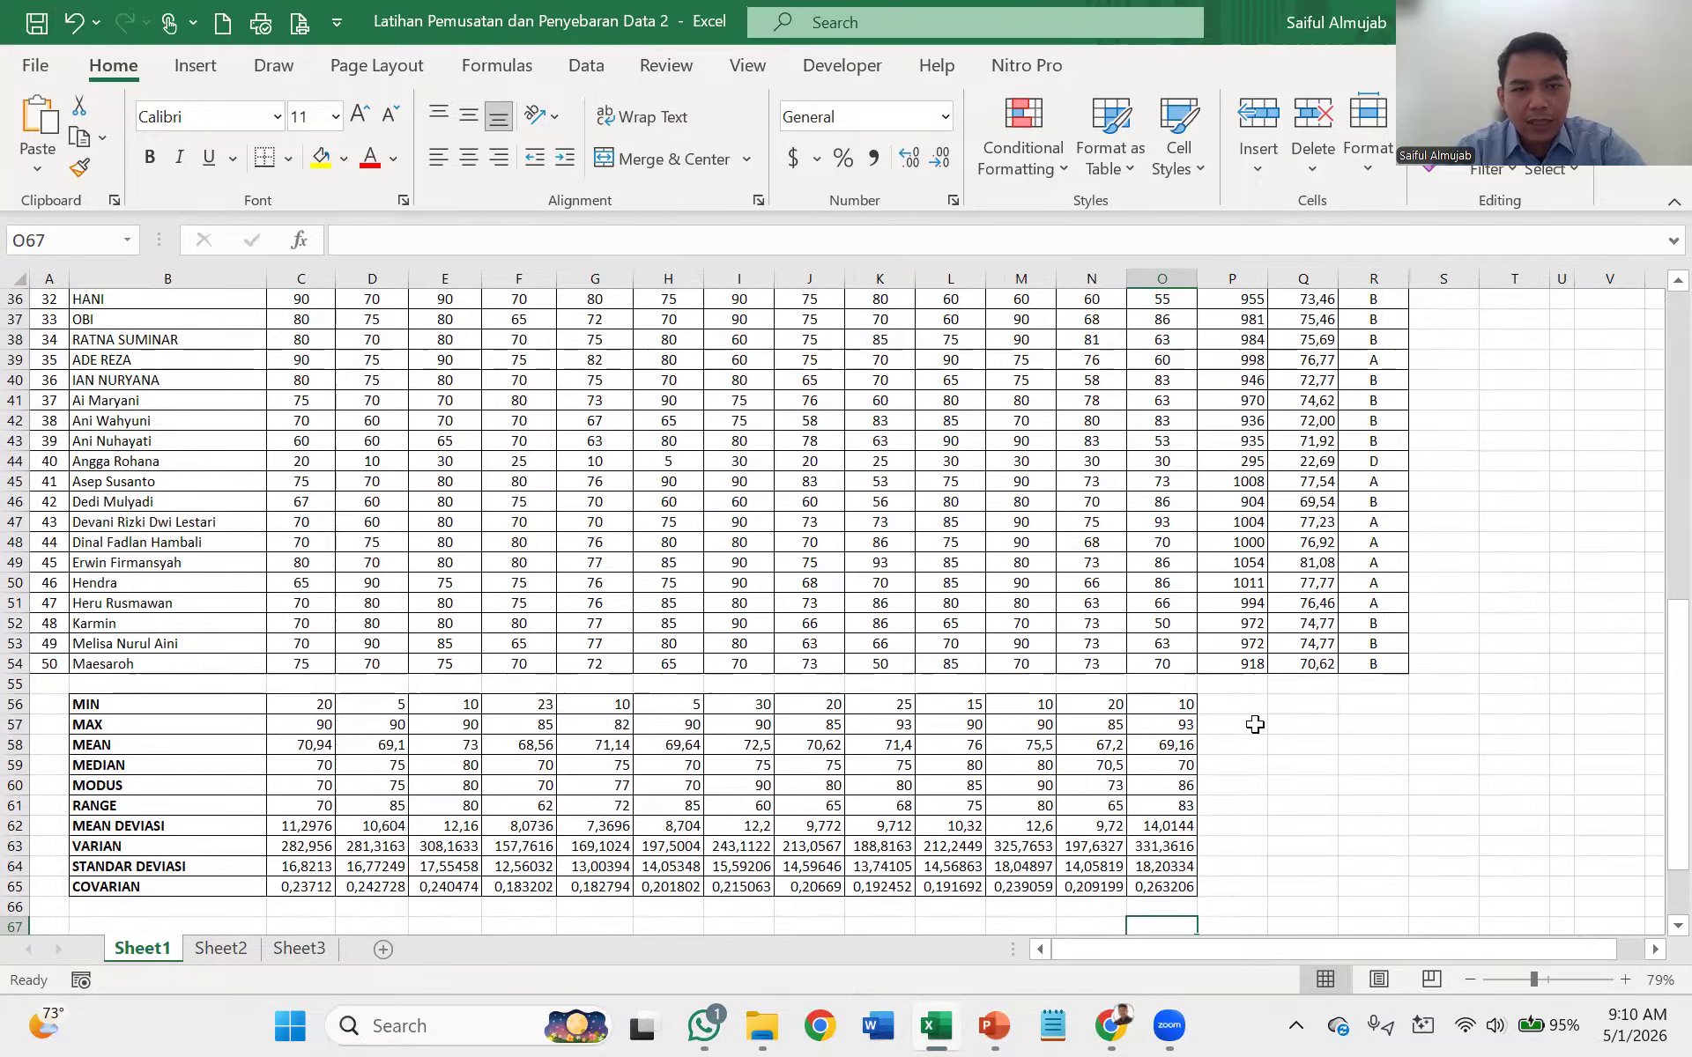
scroll(1255, 724, up, 2)
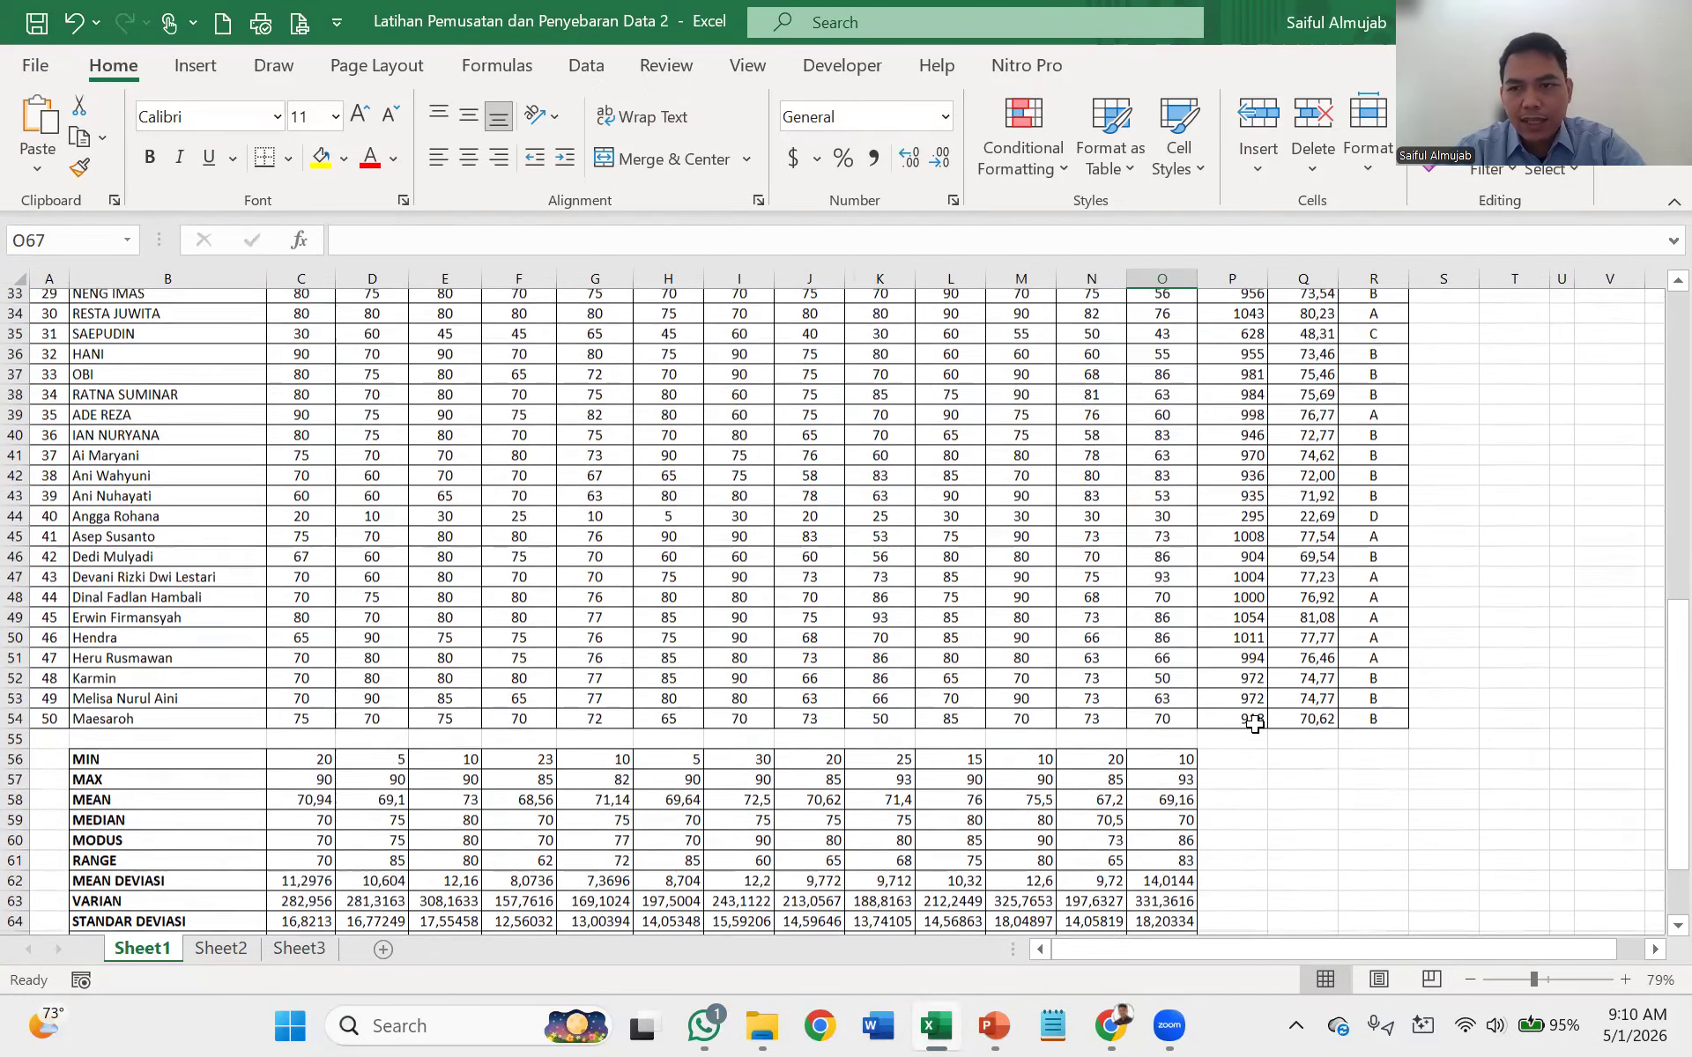
scroll(1255, 724, up, 2)
scroll(1255, 724, up, 2)
scroll(1255, 724, up, 4)
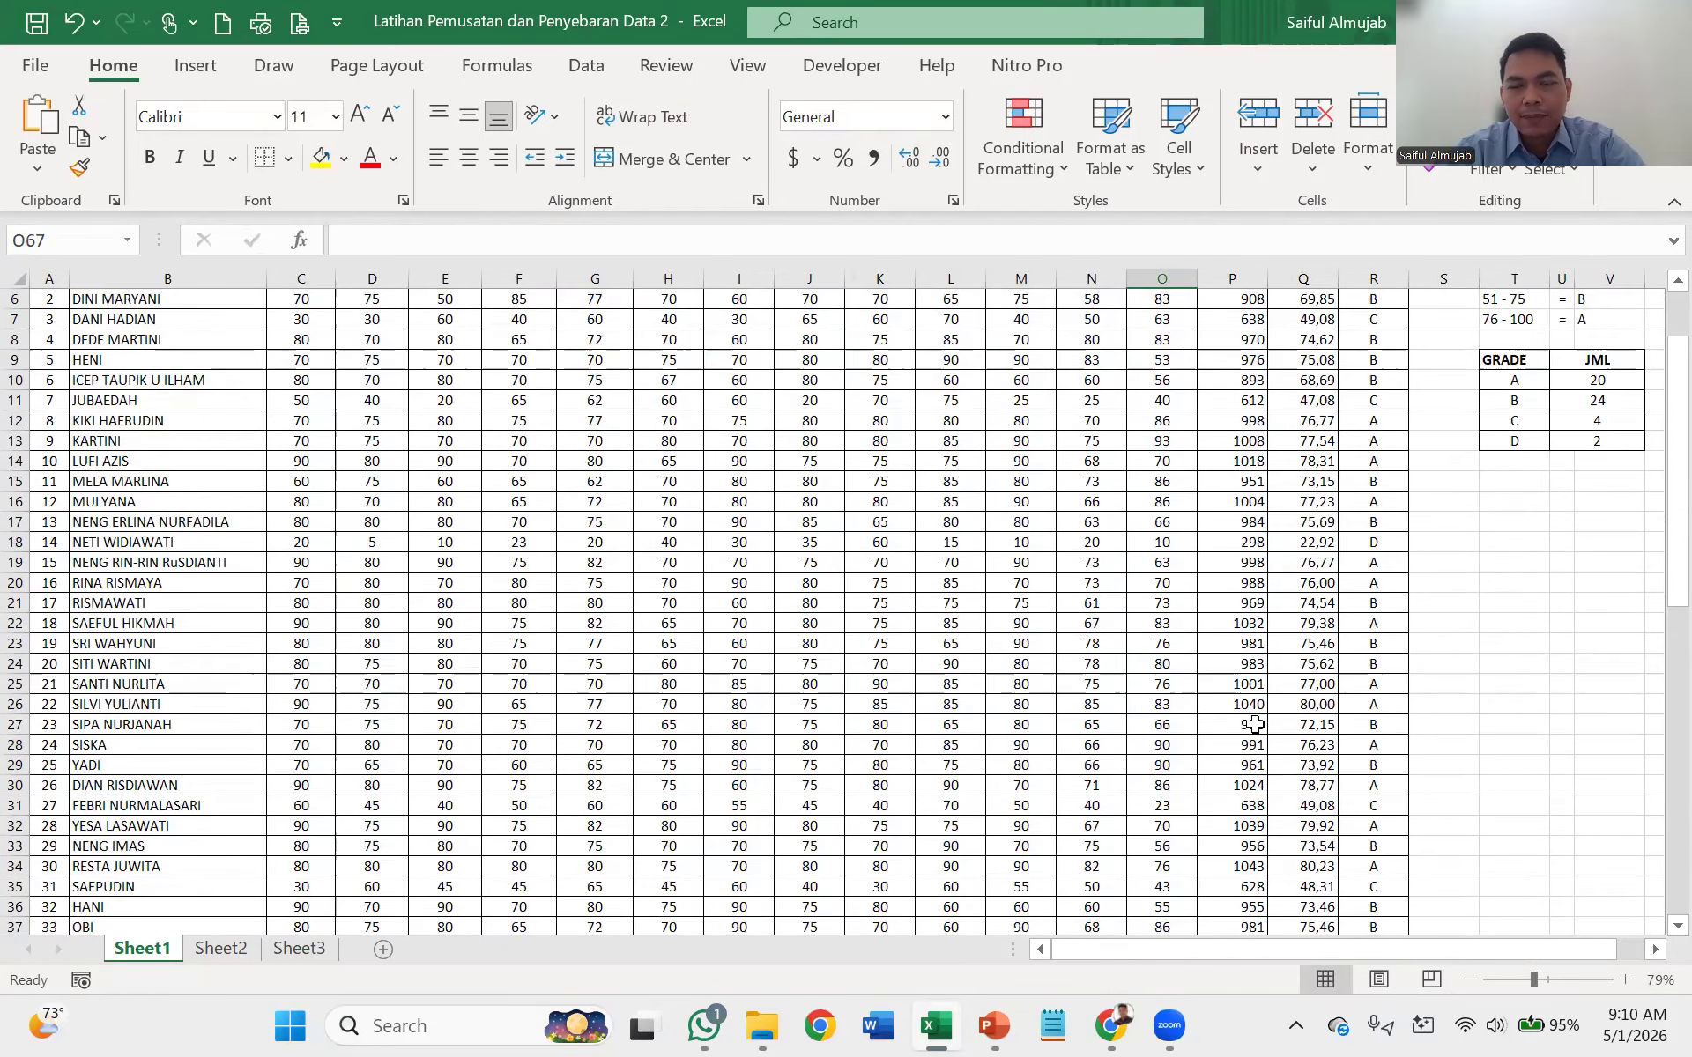
scroll(1255, 725, up, 2)
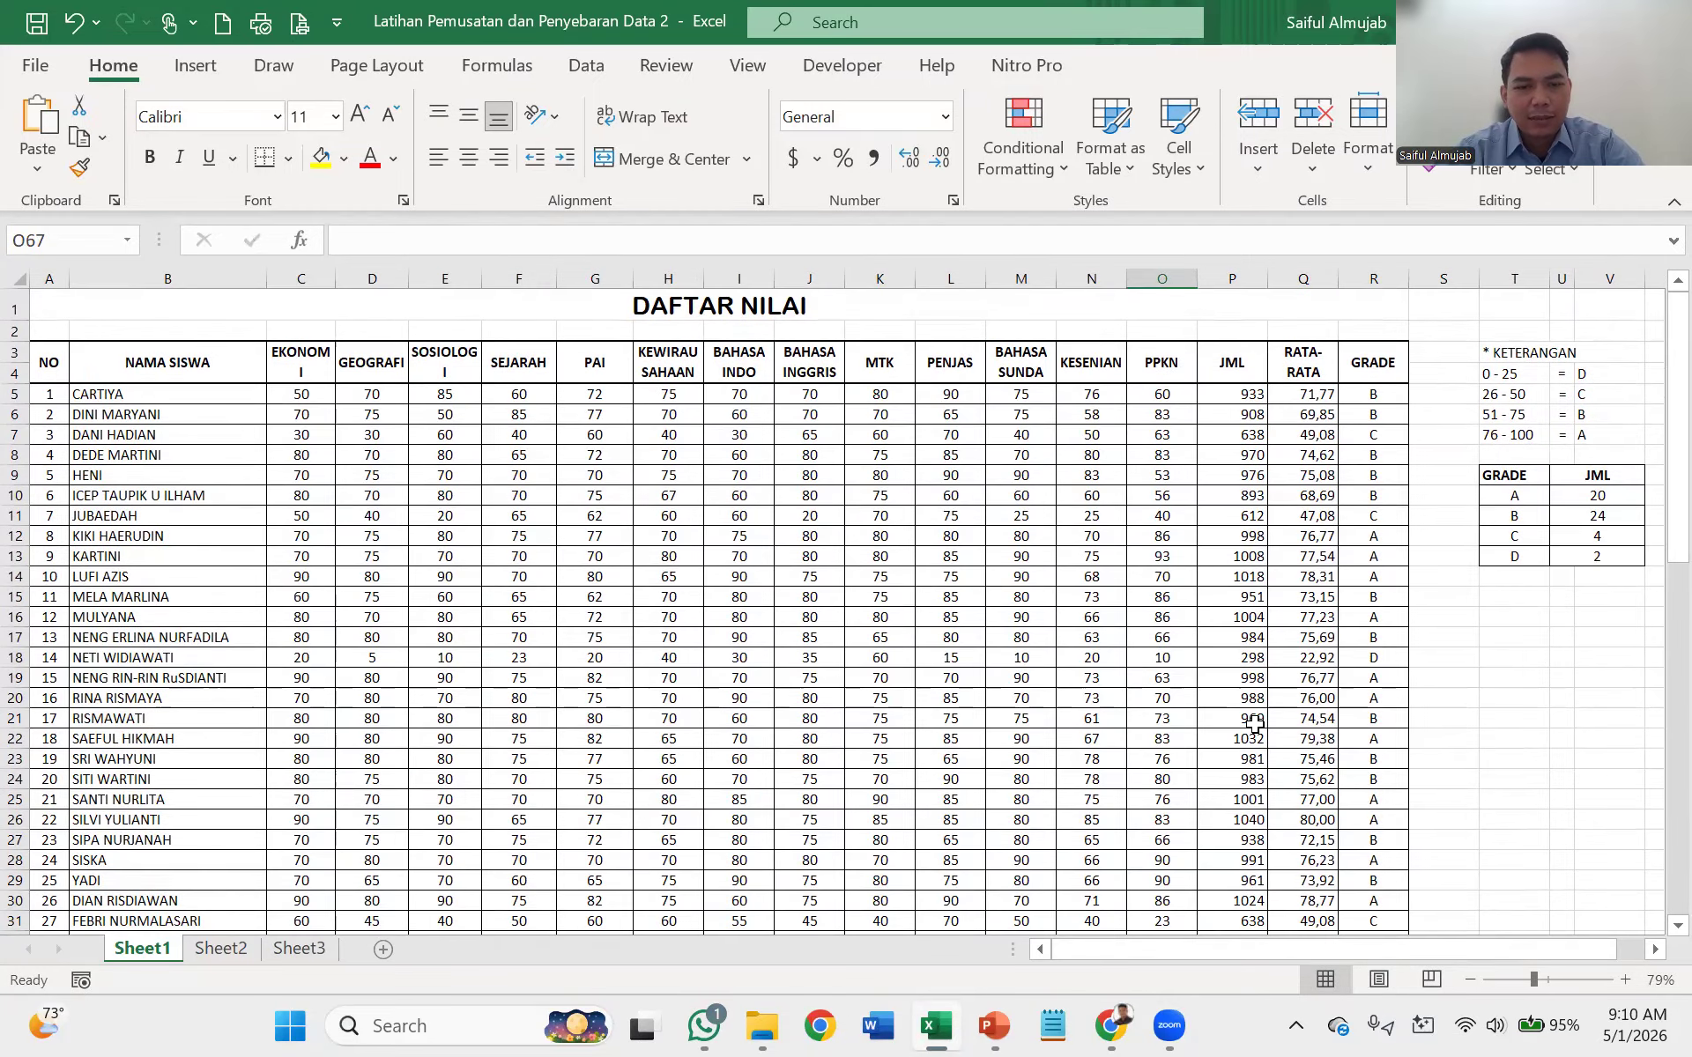